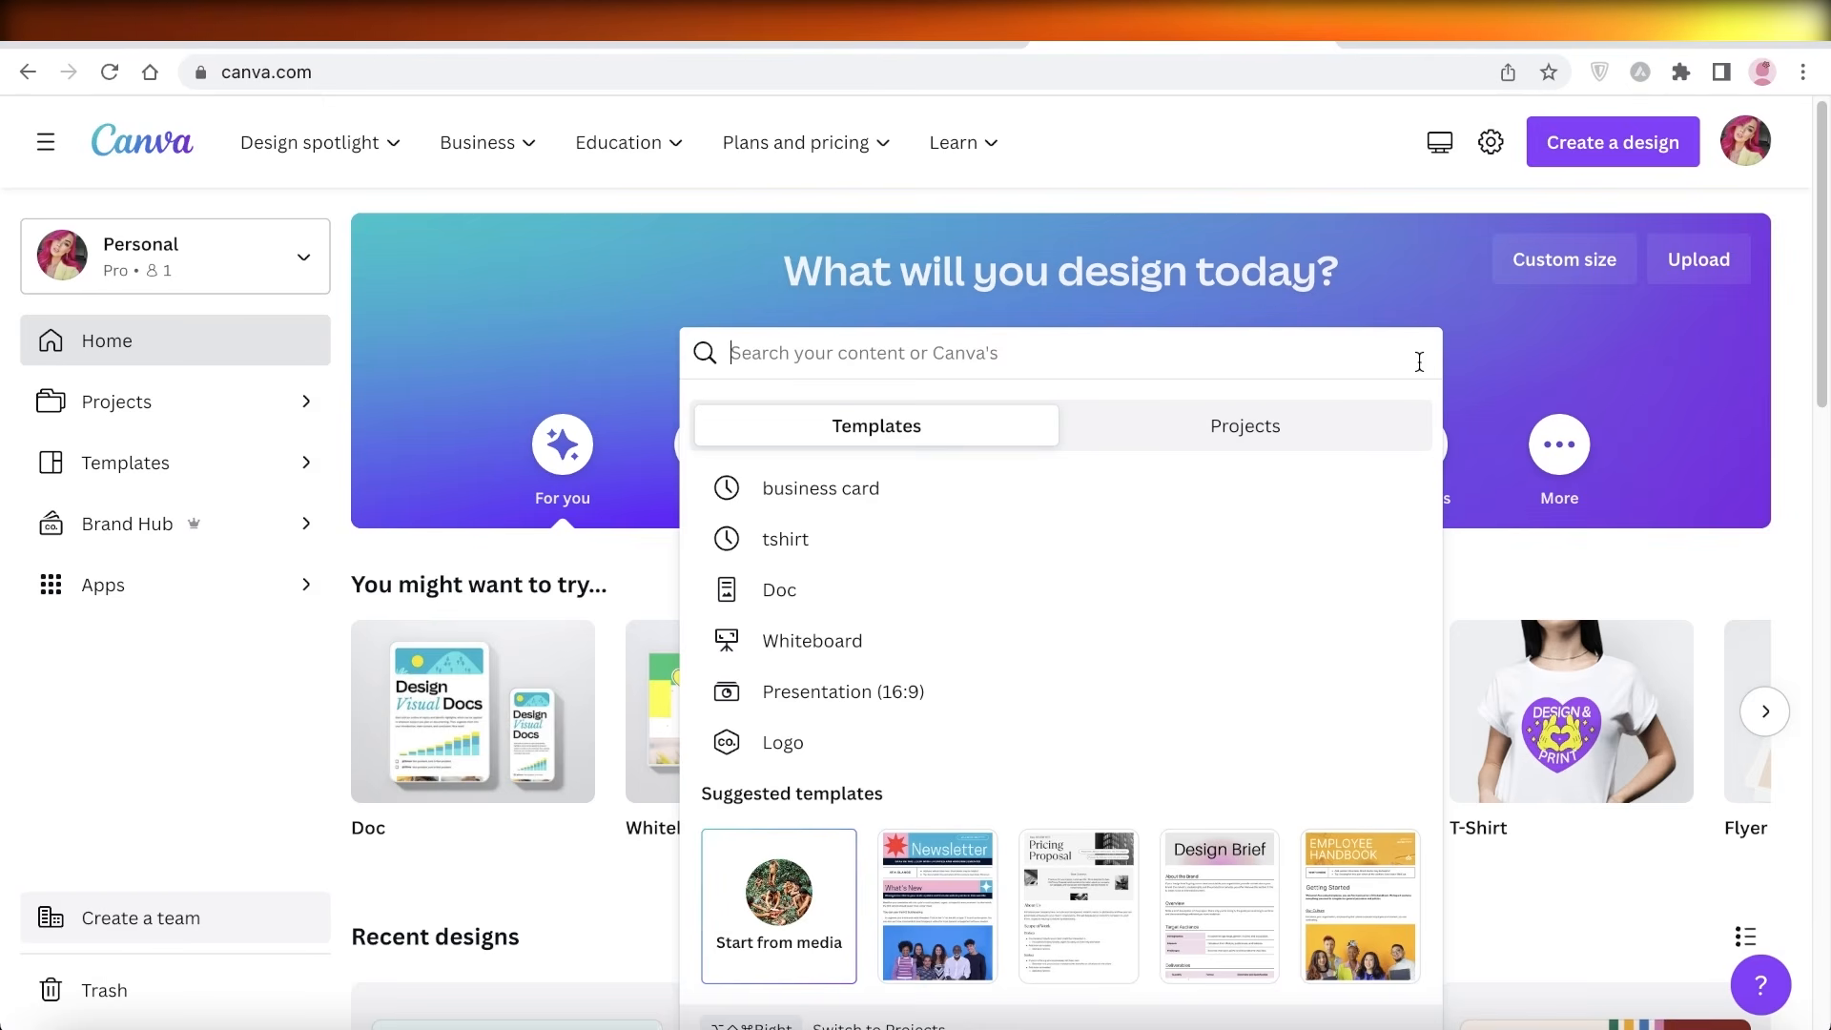
left_click(1421, 281)
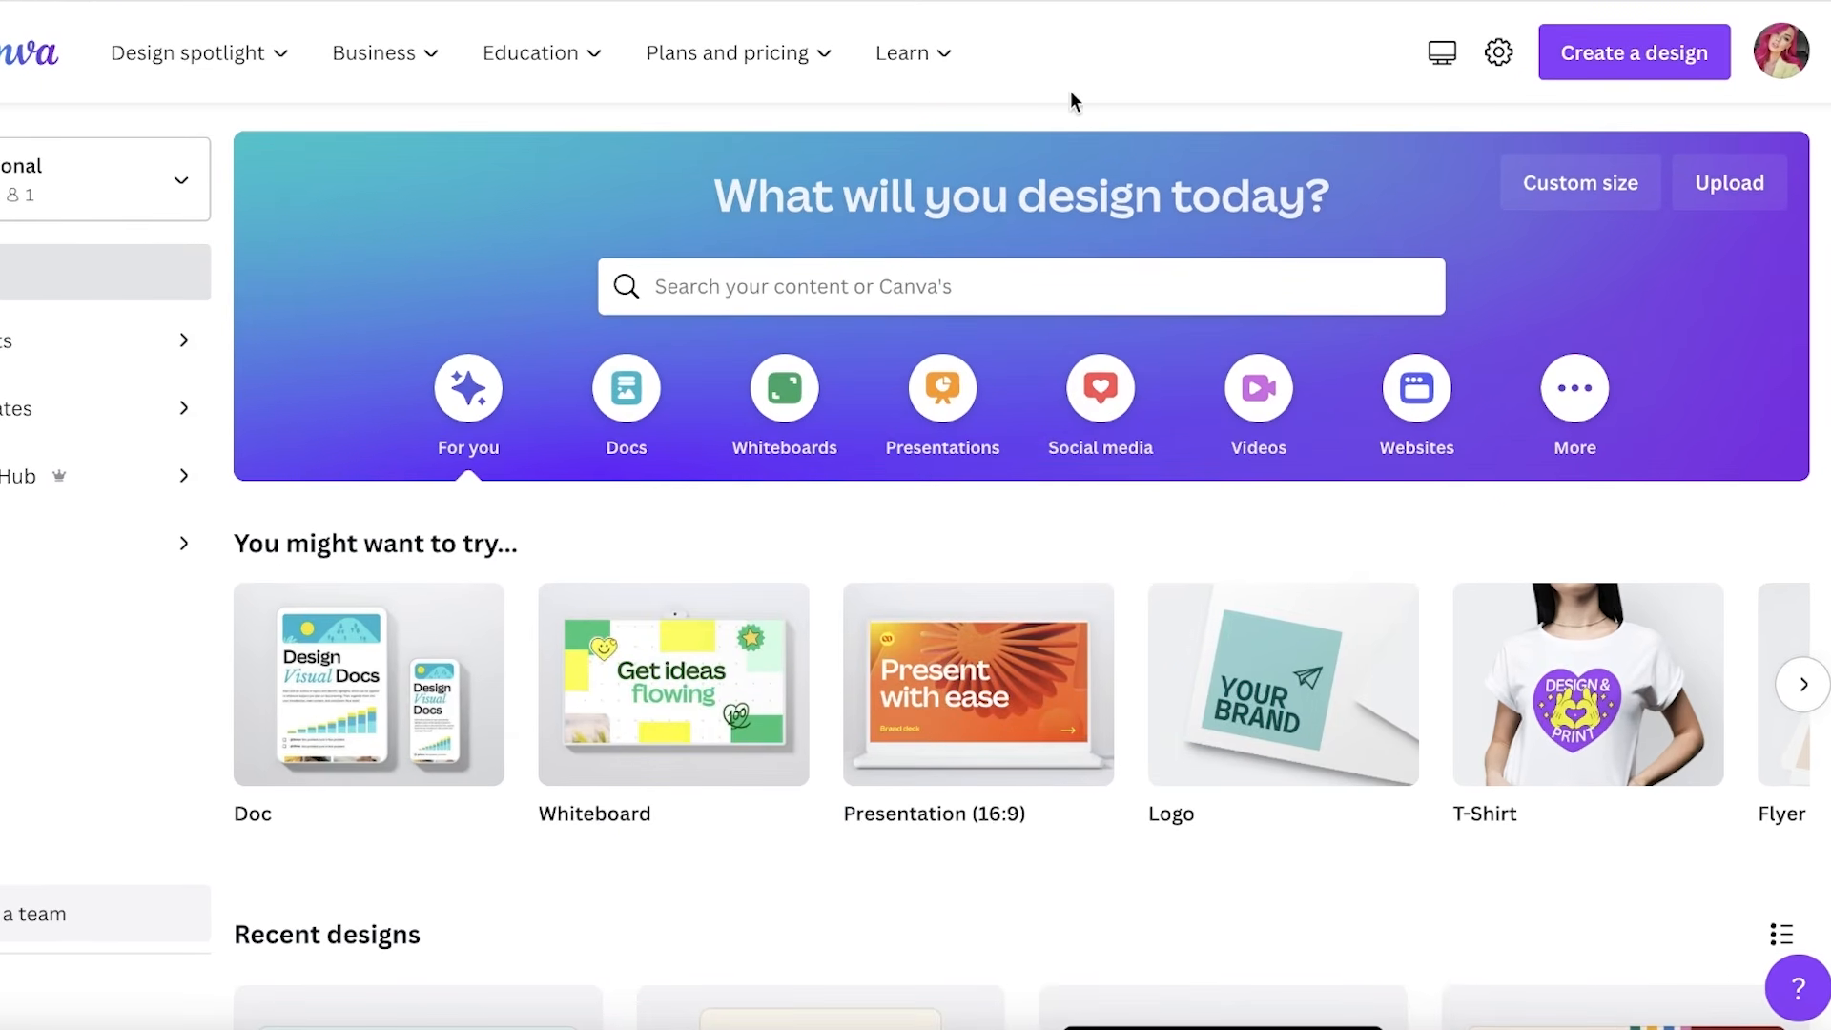
scroll(1253, 259, "down", 1)
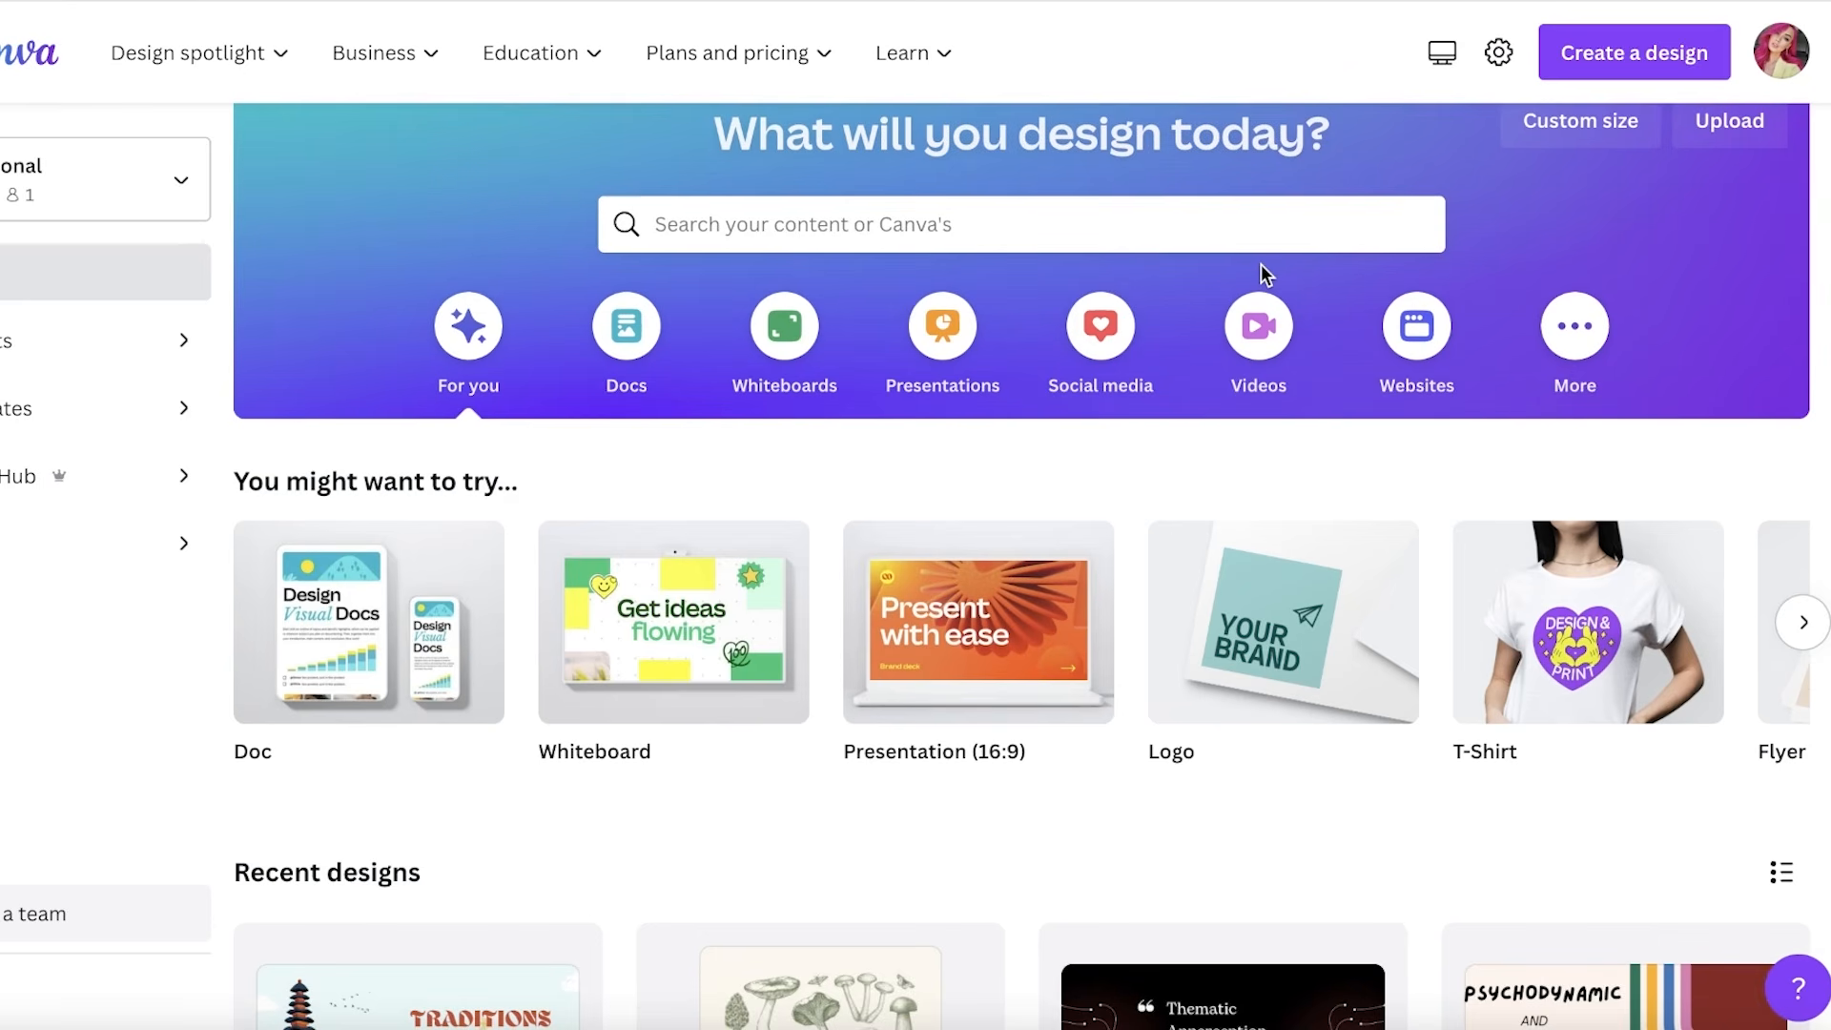
scroll(1265, 274, "up", 1)
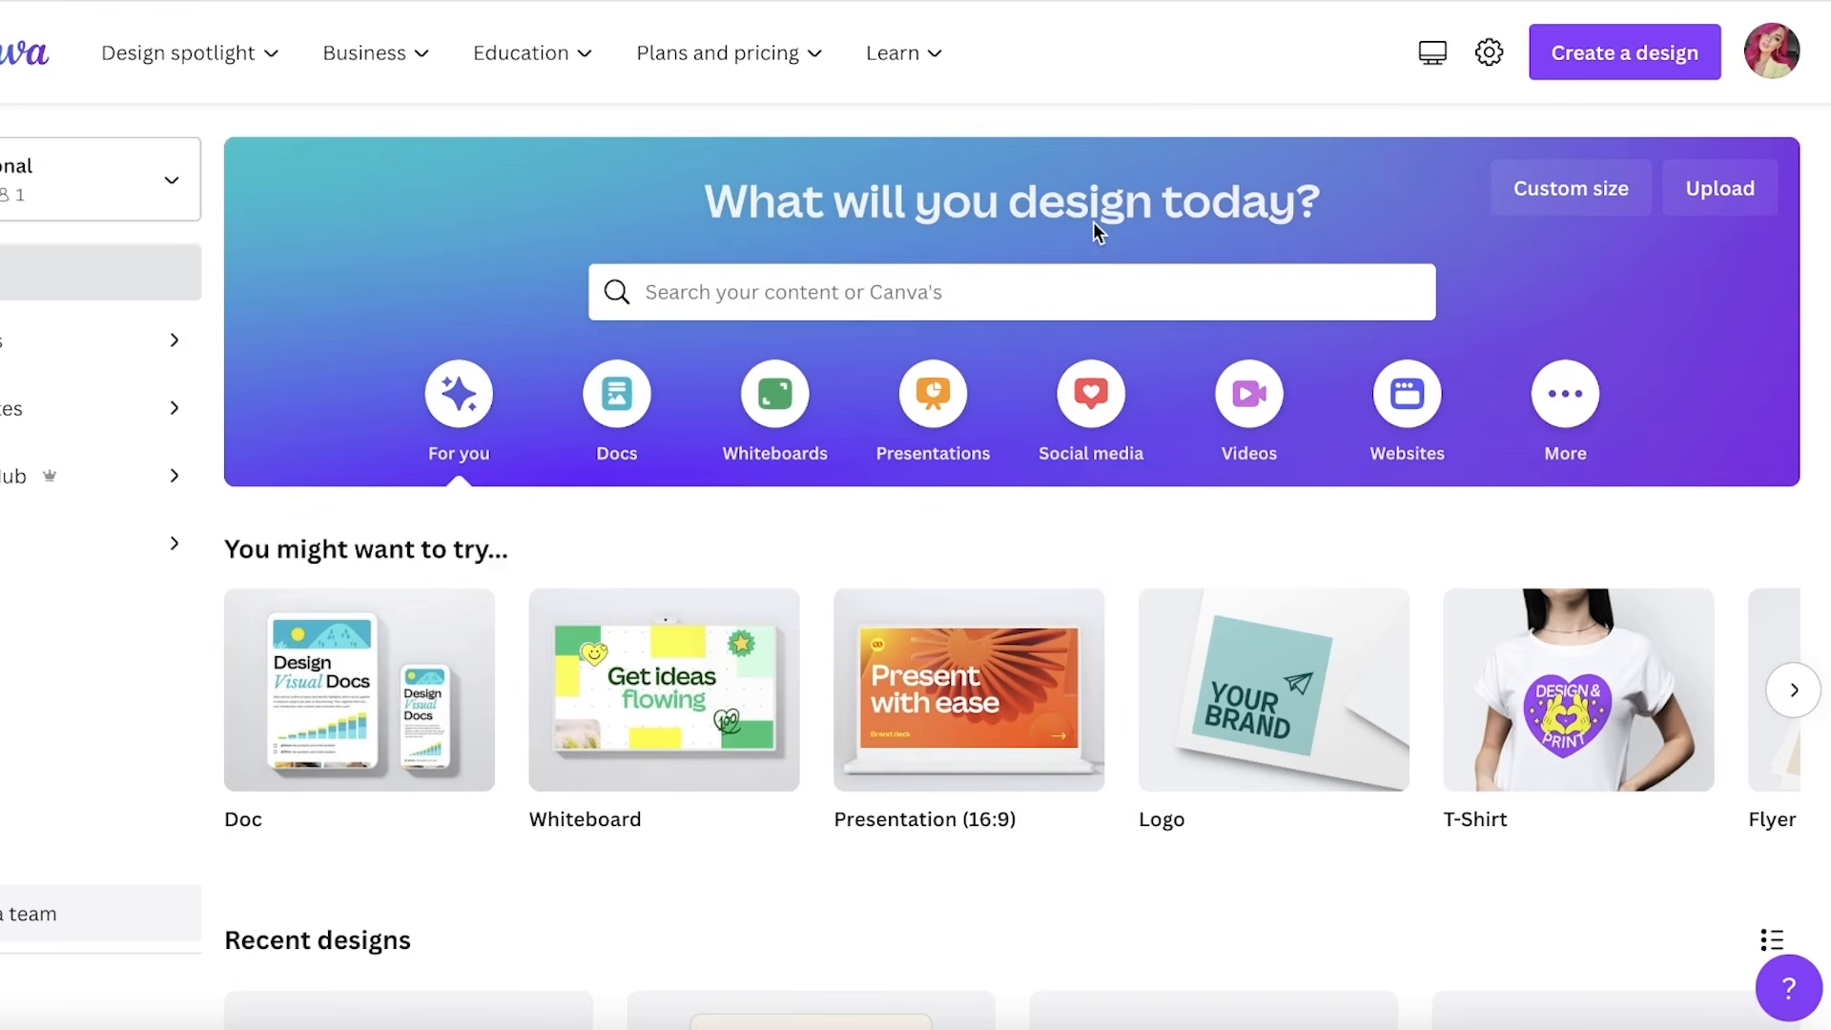
scroll(1102, 286, "down", 3)
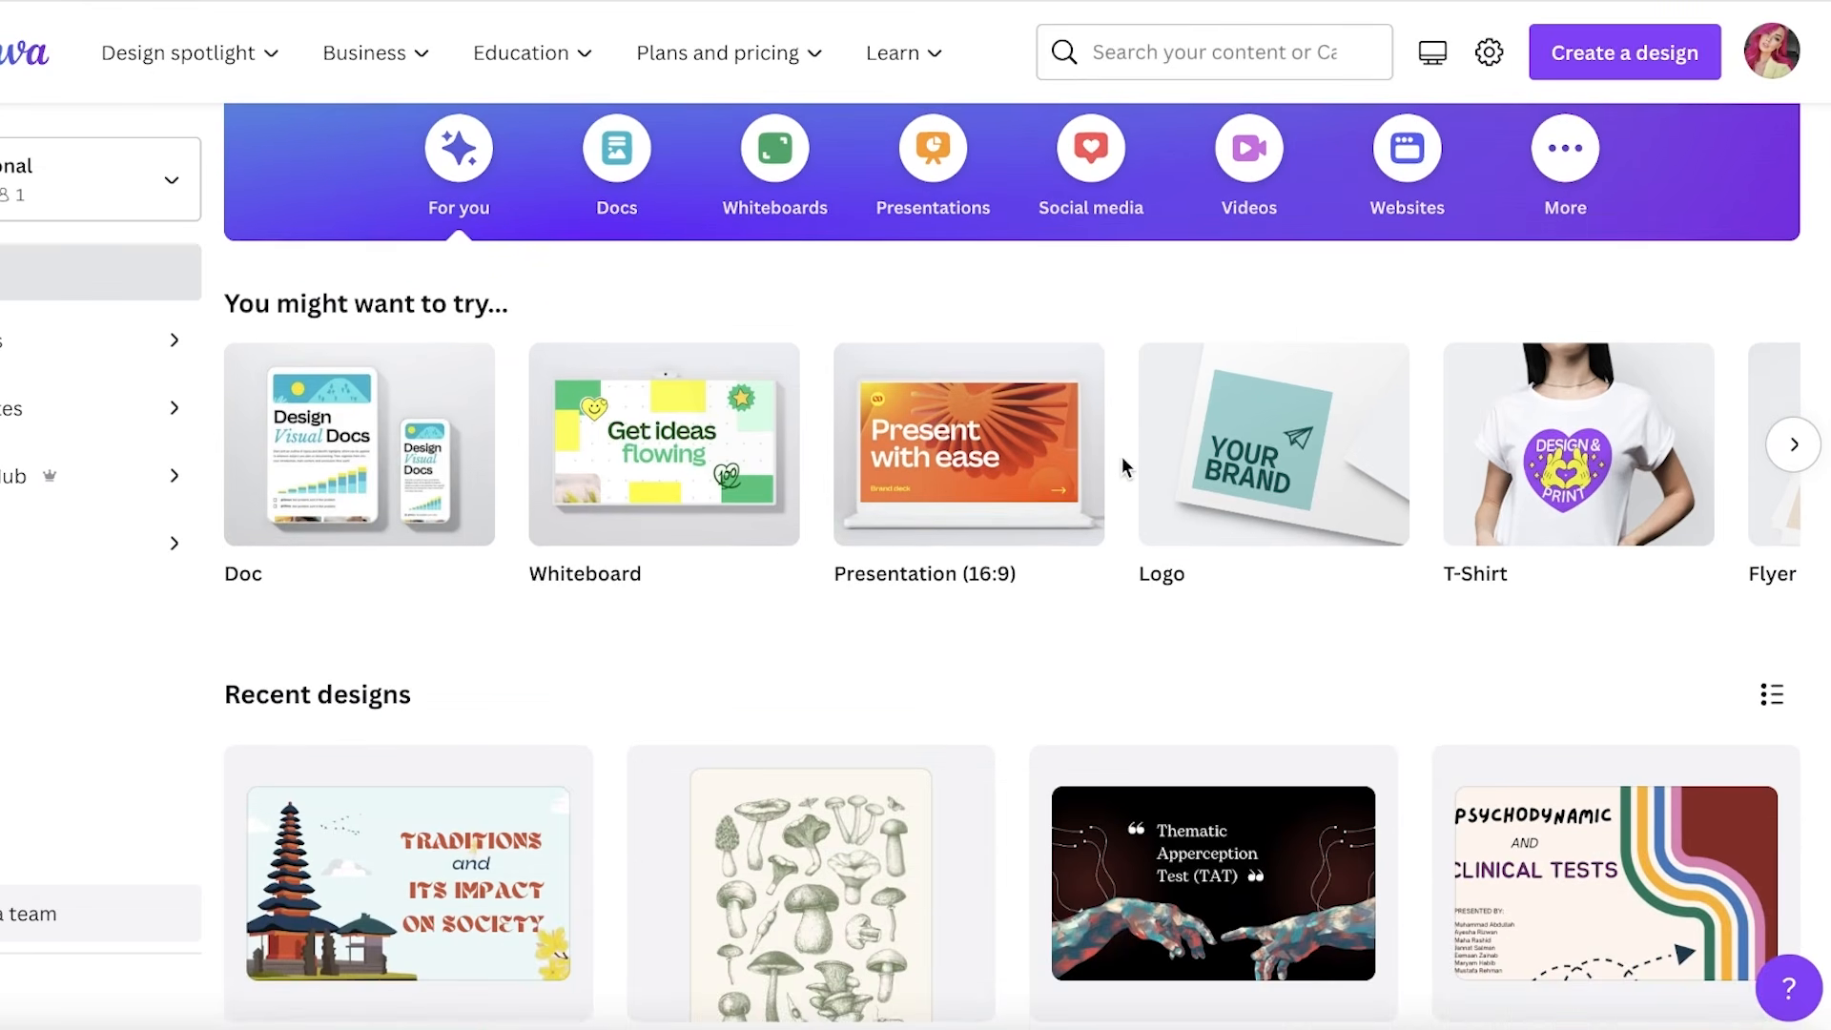
scroll(1122, 456, "up", 3)
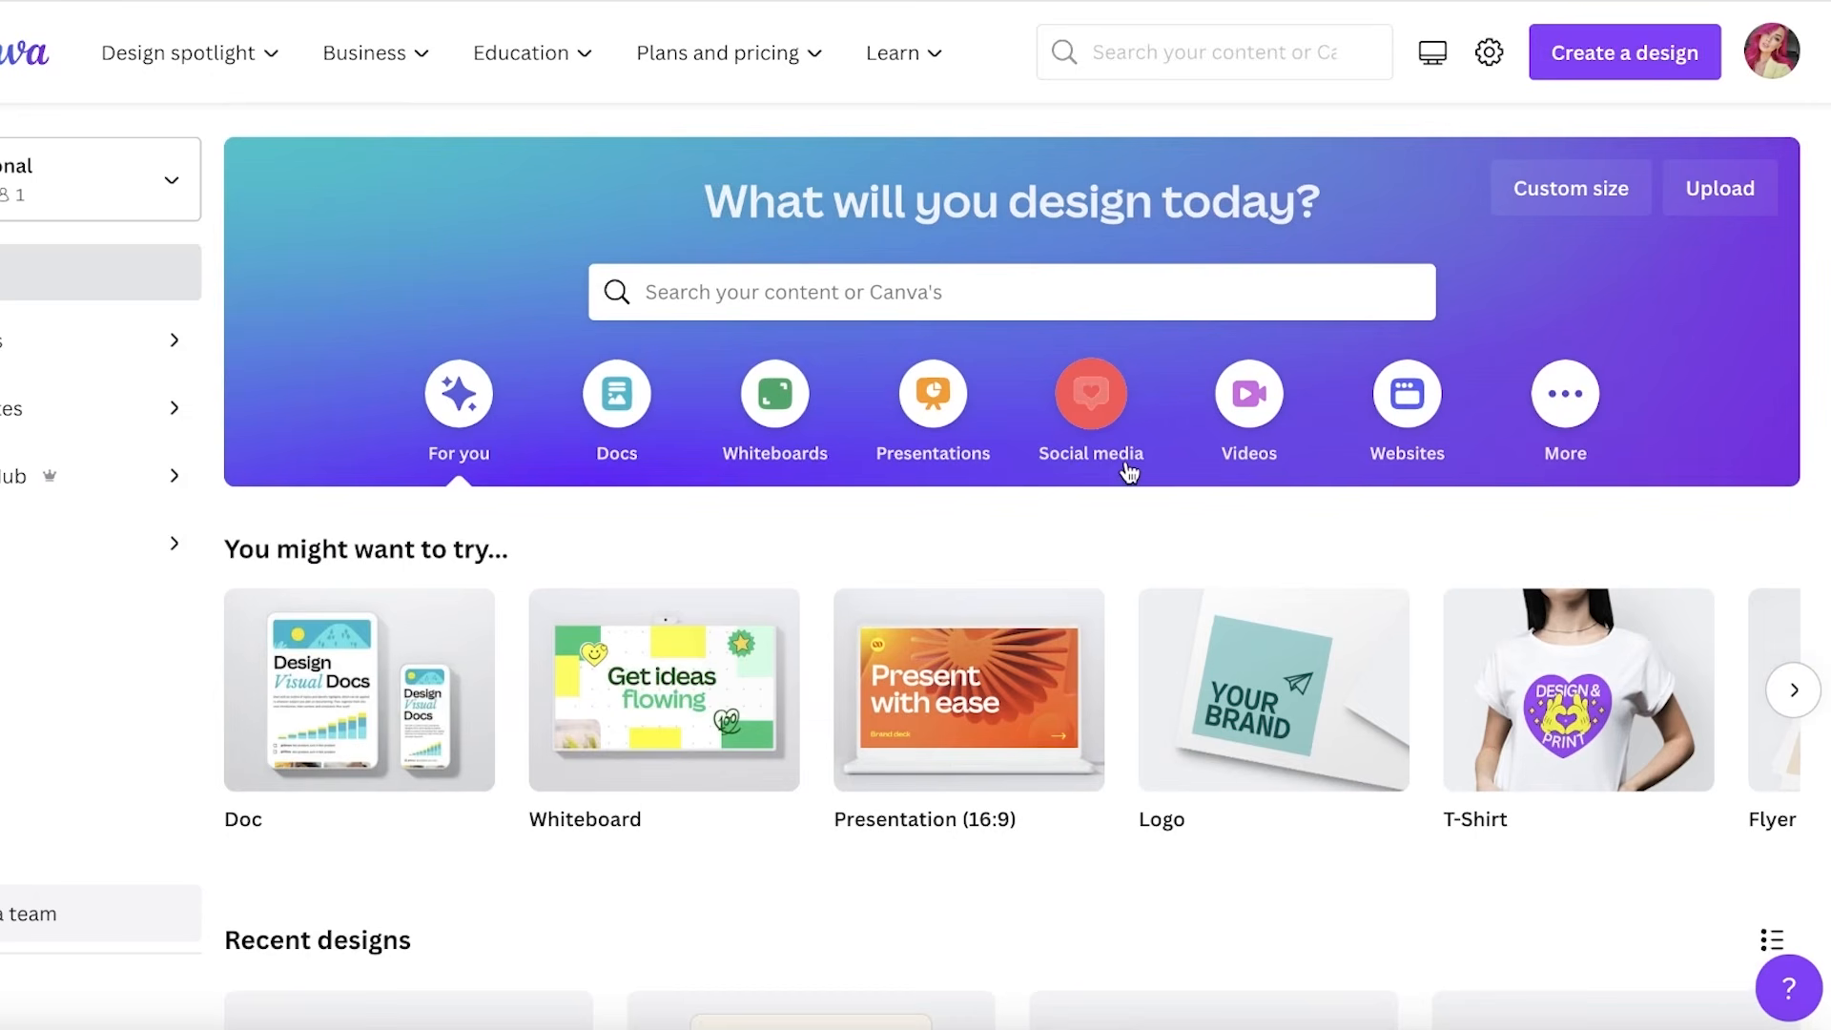
- Search the templates for "business card"
left_click(1021, 288)
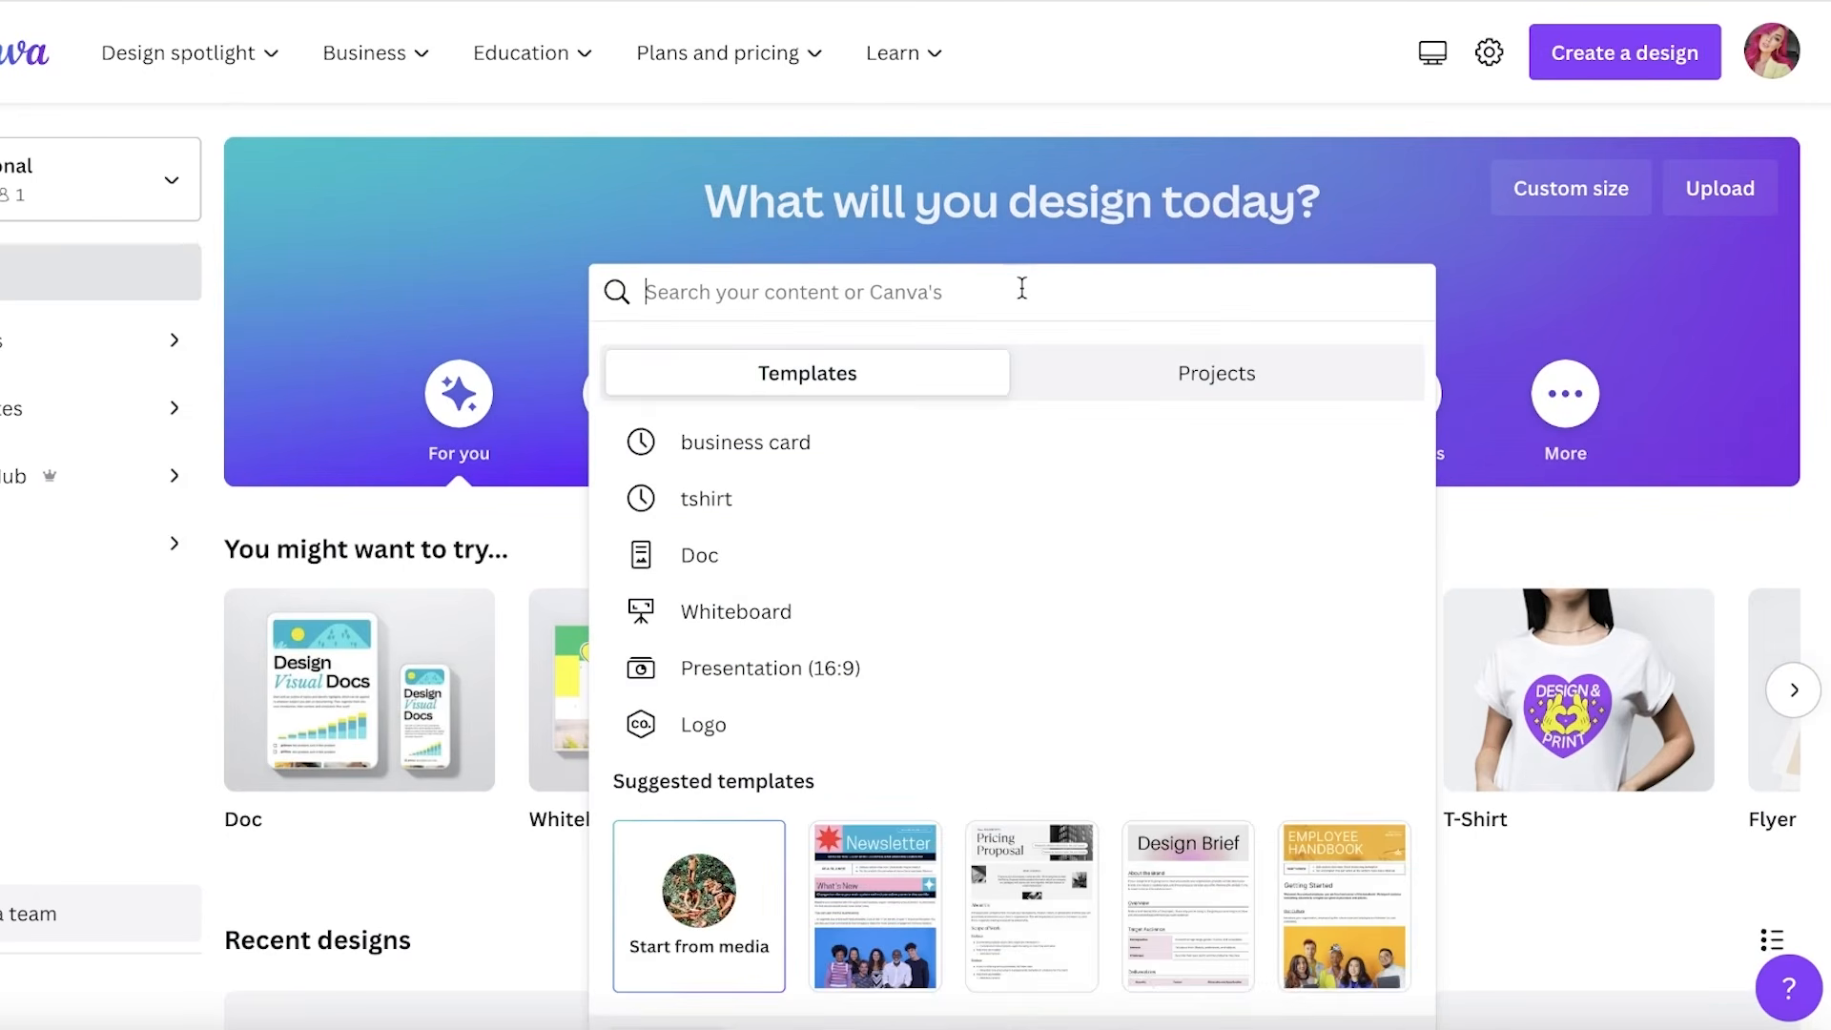
left_click(840, 440)
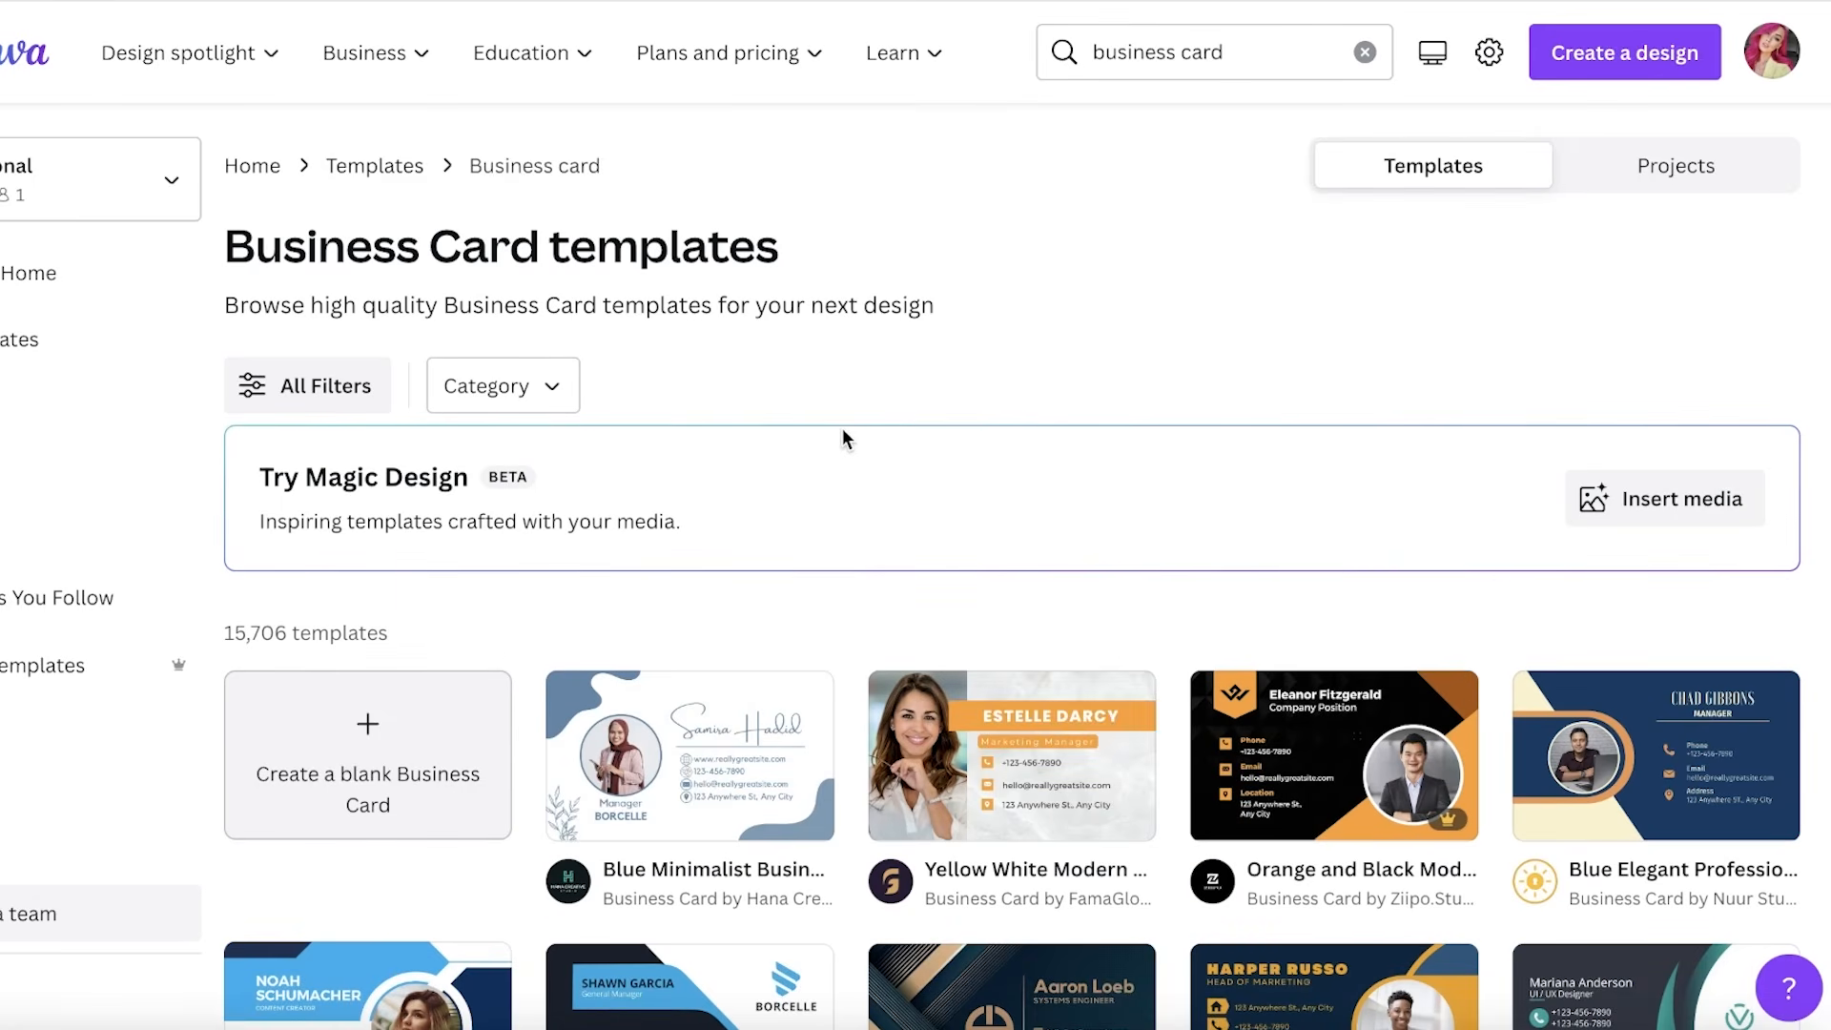
- Browse the business card templates and compare their layouts and styles to find a suitable design
scroll(843, 429, "down", 10)
scroll(849, 427, "up", 4)
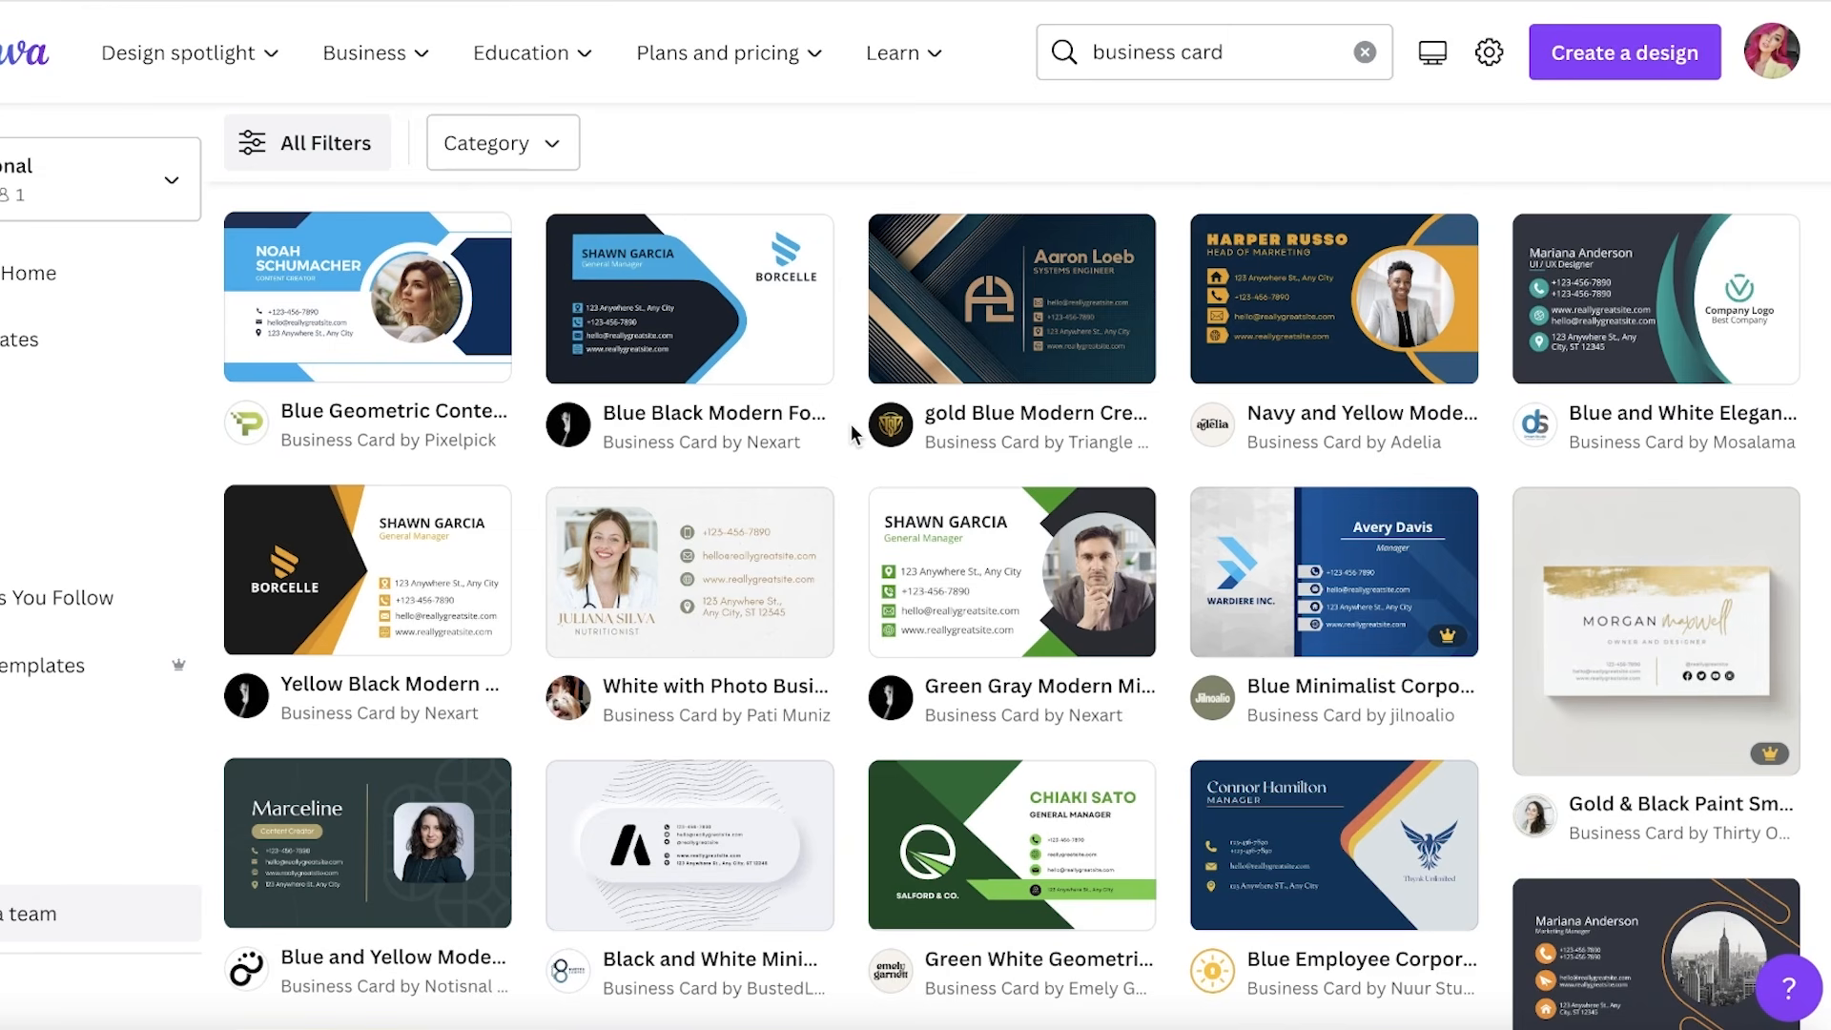
scroll(849, 429, "up", 5)
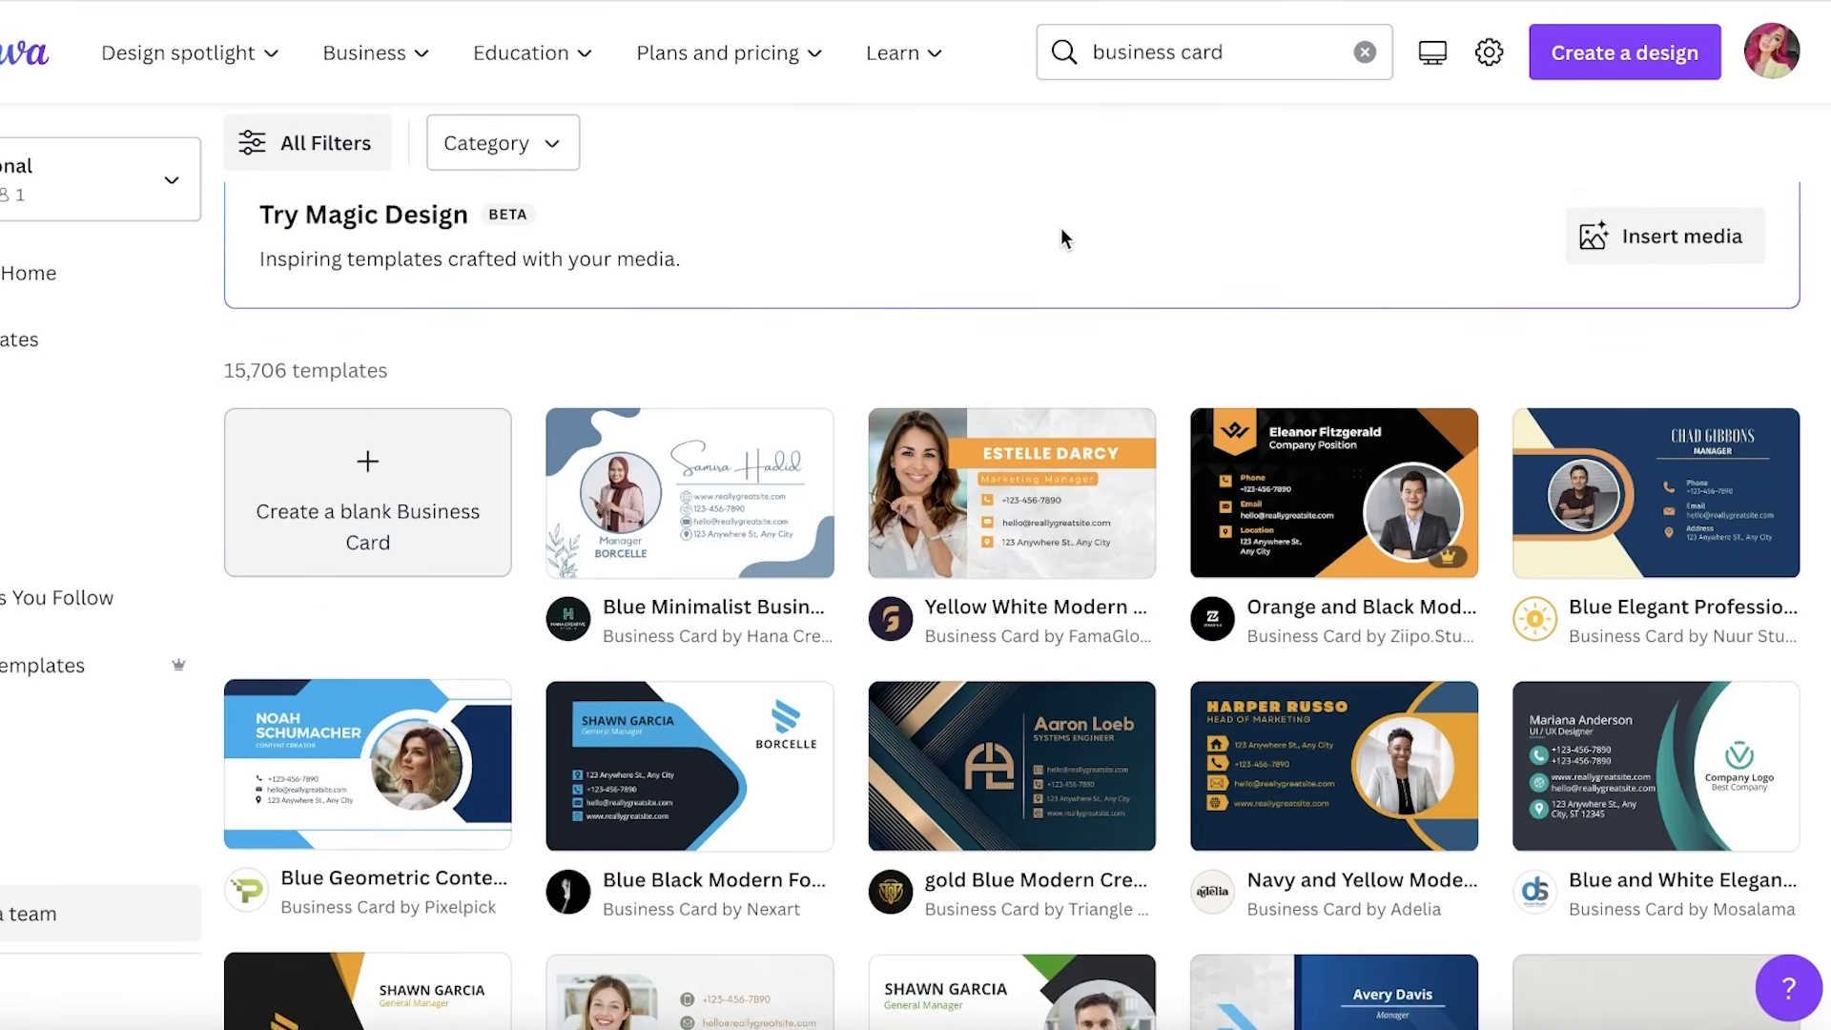
scroll(1040, 254, "up", 1)
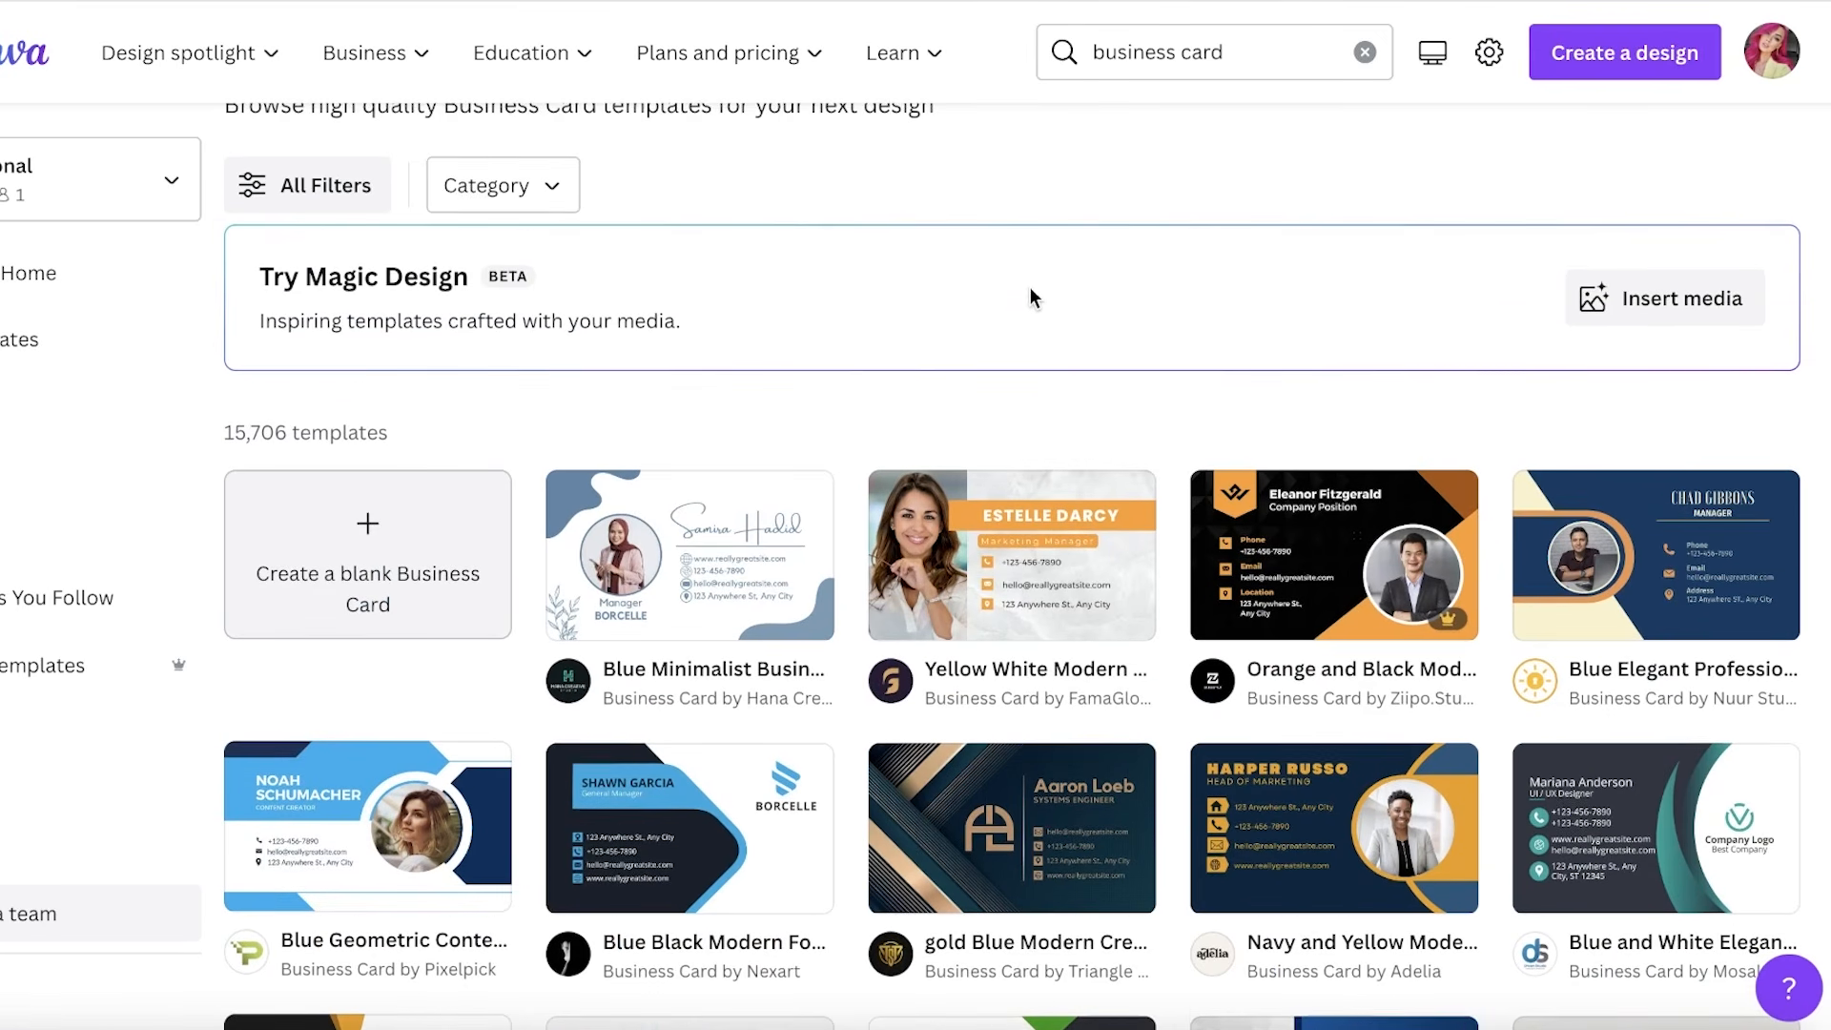
scroll(1030, 288, "down", 1)
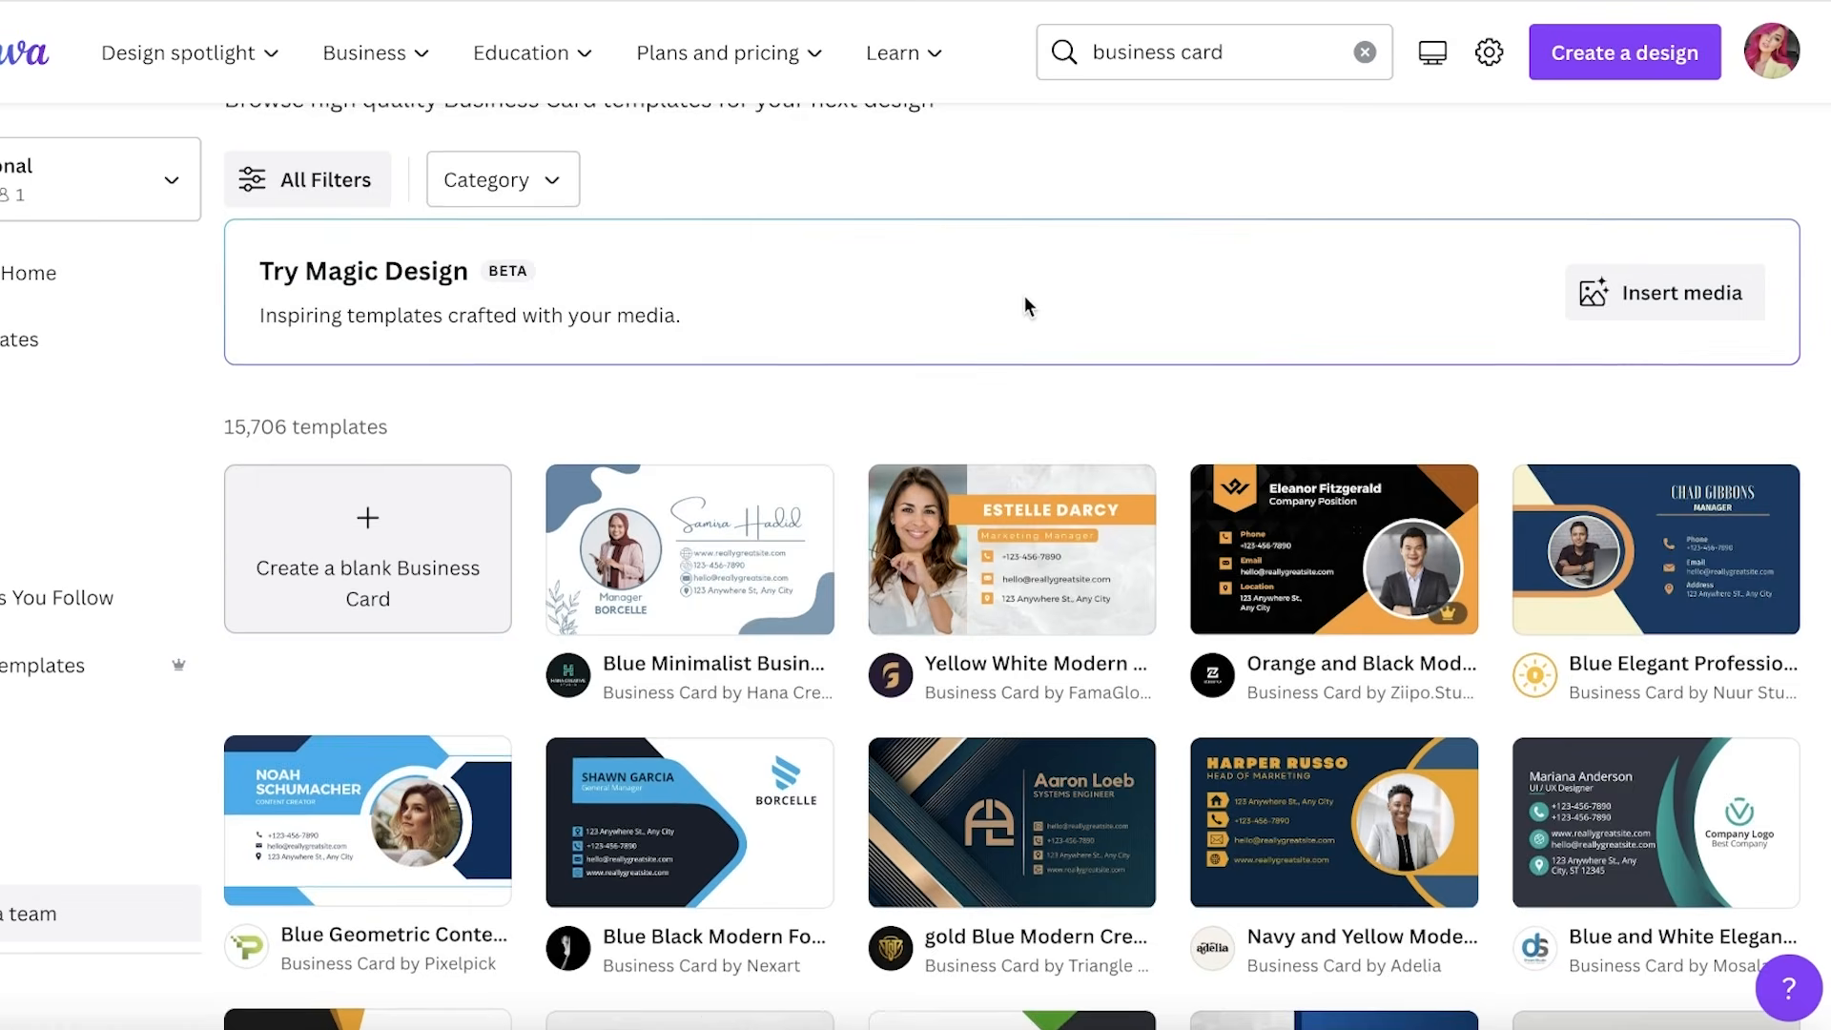
scroll(1025, 298, "down", 1)
scroll(1024, 303, "down", 1)
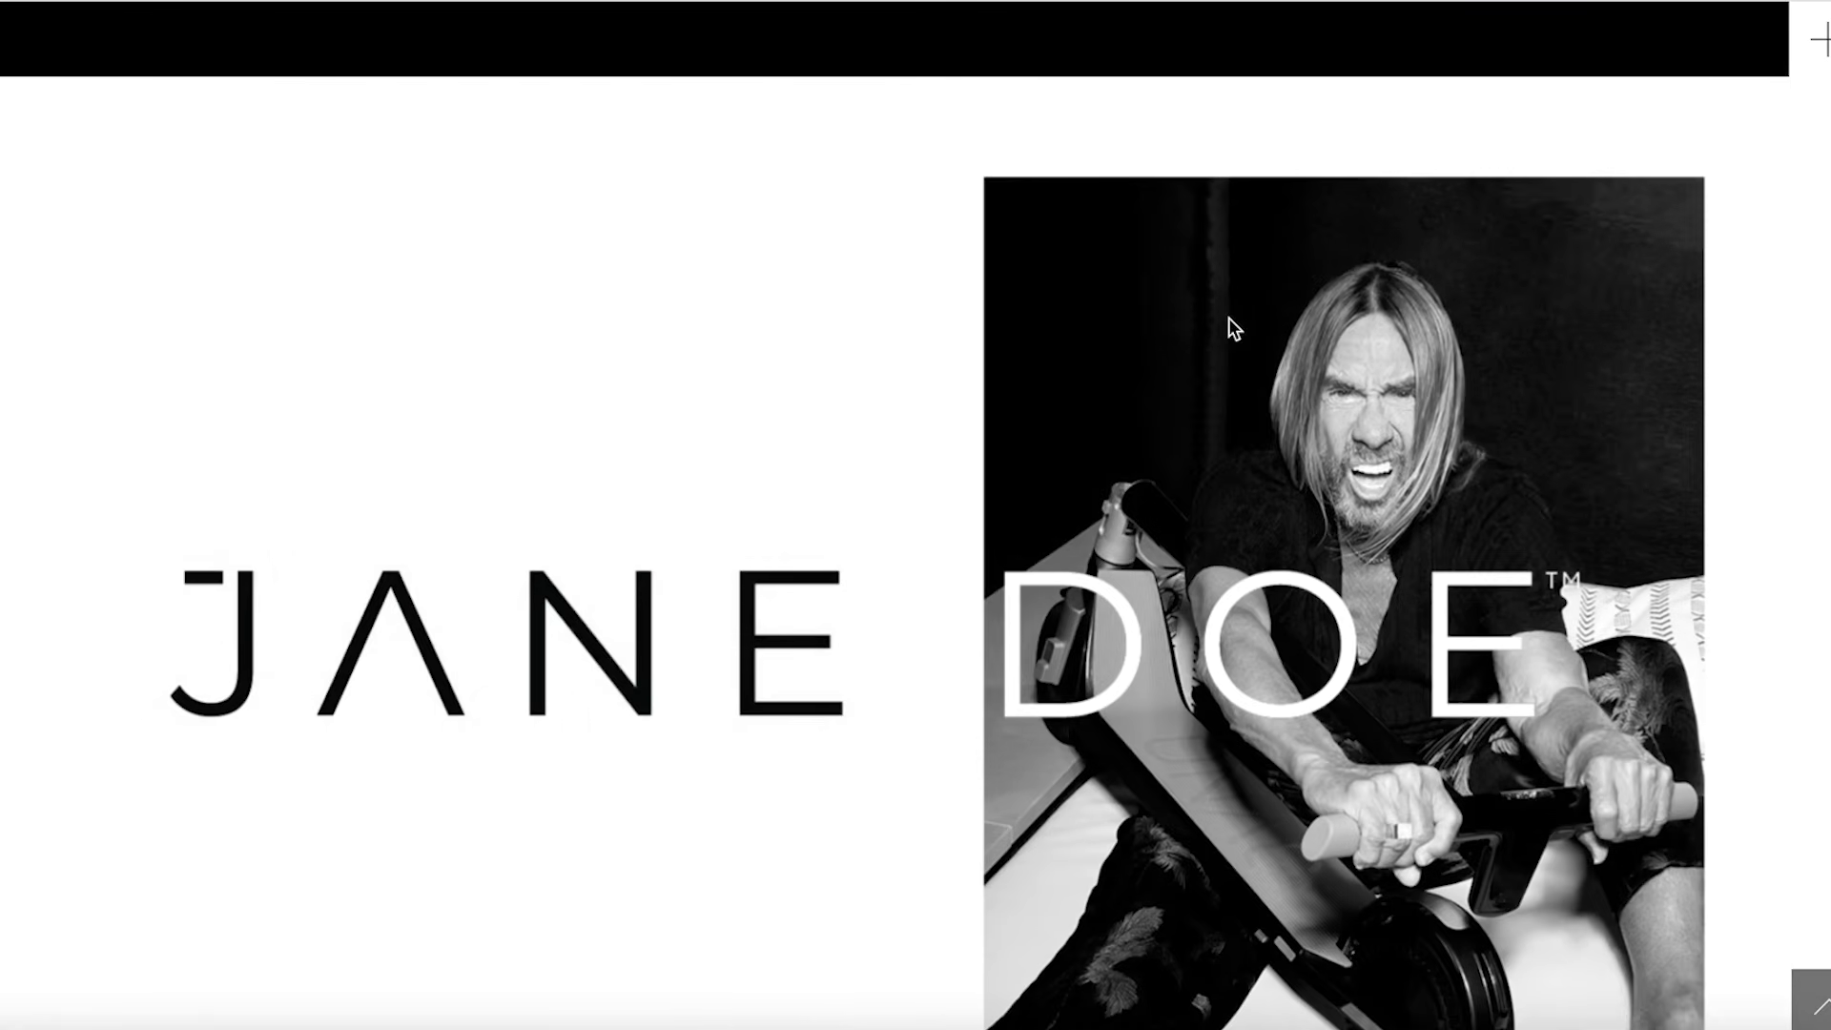
scroll(1190, 204, "down", 3)
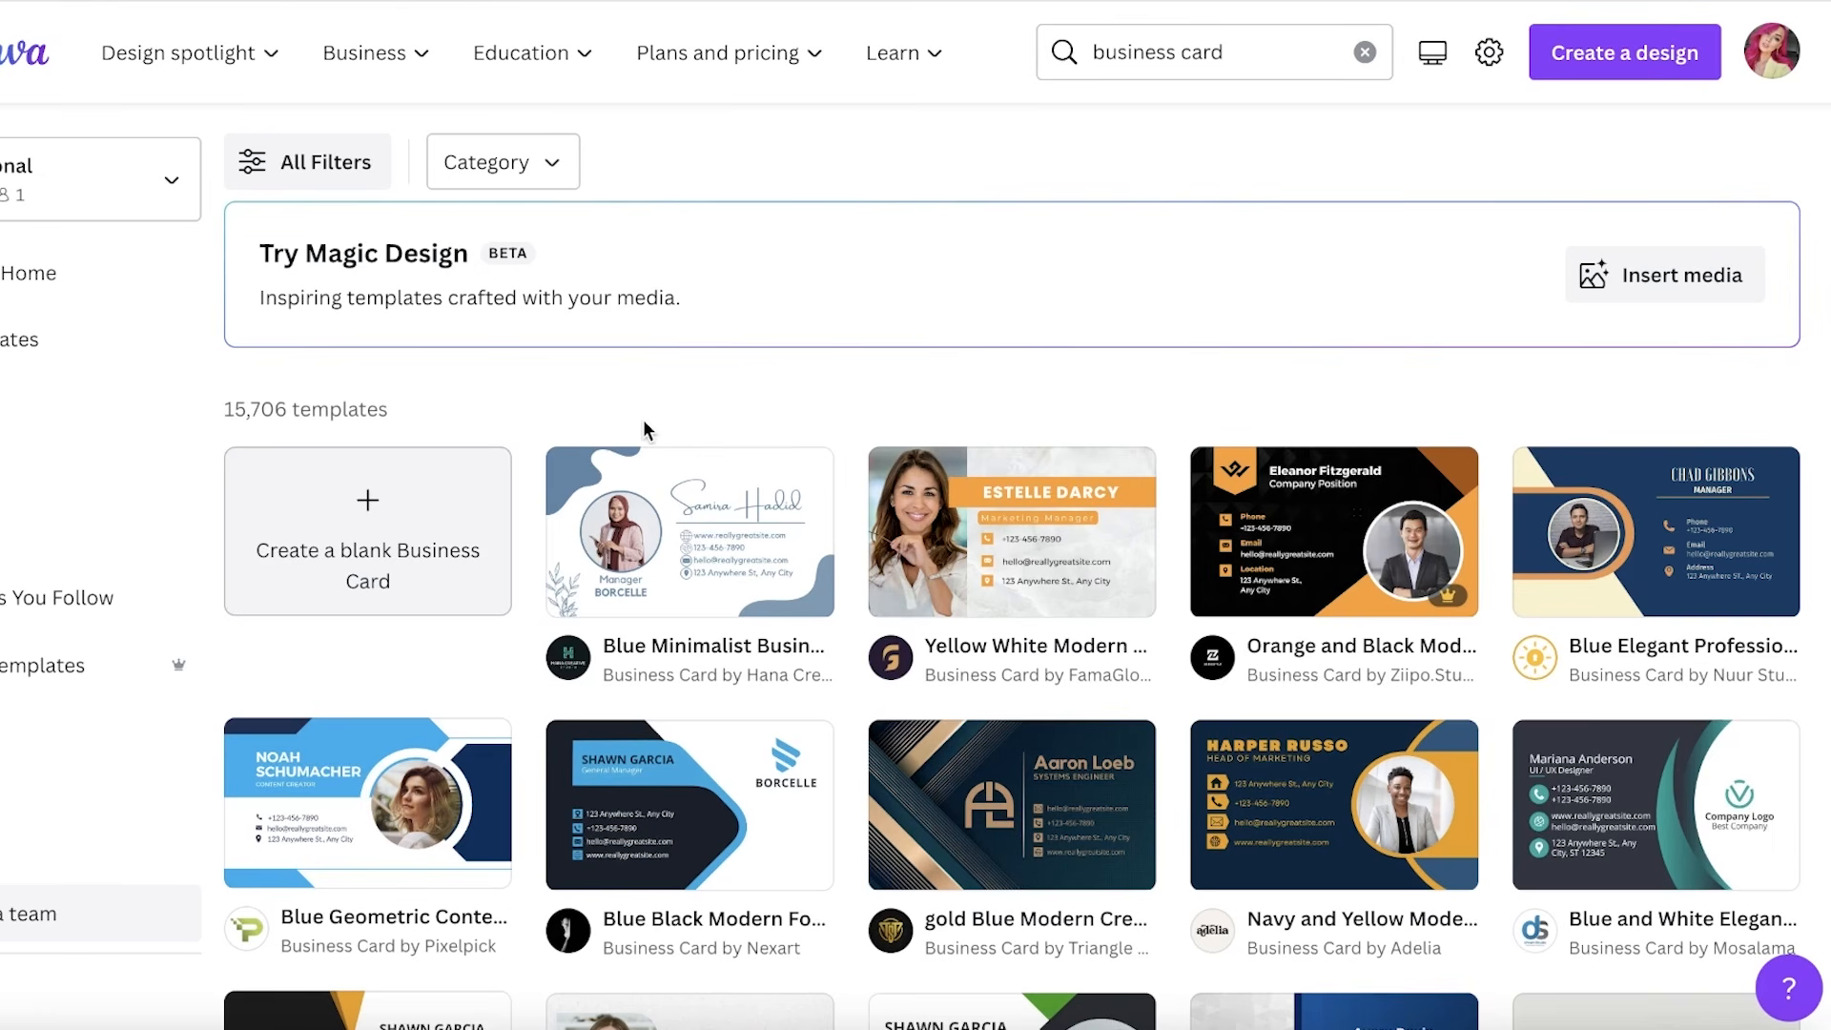
scroll(644, 431, "down", 9)
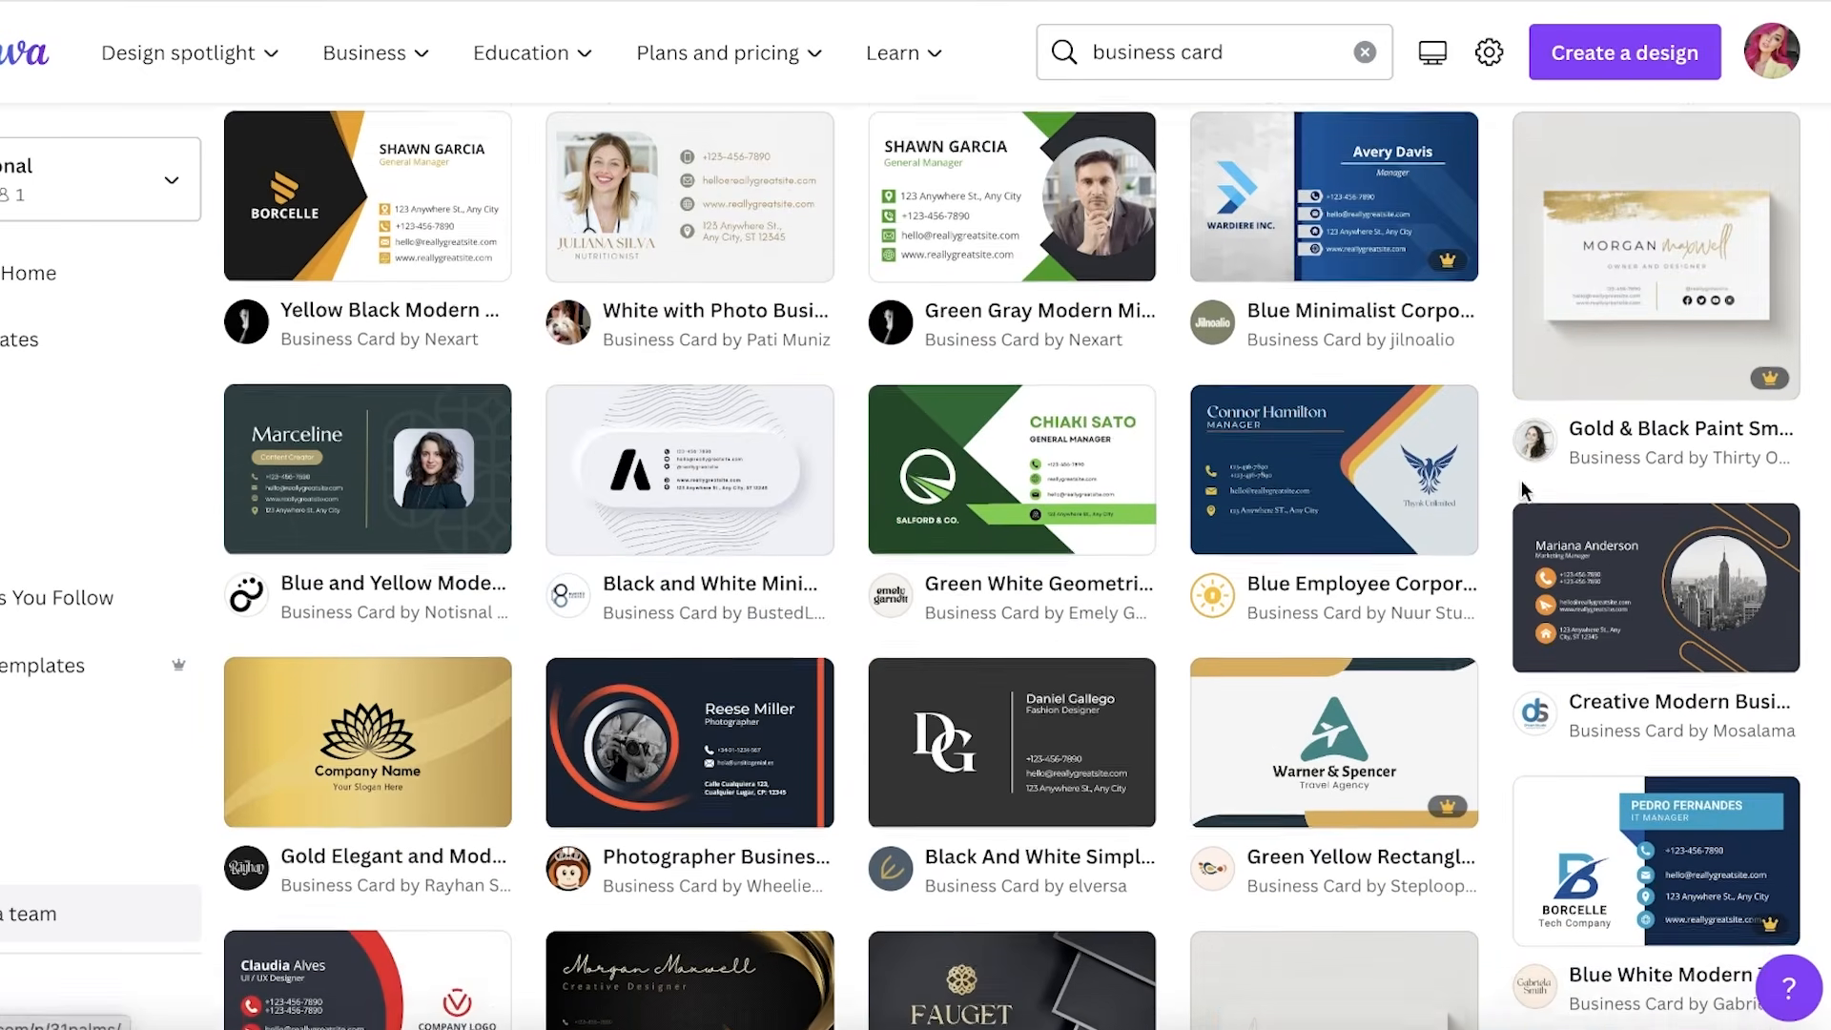
scroll(964, 429, "down", 9)
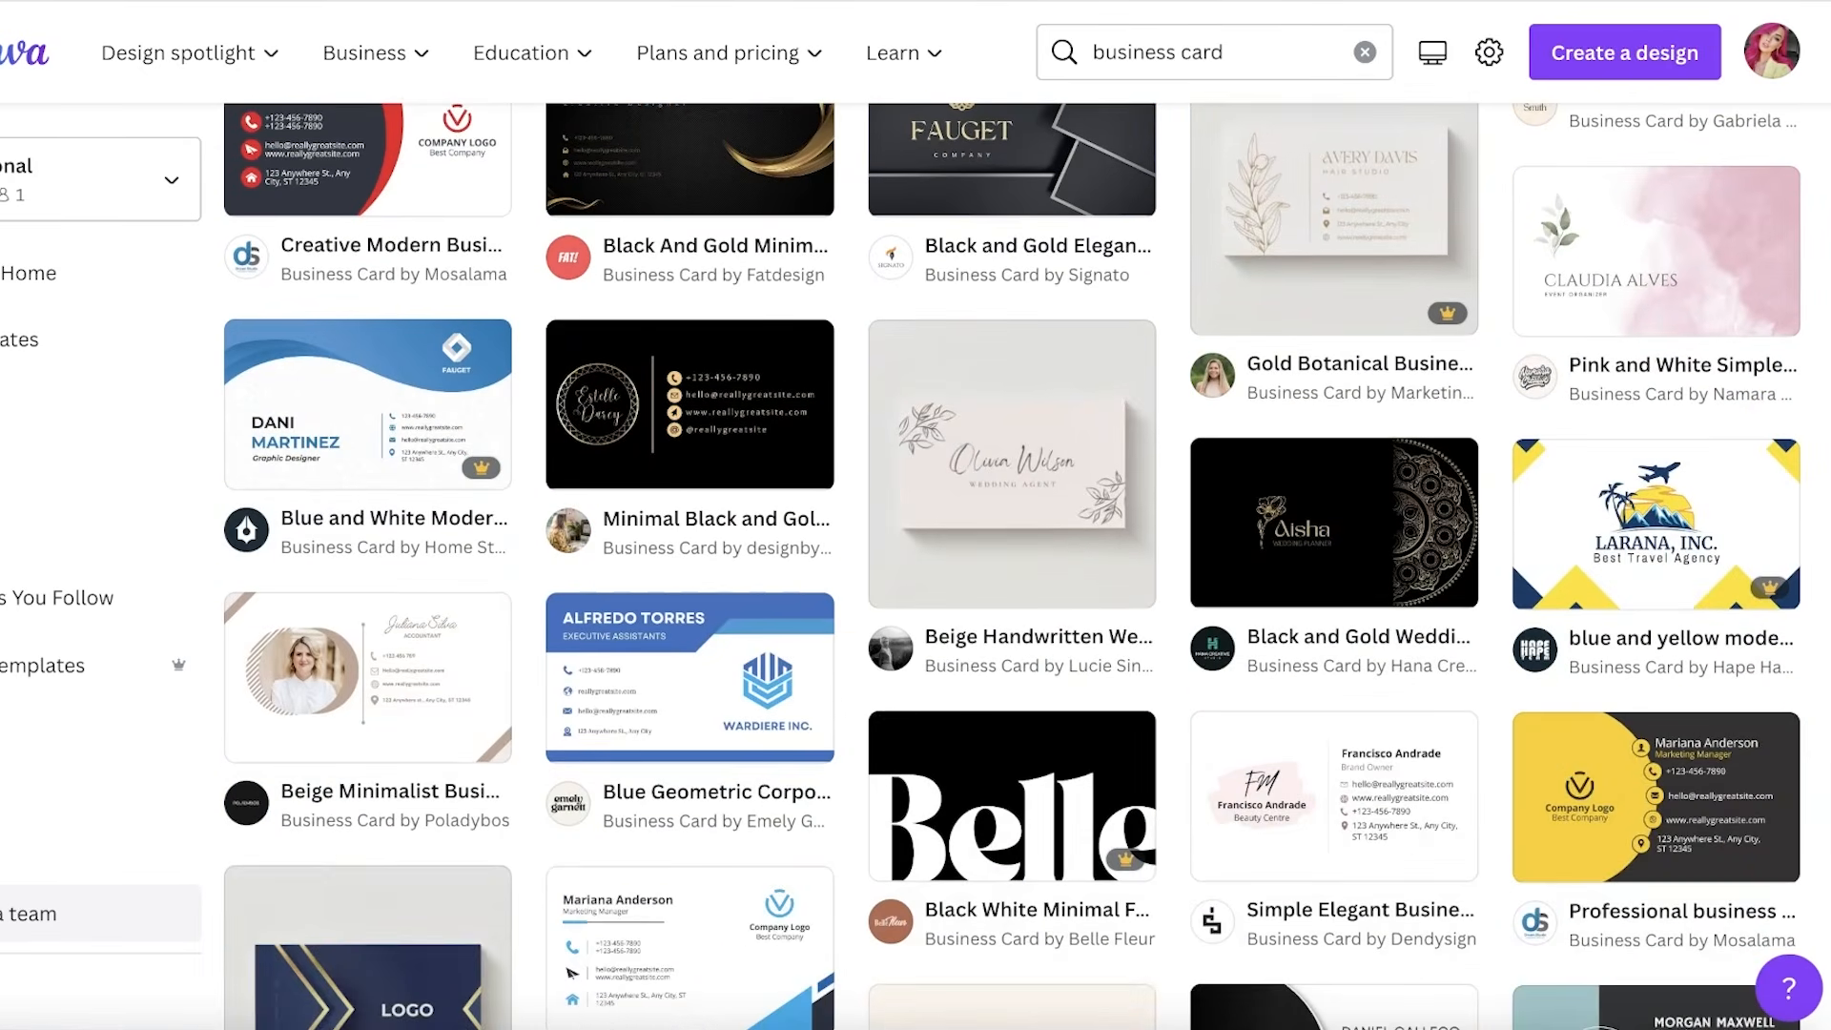
scroll(718, 499, "down", 2)
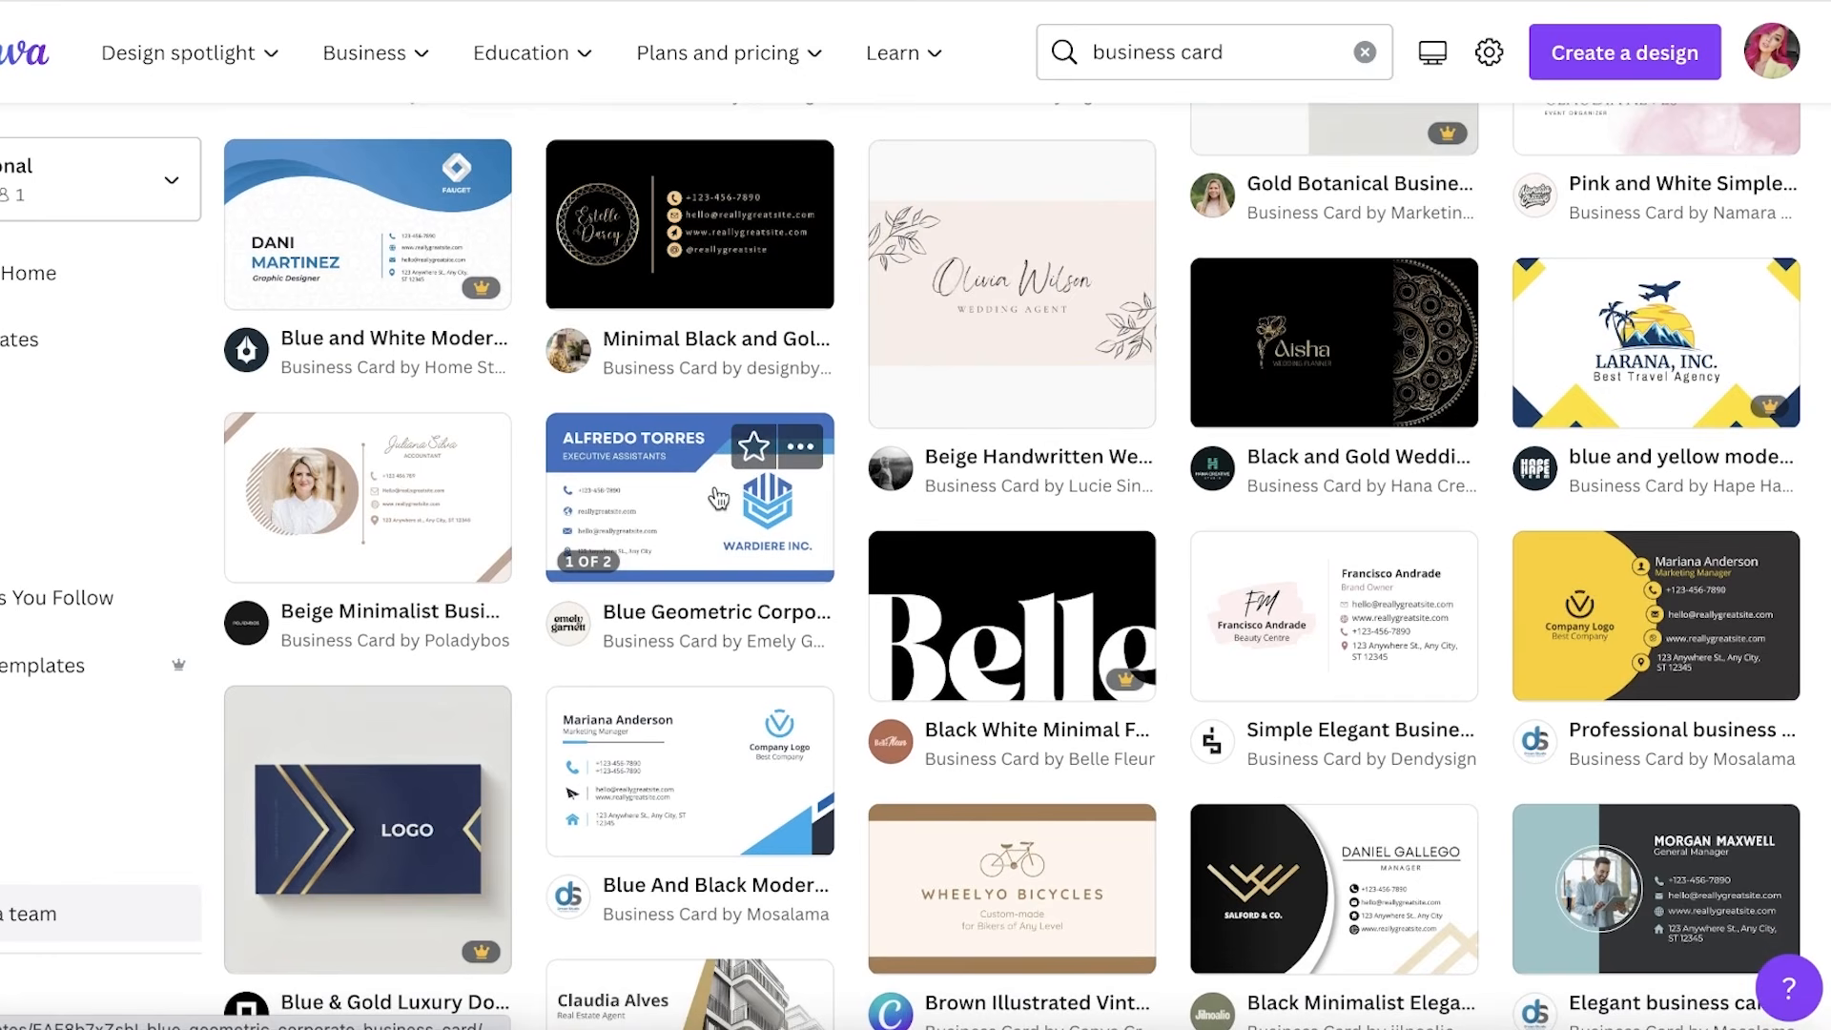
scroll(917, 464, "down", 2)
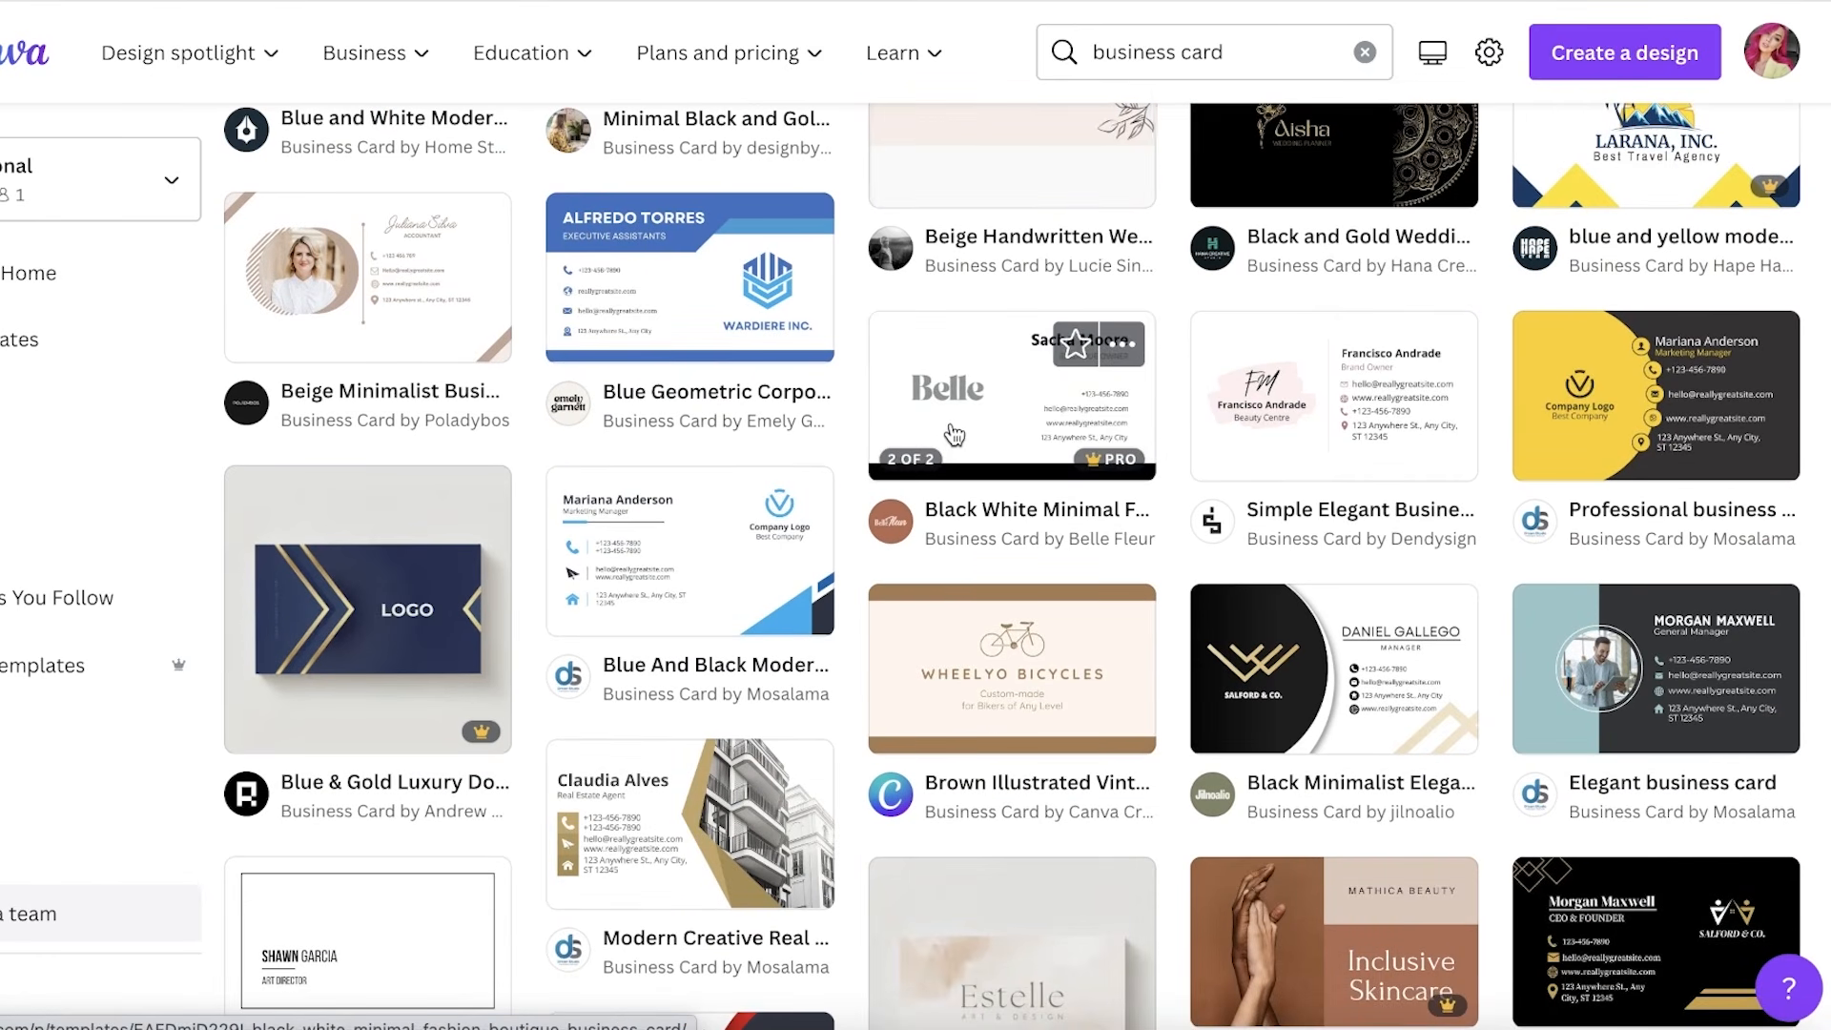
scroll(954, 435, "down", 1)
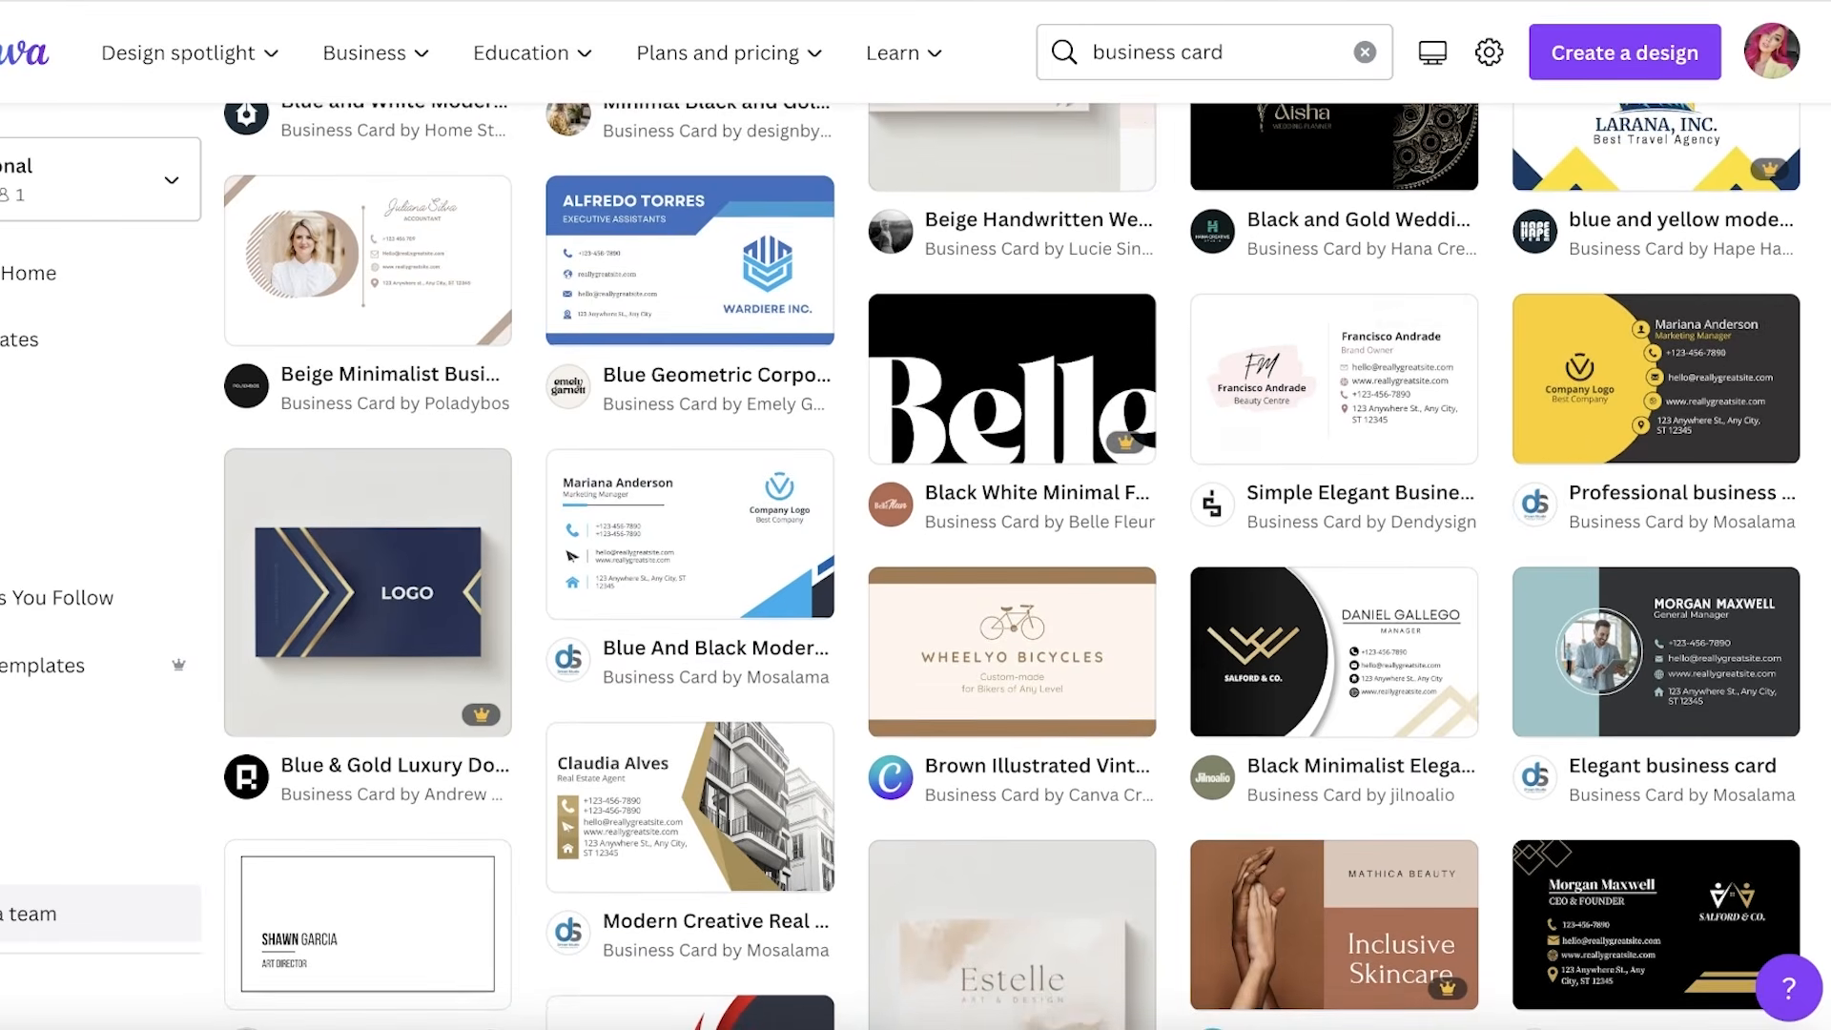
scroll(1317, 428, "down", 6)
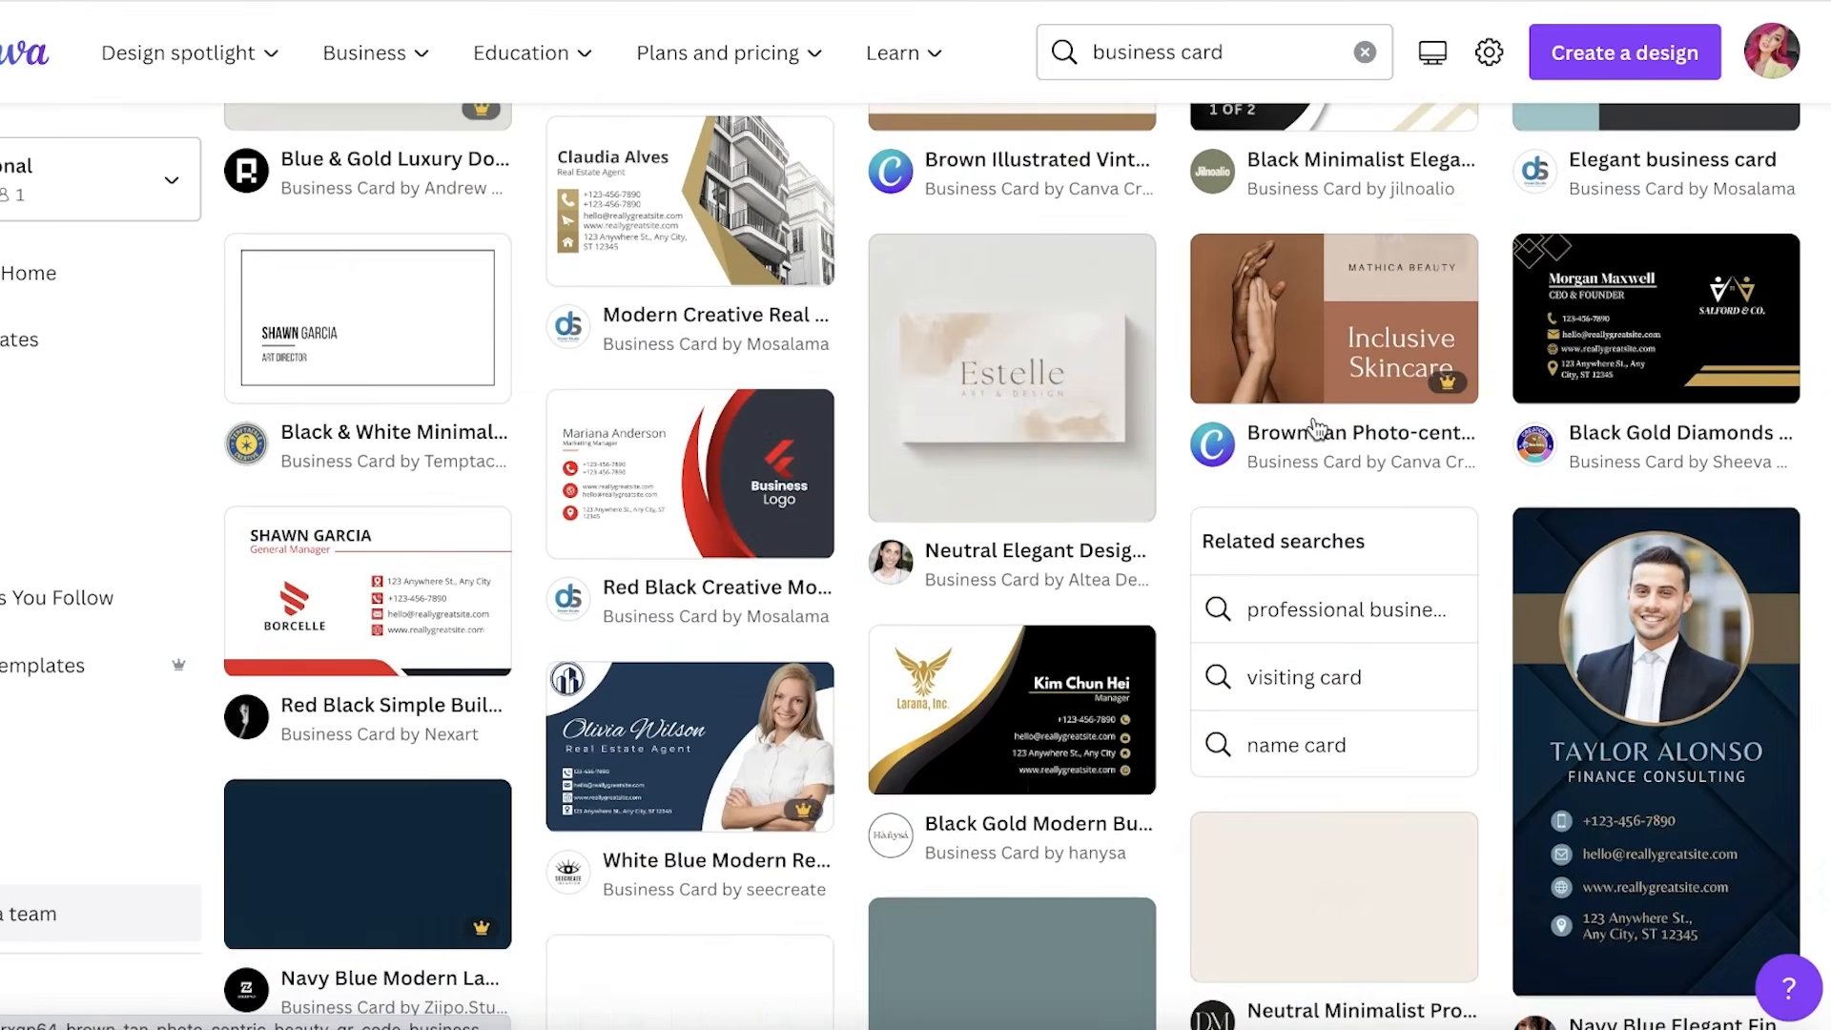
scroll(1317, 428, "down", 6)
scroll(1140, 462, "up", 4)
scroll(1042, 461, "down", 5)
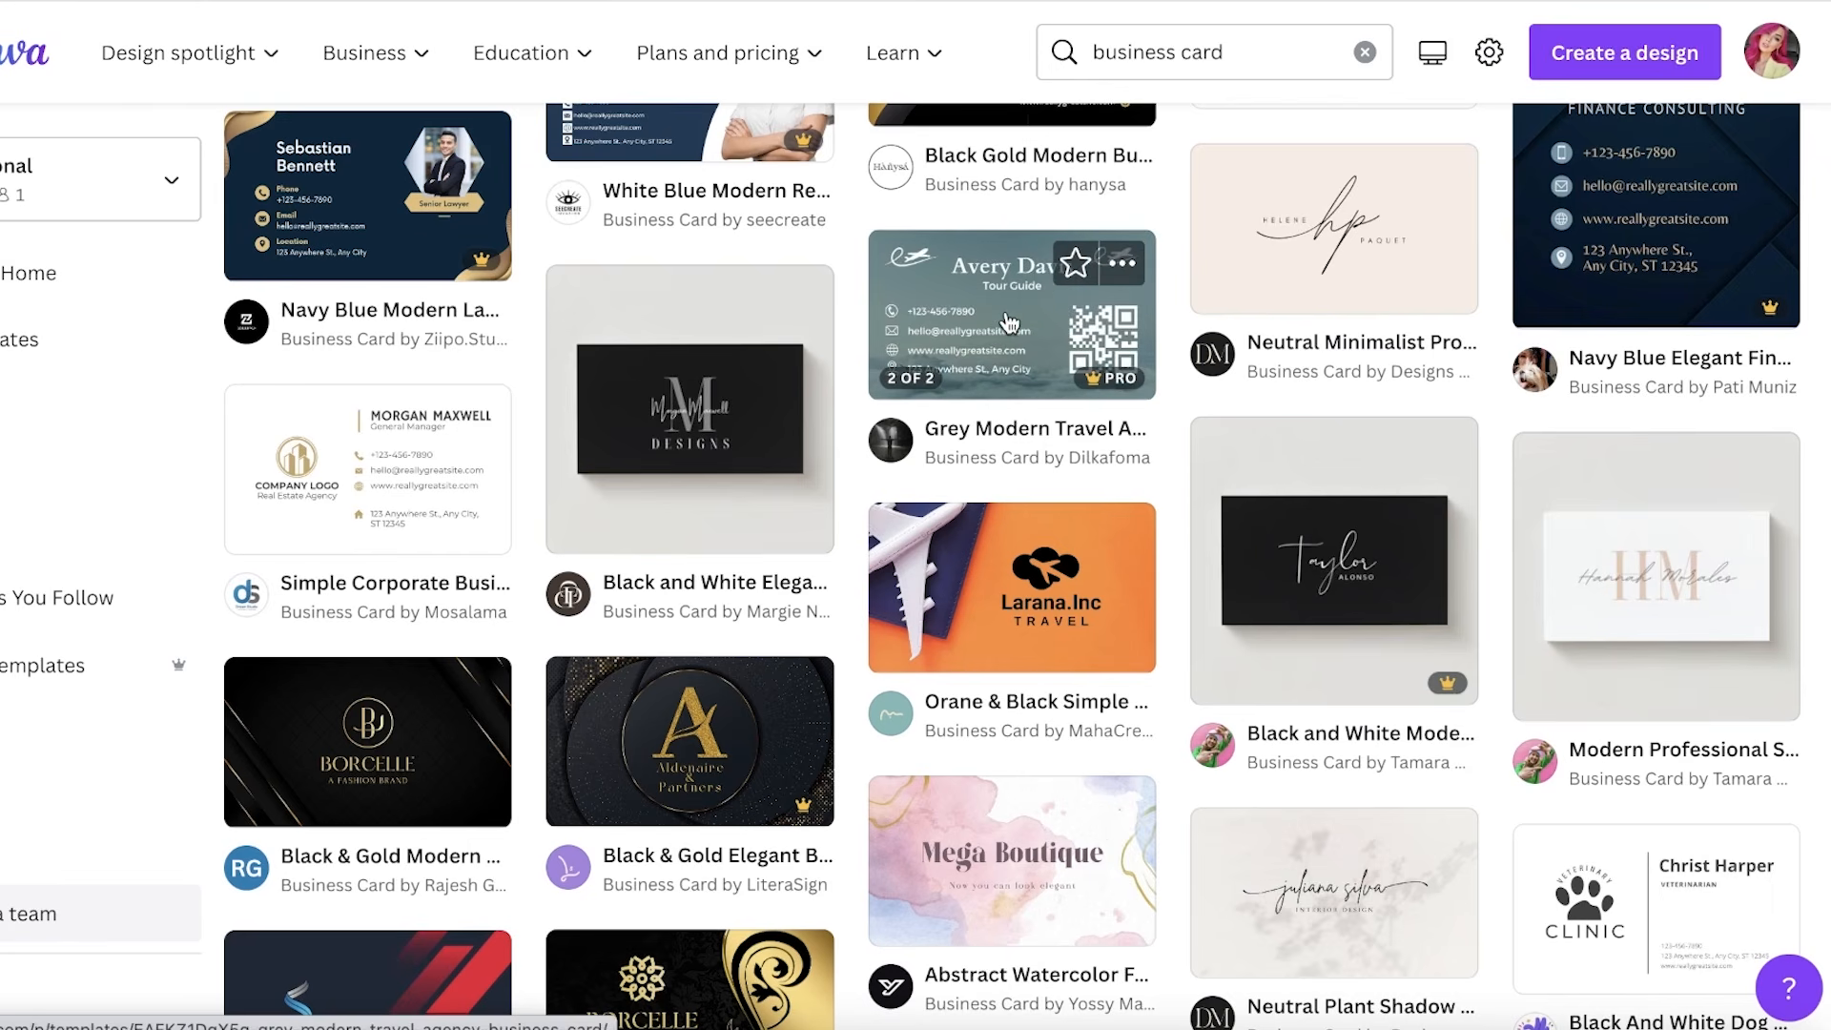
- Open the Grey Modern Travel Agency Business Card template for customization
left_click(1054, 315)
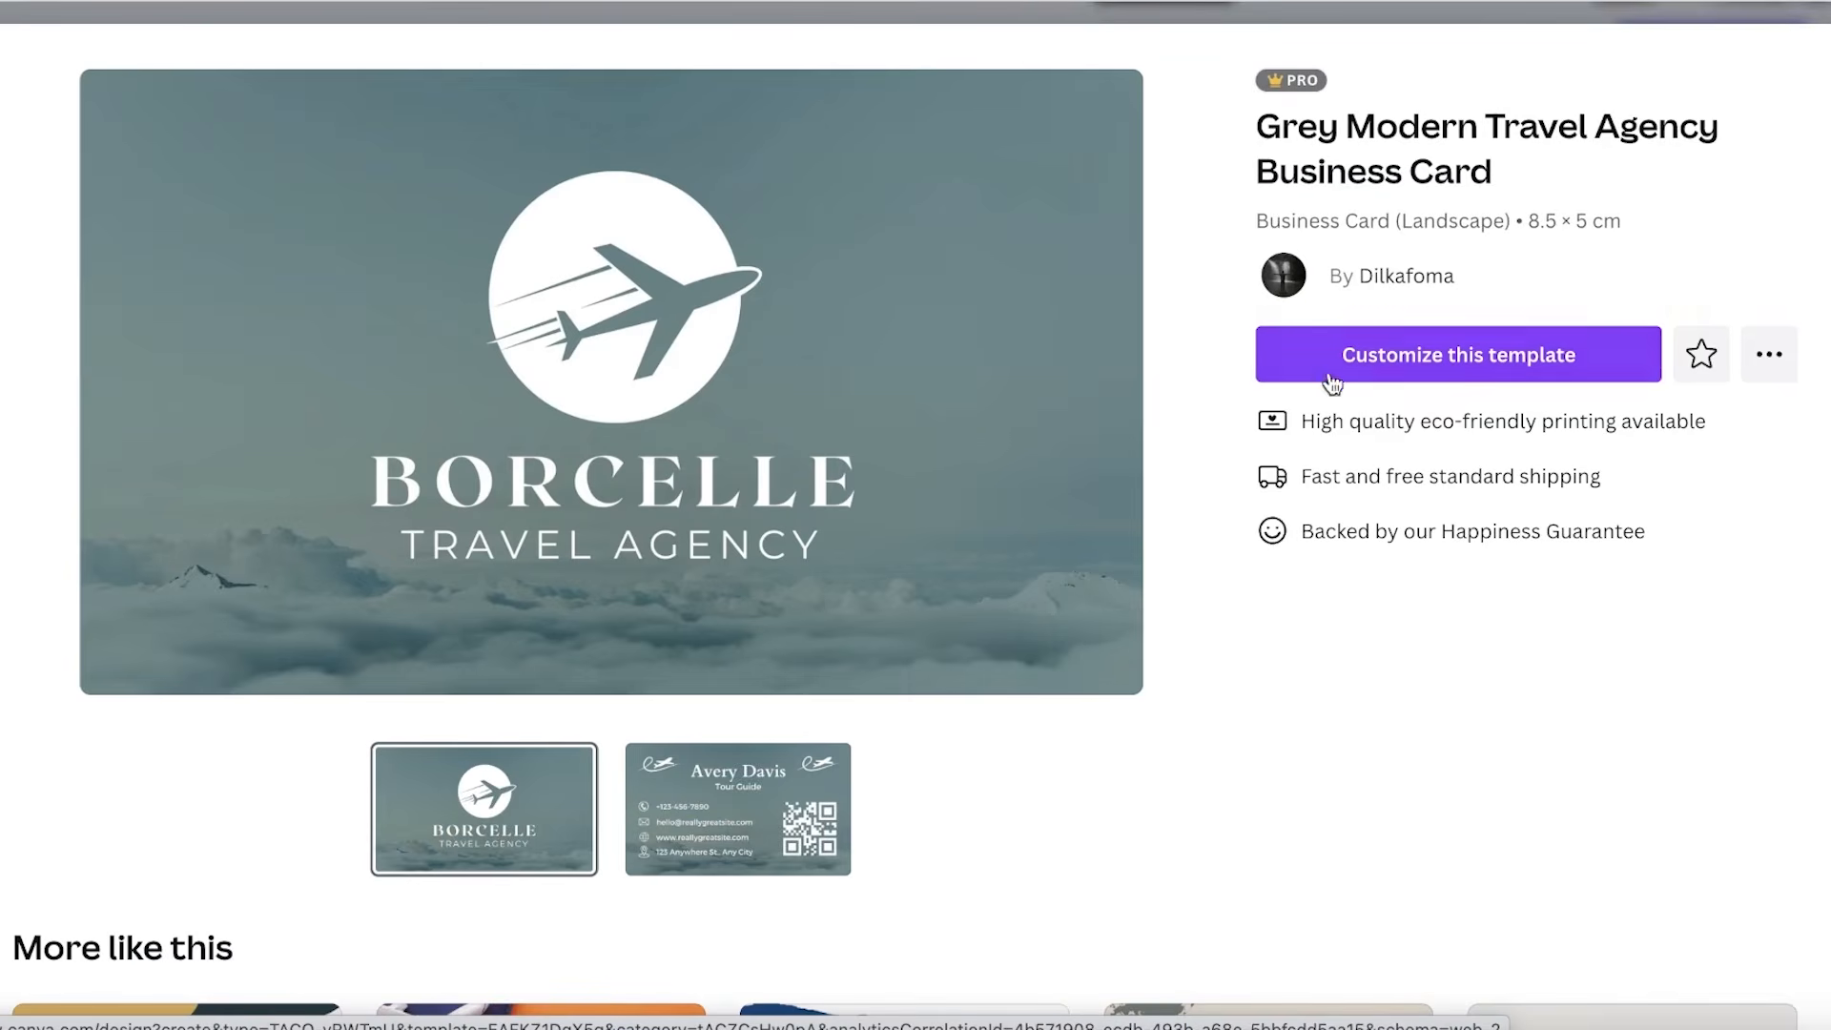
left_click(1359, 362)
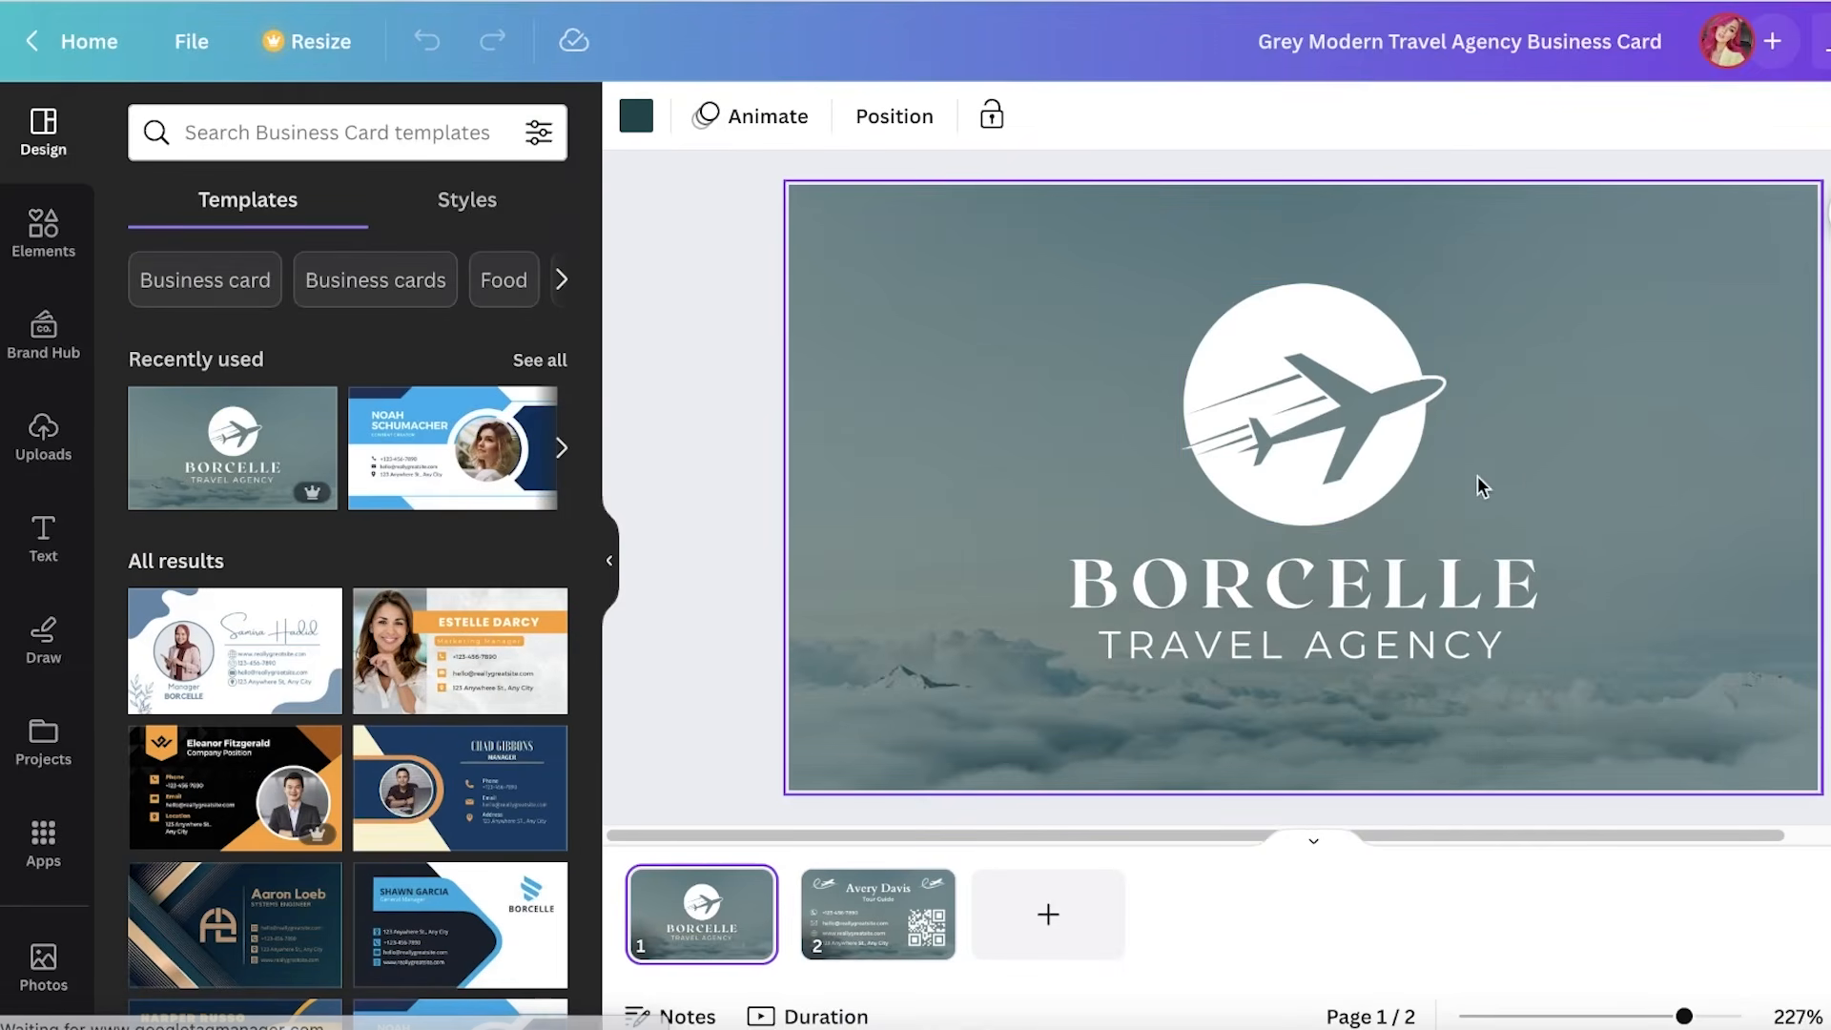
- Replace the front page's two text lines with the card owner's name and "PHOTOGRAPHY", and delete the airplane logo
left_click(1298, 601)
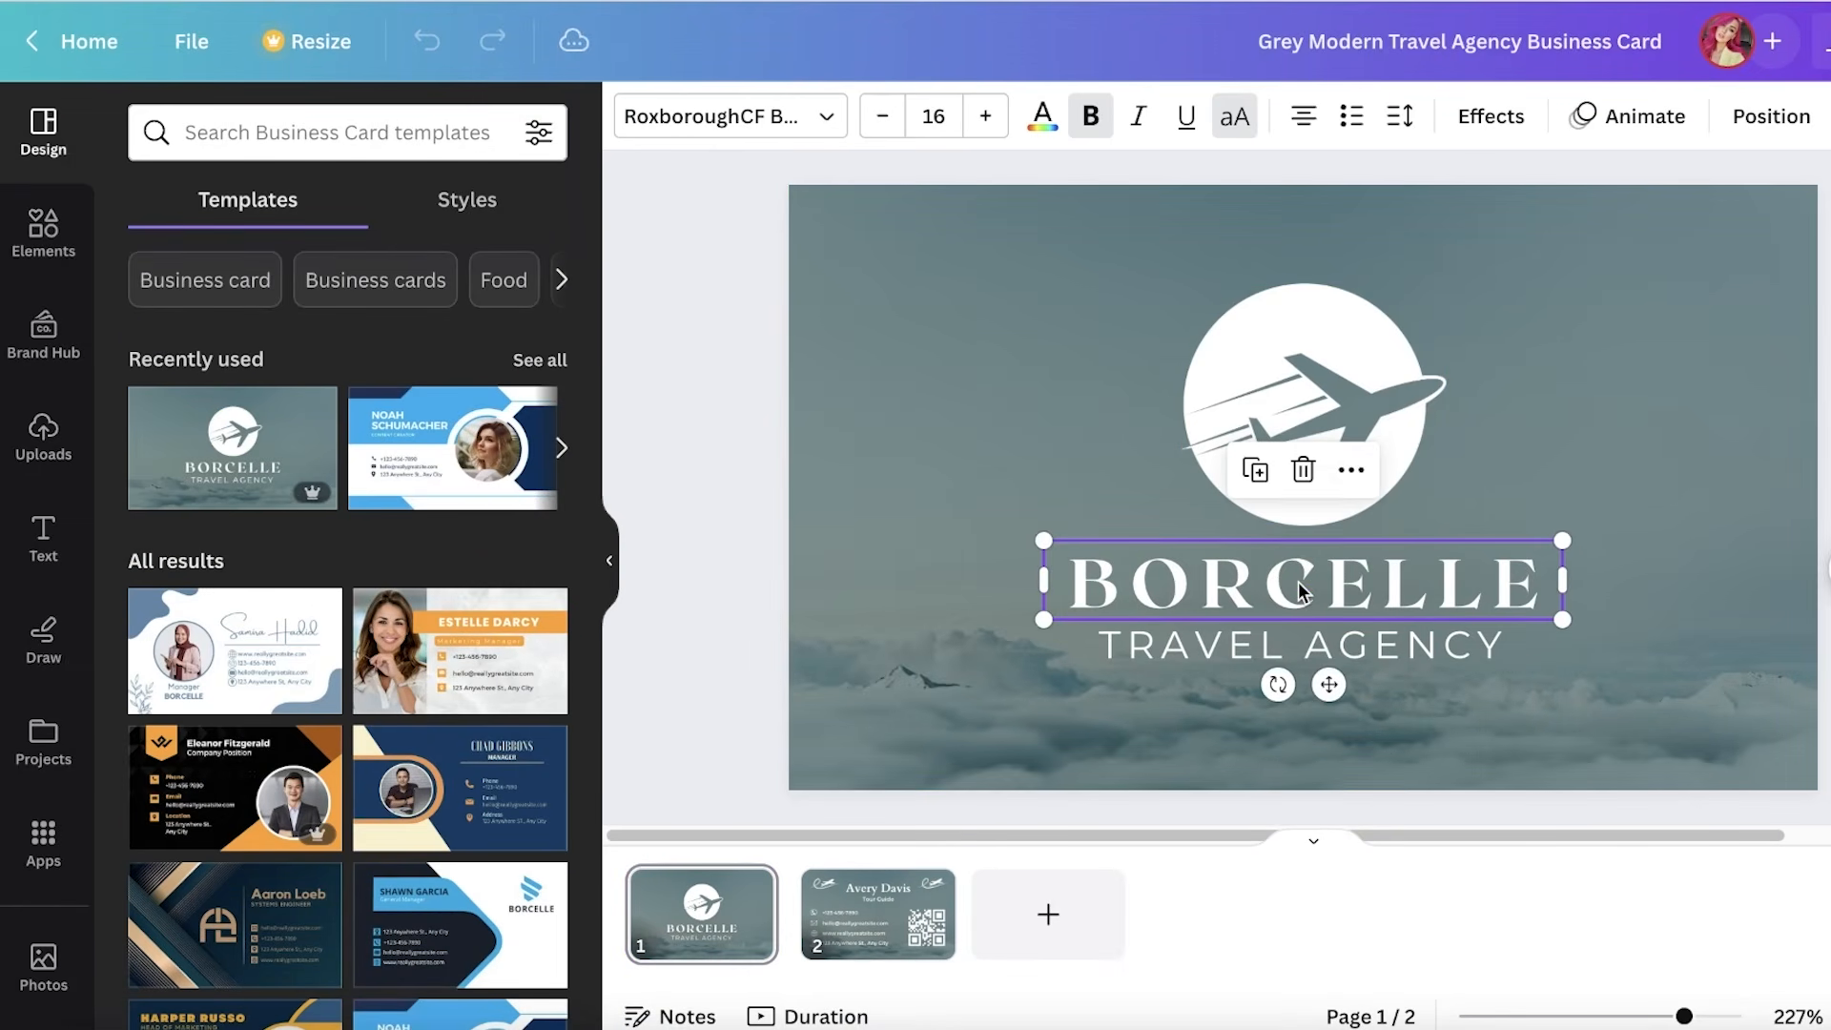
left_click(1299, 581)
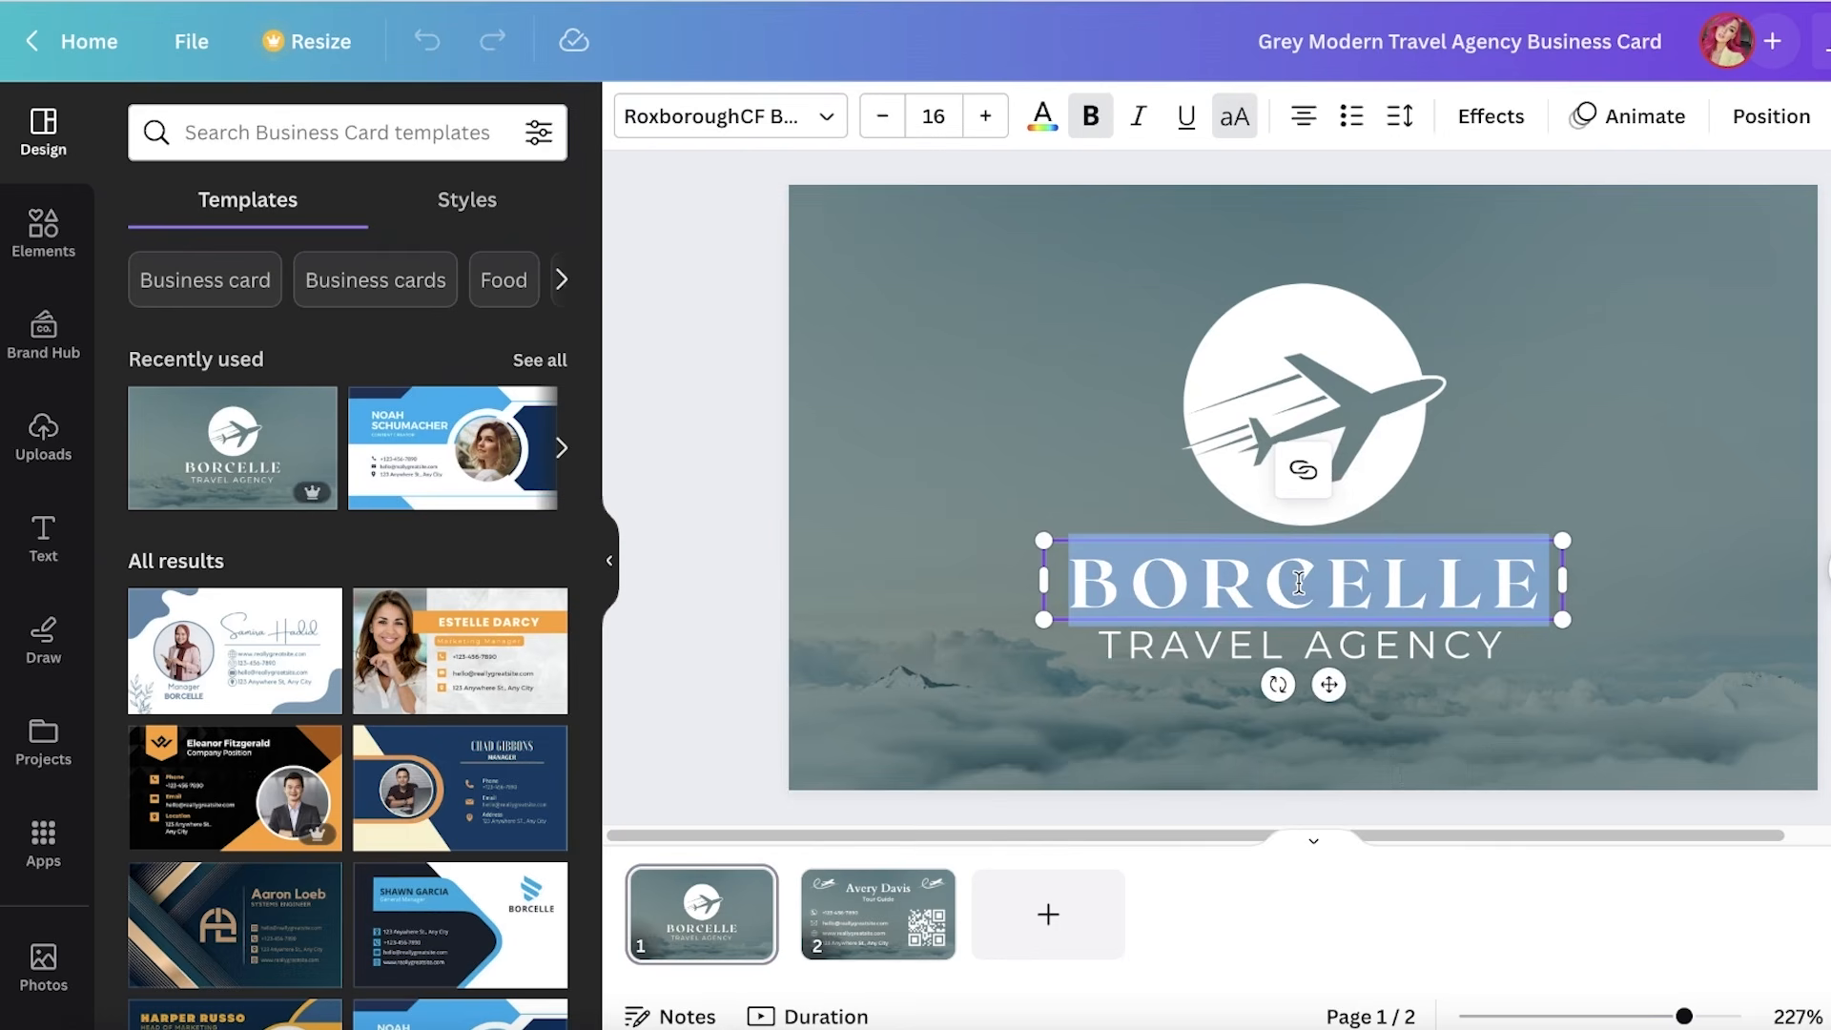
key("BackSpace")
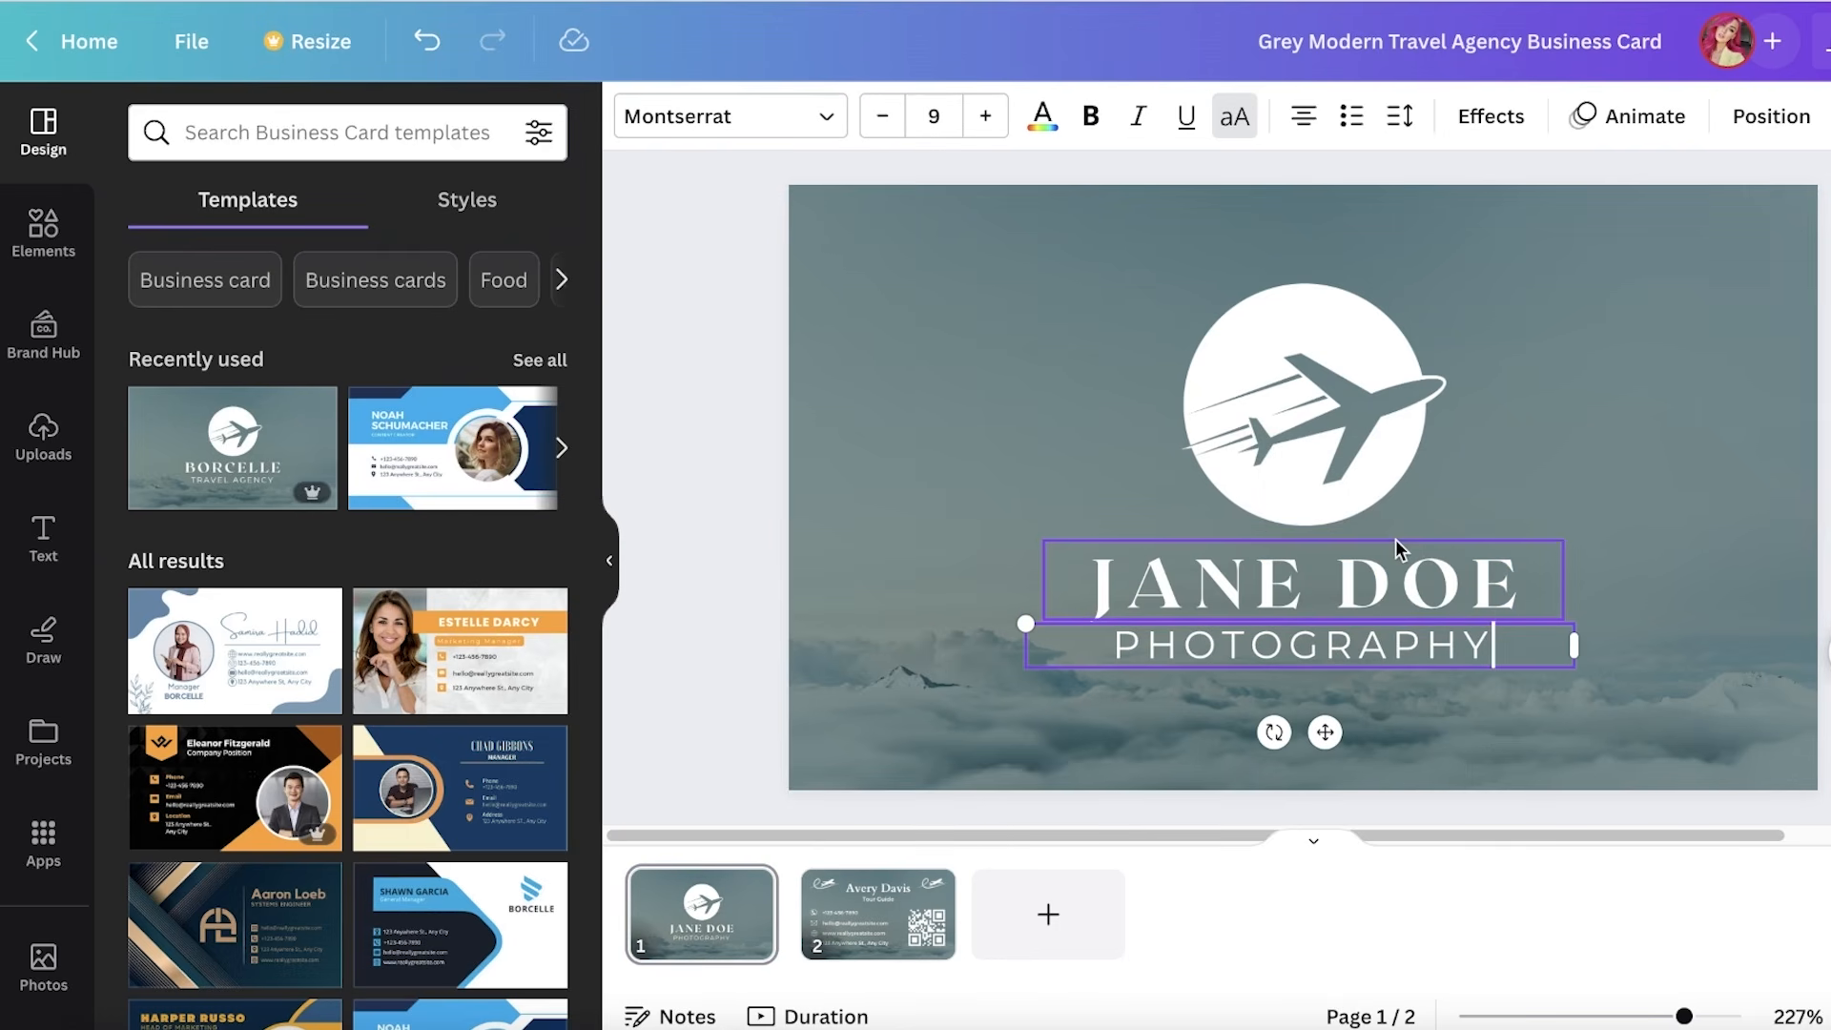
left_click(1281, 404)
key("Delete")
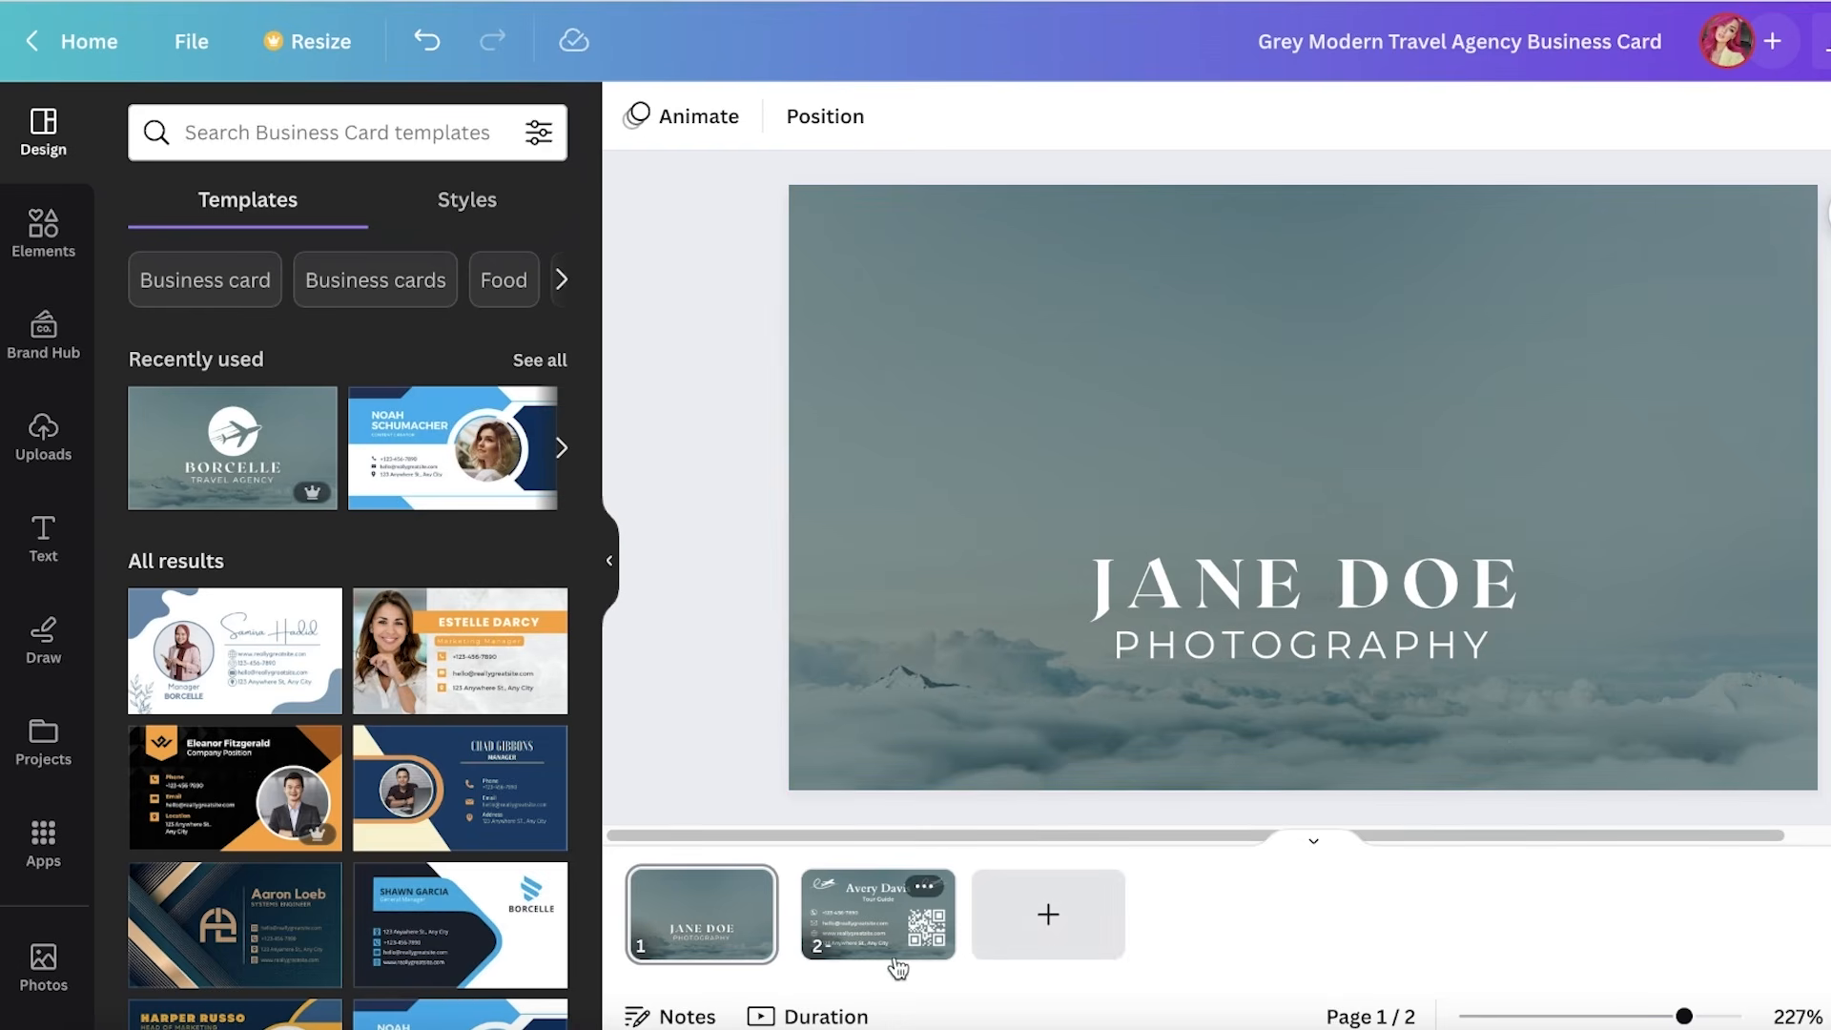
- On page 2, replace the heading with the card owner's full name and delete the "Tour Guide" line
left_click(875, 930)
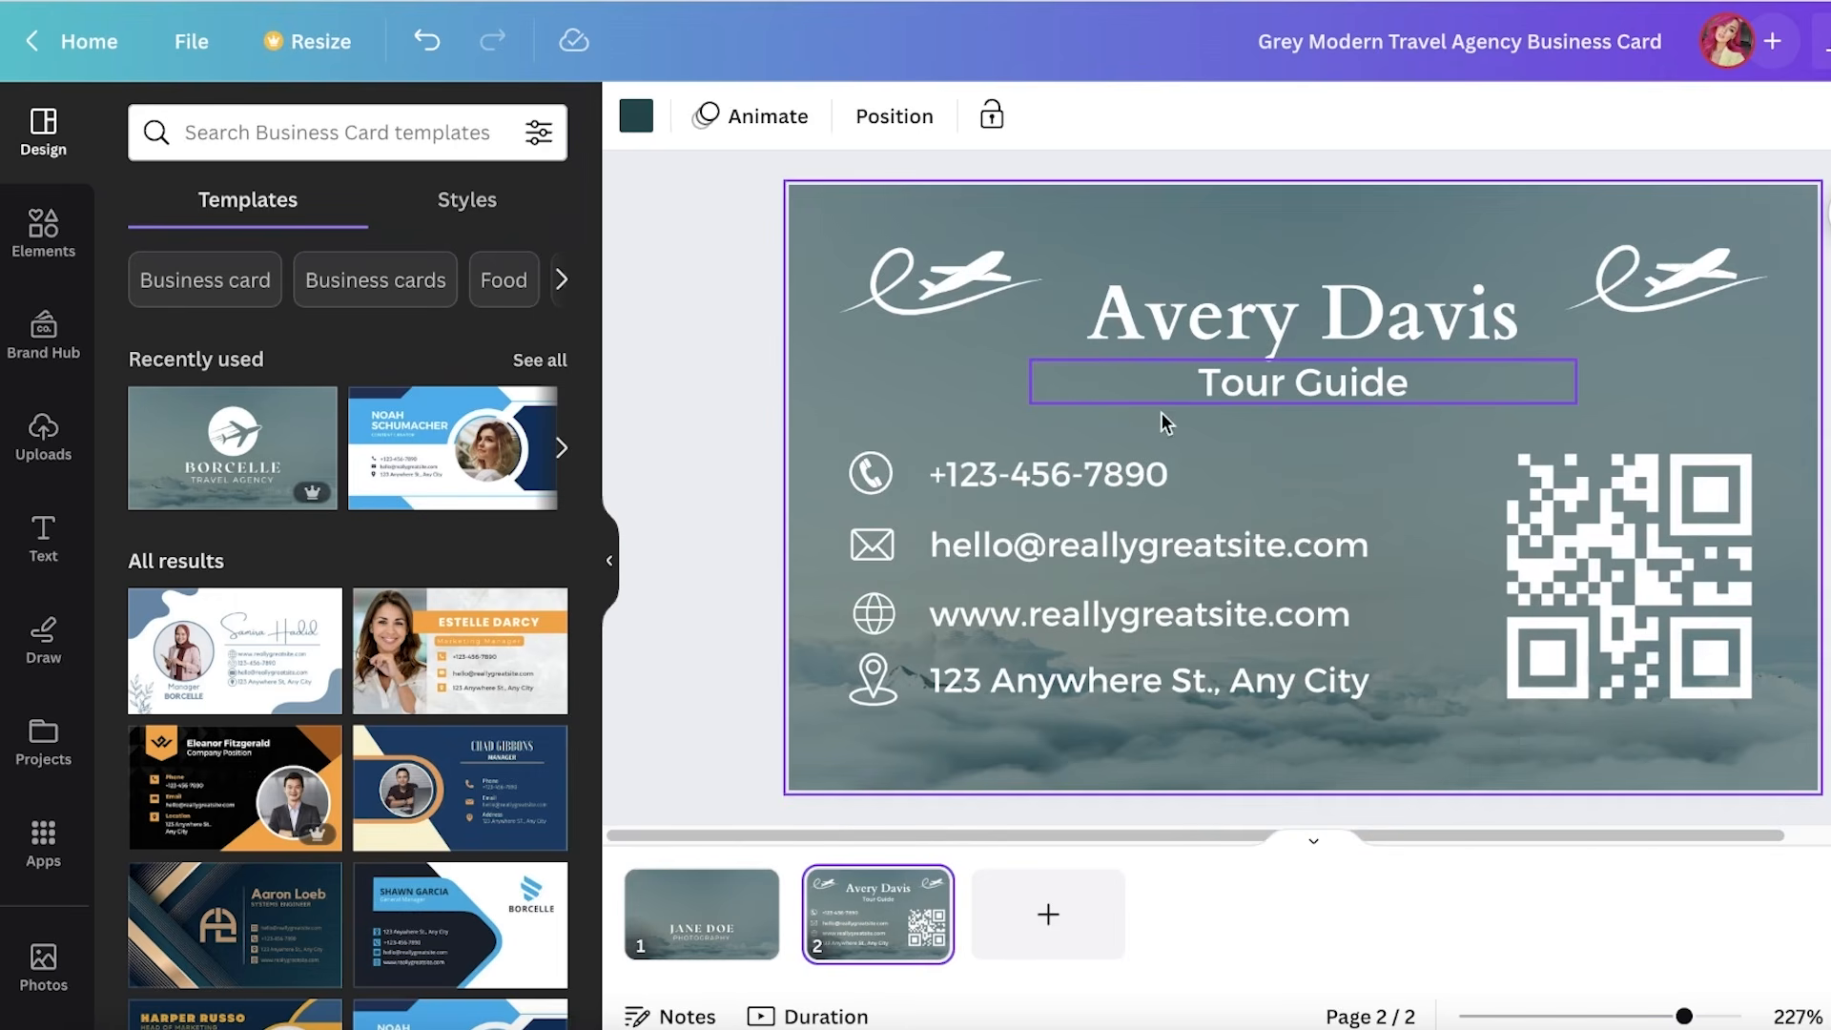
double_click(1289, 329)
type("Jane Doe")
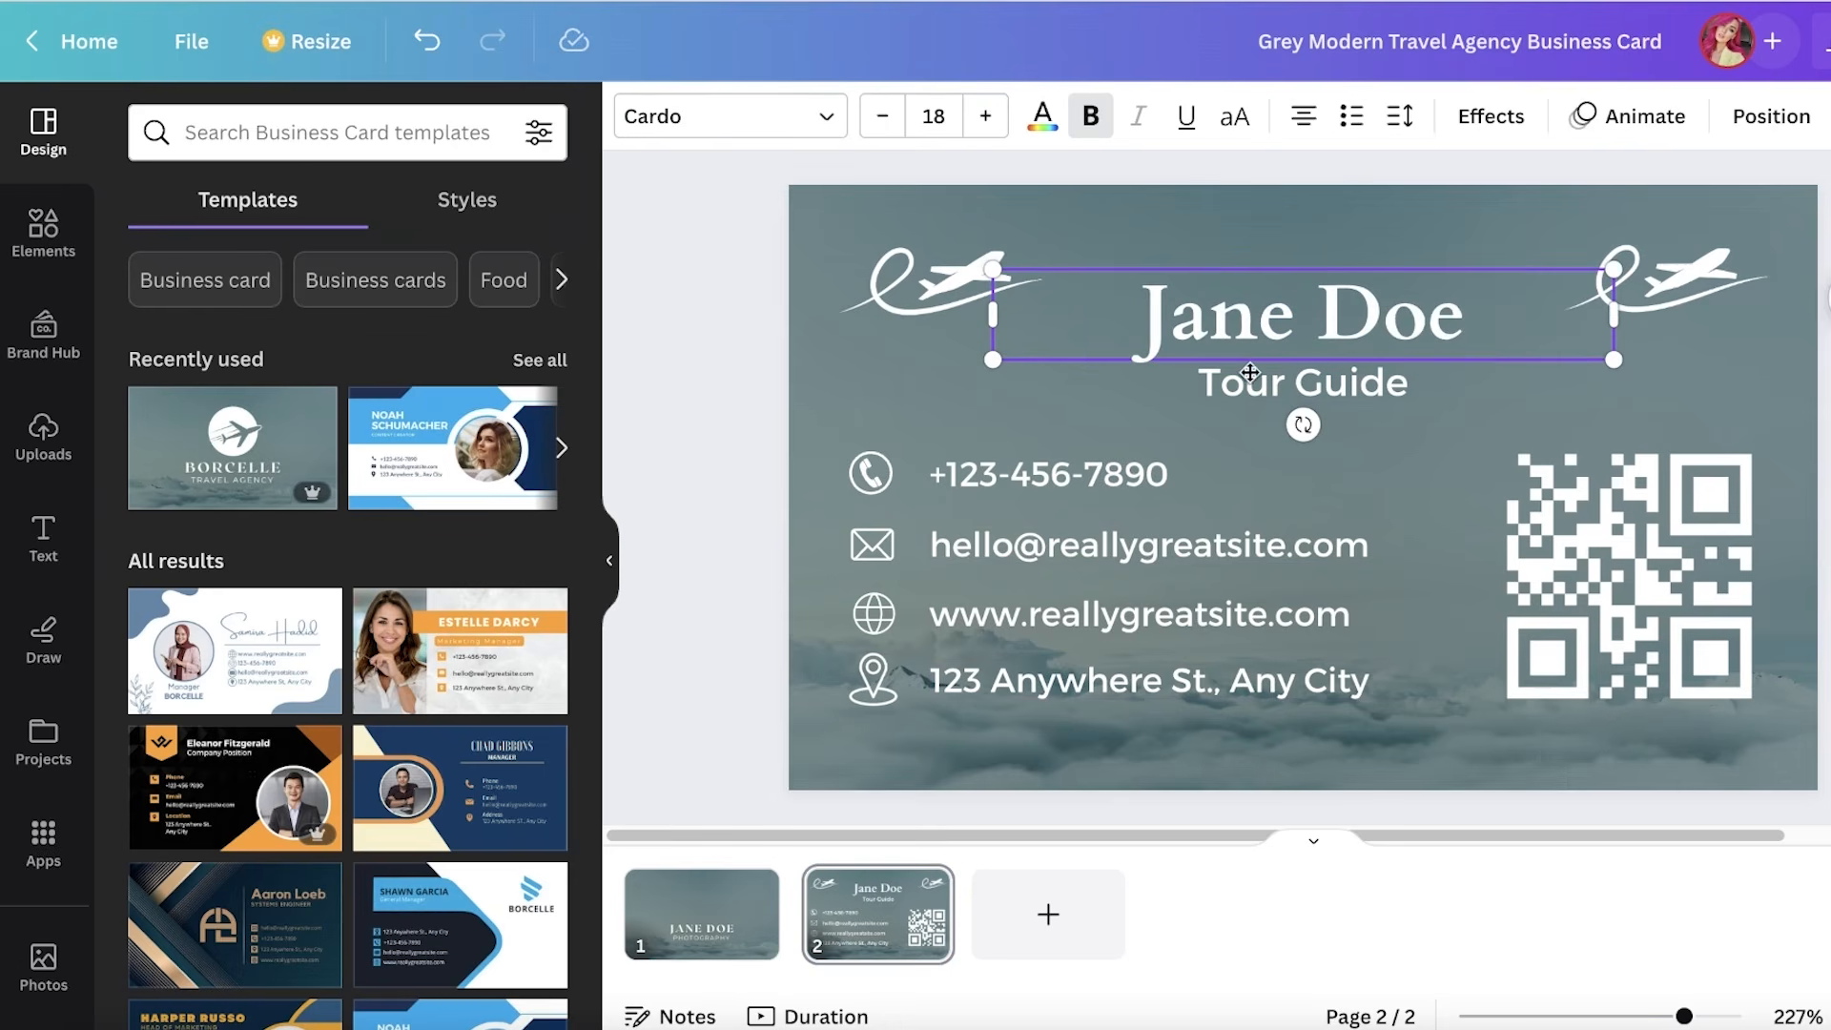
left_click(1253, 375)
key("Delete")
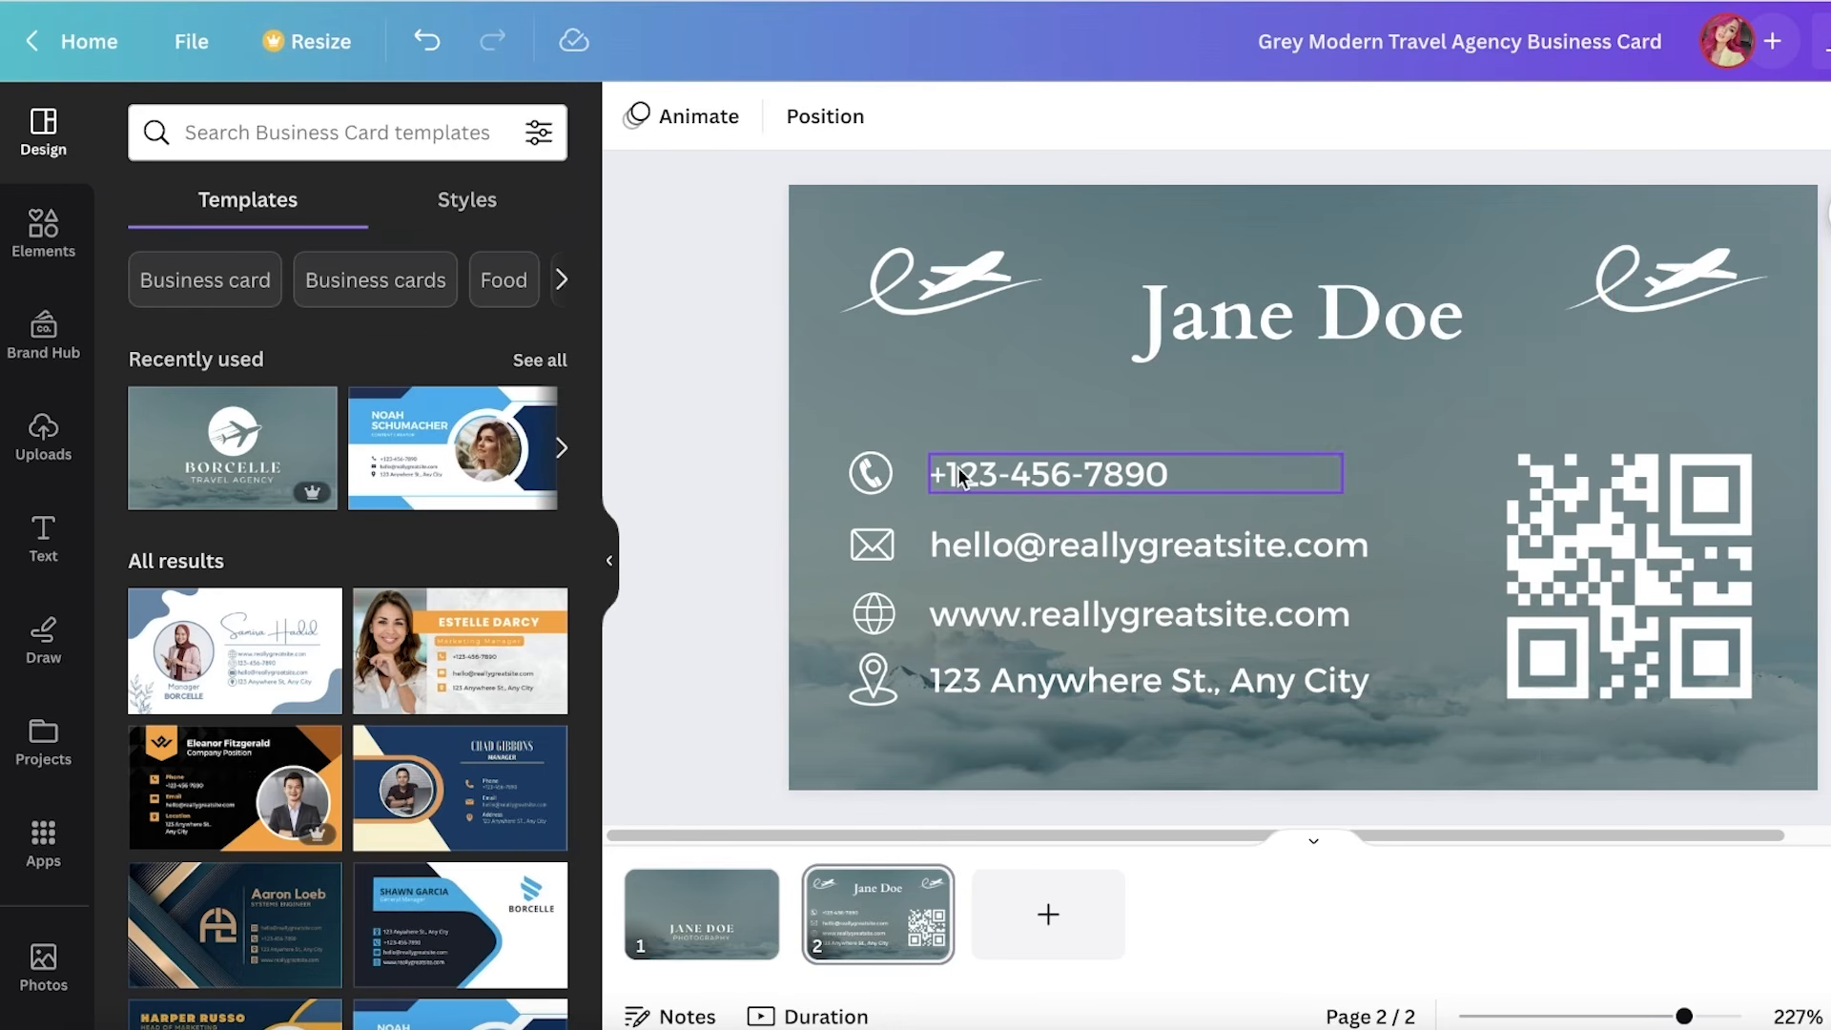
- Replace the placeholder e-mail on page 2 with the contact's e-mail address
double_click(1062, 553)
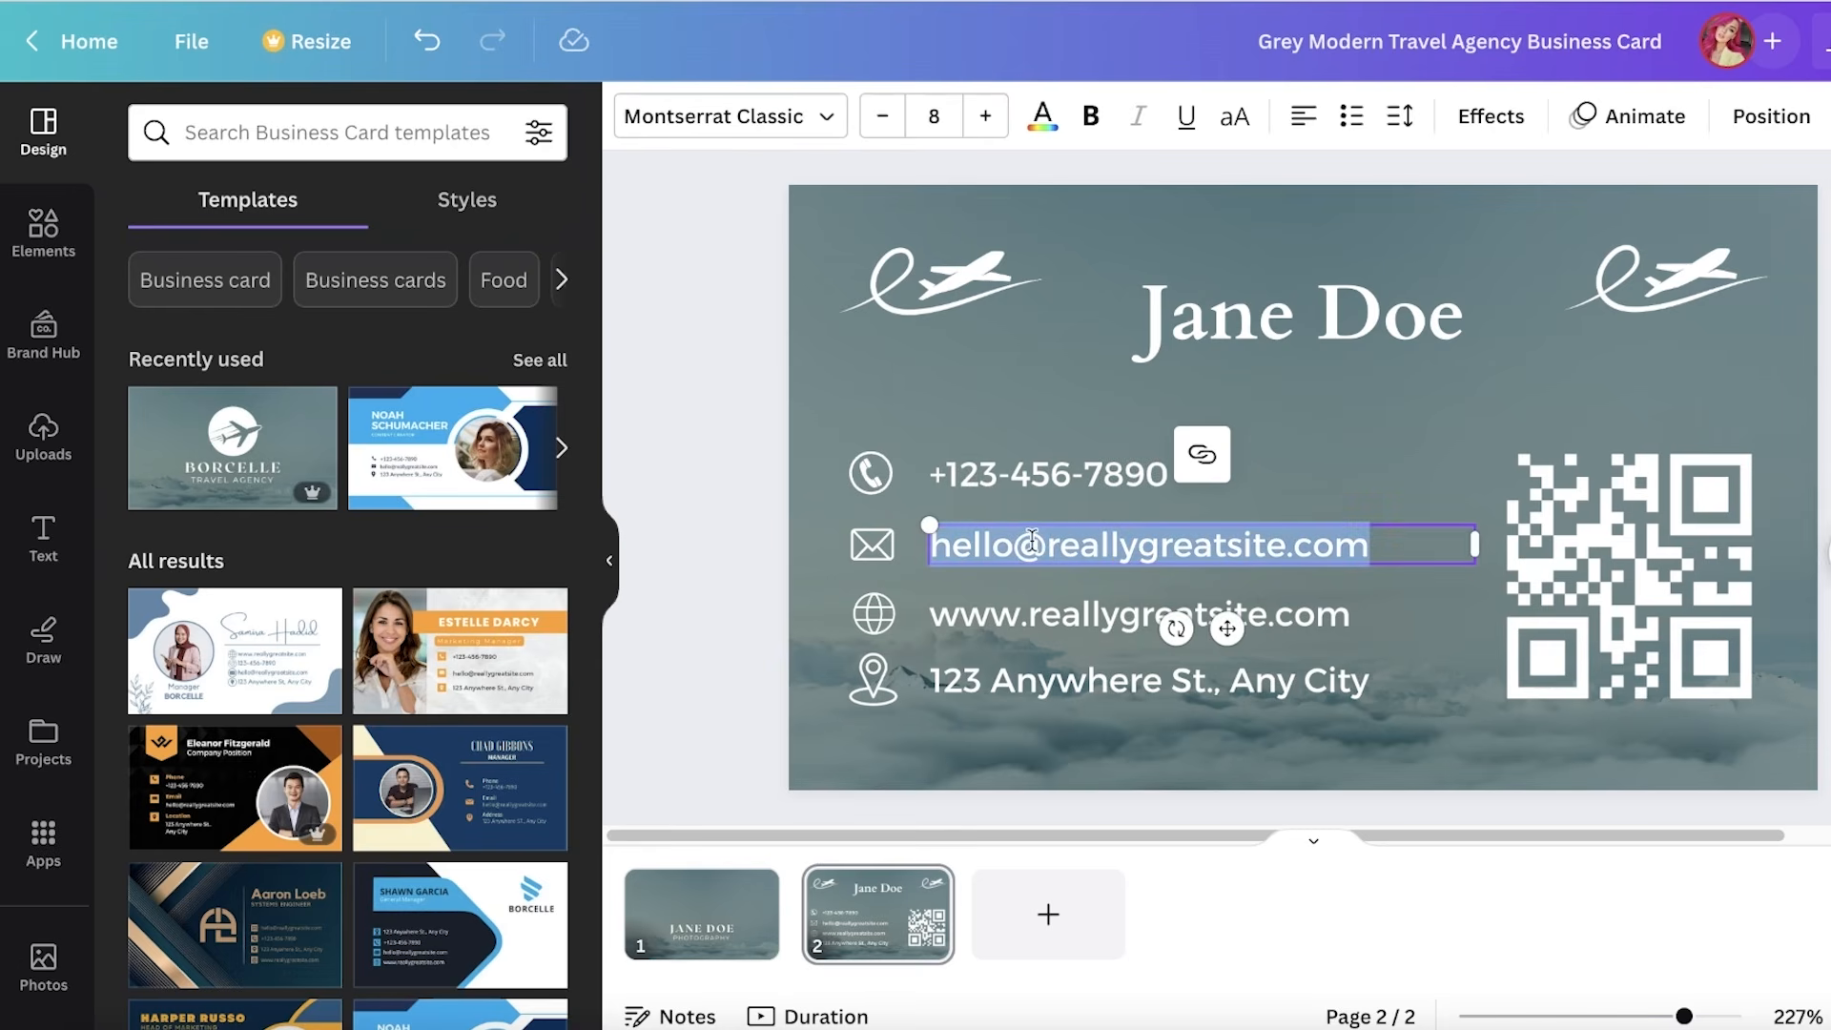
left_click(1024, 542)
left_click(988, 699)
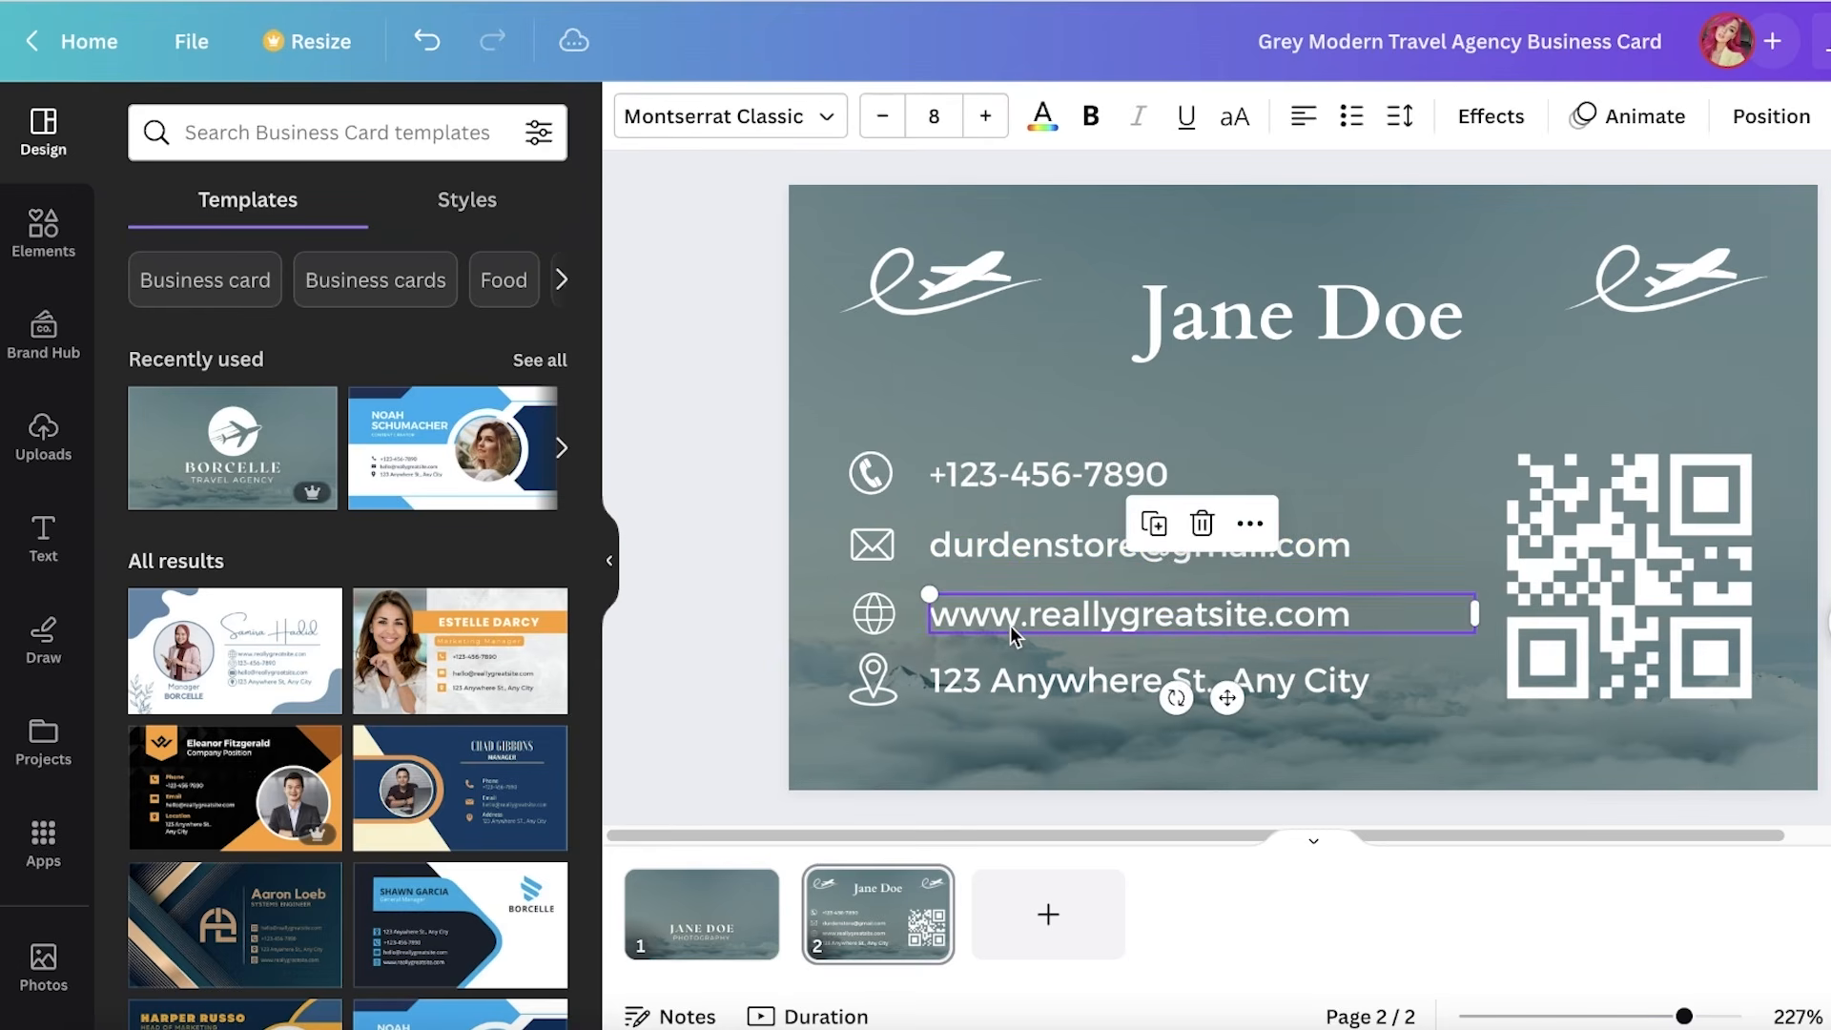
- Change the website line on page 2 to janedoestudio.com
double_click(1012, 624)
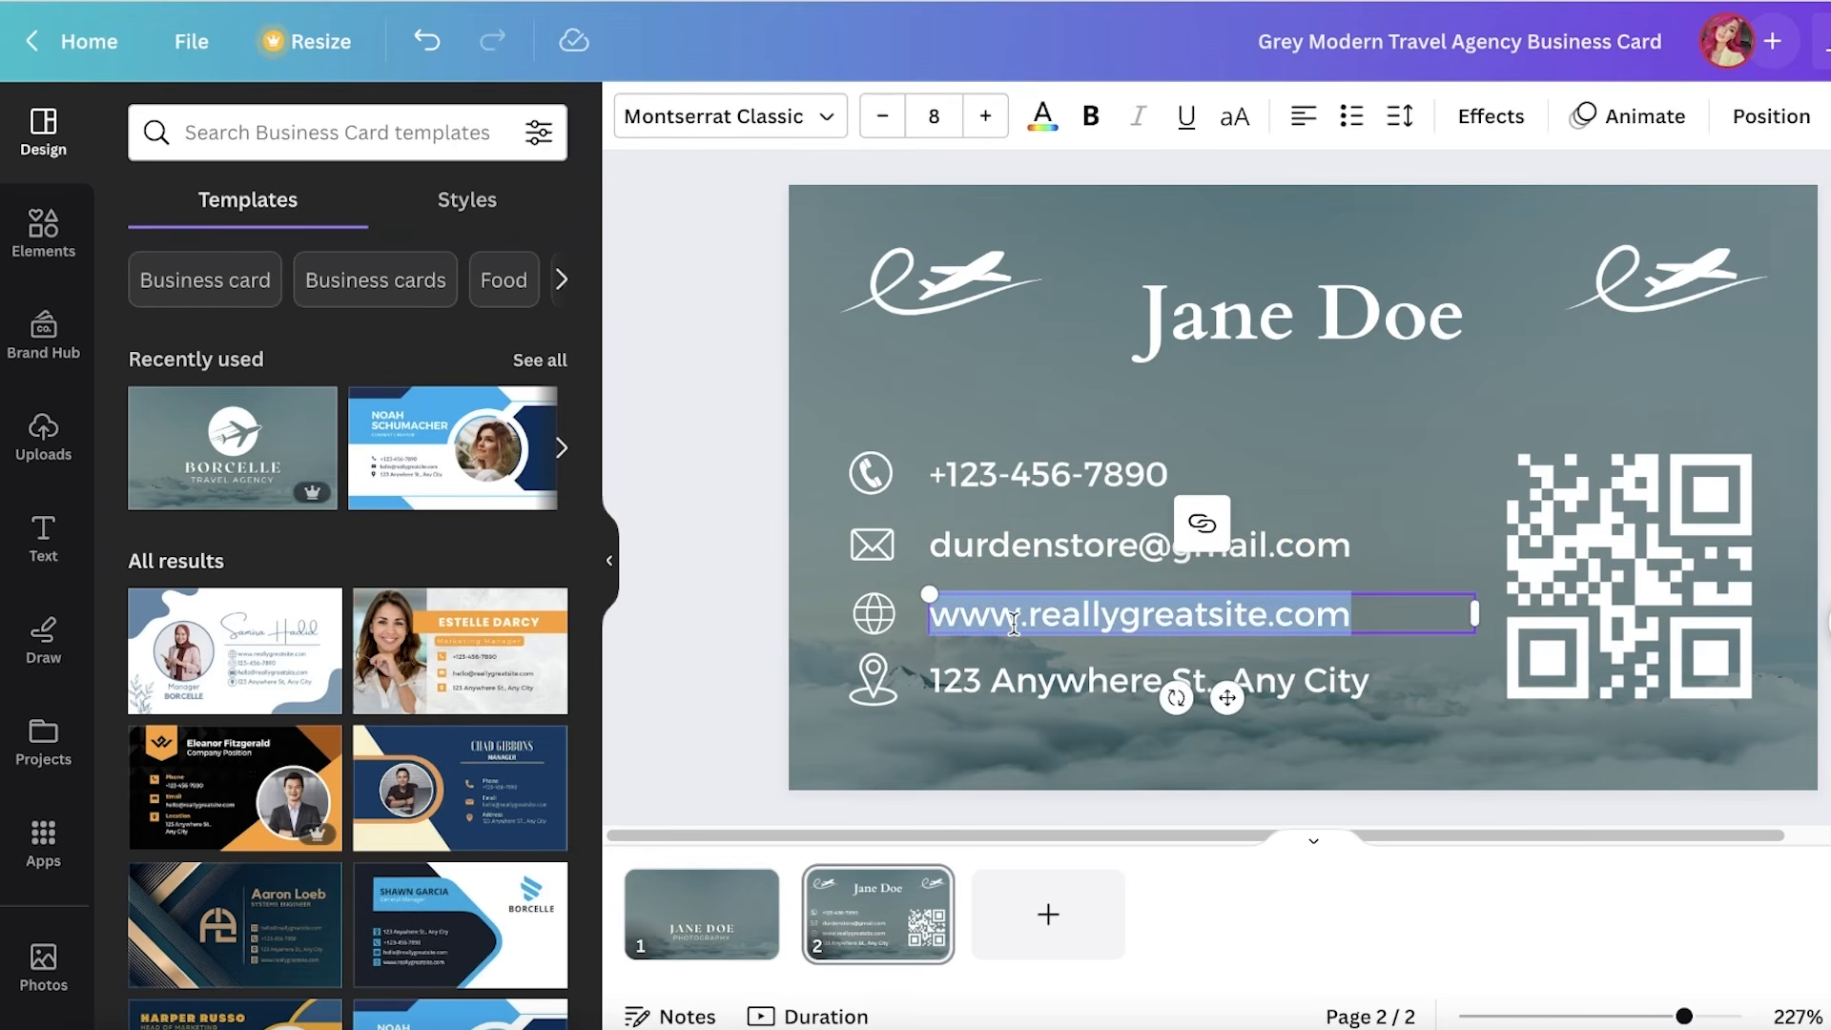
key("BackSpace")
type("janedoestudio.com")
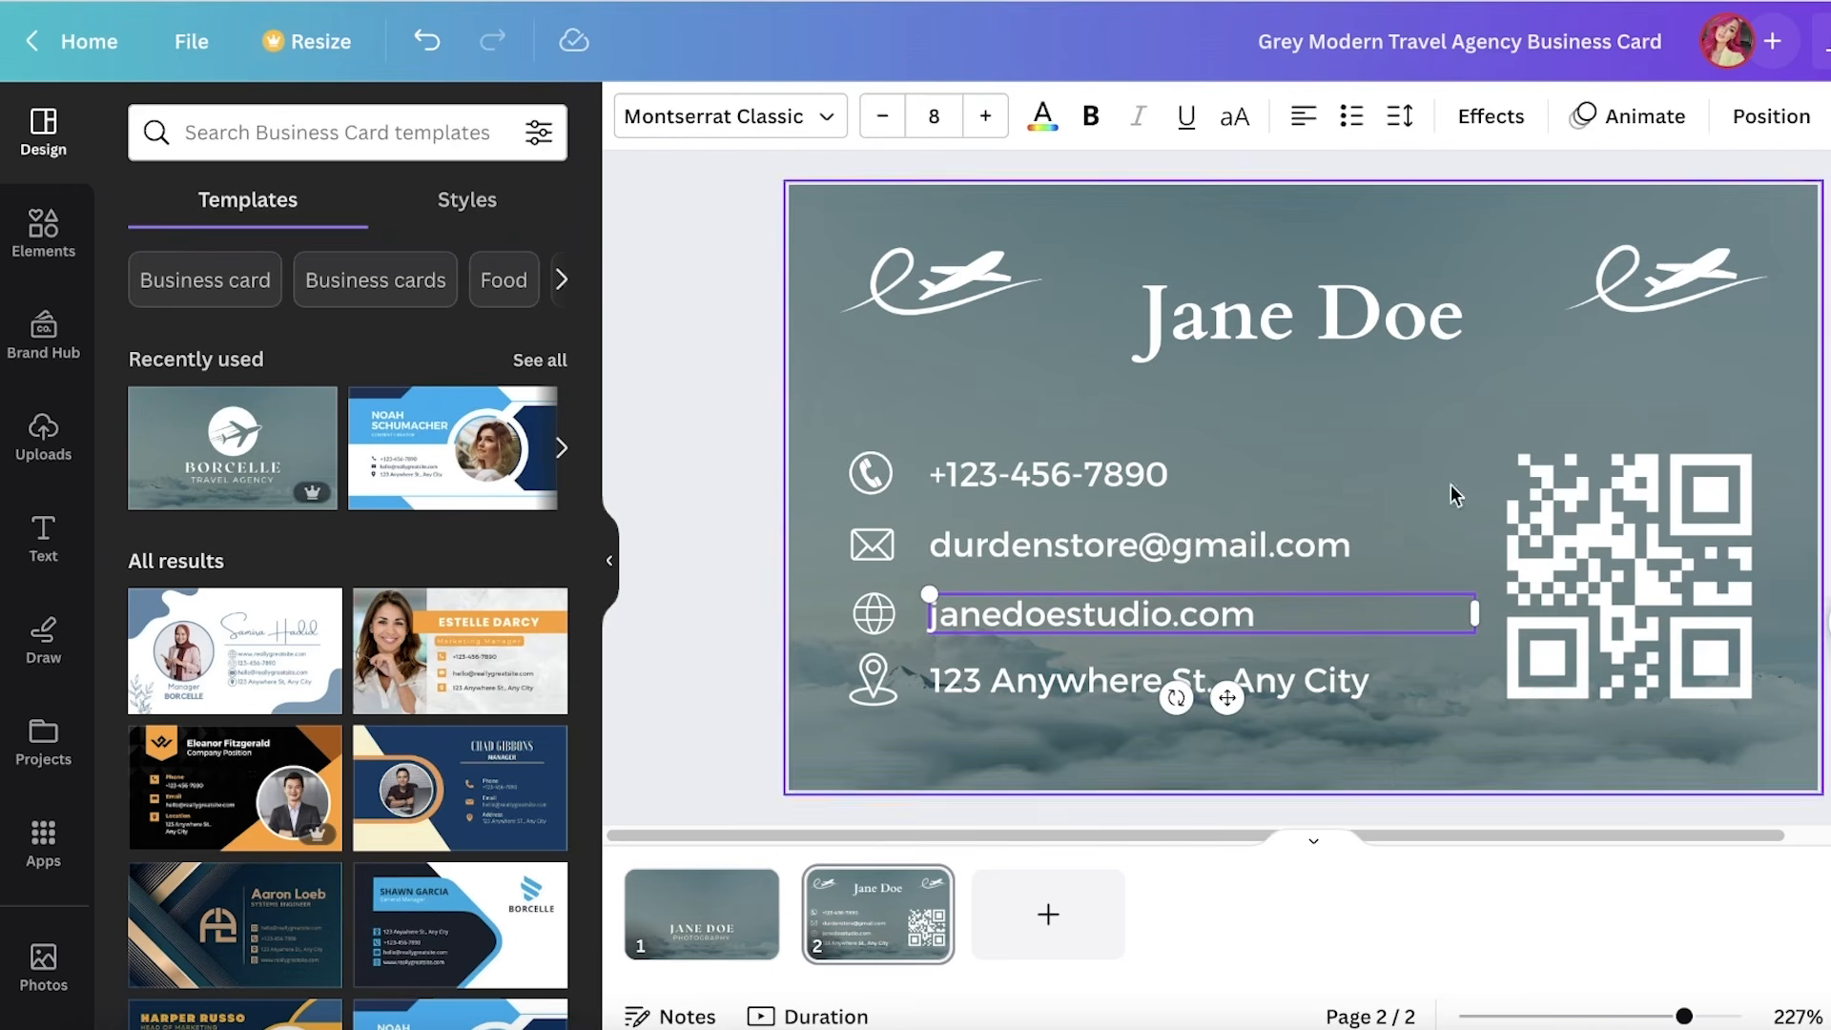
left_click(870, 810)
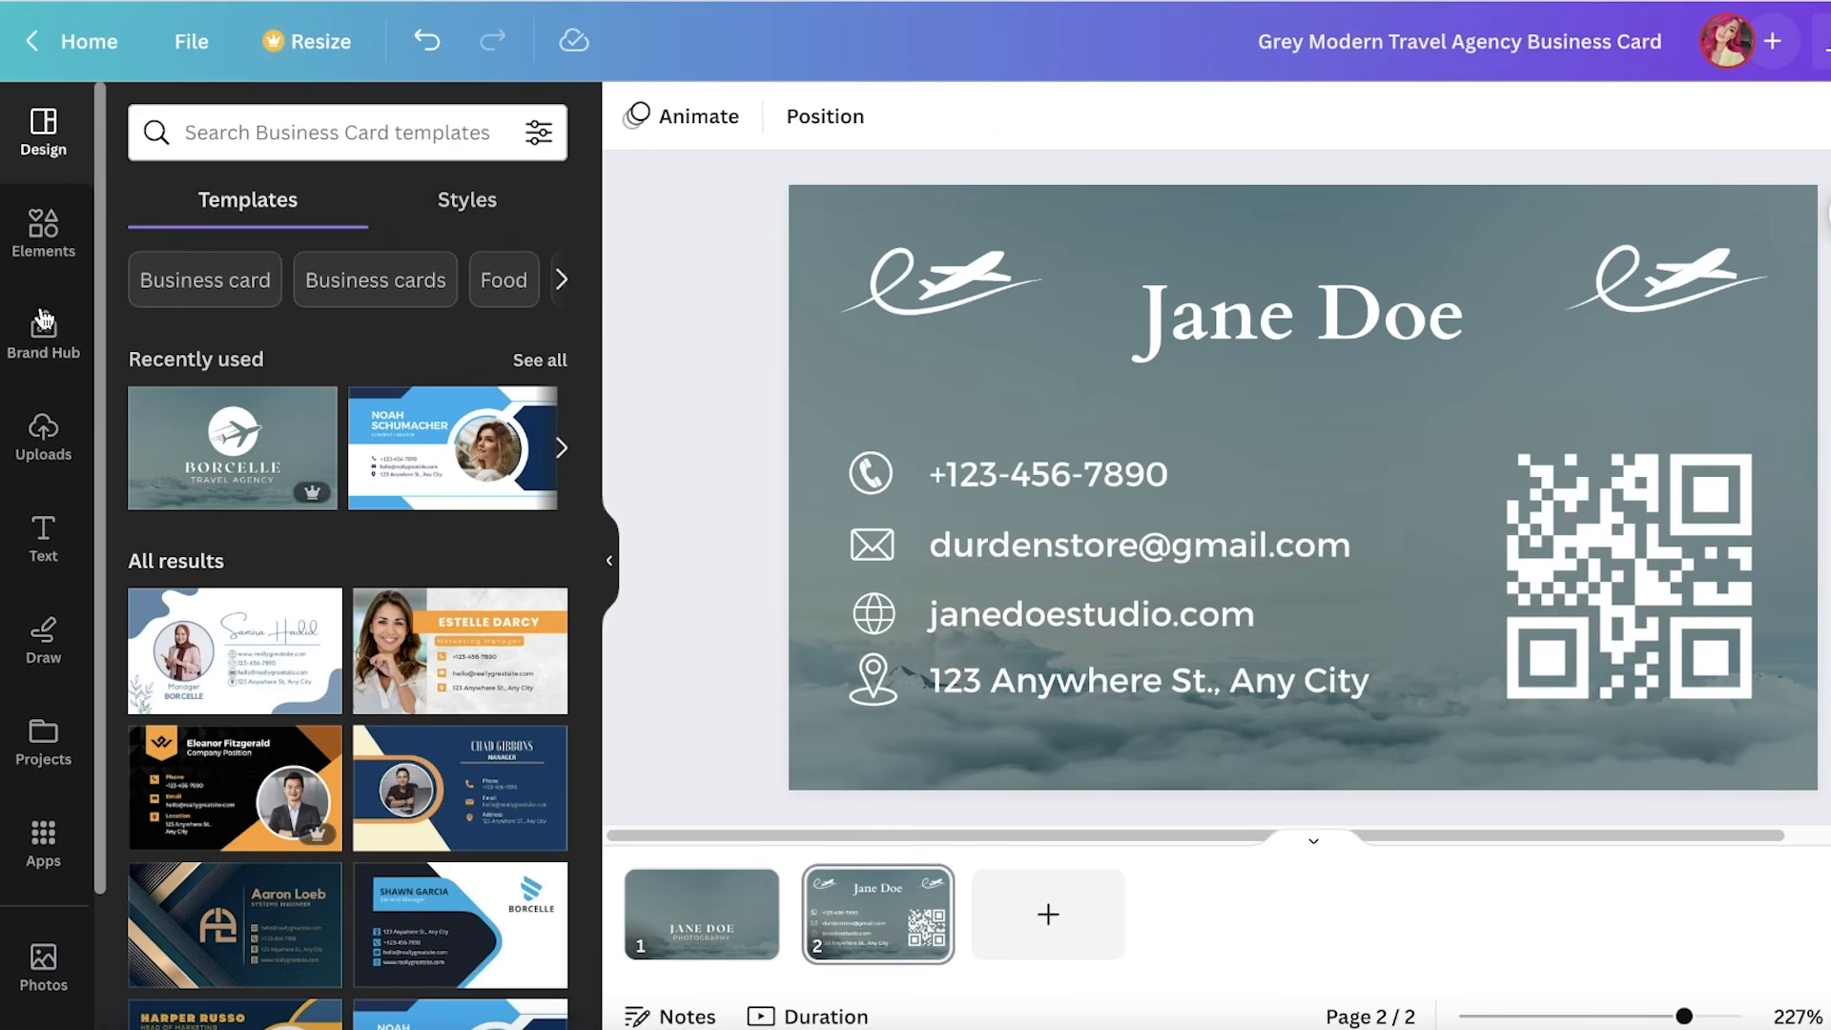
left_click(43, 234)
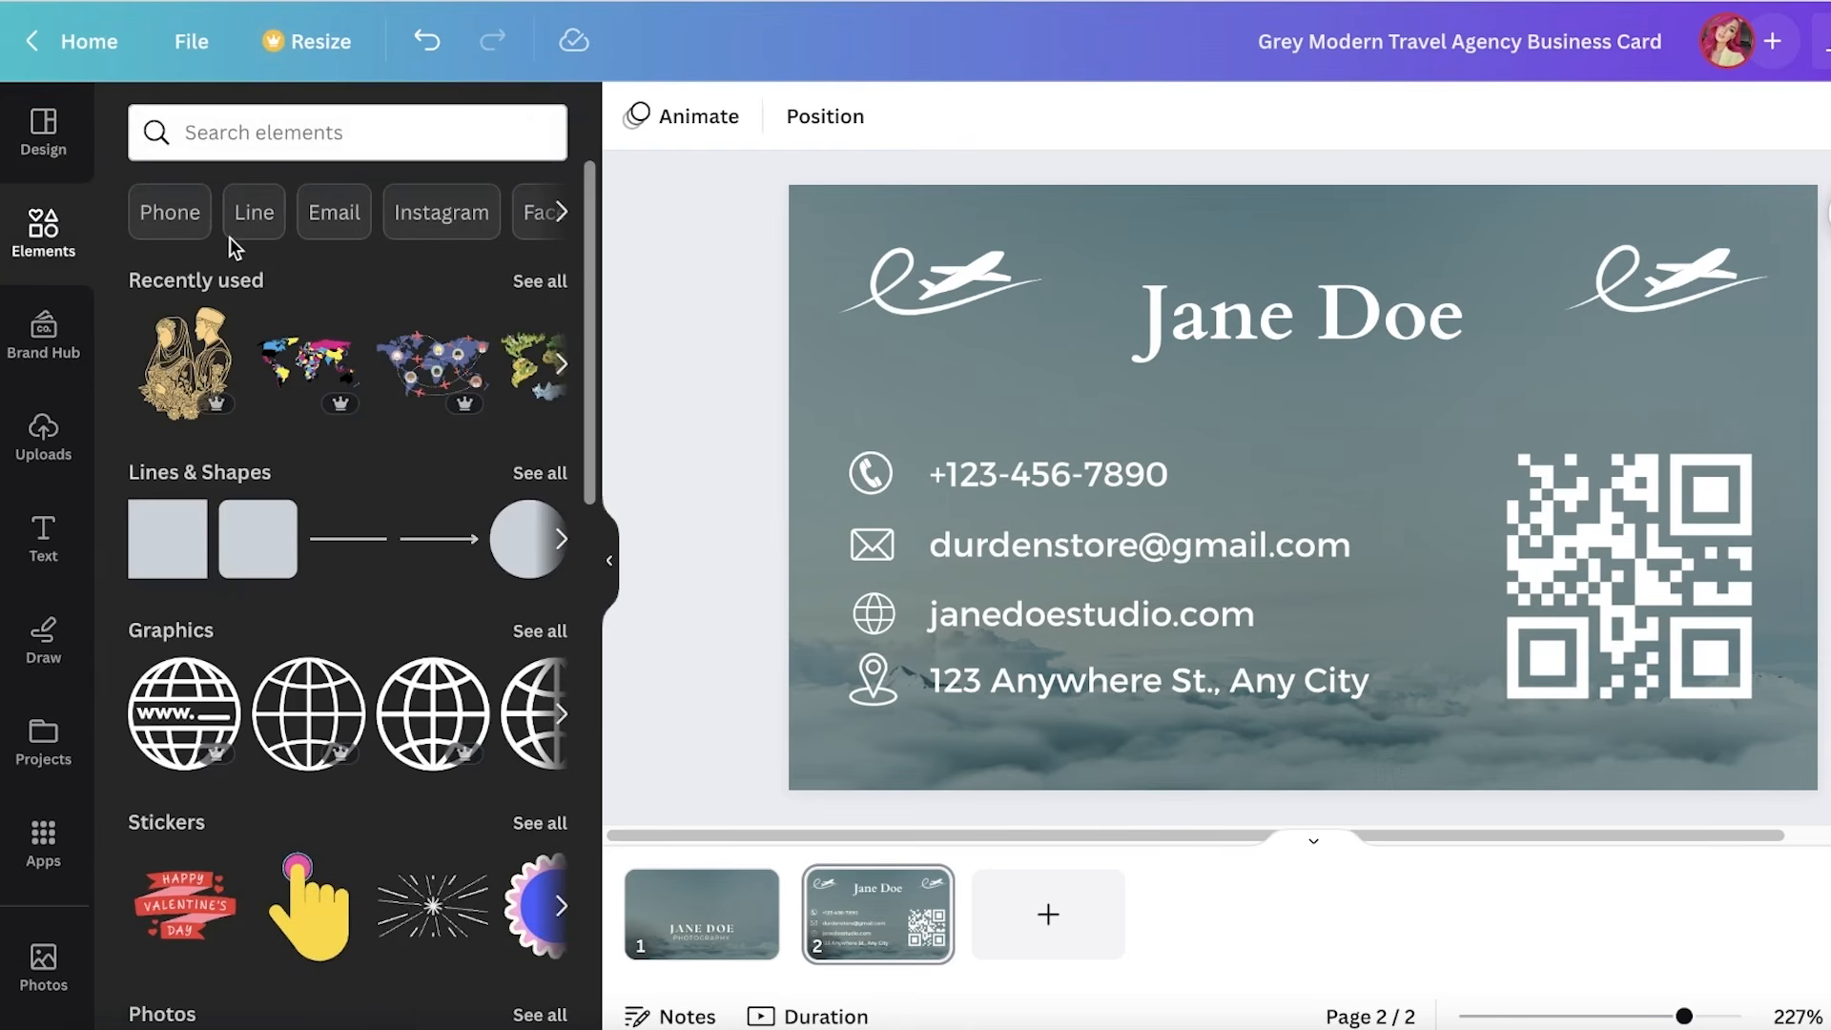
scroll(278, 958, "down", 1)
scroll(276, 859, "up", 1)
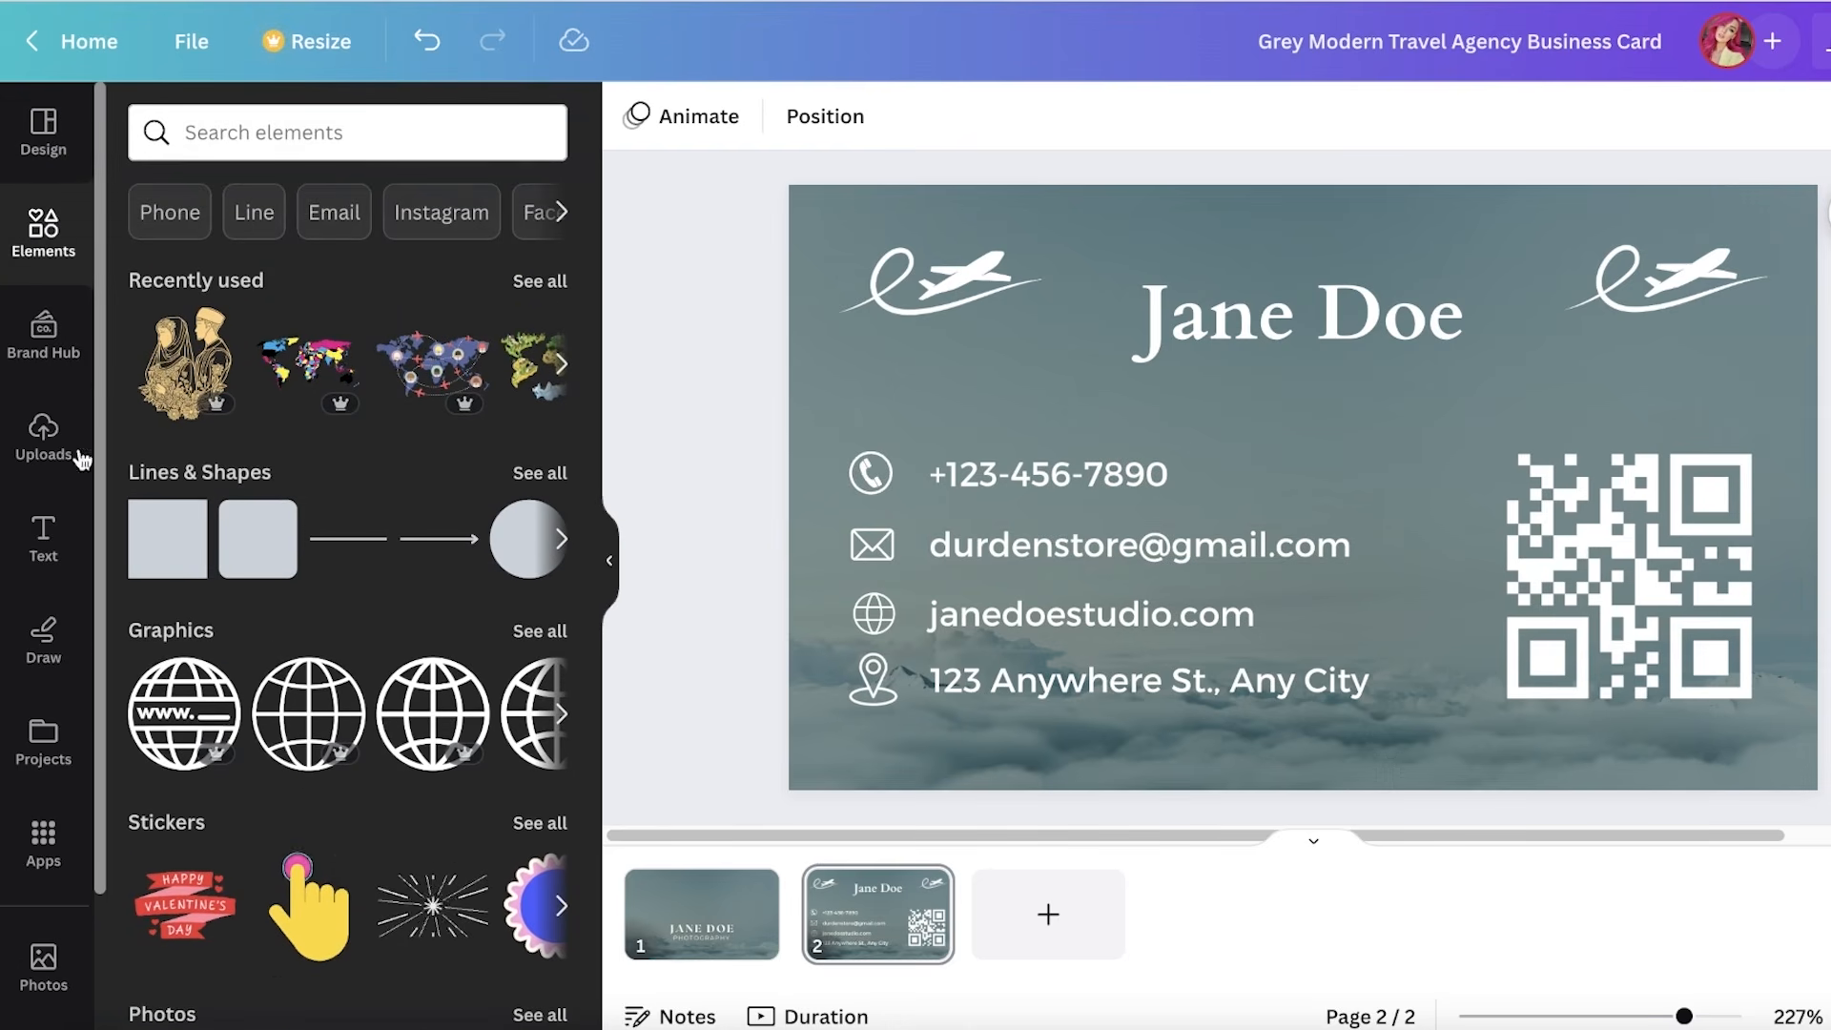
left_click(43, 539)
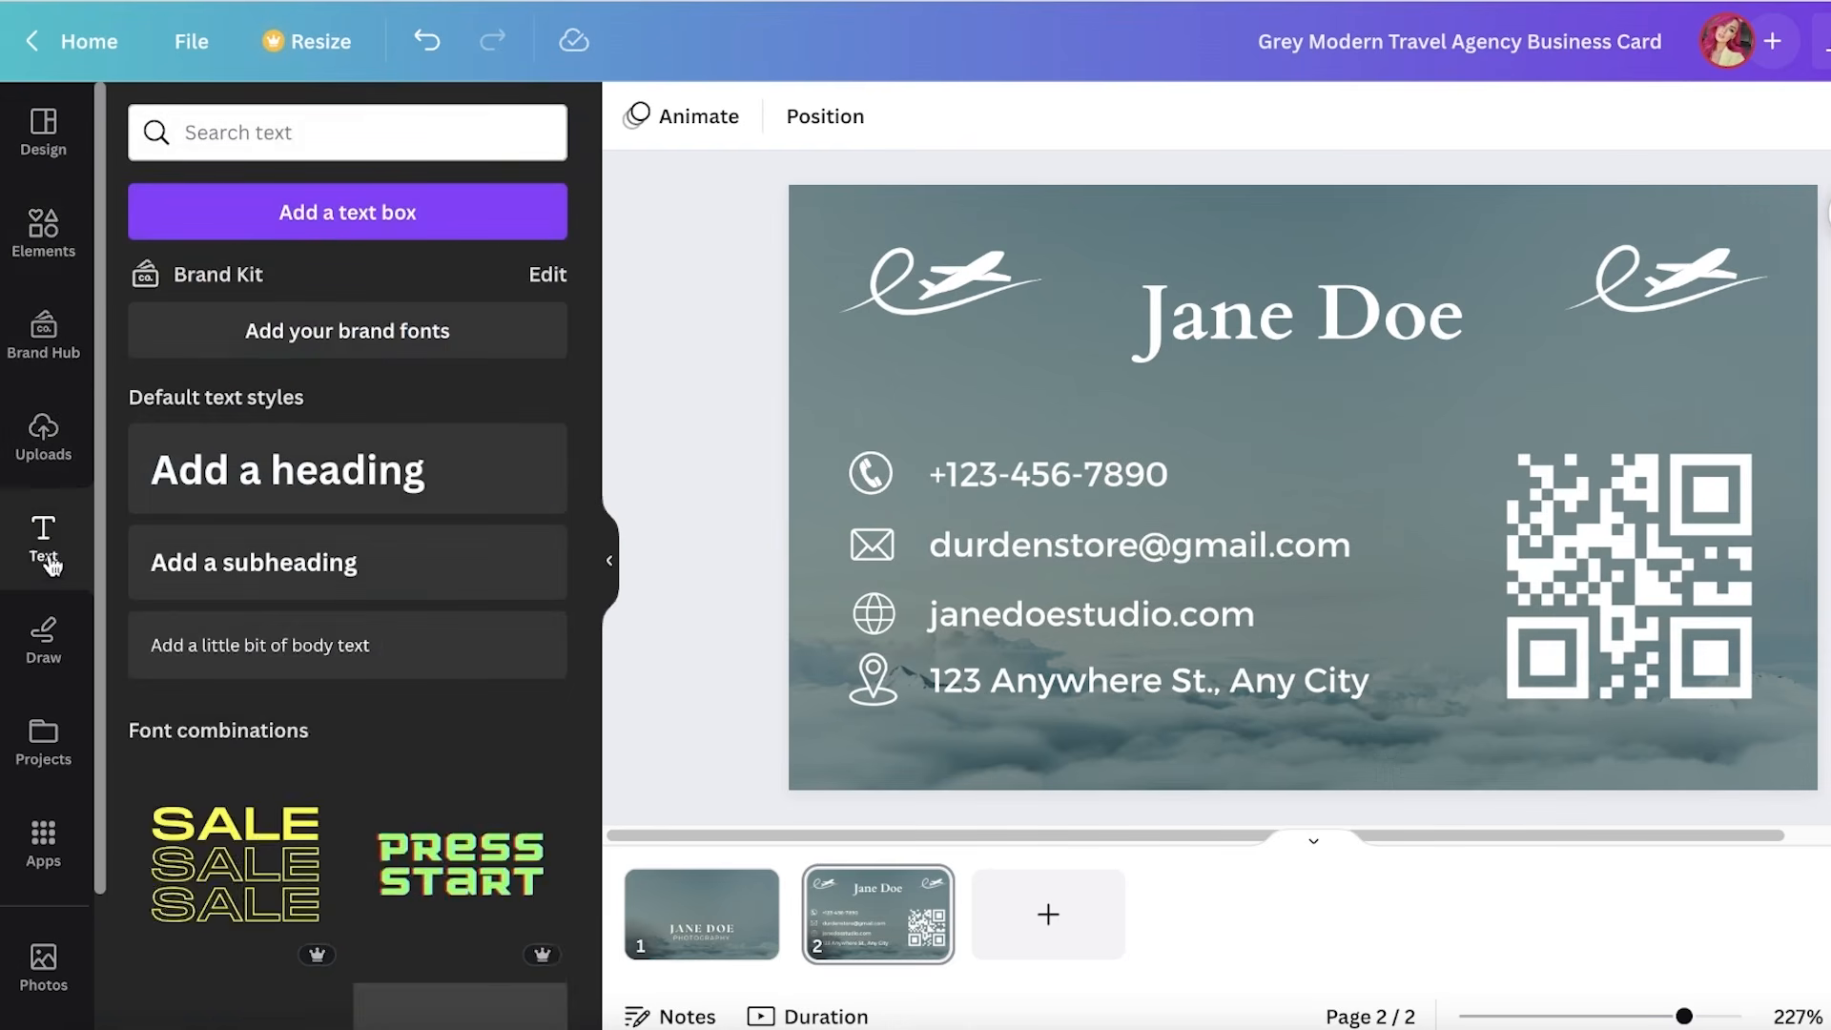
- Delete the template's QR code from page 2 of the business card
left_click(78, 155)
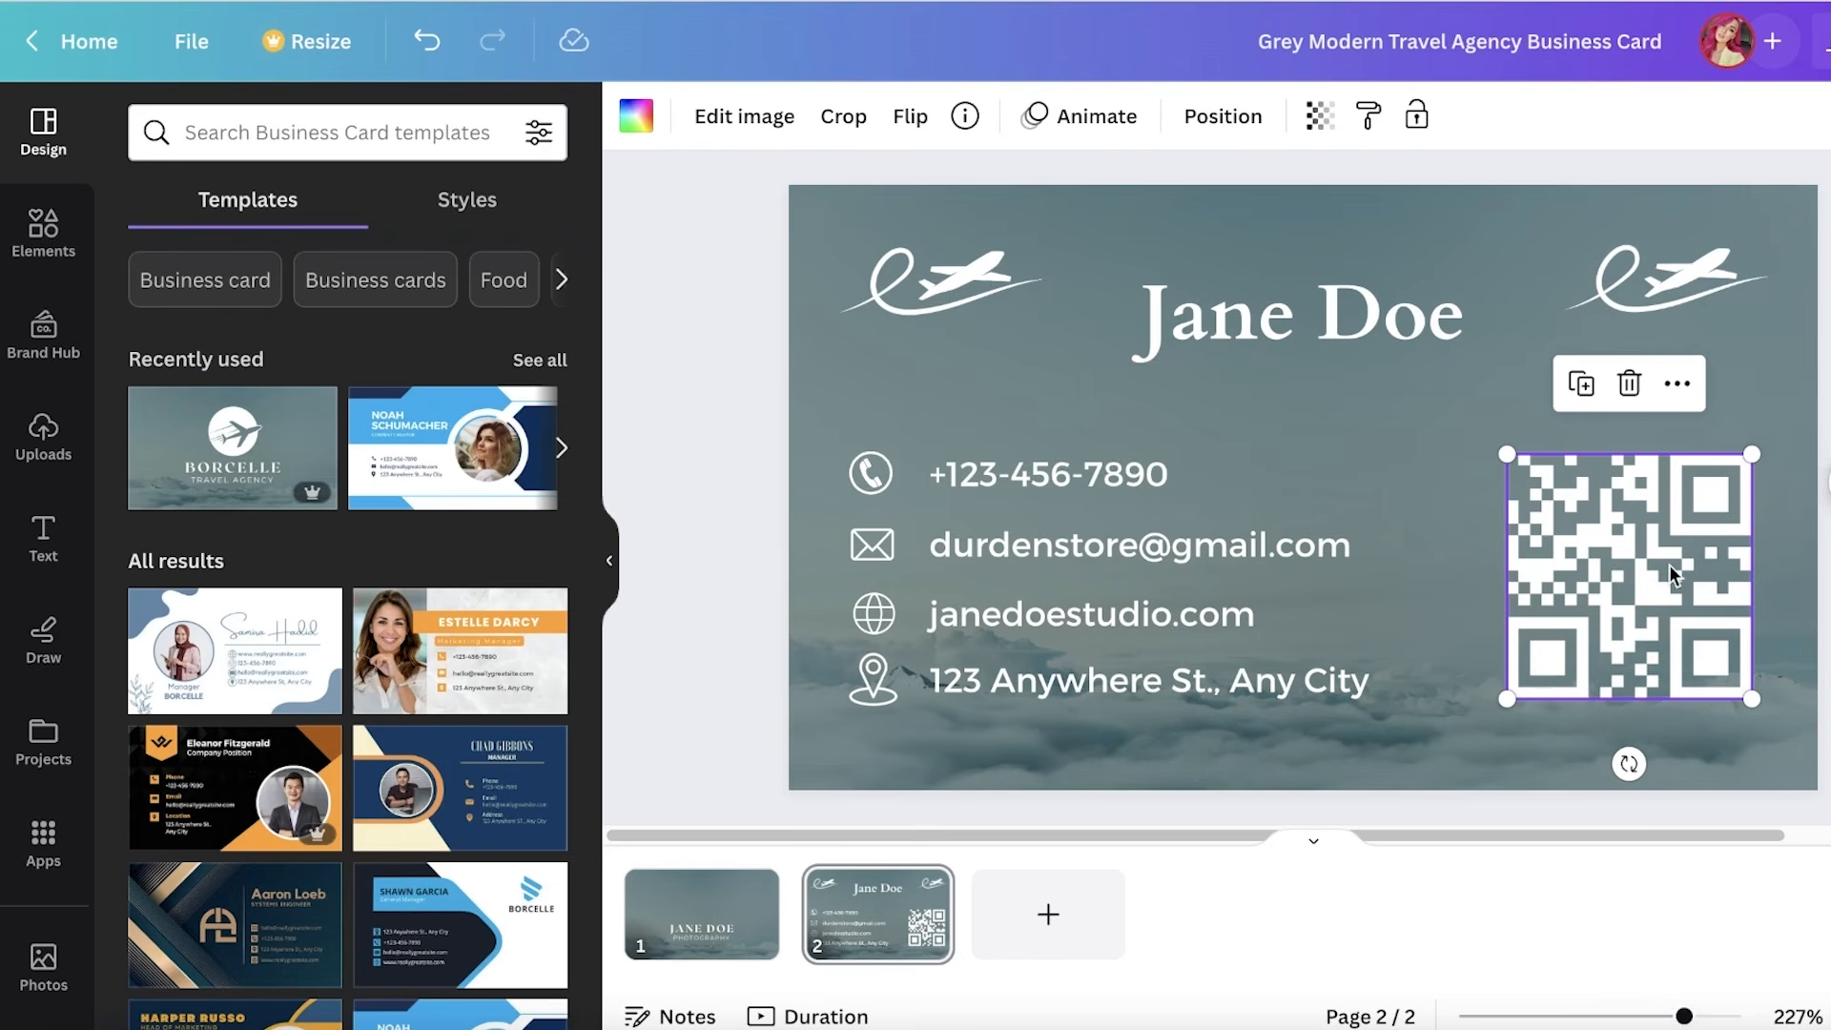
key("Delete")
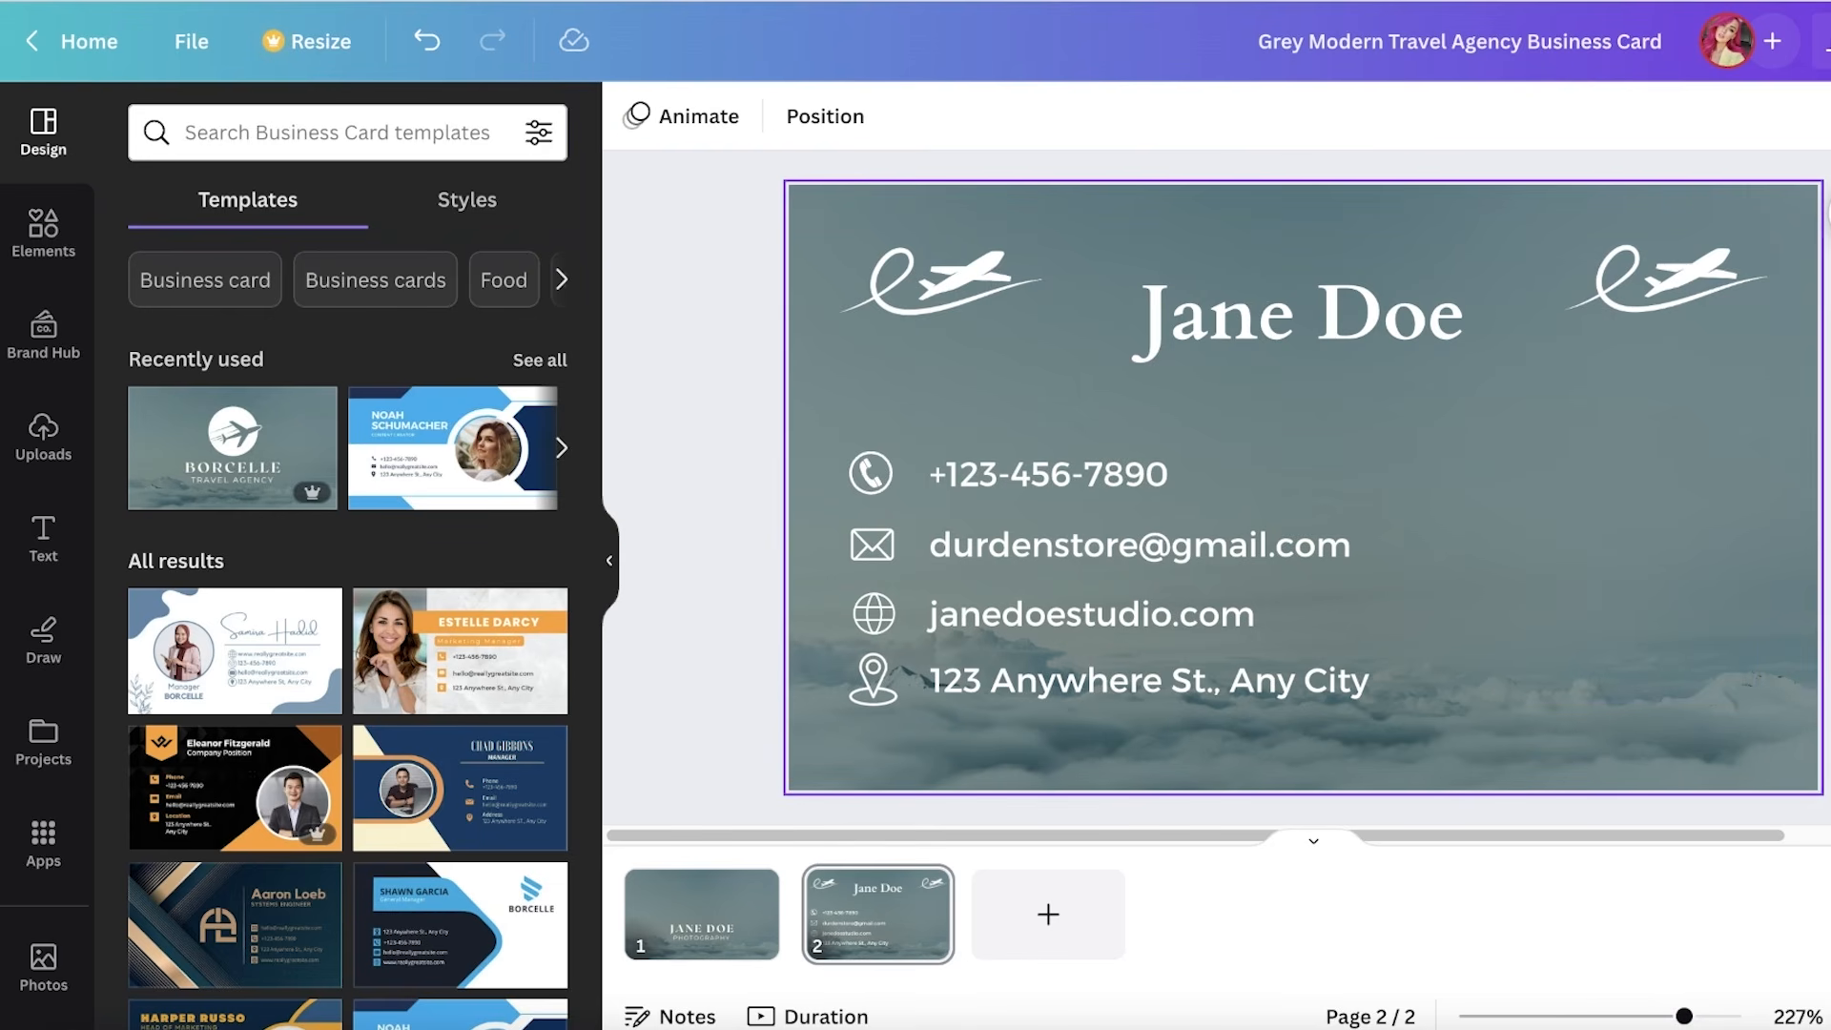
- Open the Dynamic QR Codes app from the app directory, leave it unconnected and return to the business card templates
left_click(44, 840)
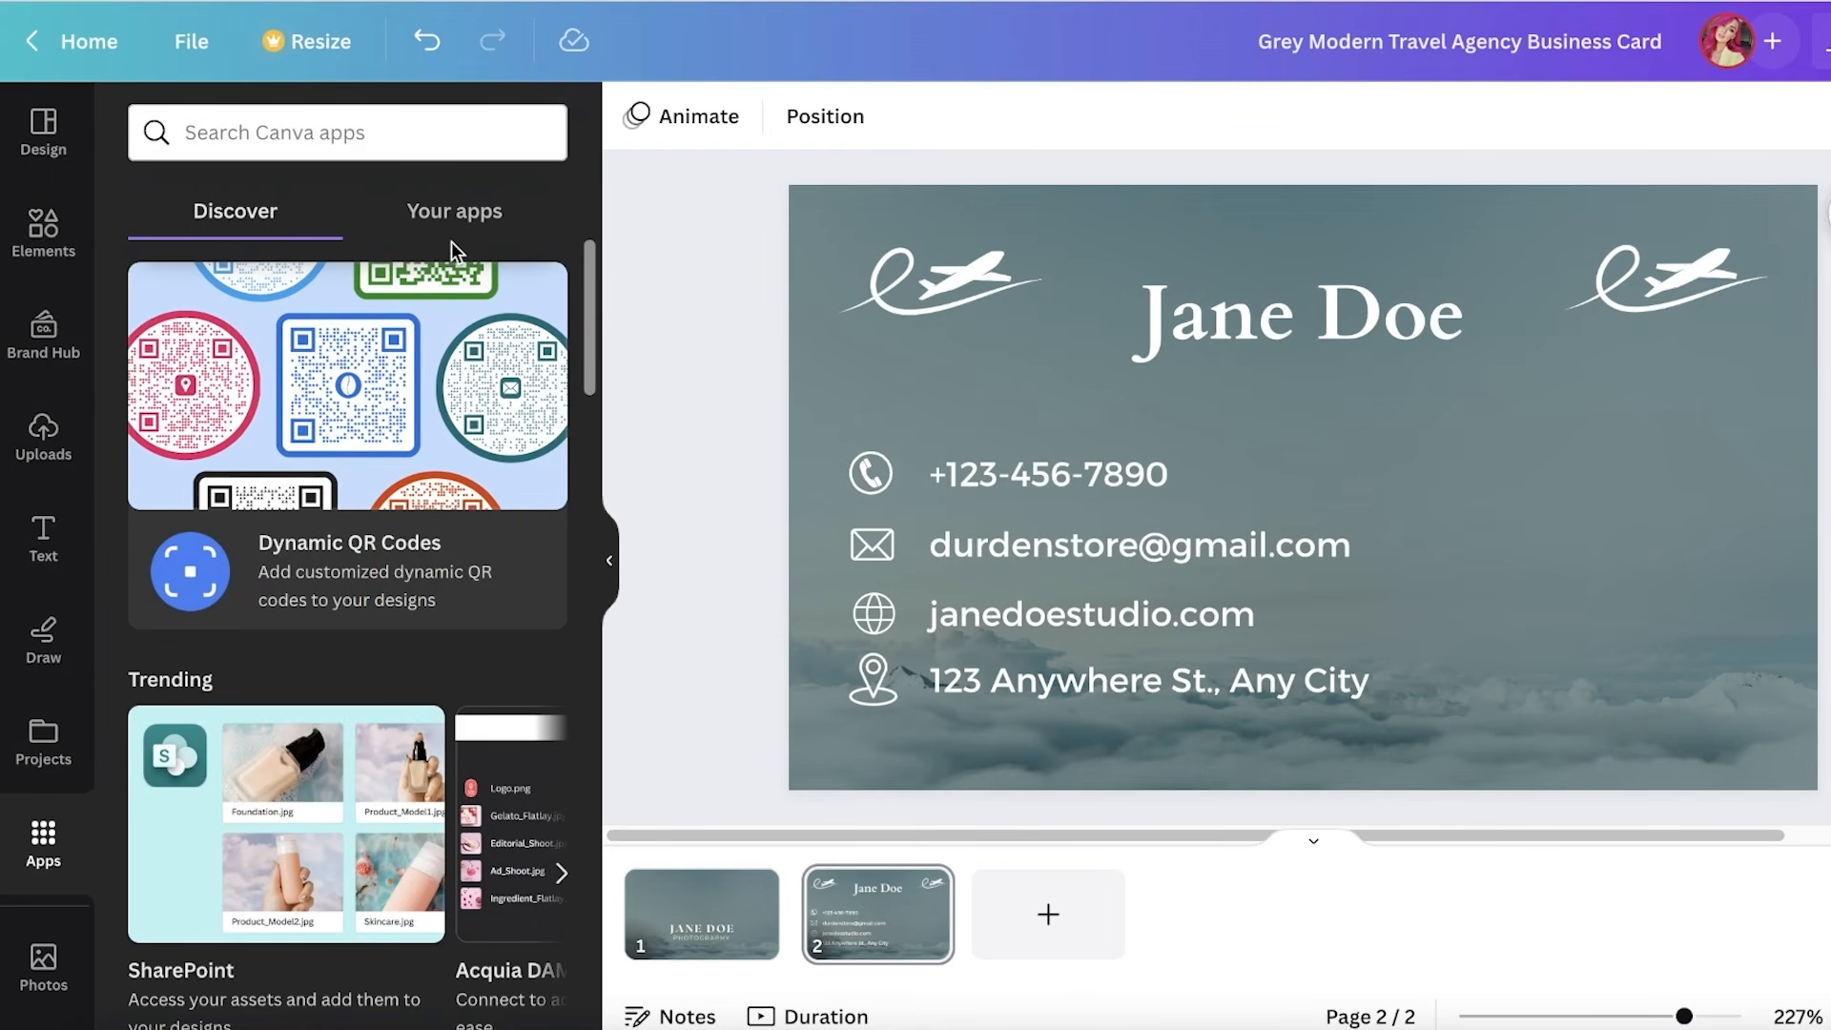
left_click(468, 132)
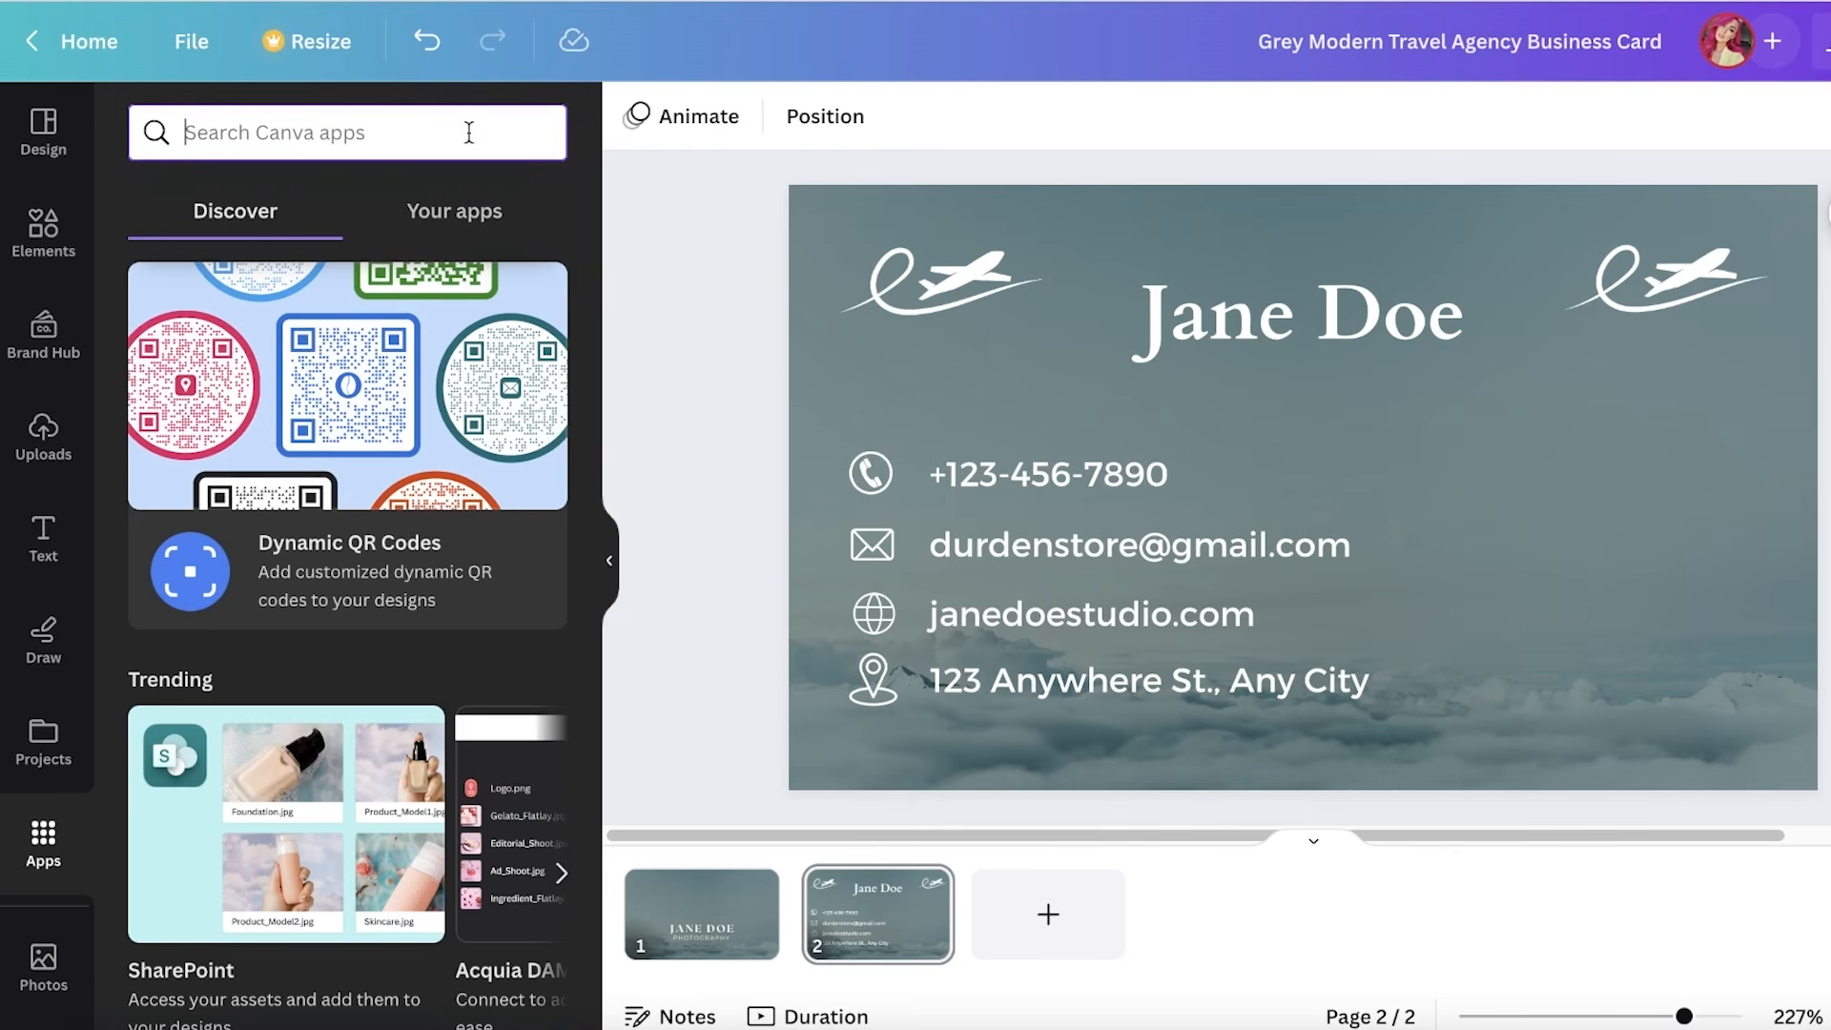
left_click(336, 438)
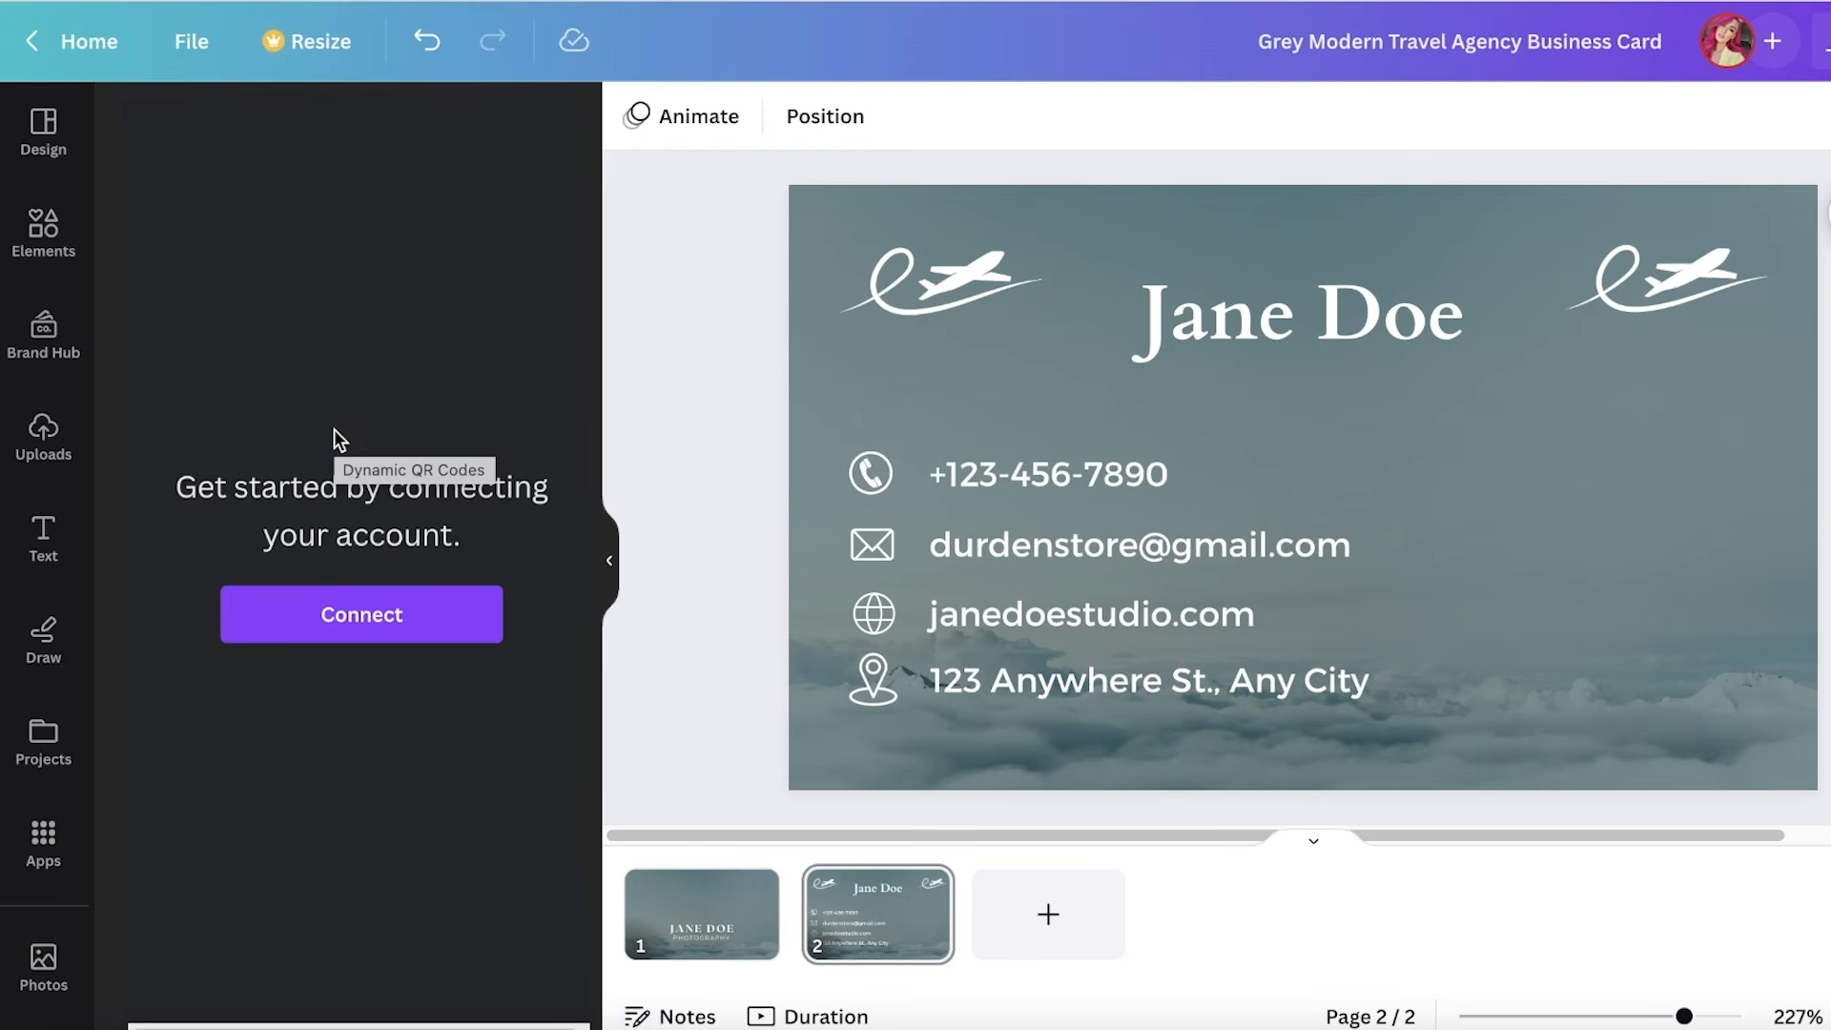
left_click(33, 138)
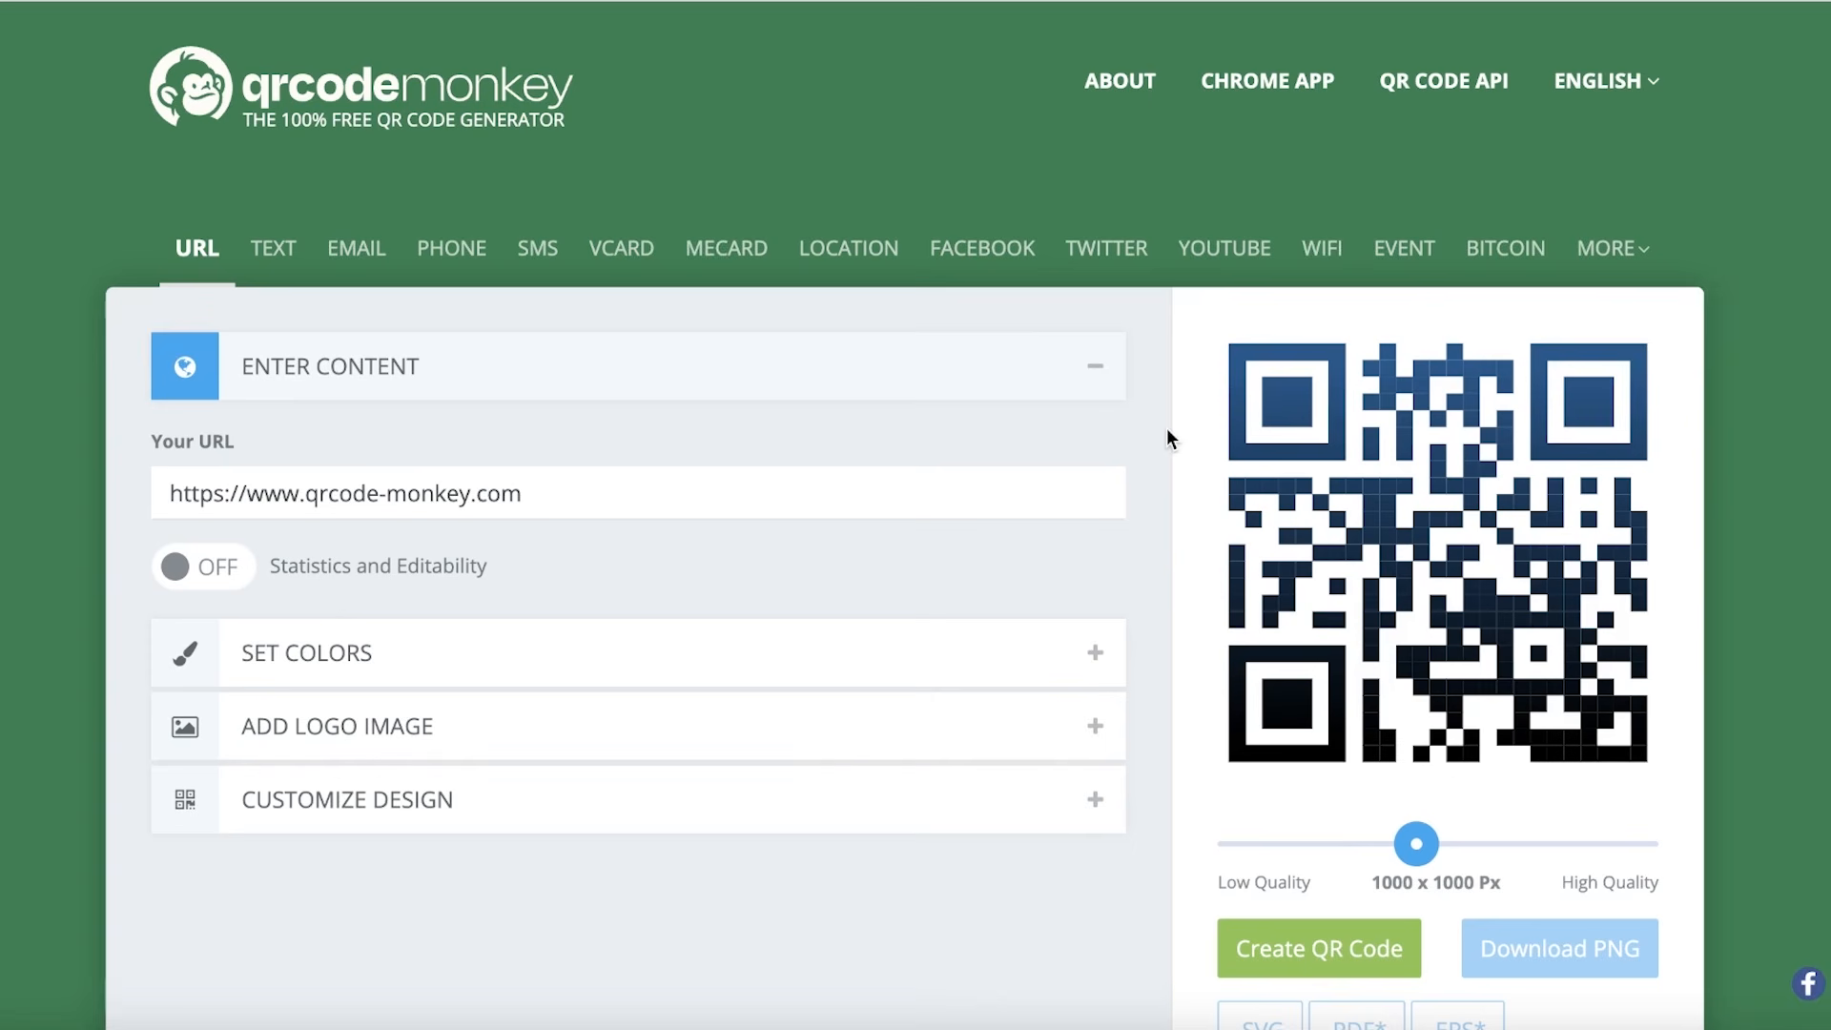
- Switch to QRCode Monkey and try to replace its default URL with the address of the card owner's website
triple_click(1001, 495)
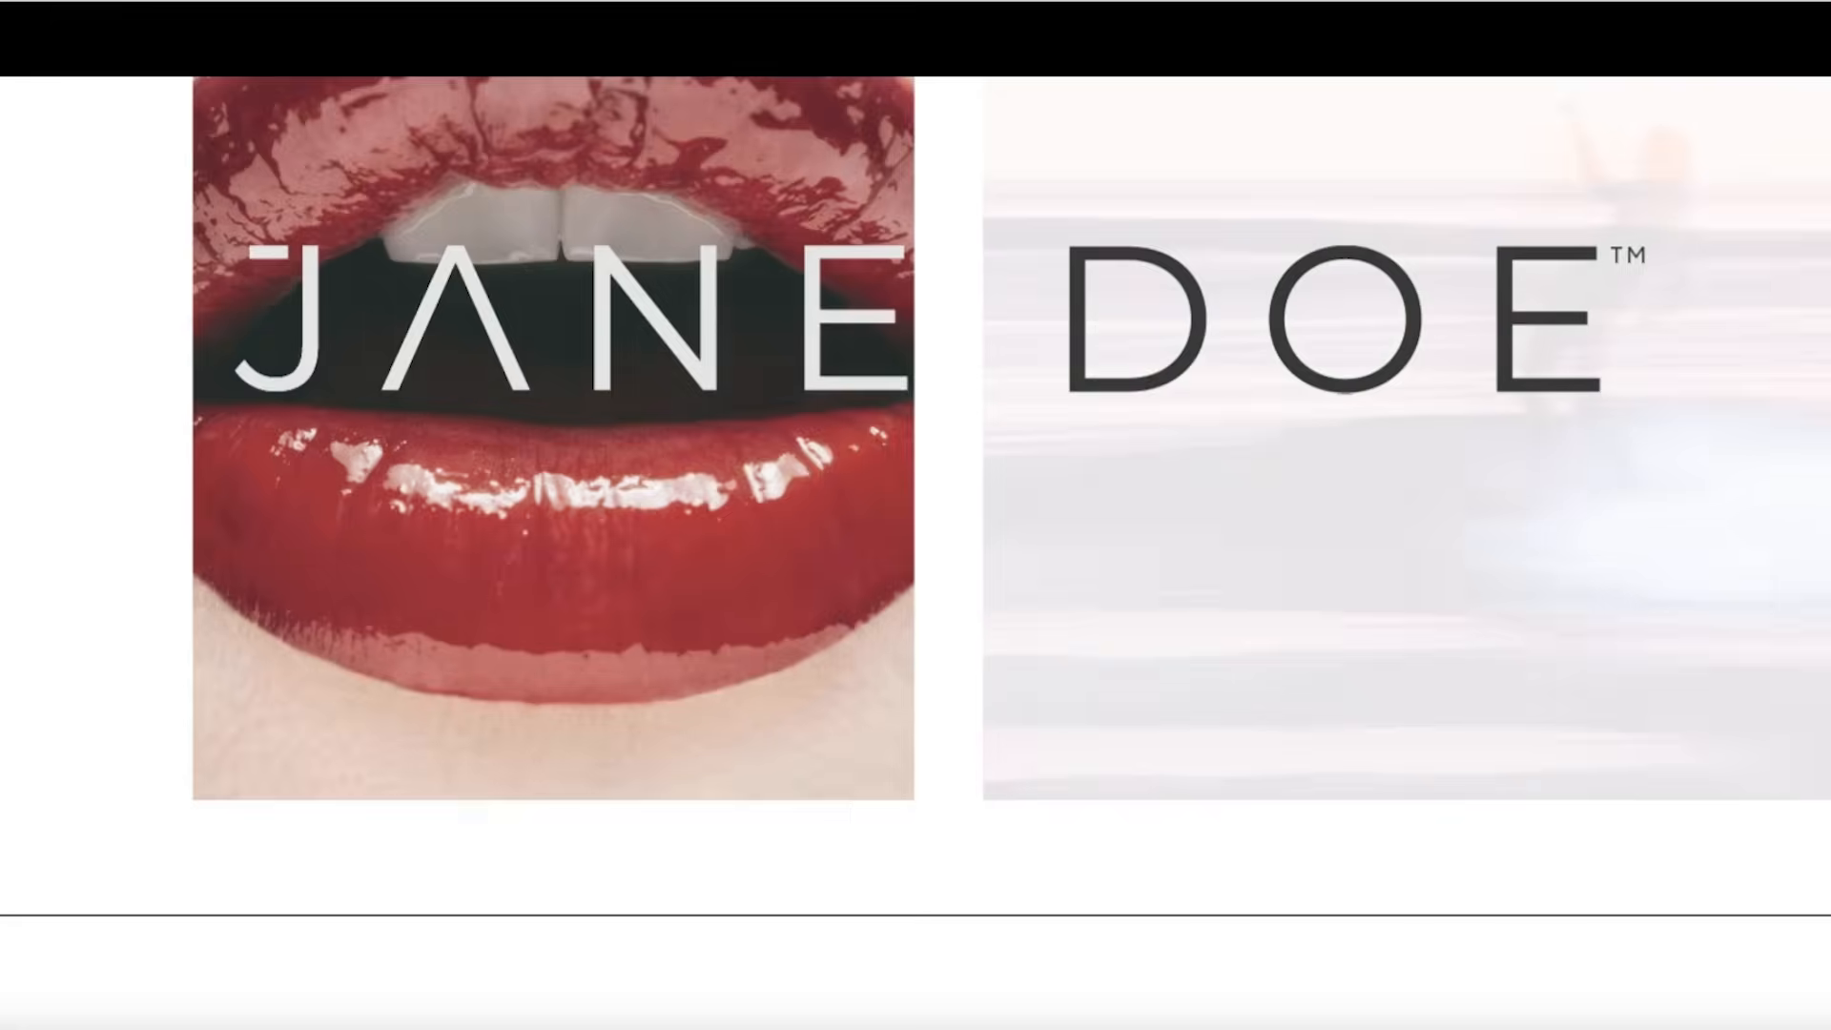
right_click(780, 3)
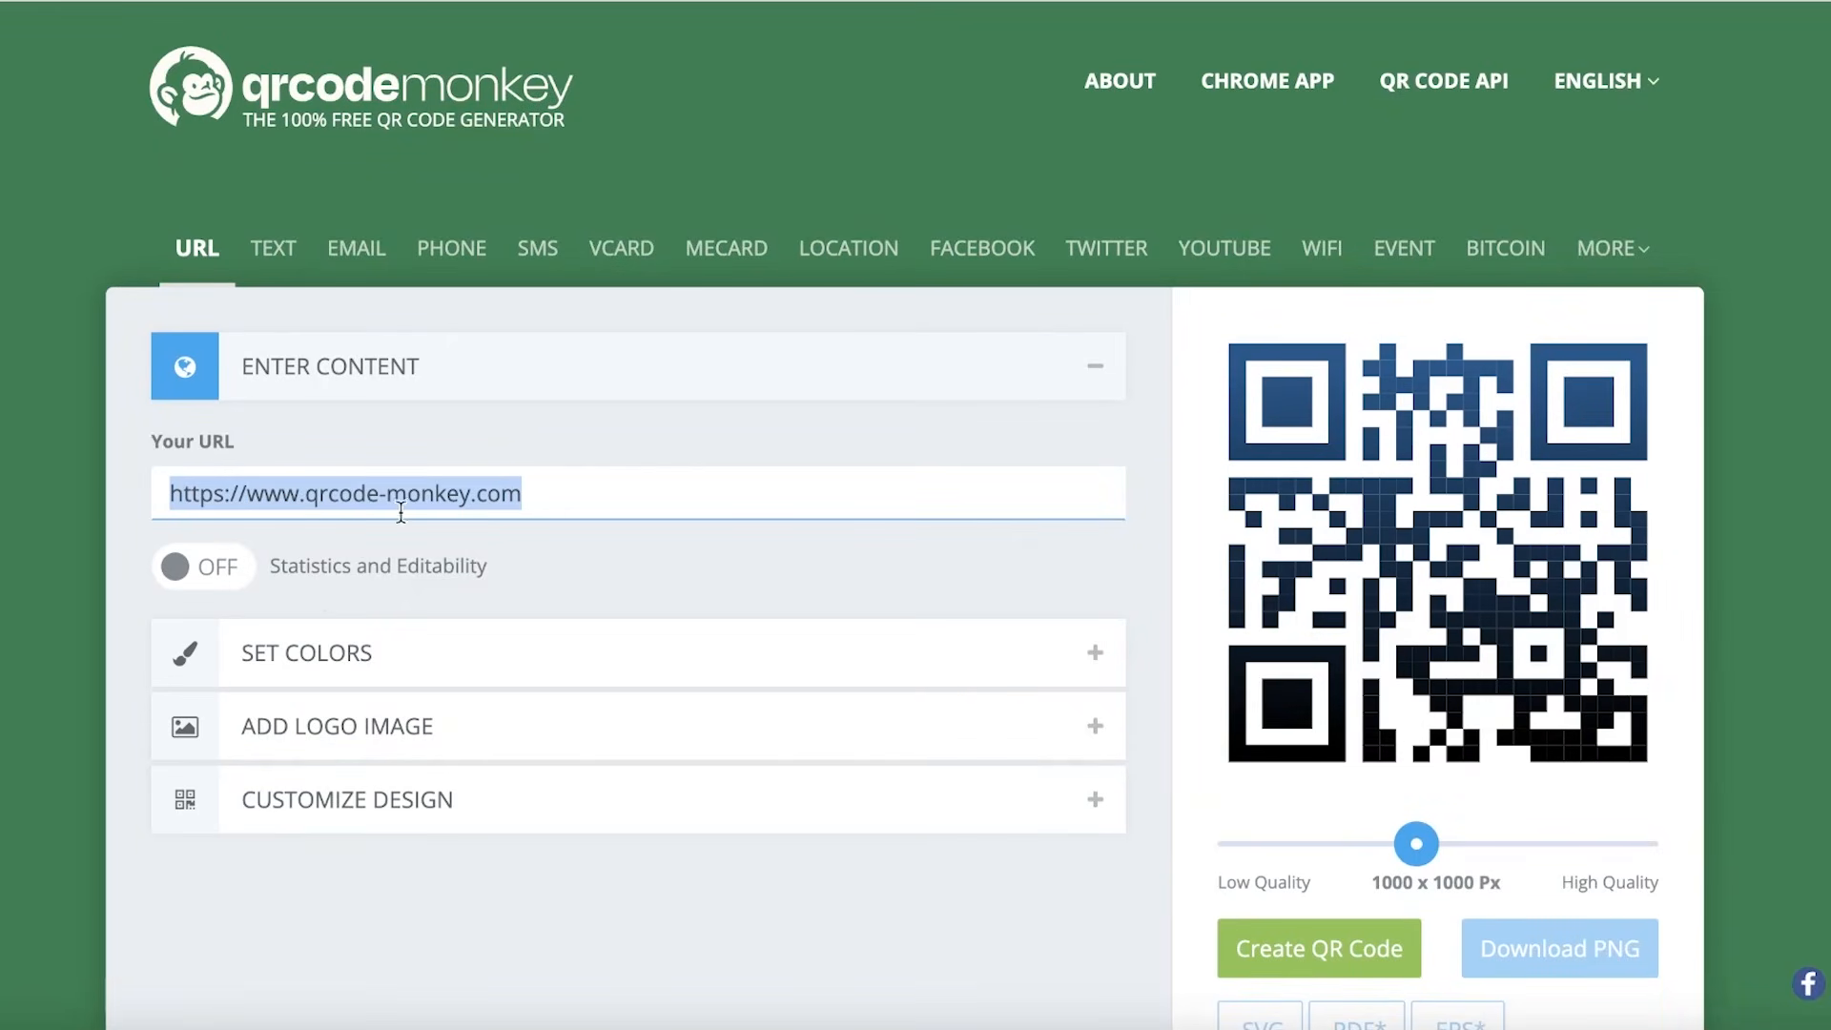
right_click(401, 512)
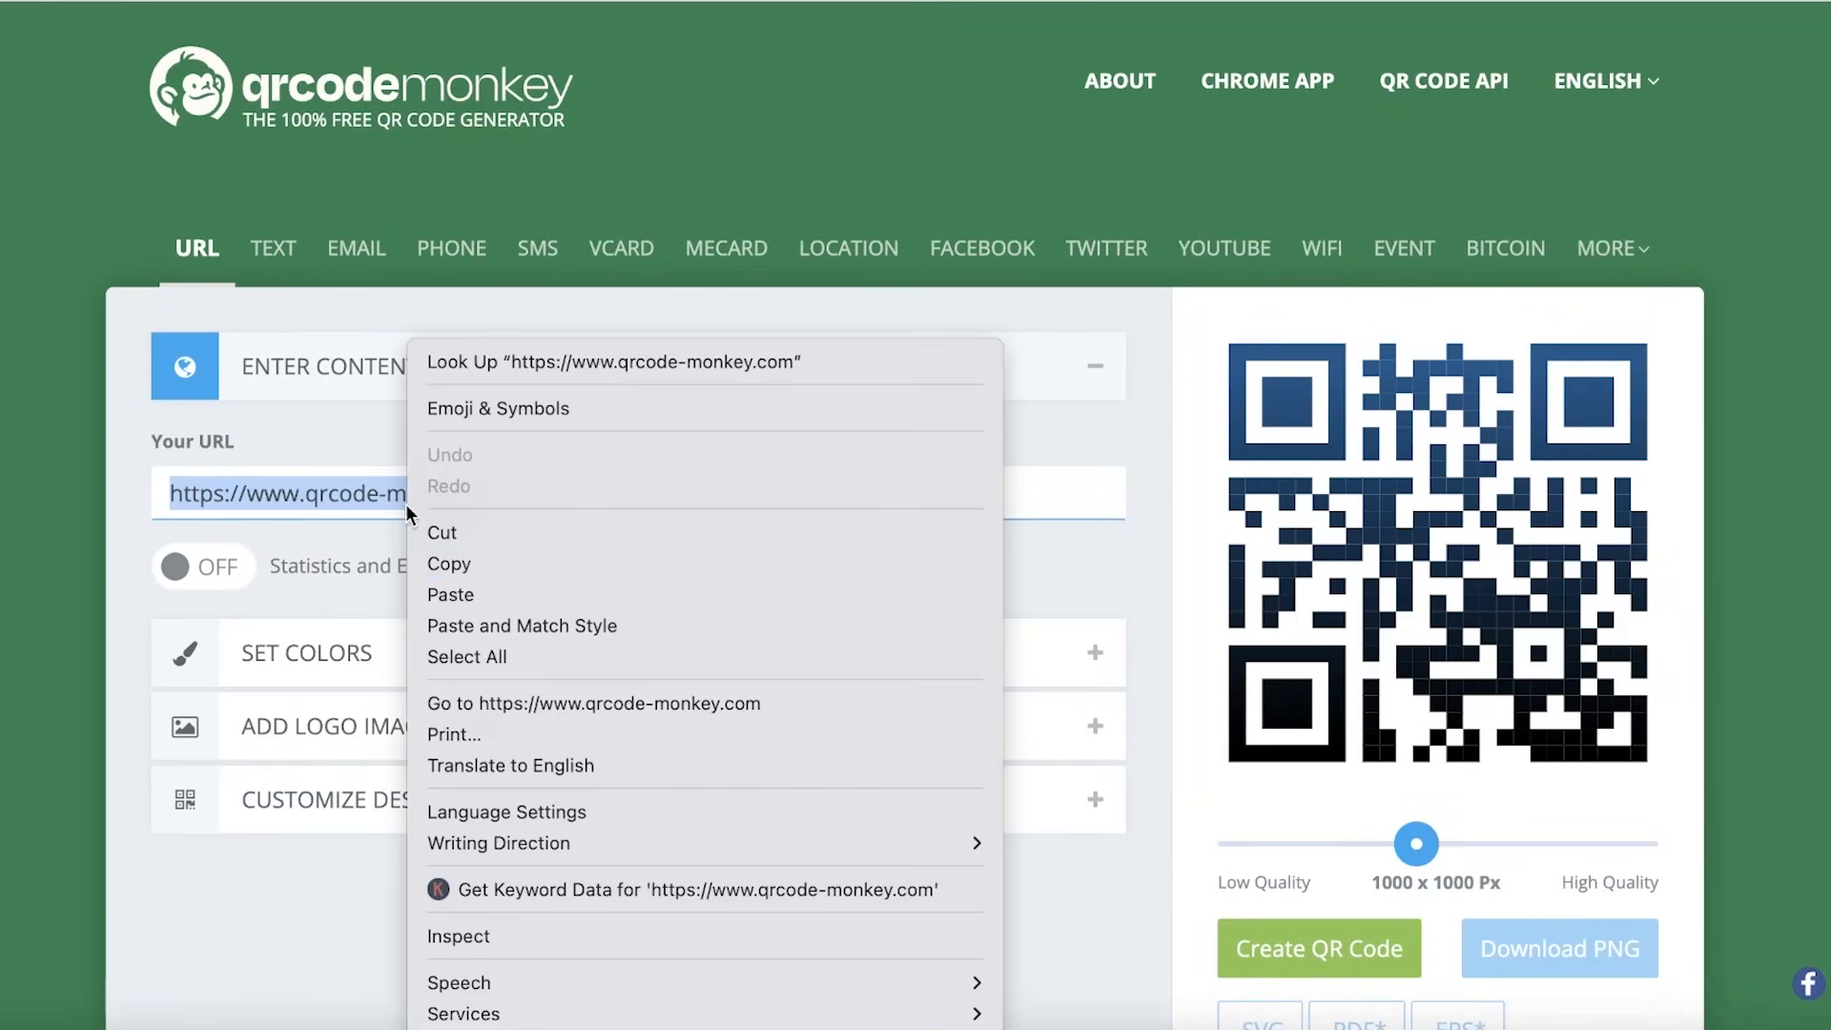
left_click(456, 561)
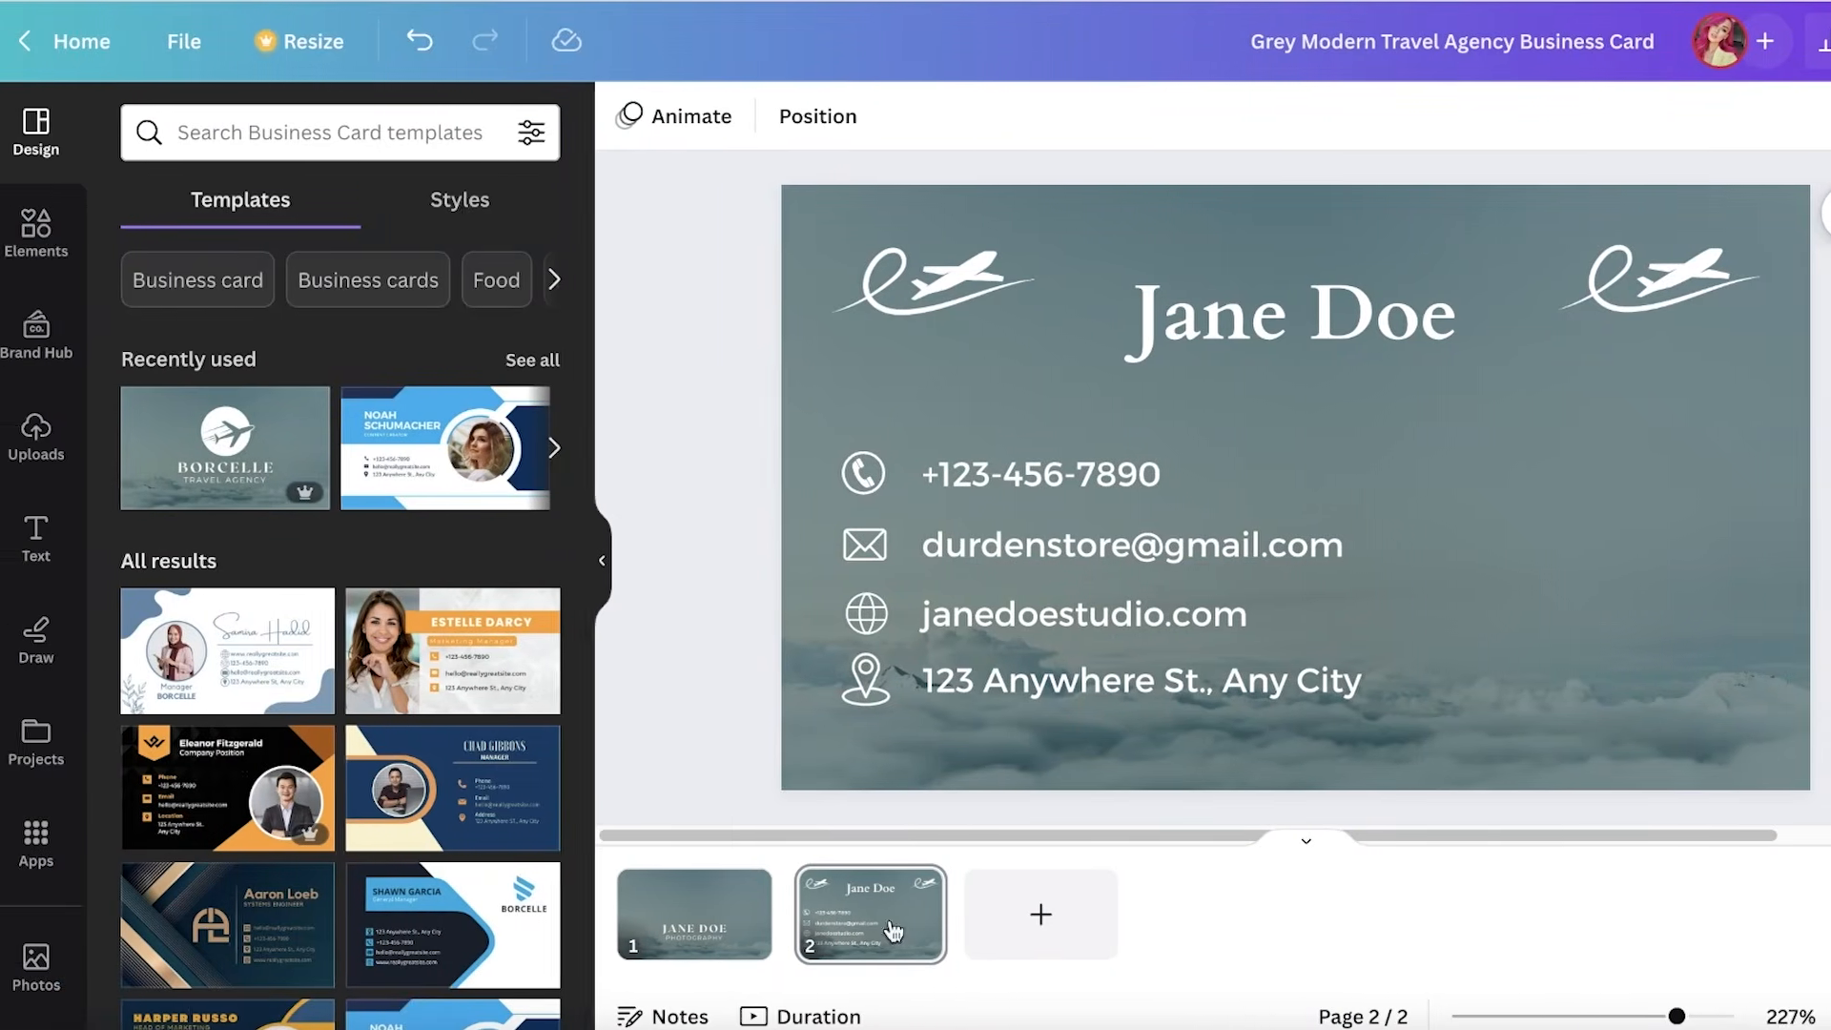
scroll(911, 315, "up", 5)
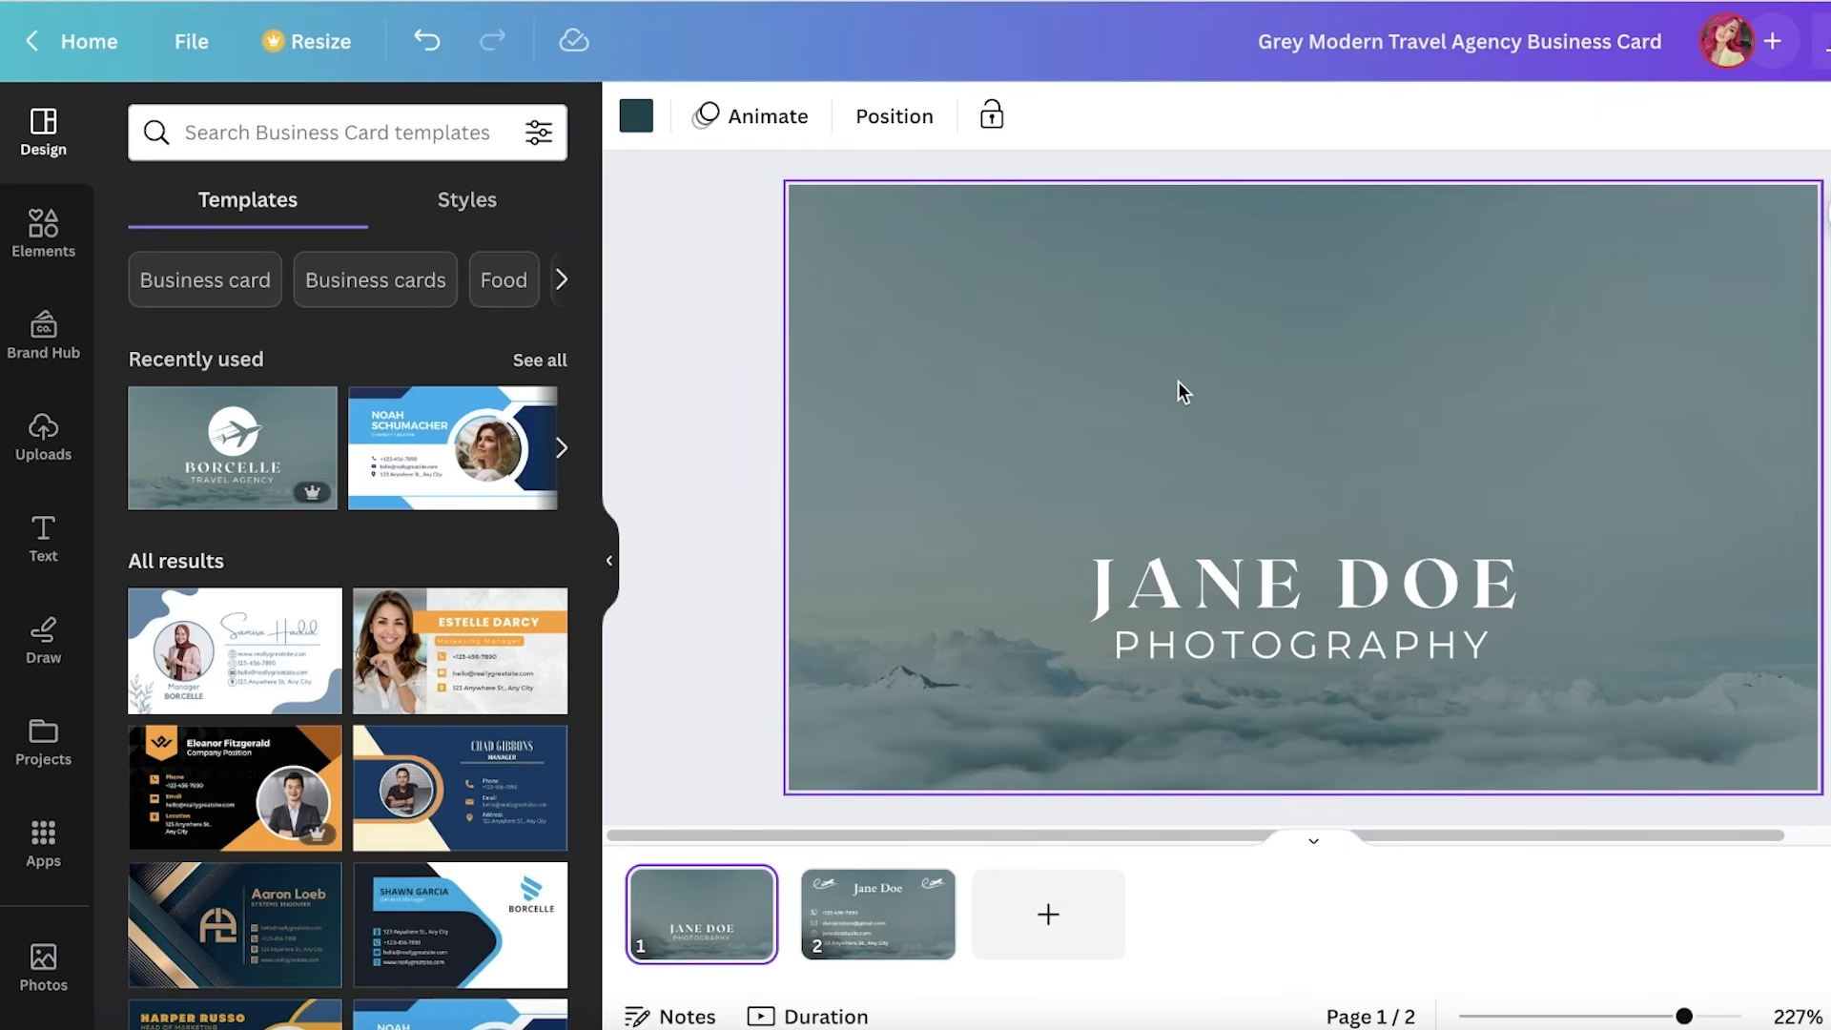
left_click(819, 954)
left_click(711, 949)
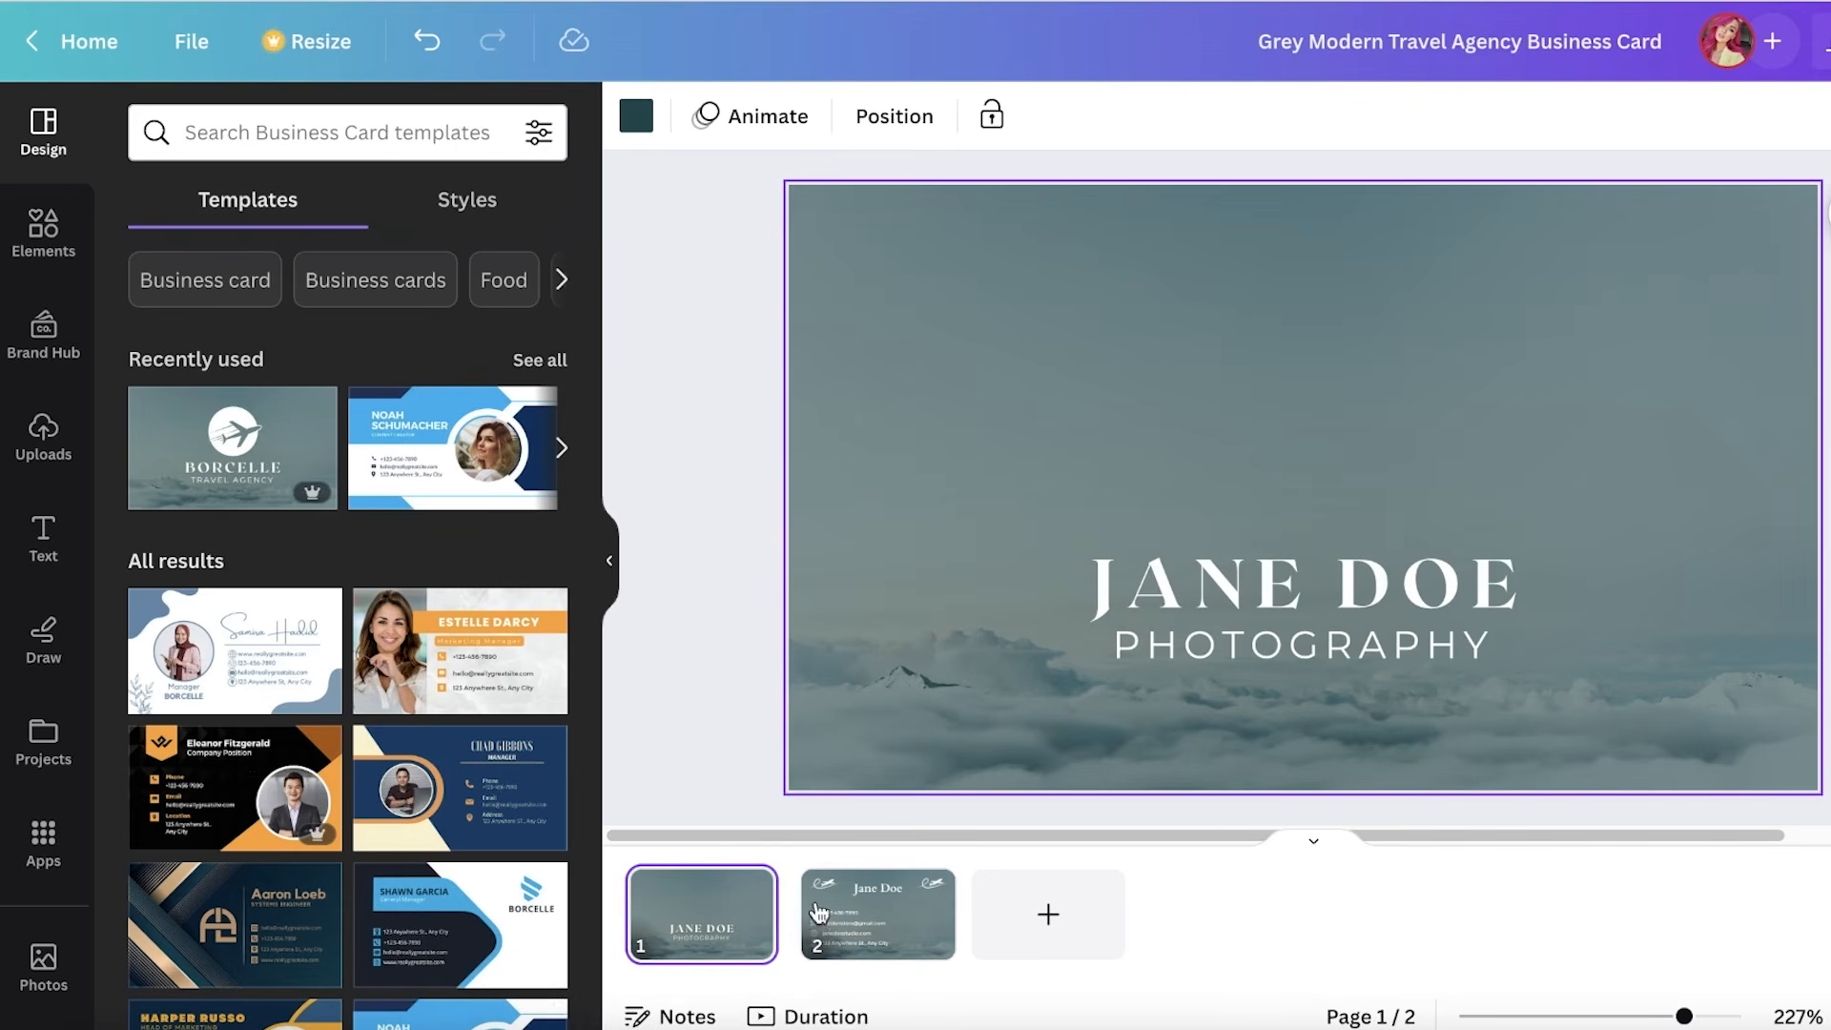
left_click(878, 890)
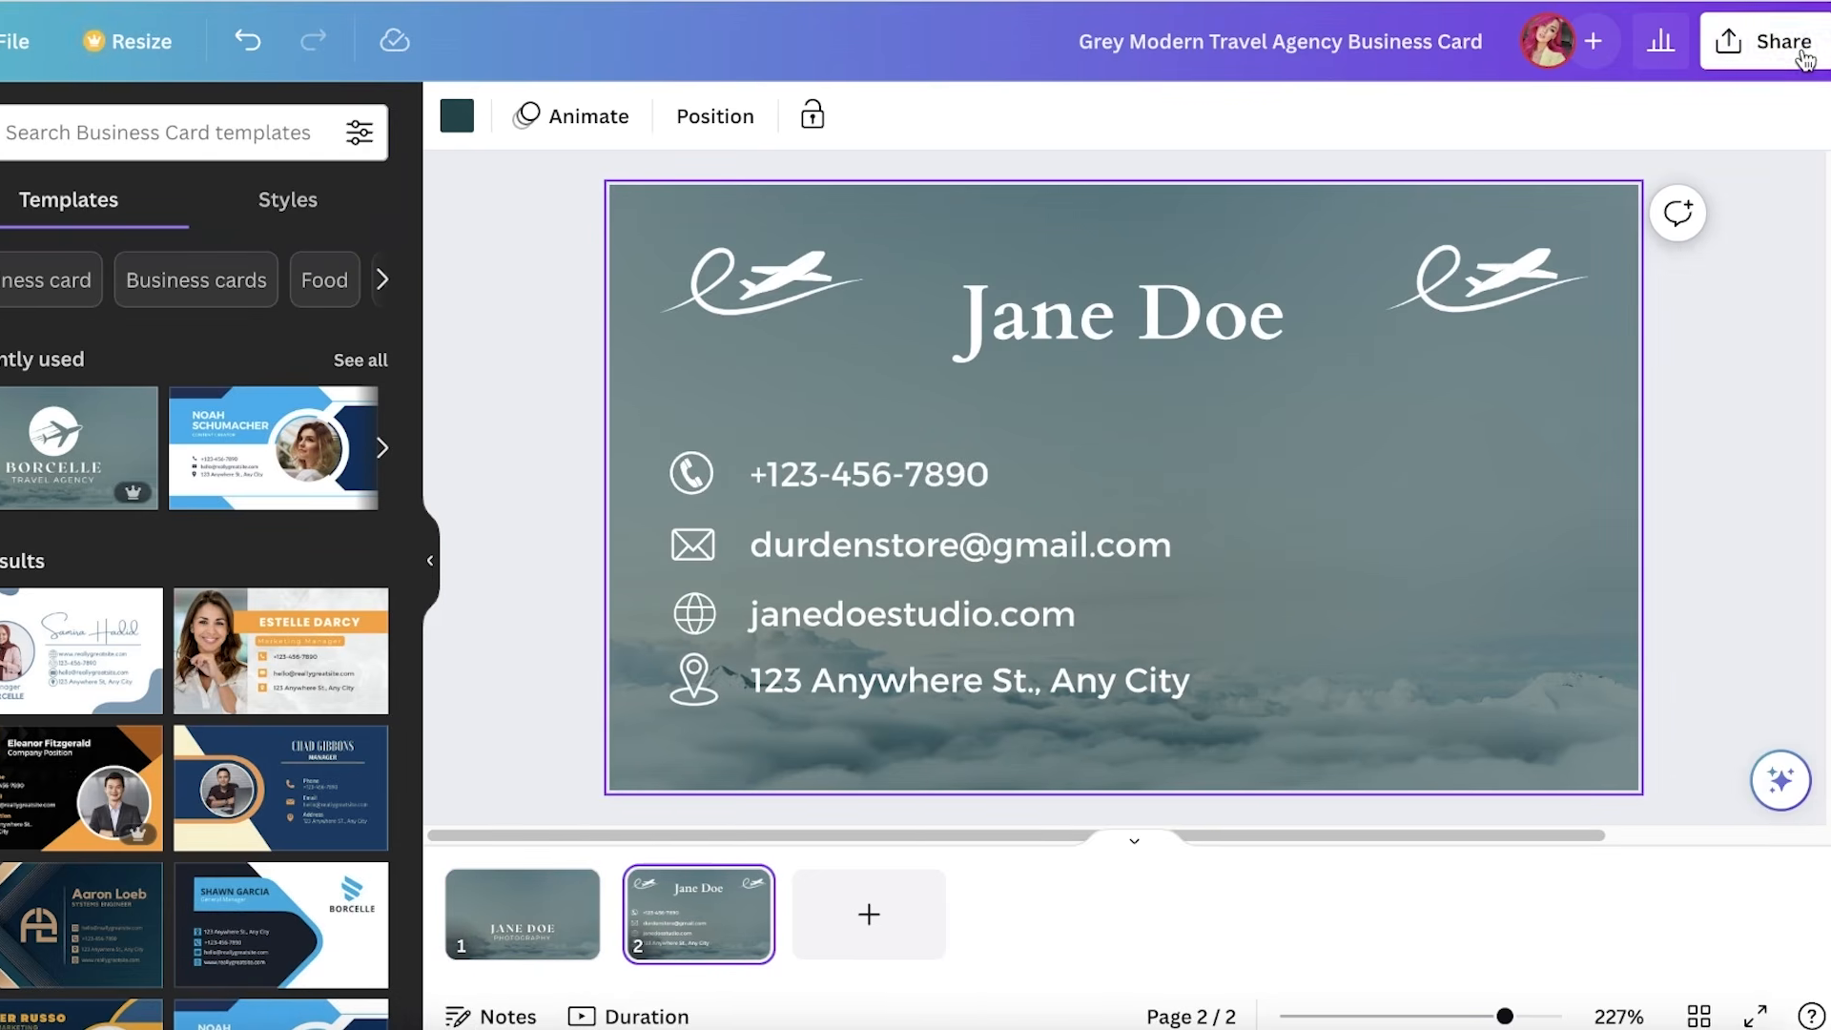
- Copy the view-only link of the business card design in Canva and return to the sharing options
left_click(1784, 42)
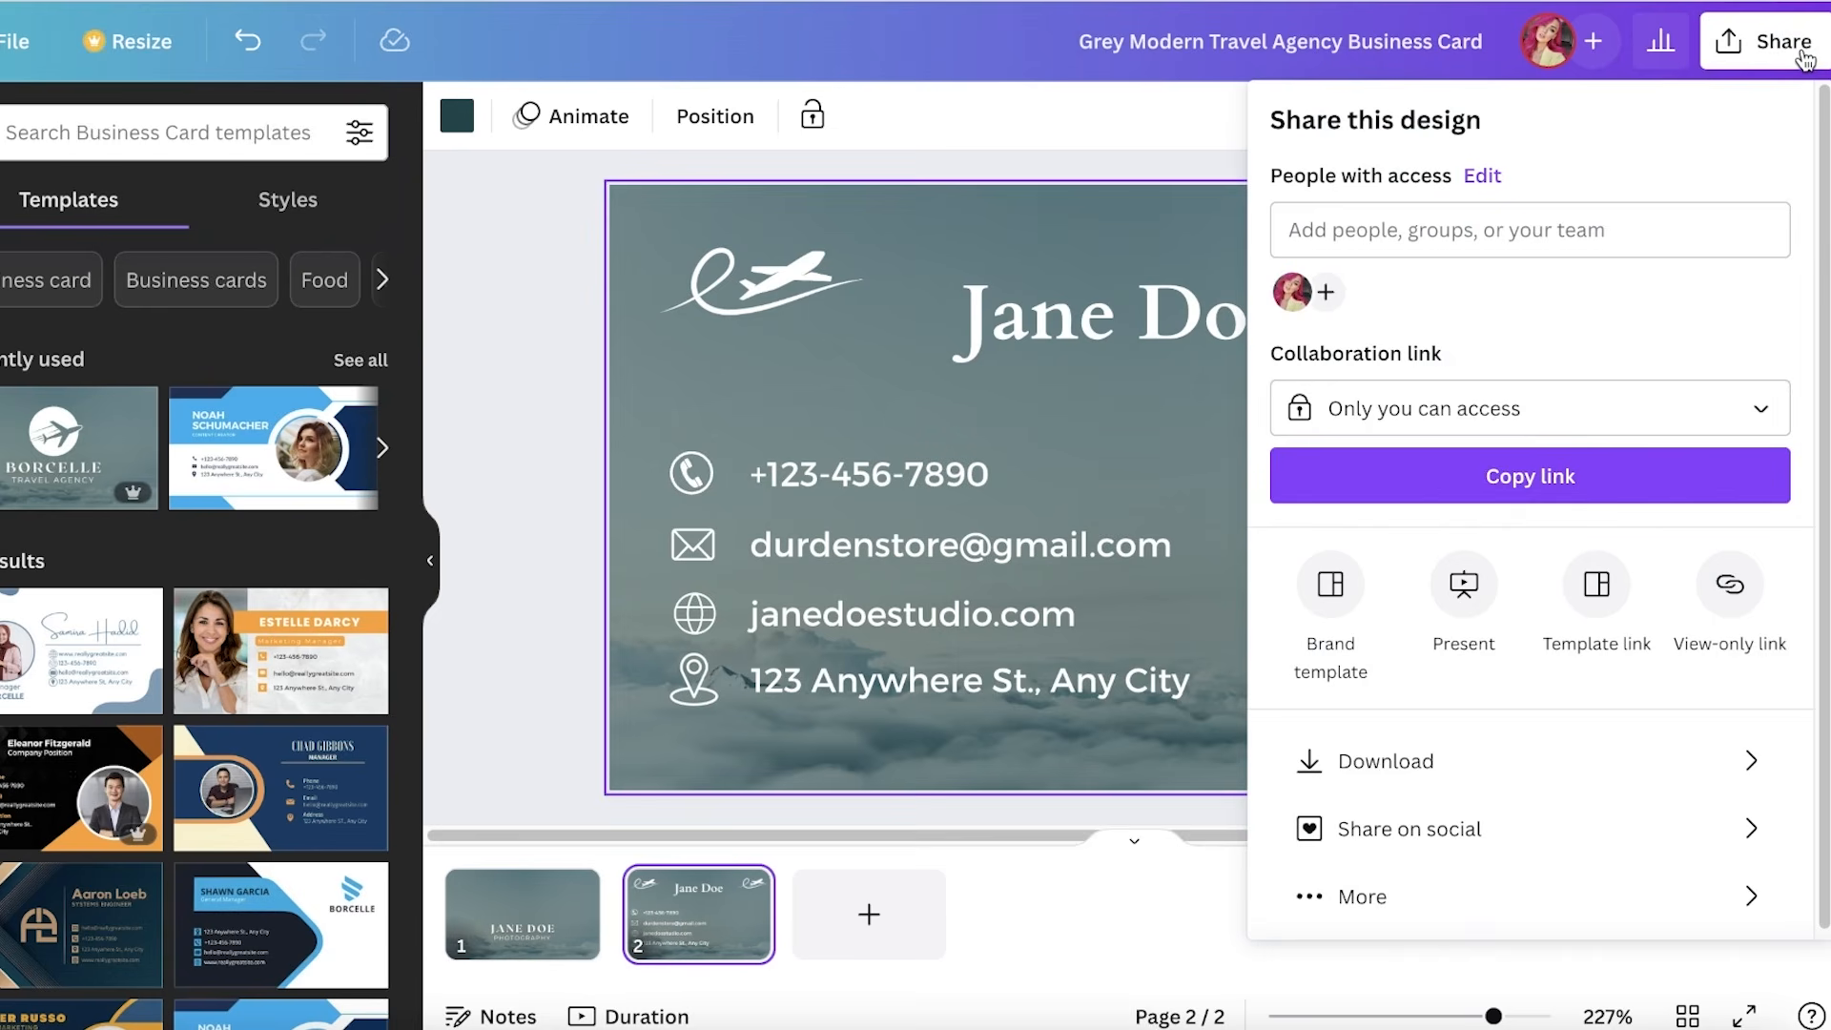
left_click(1732, 601)
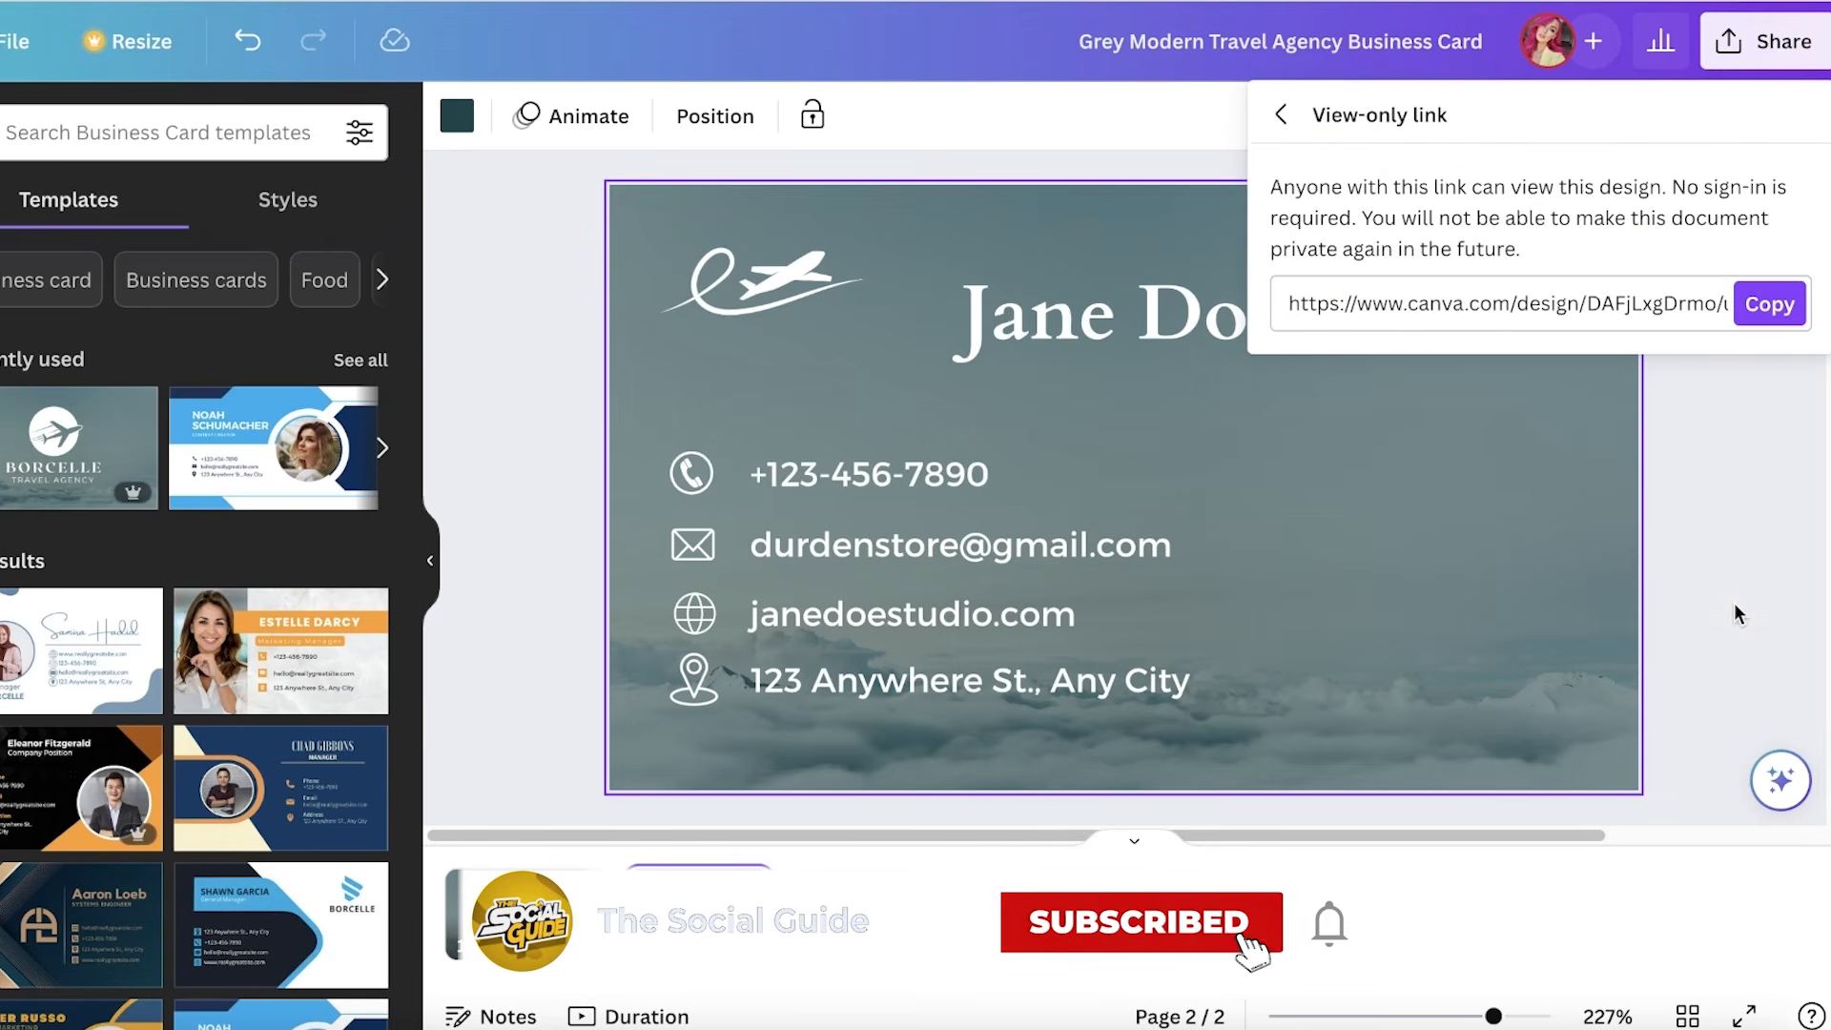
left_click(1768, 306)
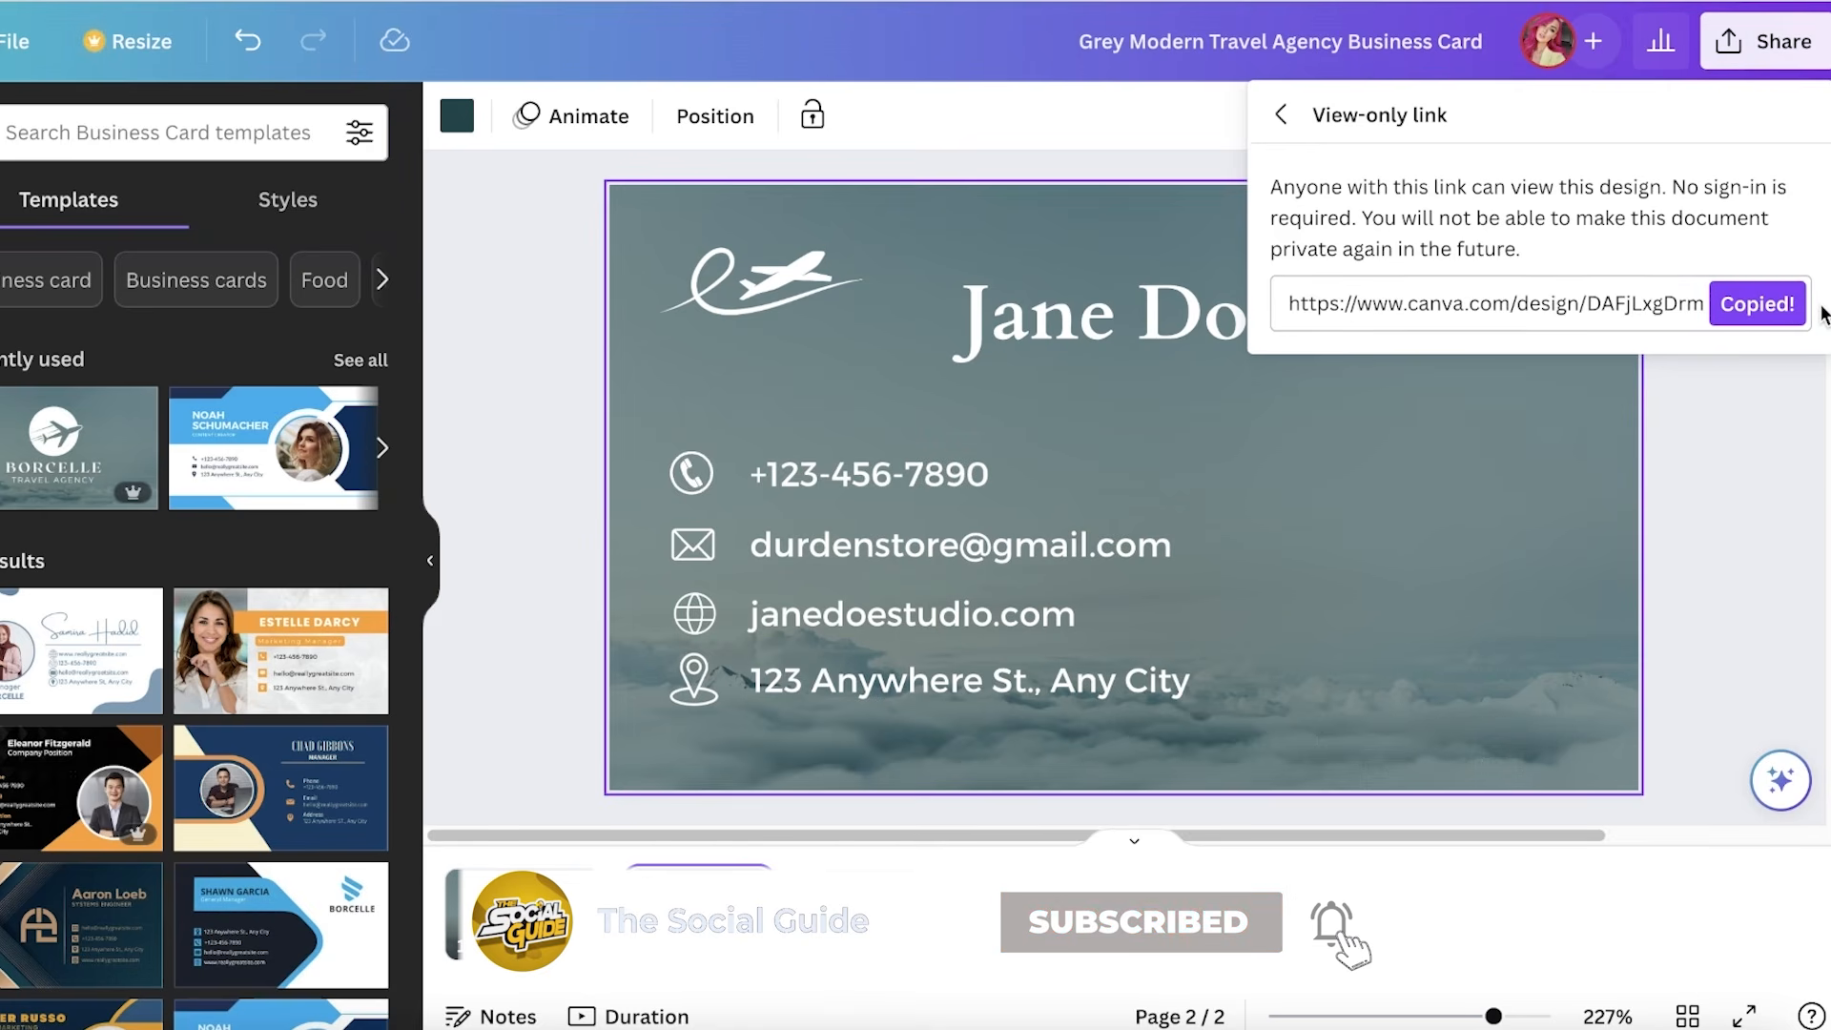
left_click(1281, 115)
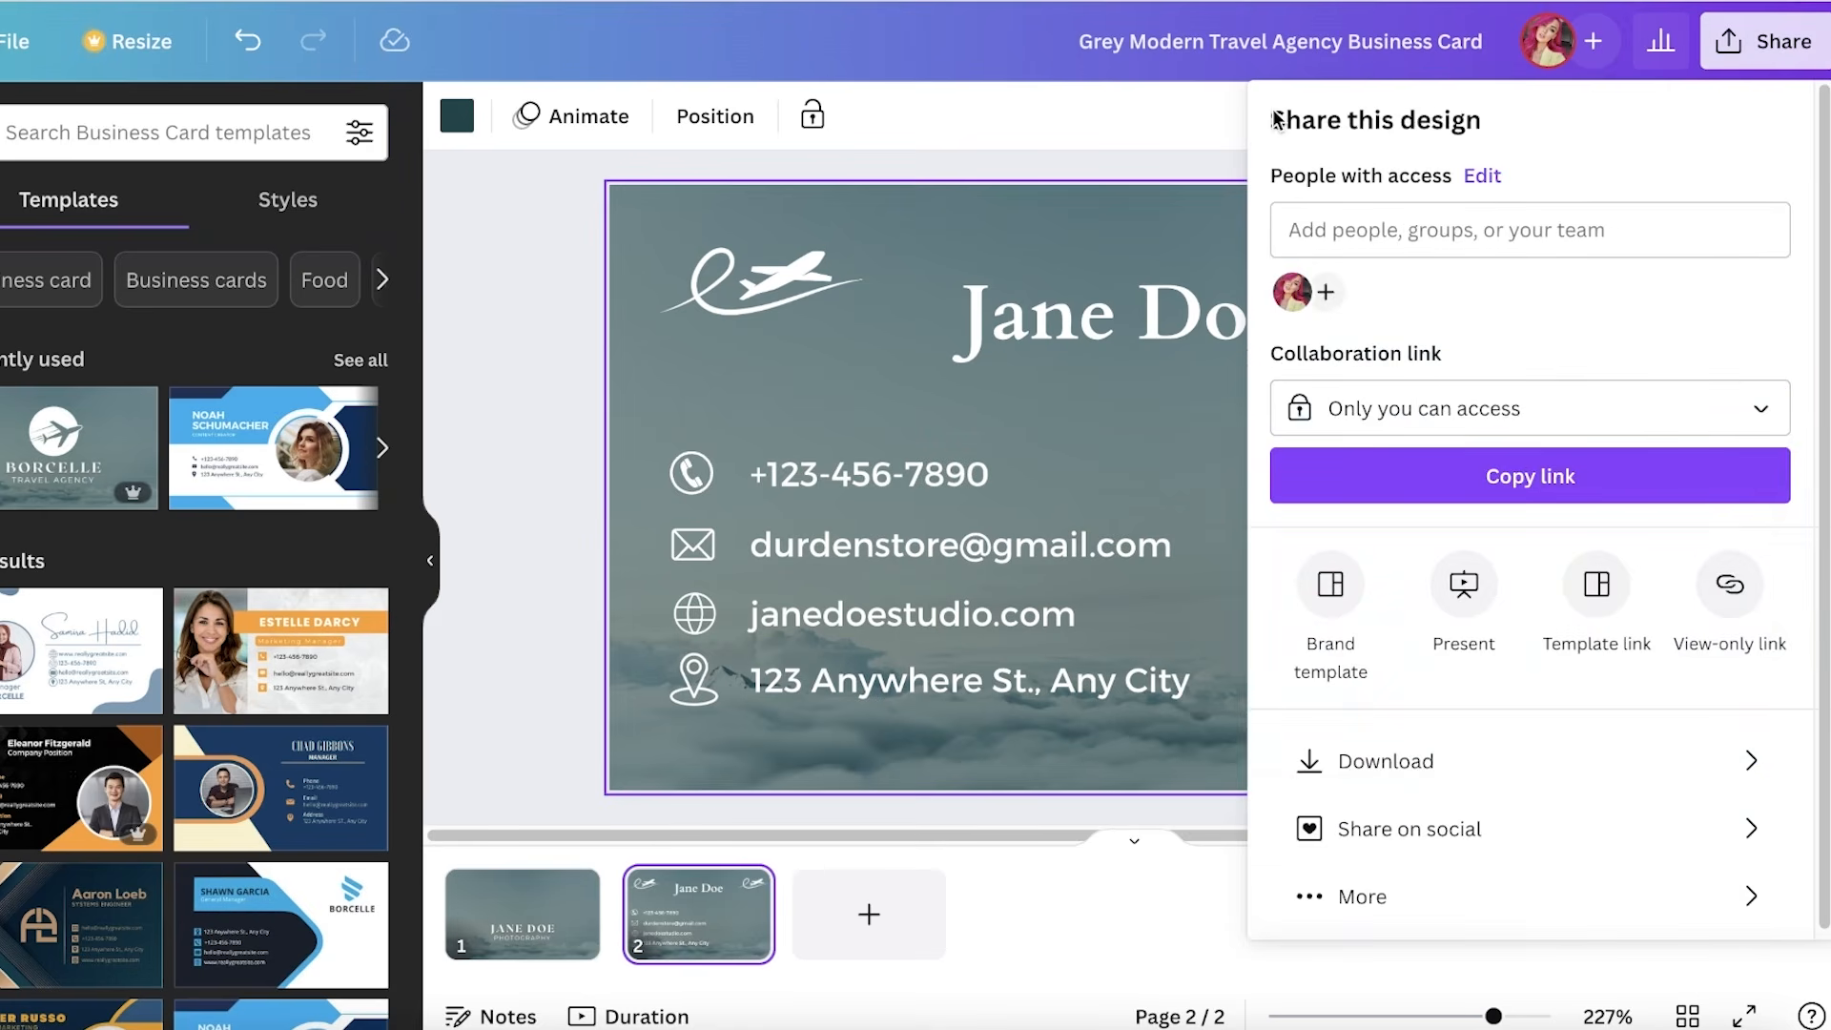
left_click(559, 387)
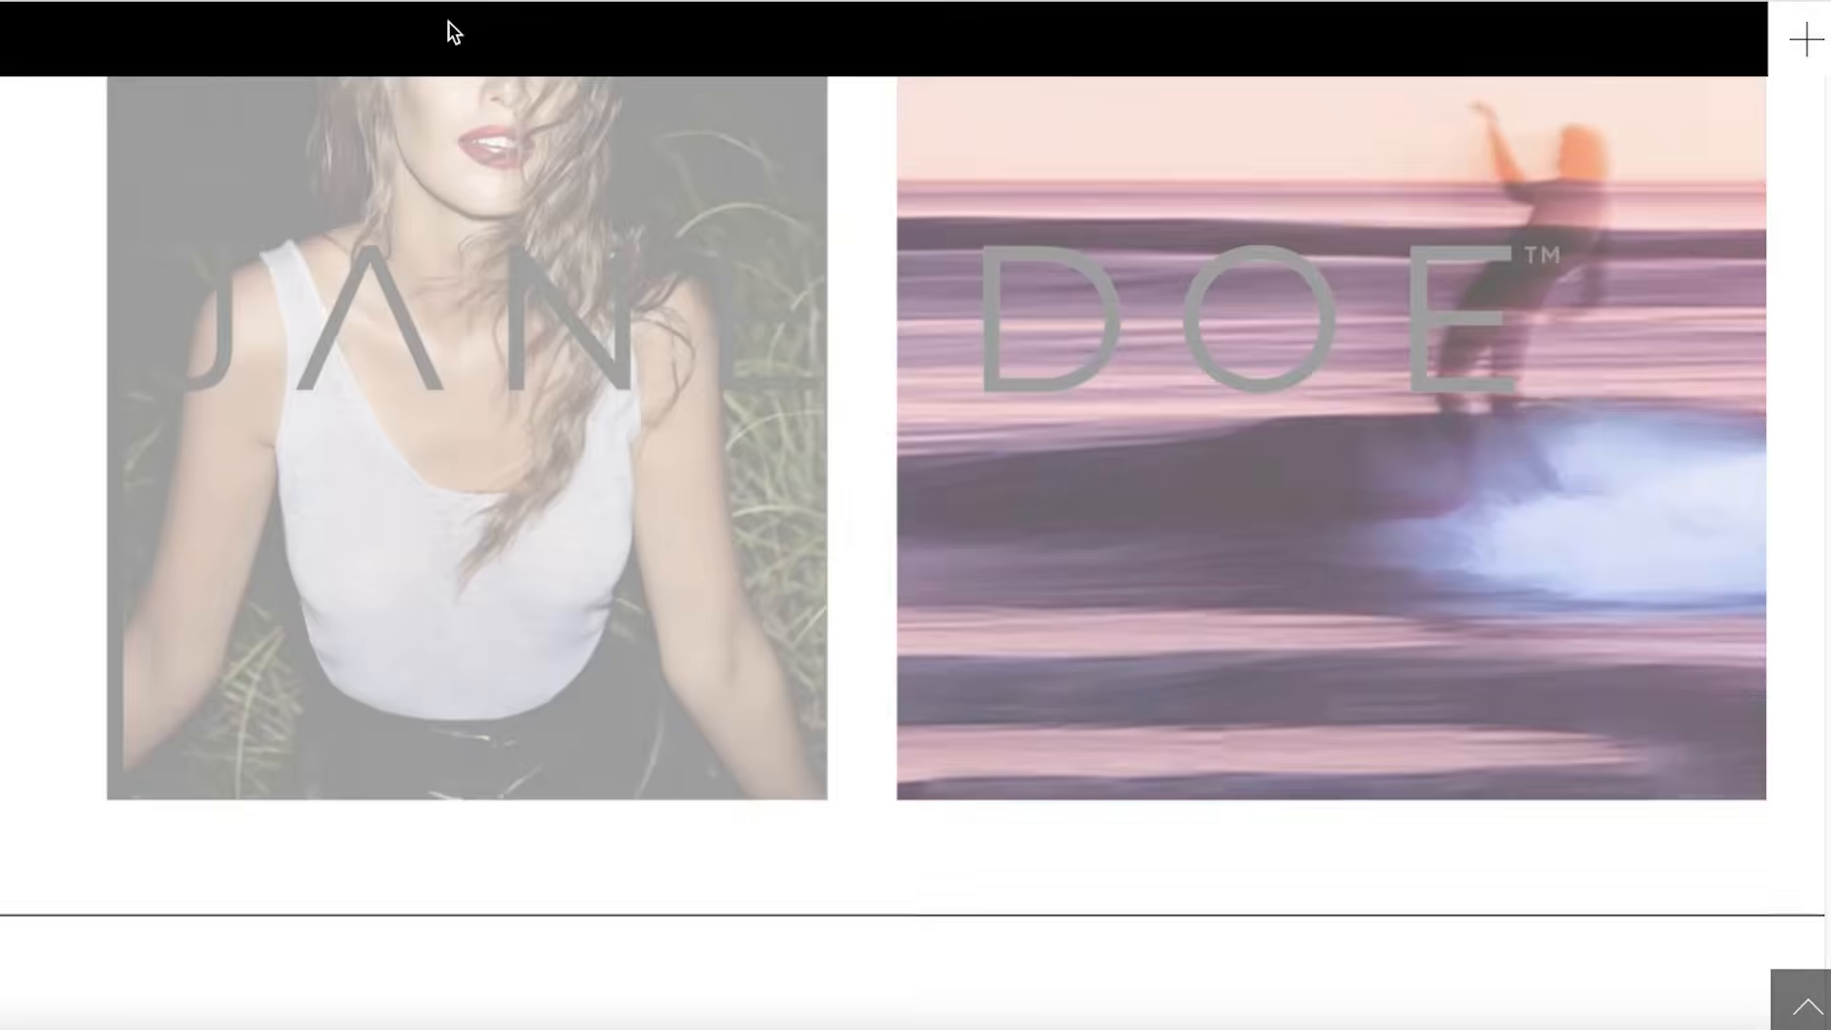
right_click(478, 4)
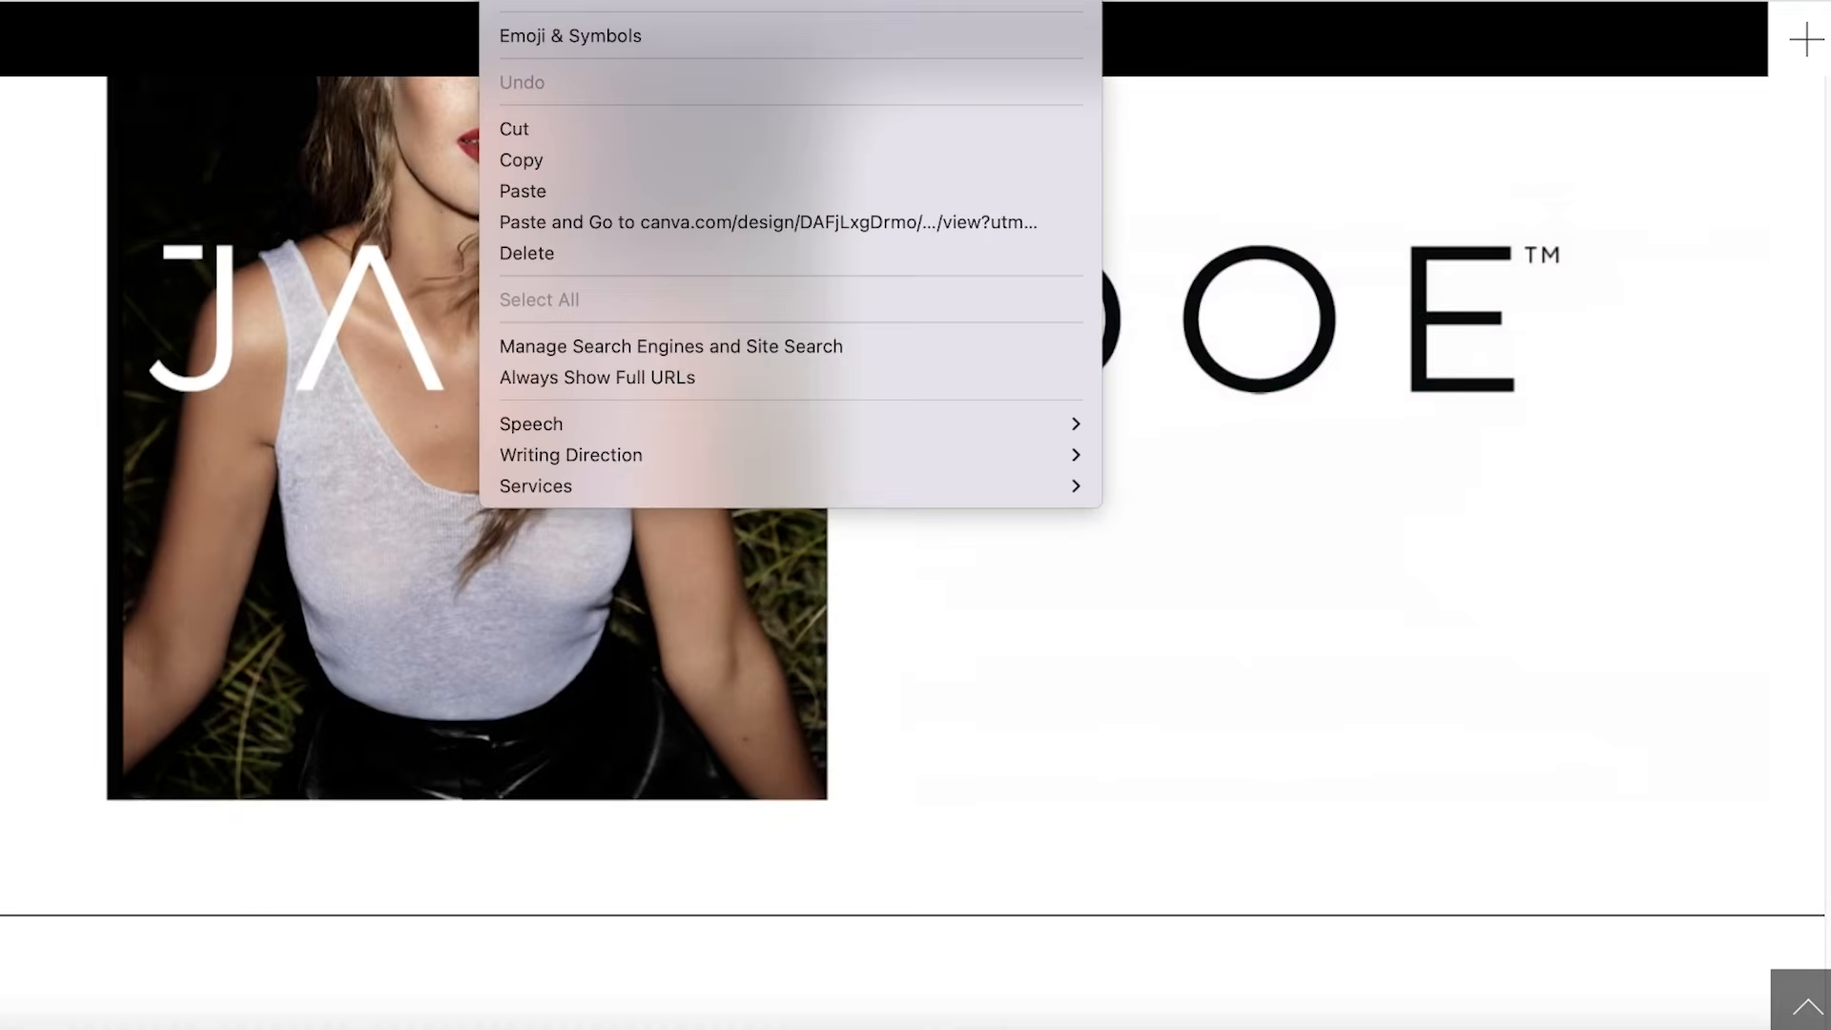
left_click(580, 193)
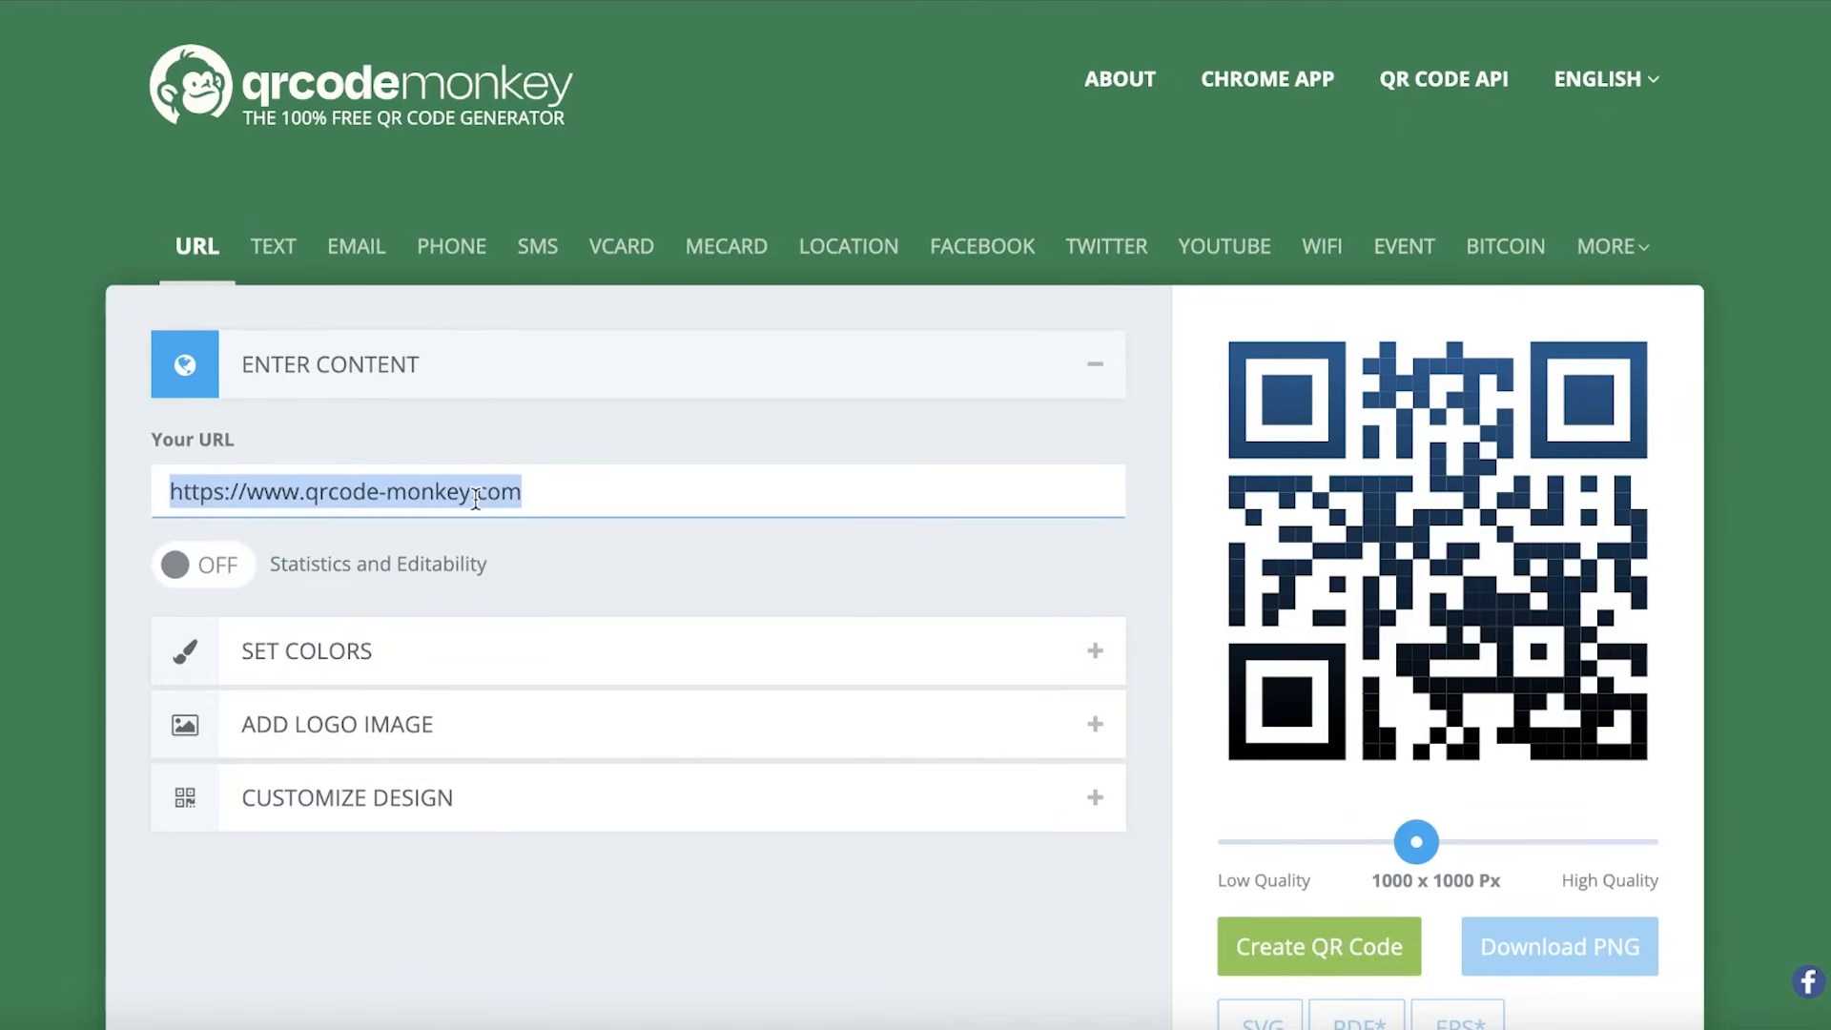
right_click(476, 498)
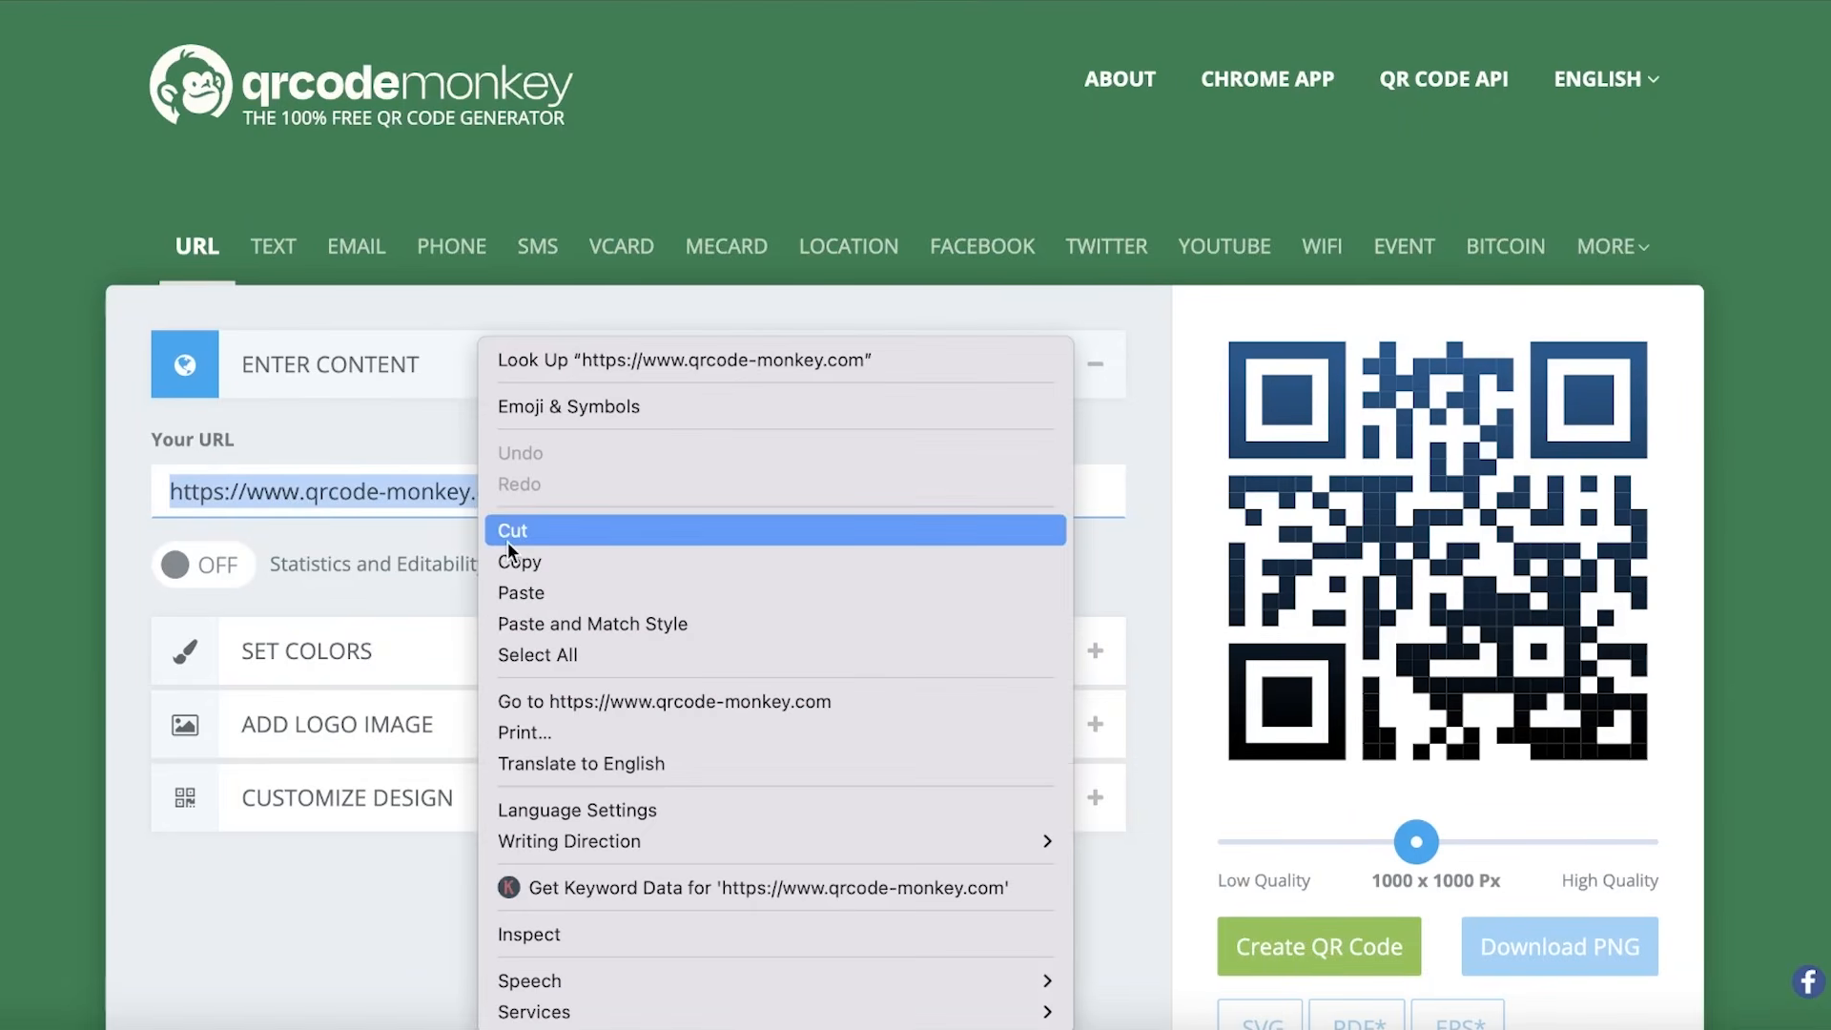
left_click(536, 592)
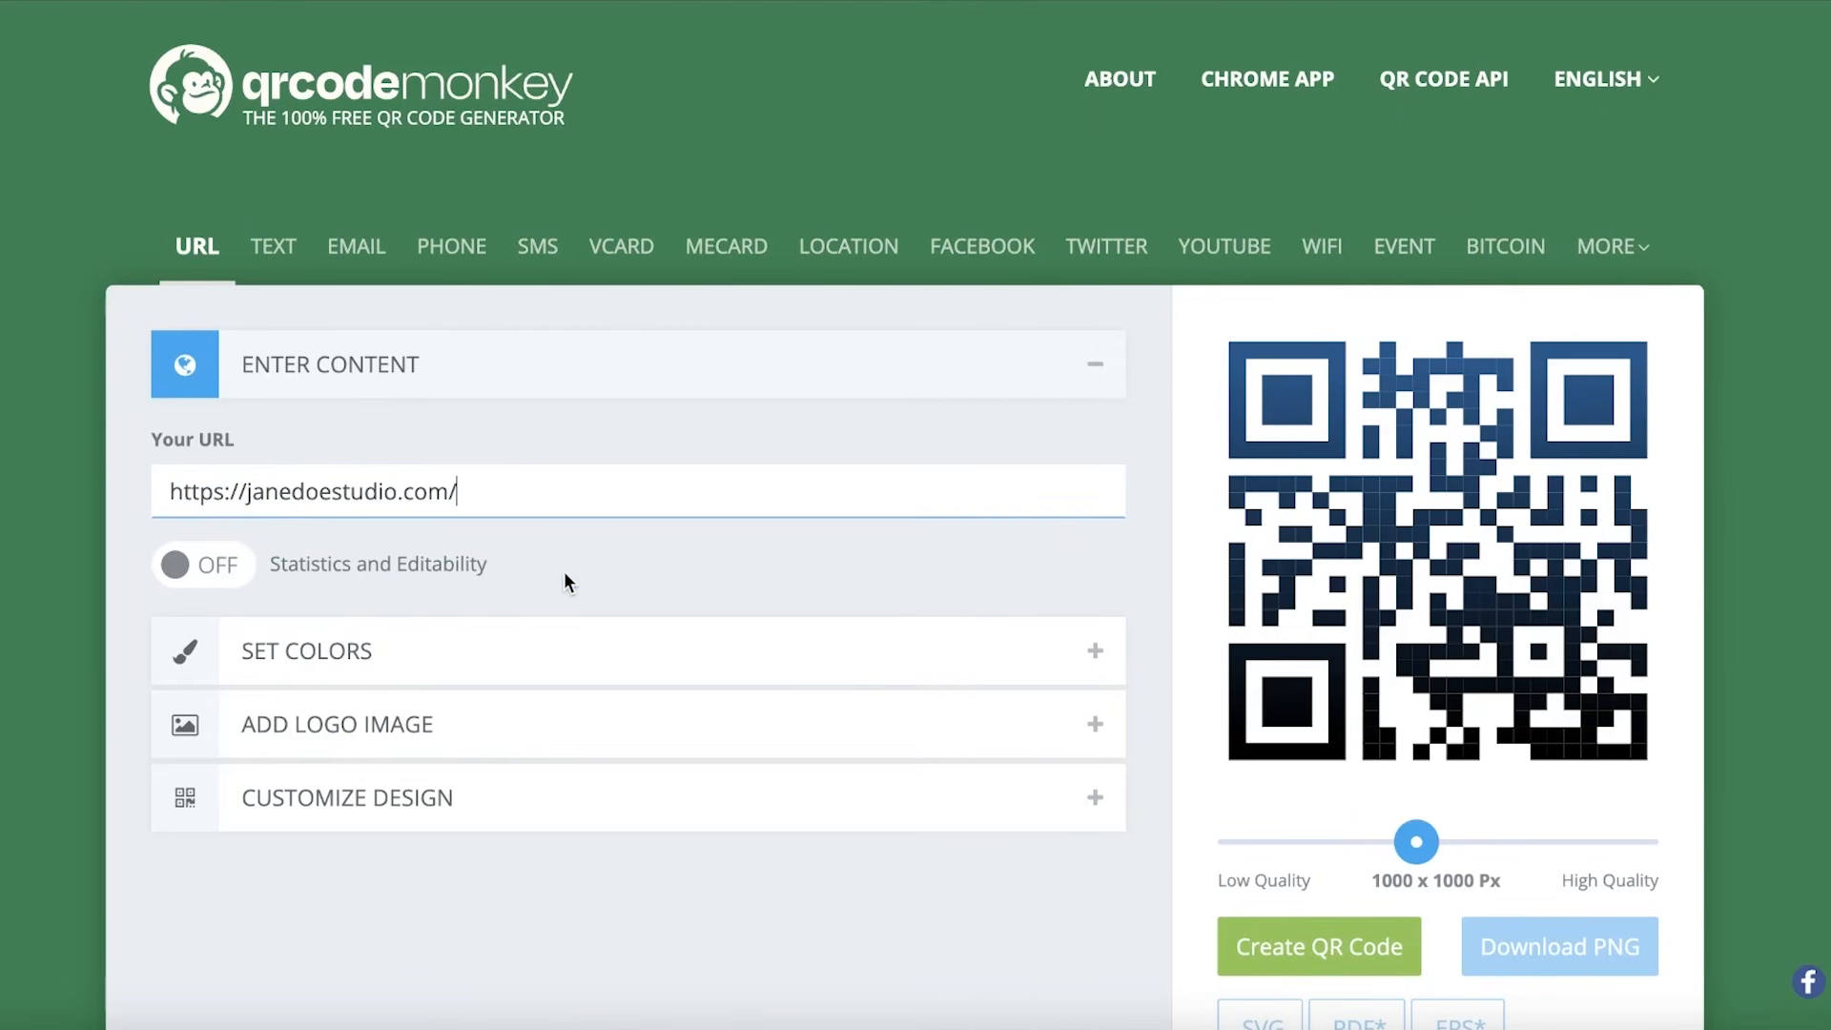
left_click(682, 362)
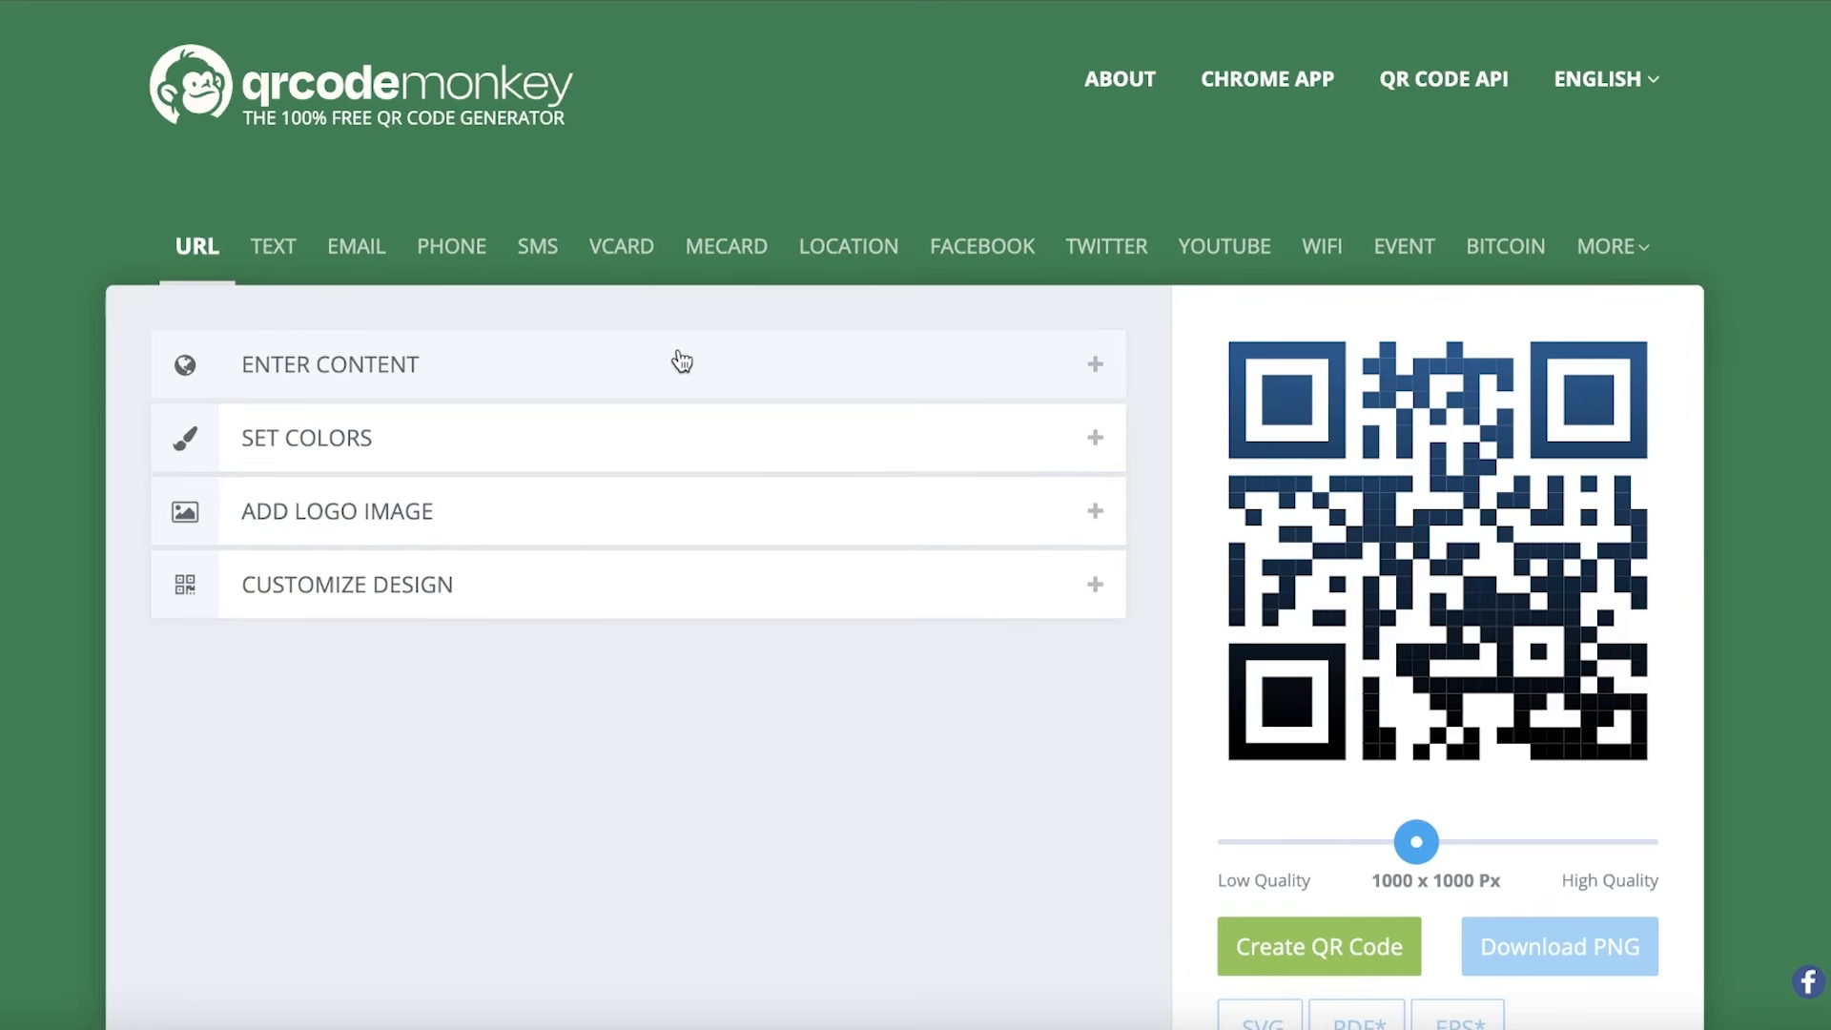
left_click(680, 361)
- Set the QR code's single foreground color to white, #FFFFFF
left_click(360, 618)
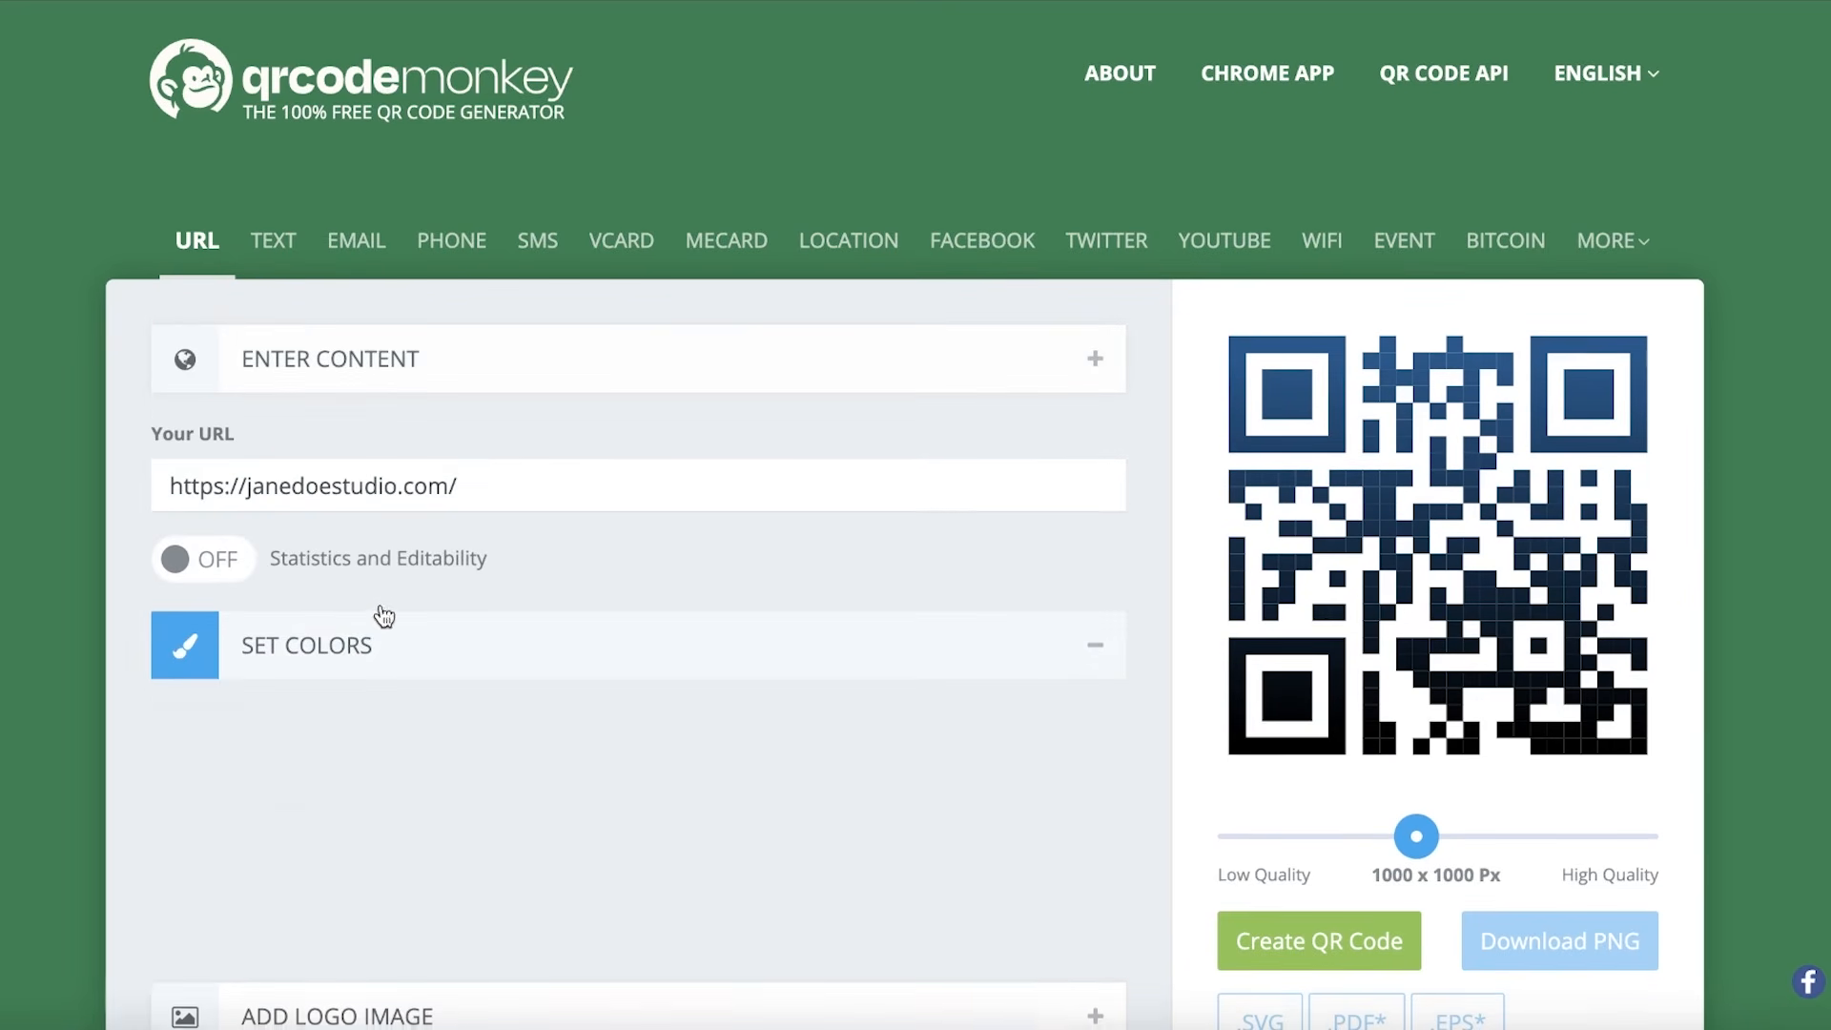
scroll(324, 607, "down", 2)
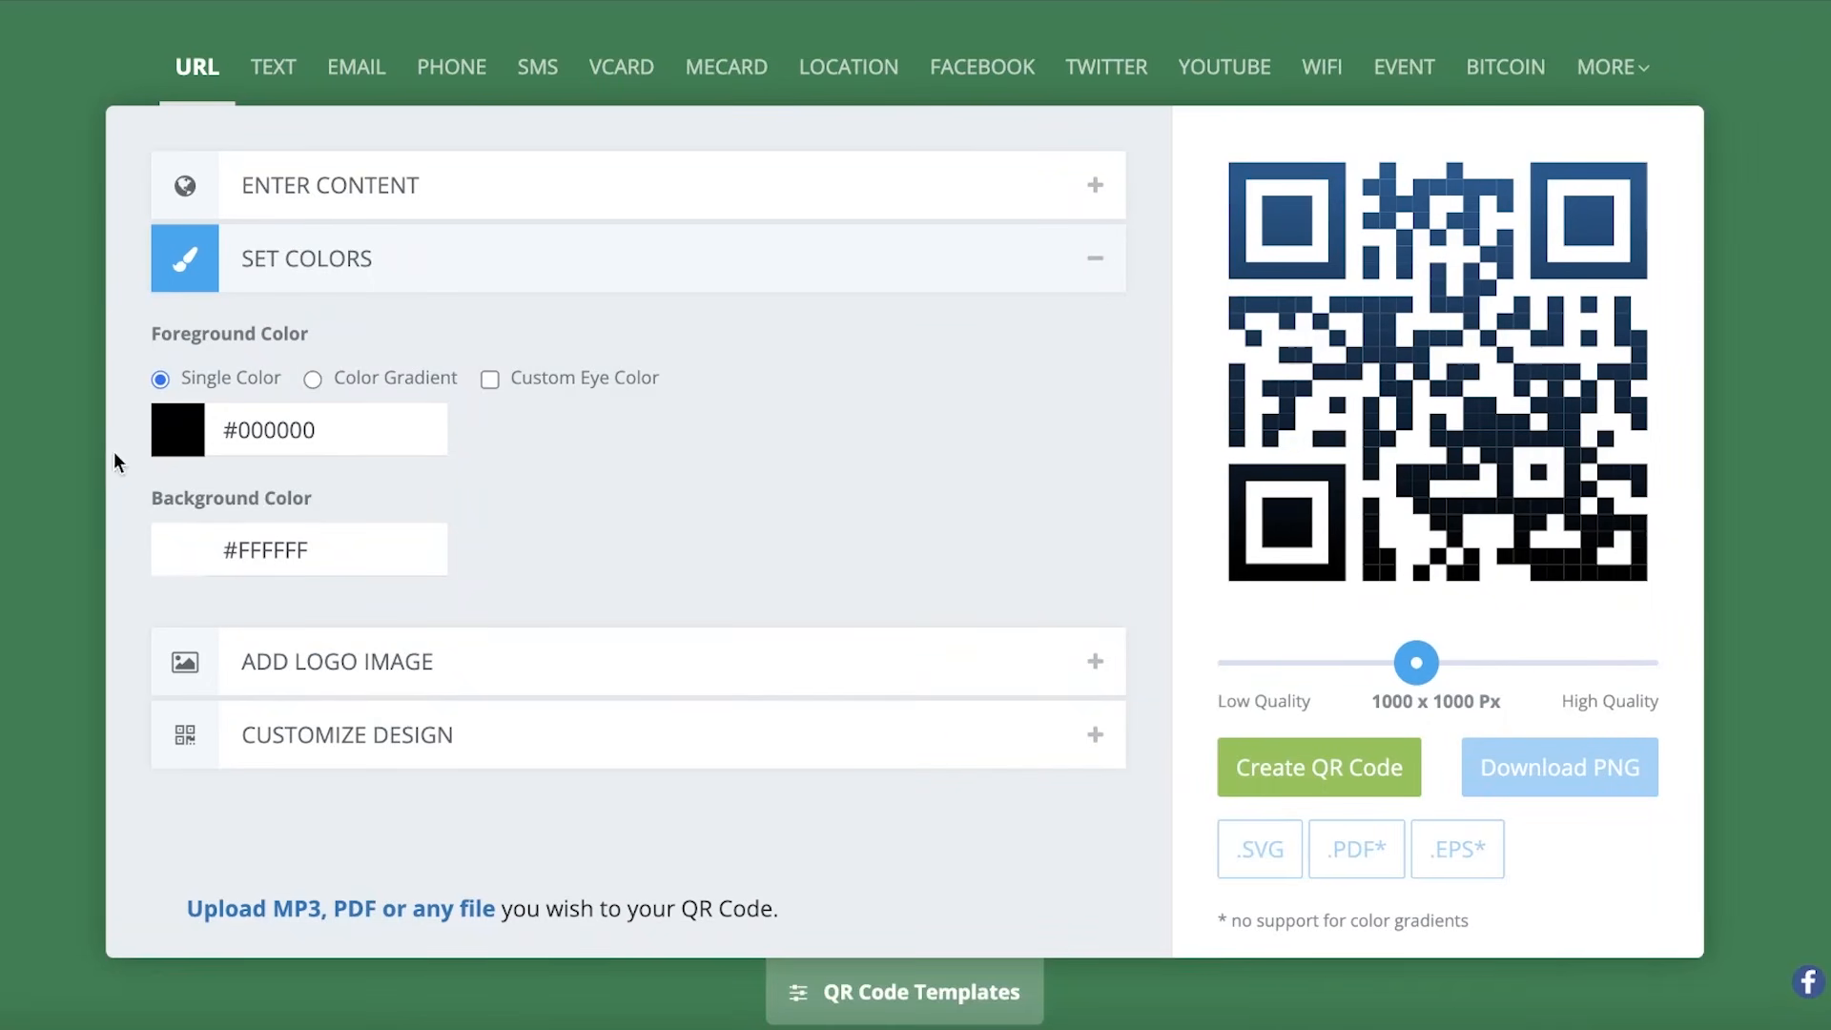
left_click(186, 442)
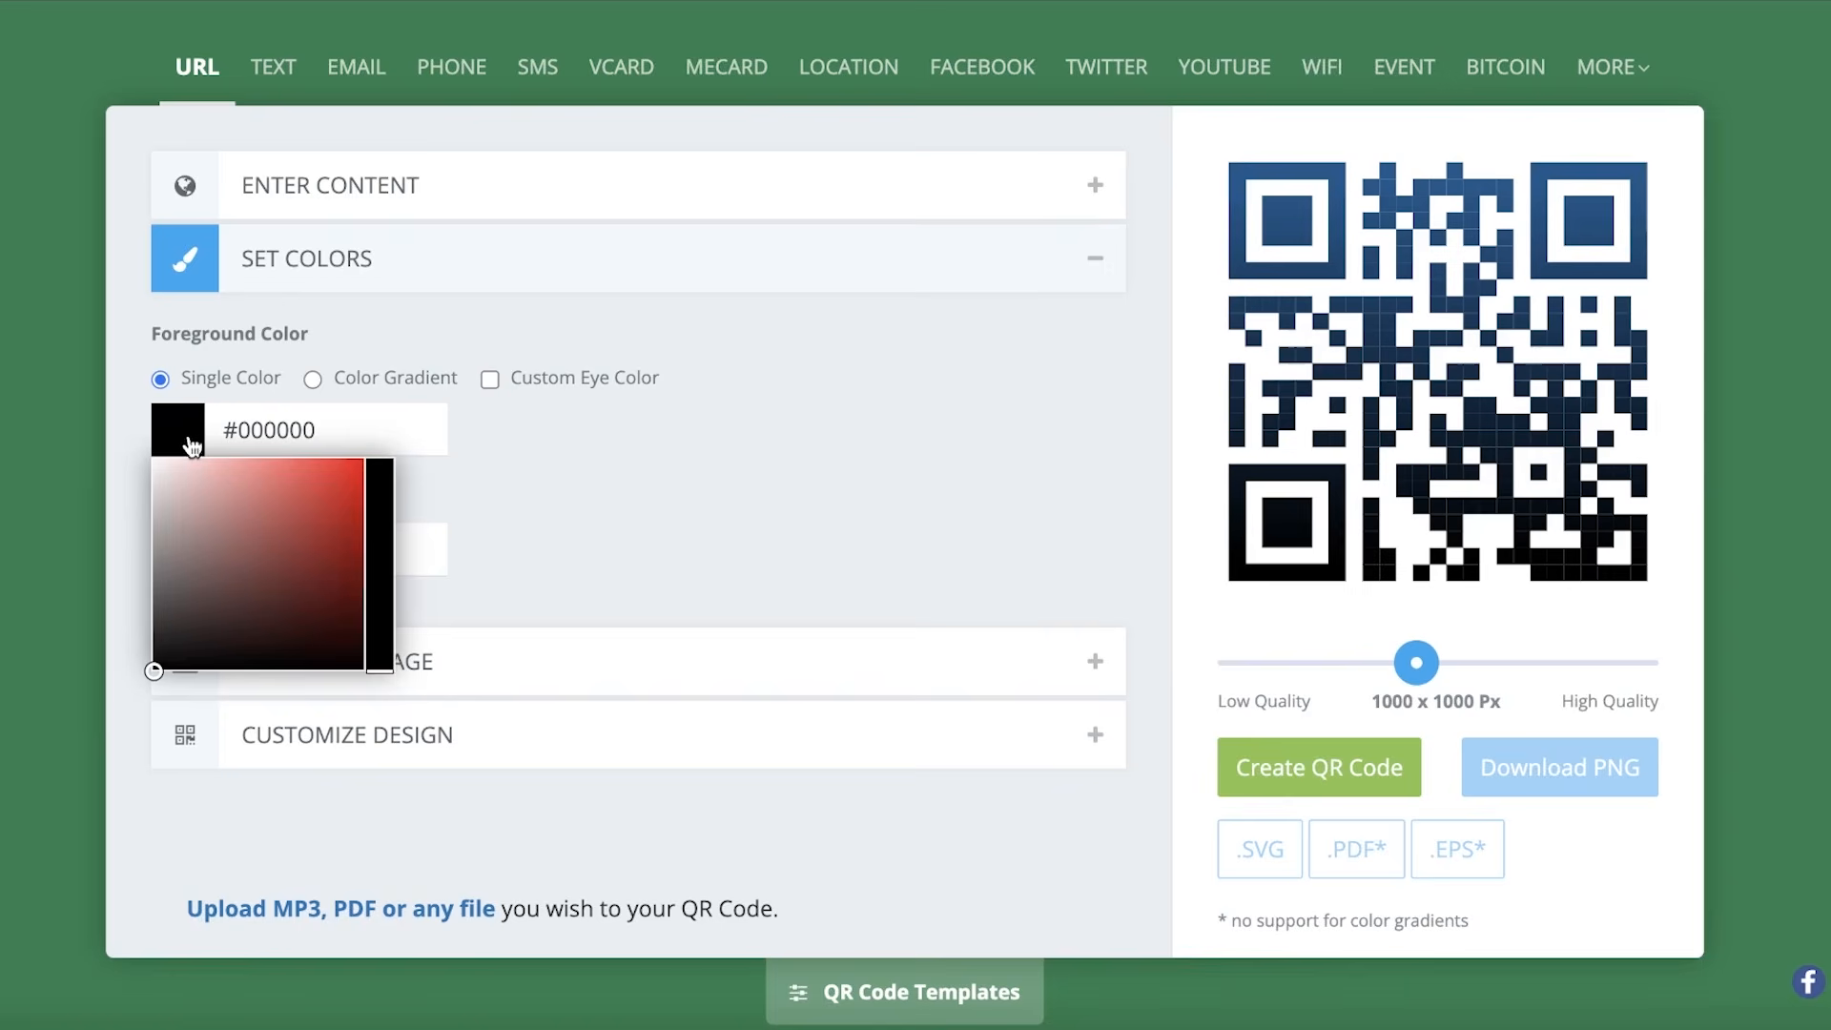
left_click(722, 576)
- Set the QR code's background color to the blue #21649F
left_click(200, 658)
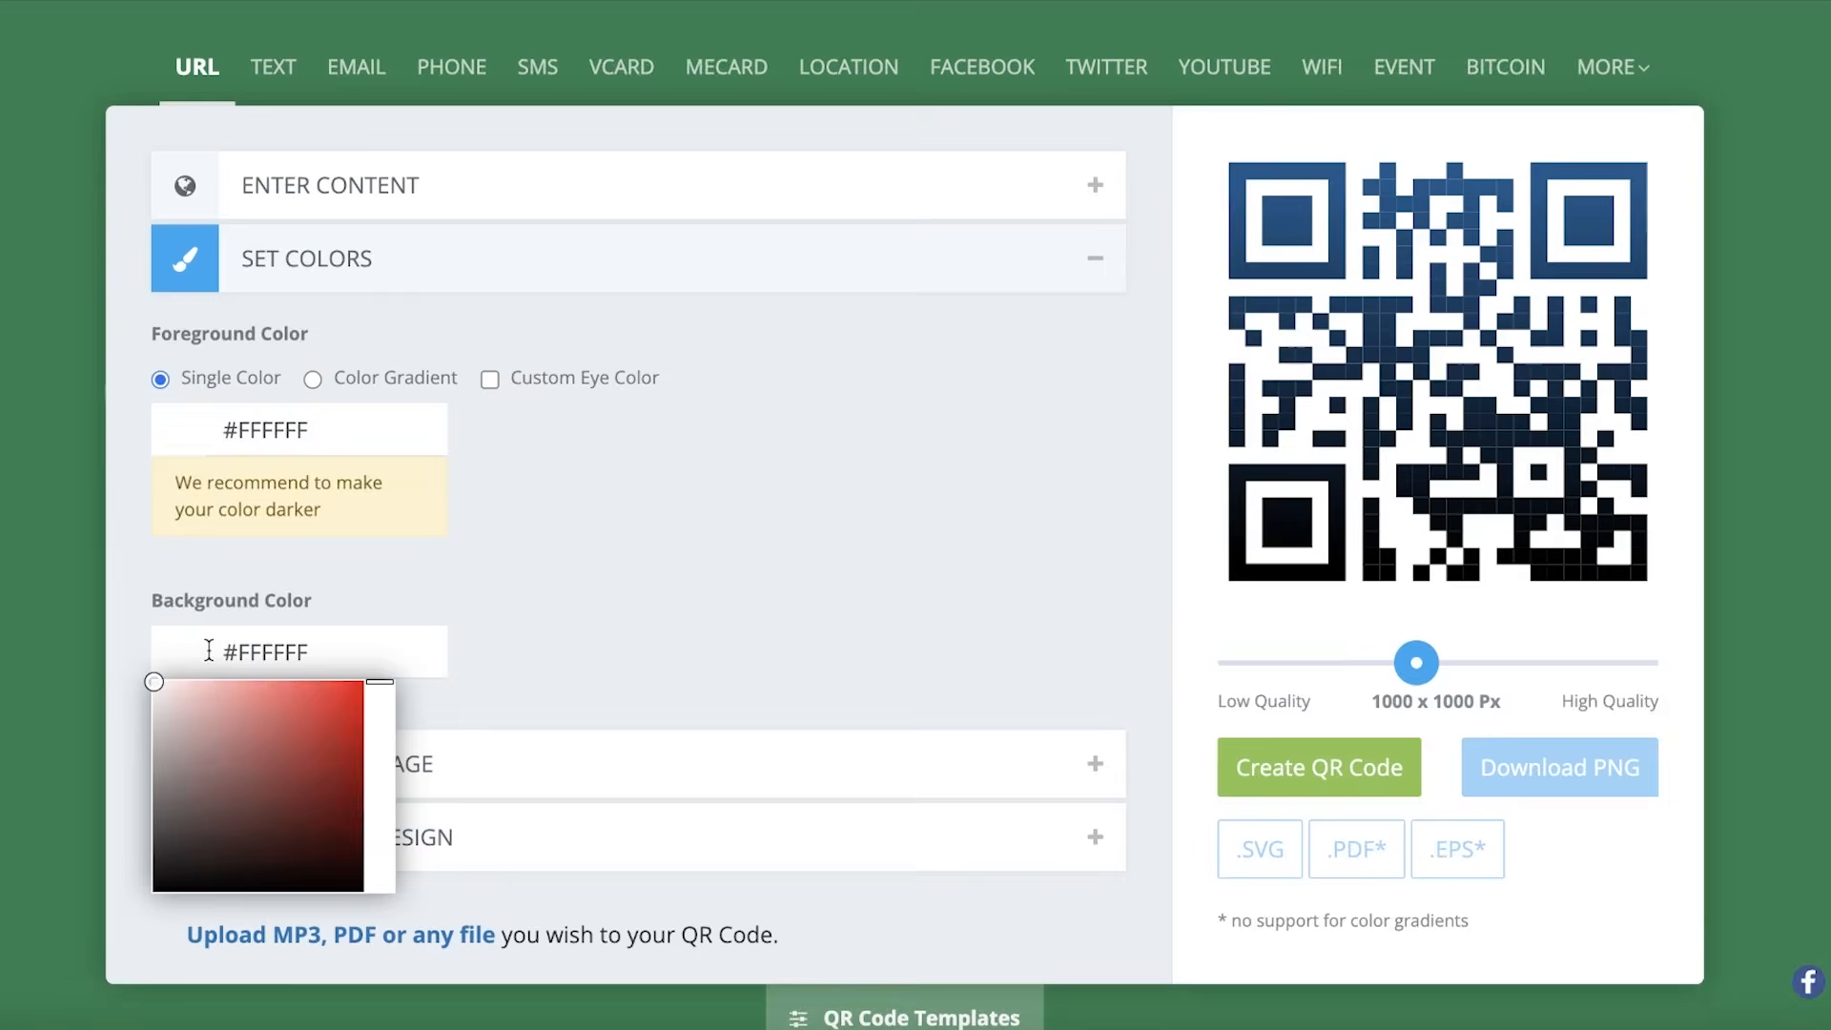
left_click_drag(229, 782, 261, 988)
left_click(221, 725)
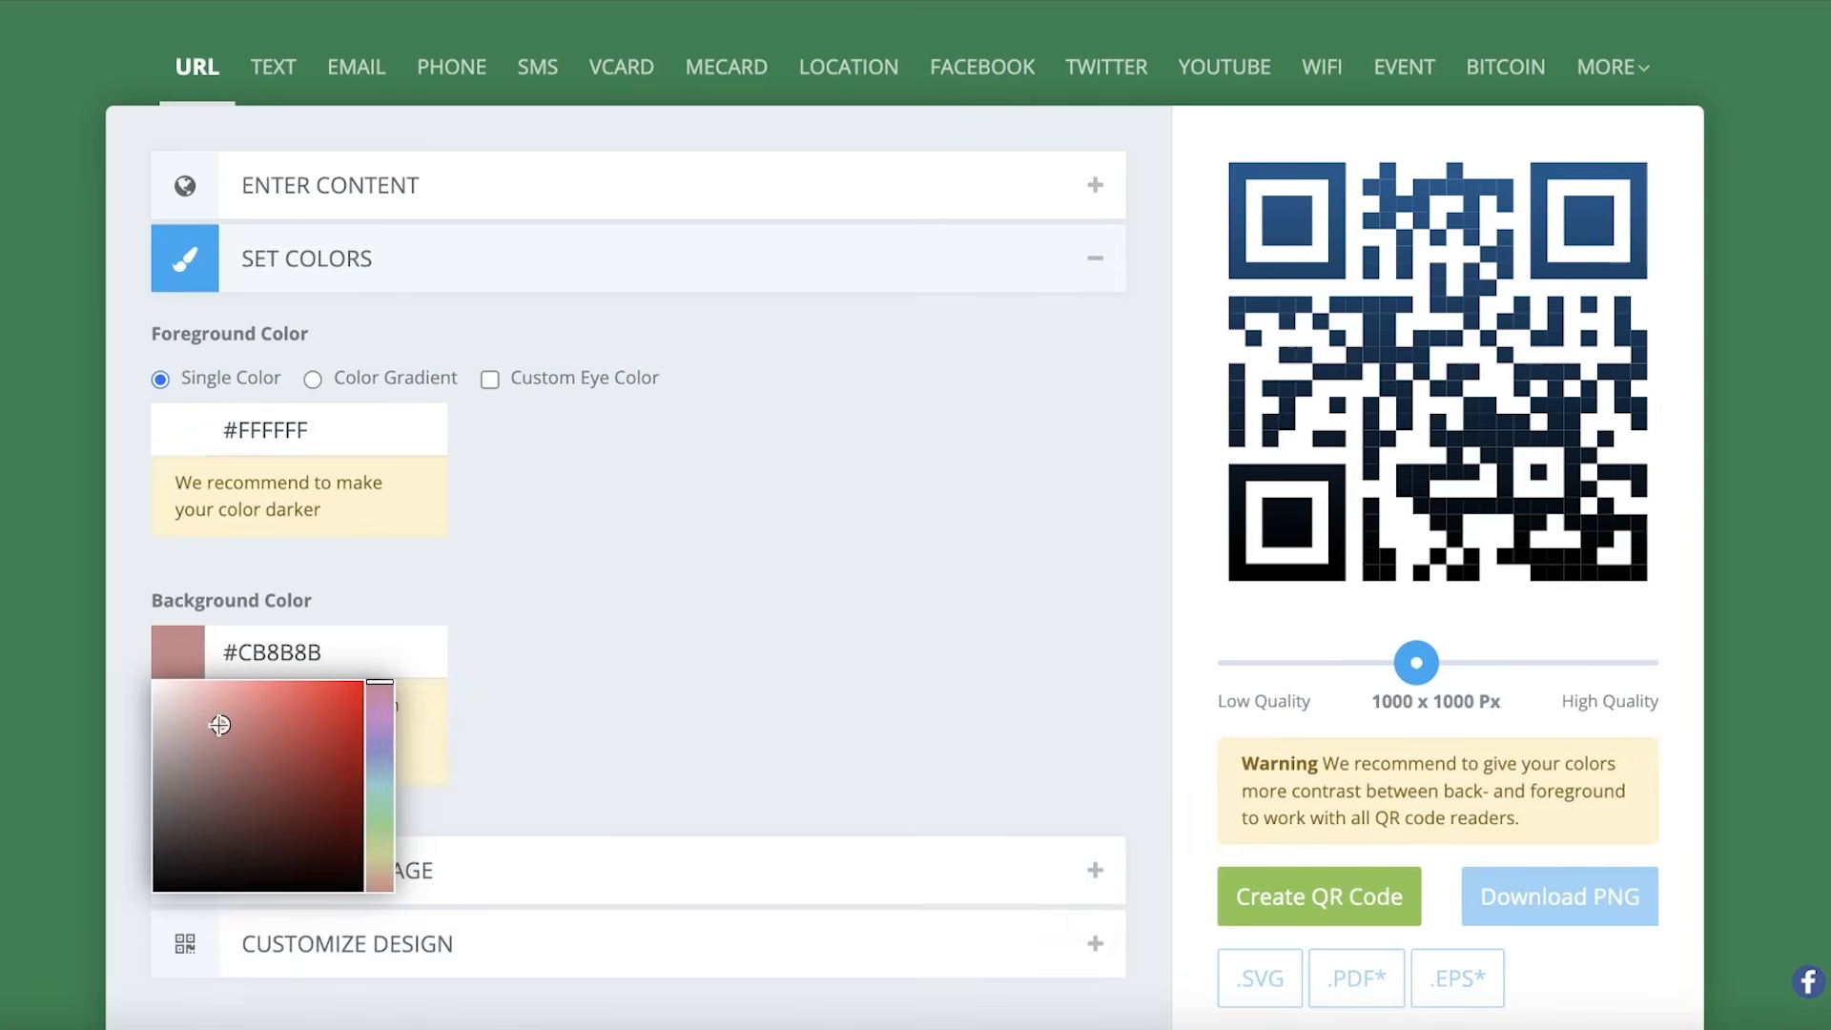
left_click(388, 770)
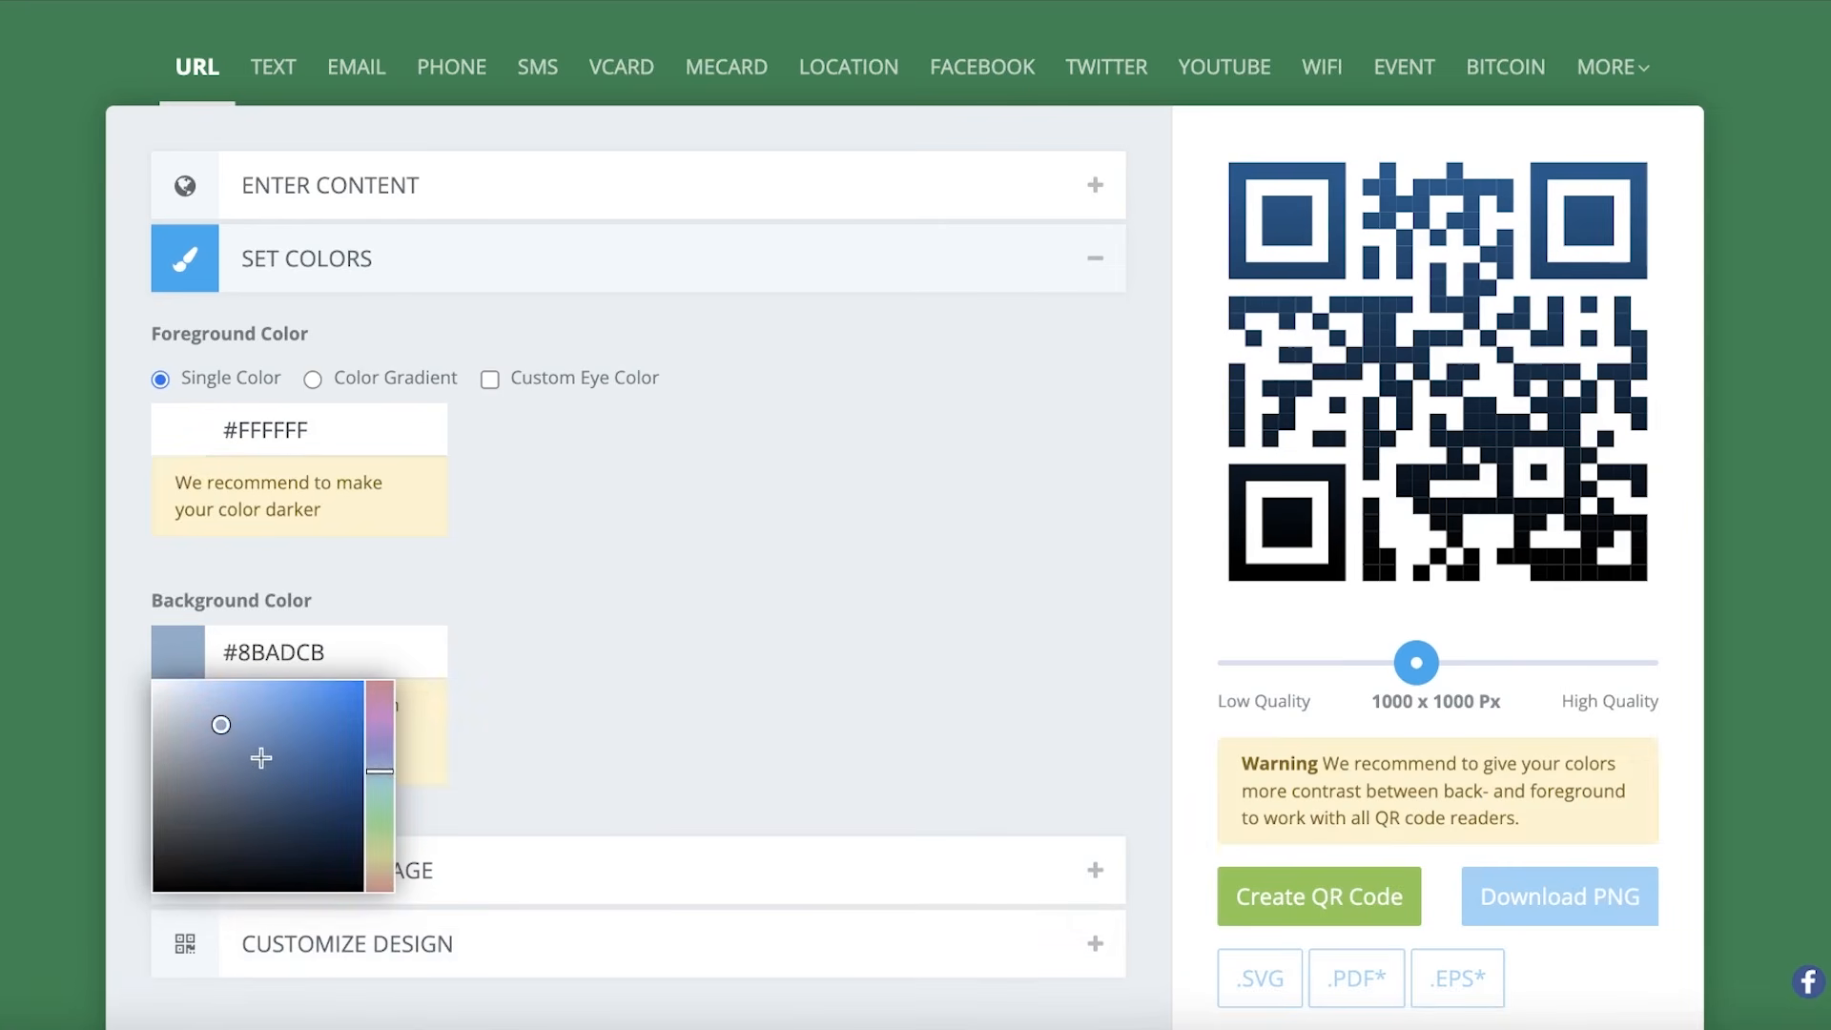
left_click_drag(282, 786, 320, 761)
left_click(587, 633)
scroll(586, 634, "down", 1)
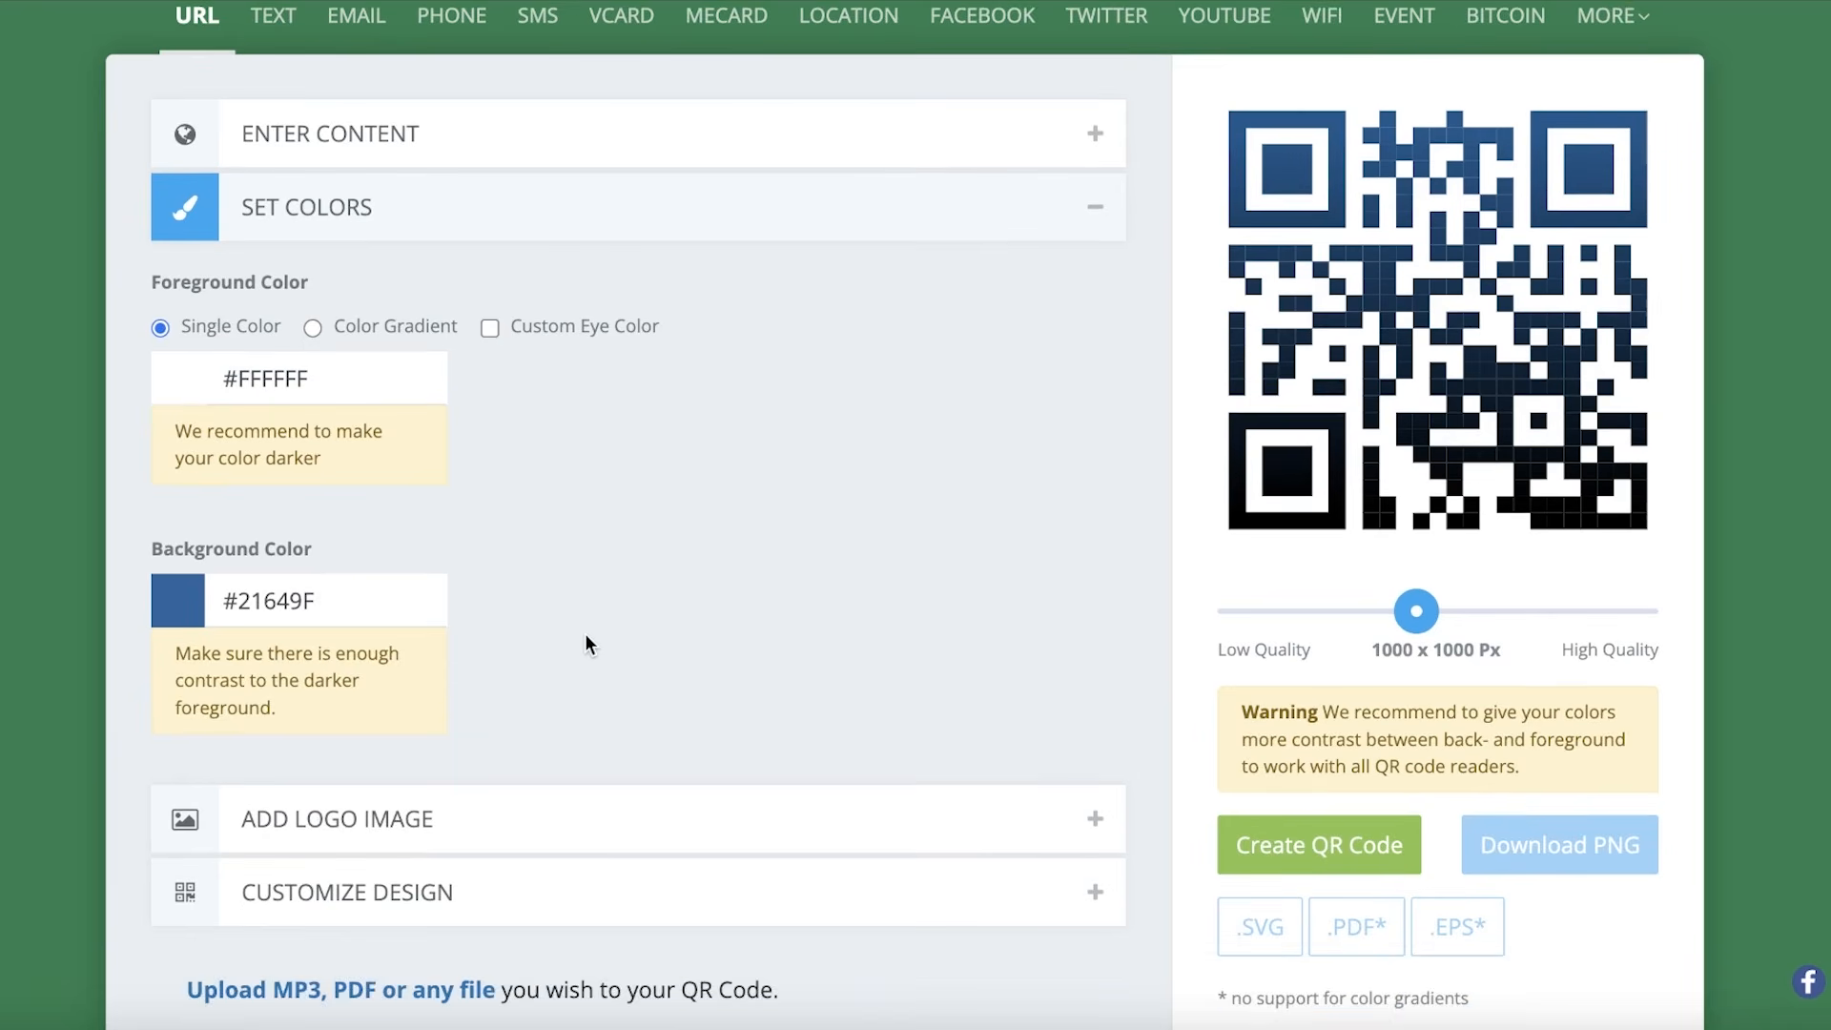
- Darken the blue of the QR code's background color slightly
left_click(196, 601)
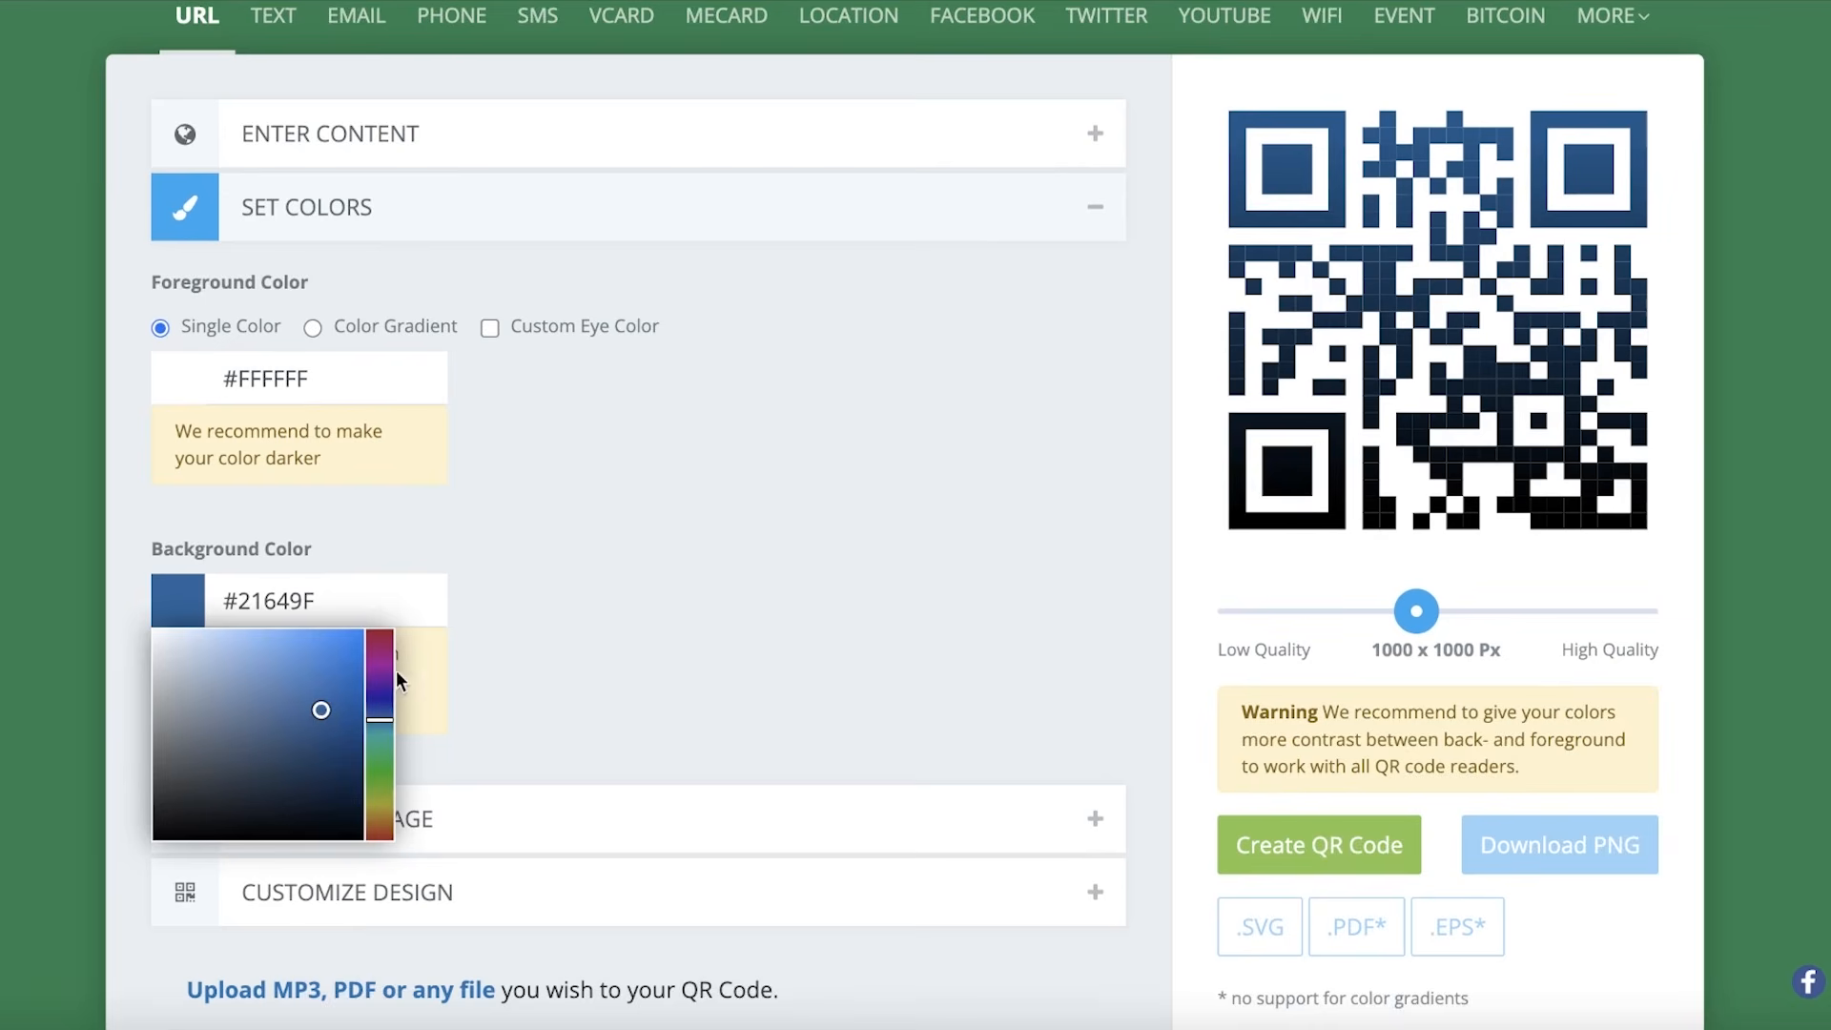
left_click_drag(319, 711, 311, 734)
left_click(135, 450)
- Change the QR code's single foreground color to the teal #1D758B
left_click(182, 381)
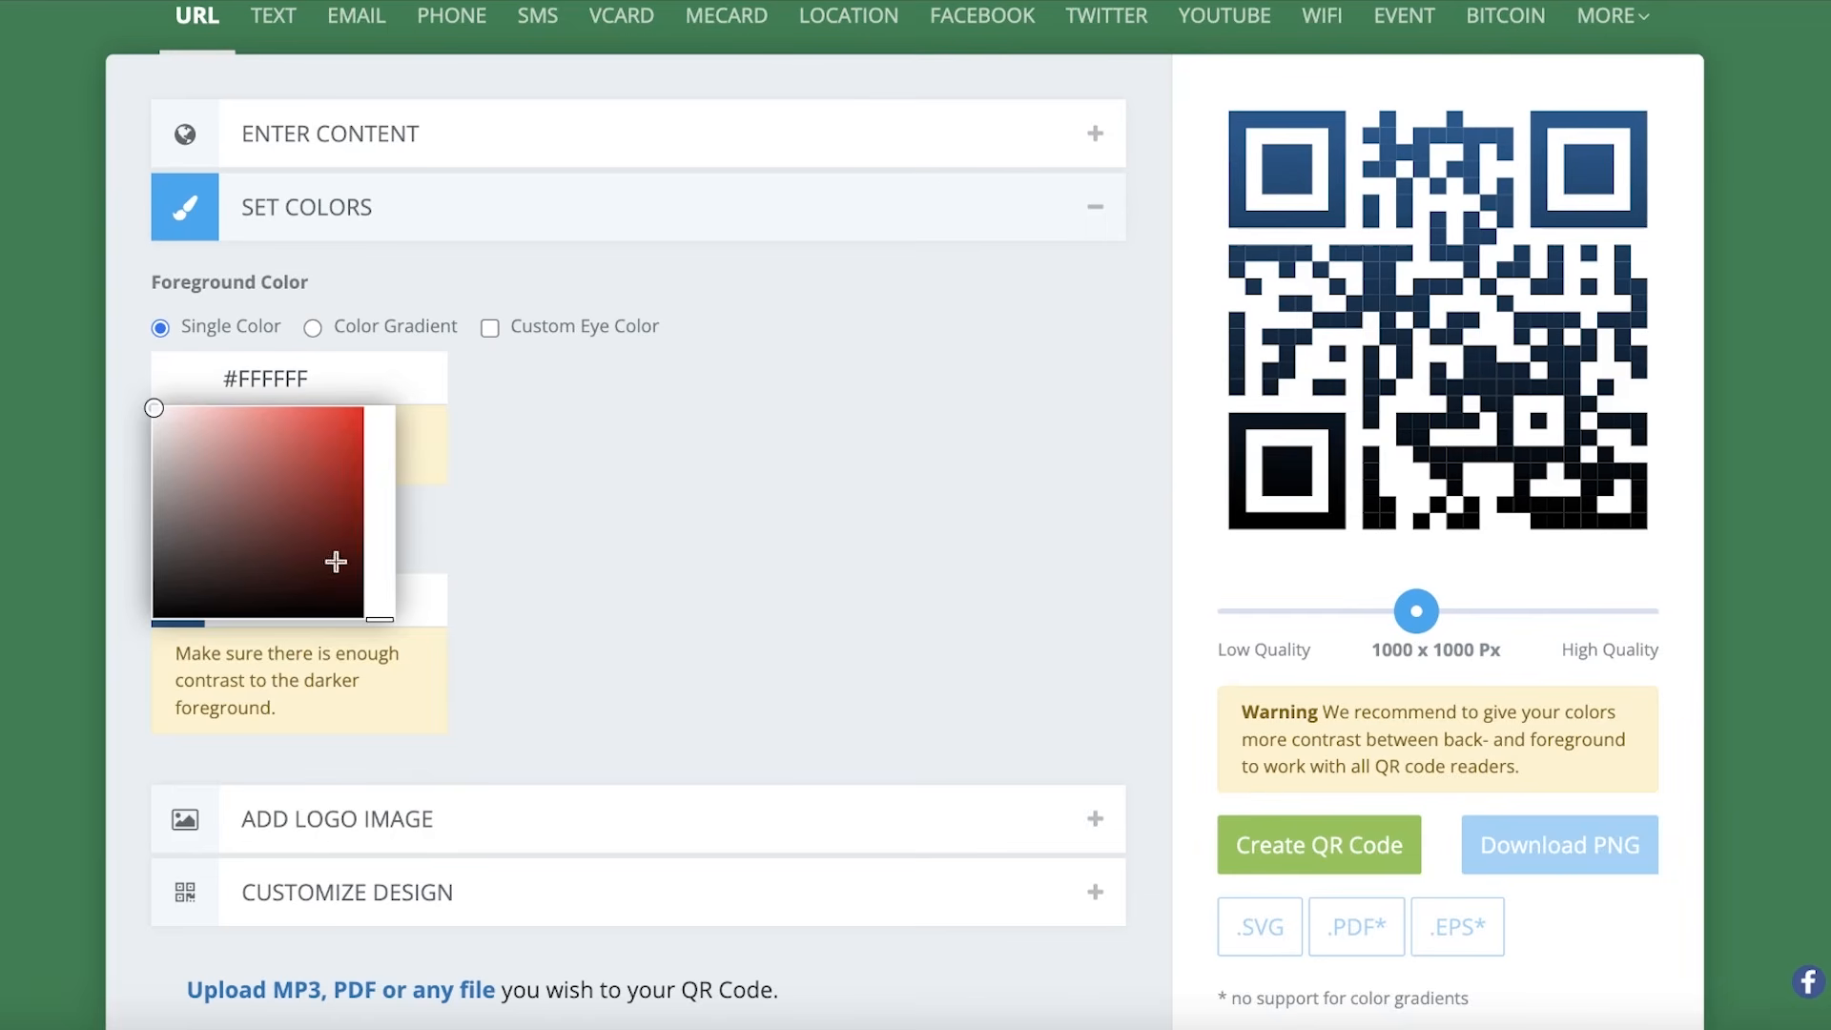
mouse_move(388, 504)
left_mouse_down()
mouse_move(319, 528)
mouse_move(380, 490)
mouse_move(380, 505)
mouse_move(321, 504)
left_mouse_up()
left_click(294, 521)
left_click(298, 515)
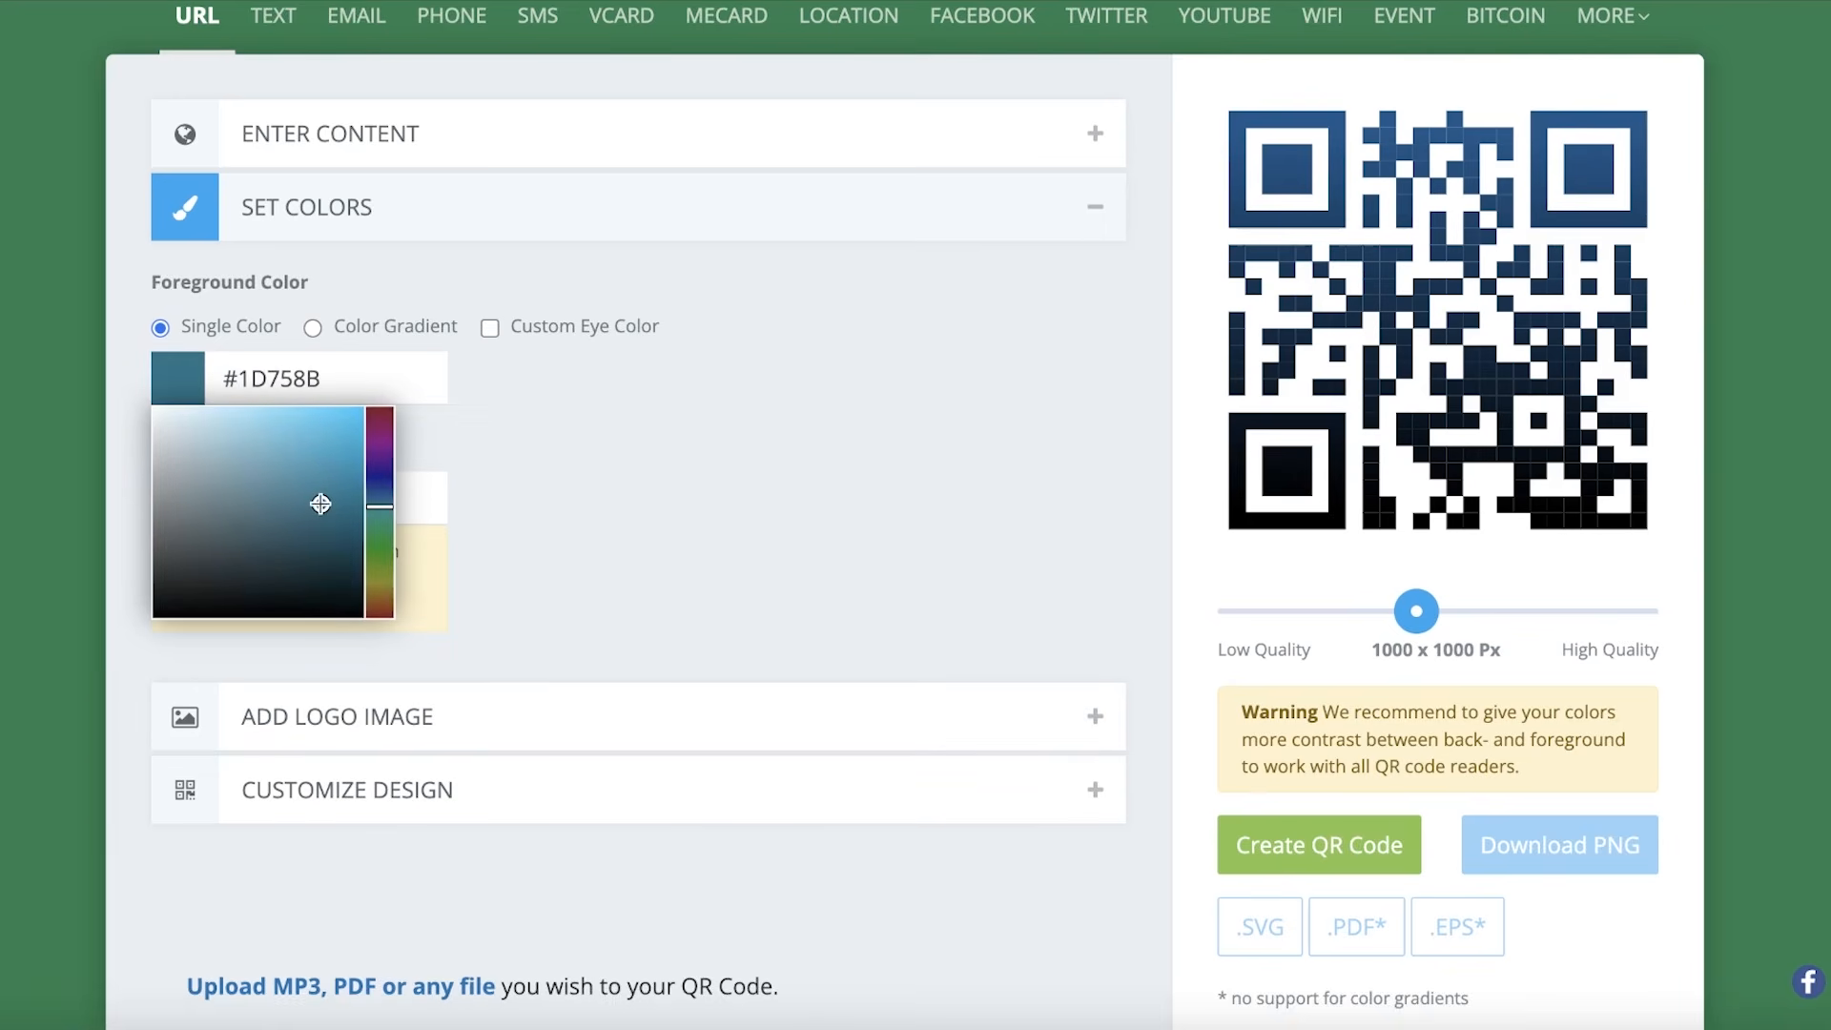
left_click(538, 490)
- Set the QR code's background color to the near-white #F8F8F8
left_click(186, 516)
left_click_drag(196, 567, 140, 533)
left_click(669, 429)
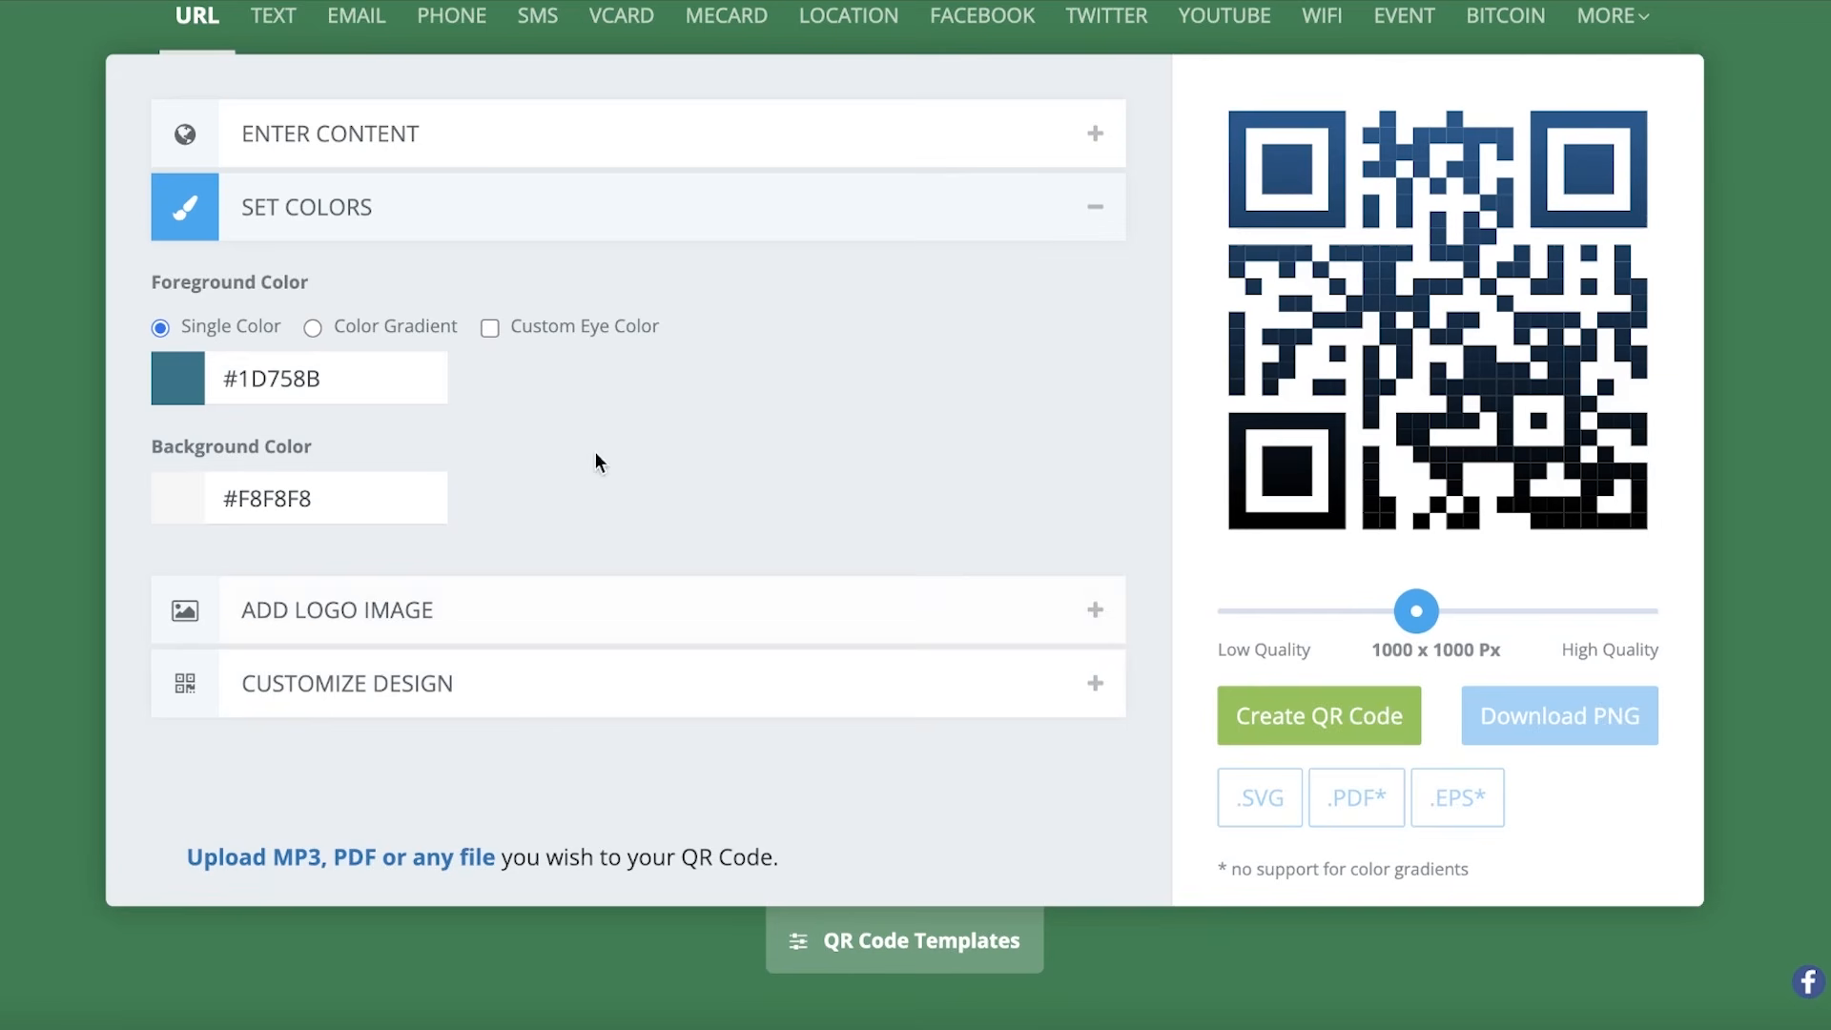
- Examine the logo image options for the QR code, leaving the code without a logo
left_click(187, 630)
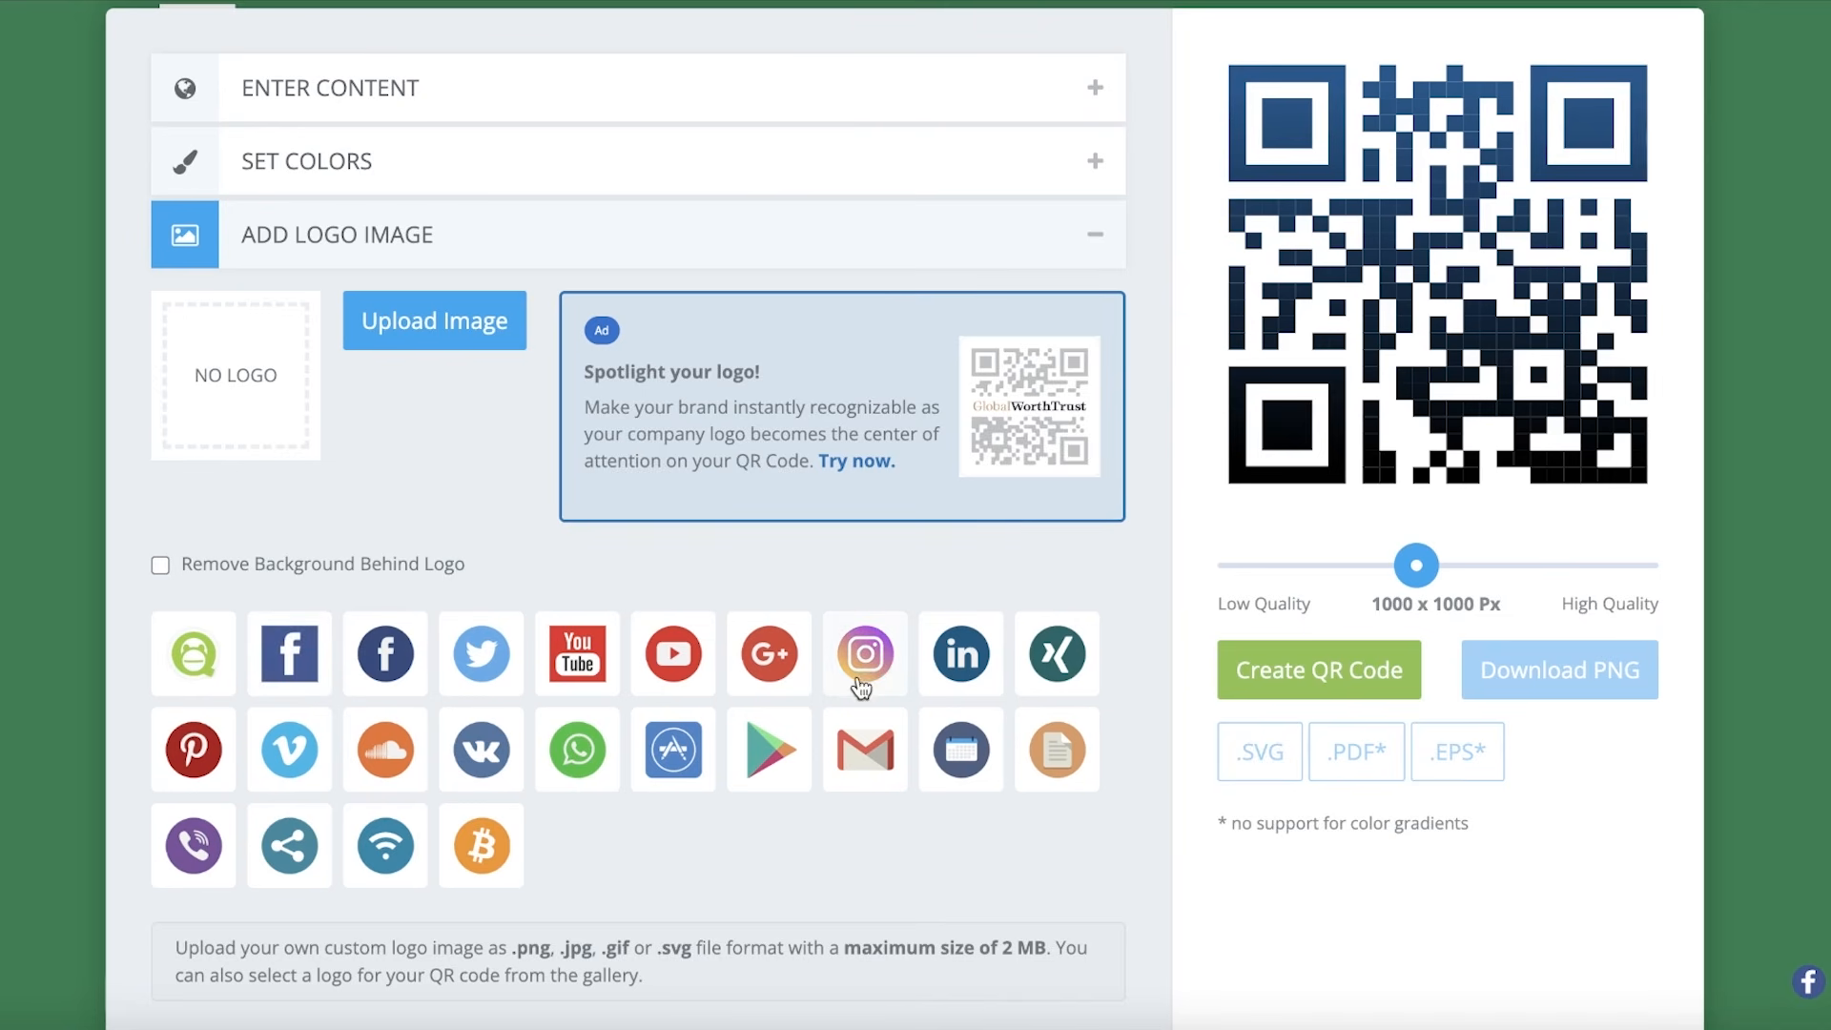
left_click(582, 657)
left_click(384, 410)
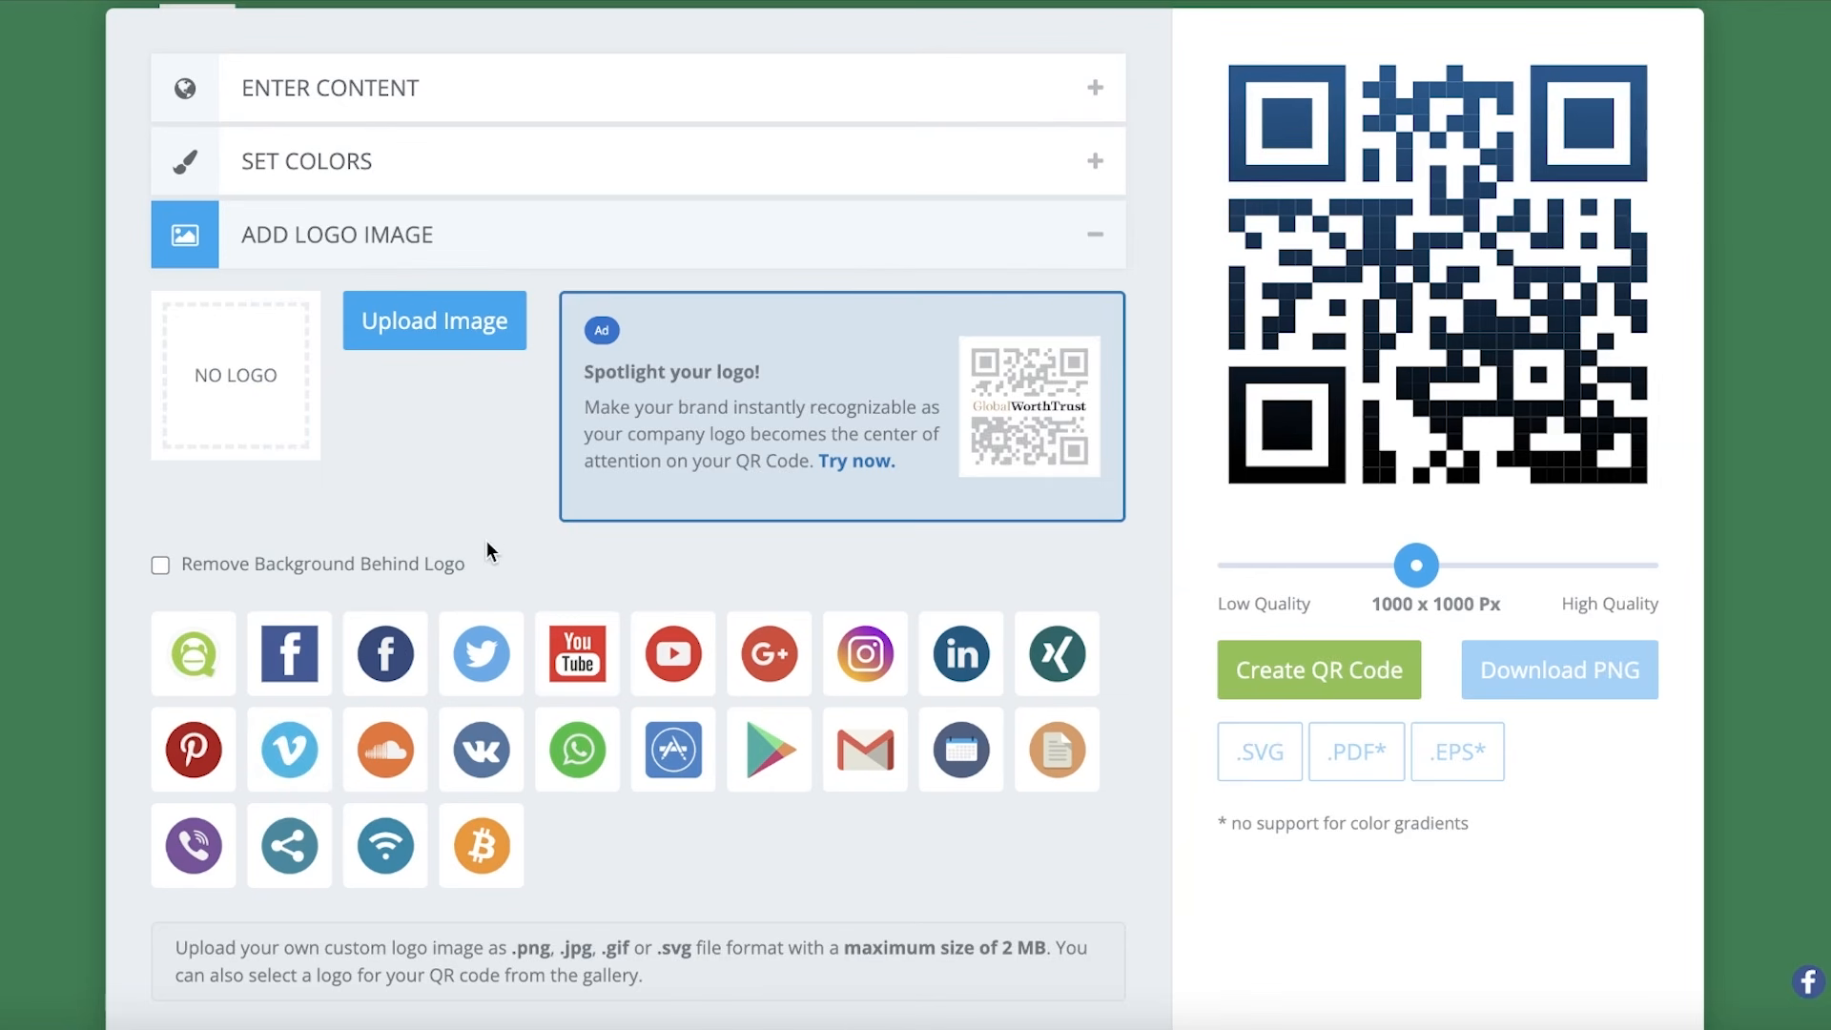
scroll(286, 349, "down", 1)
left_click(297, 193)
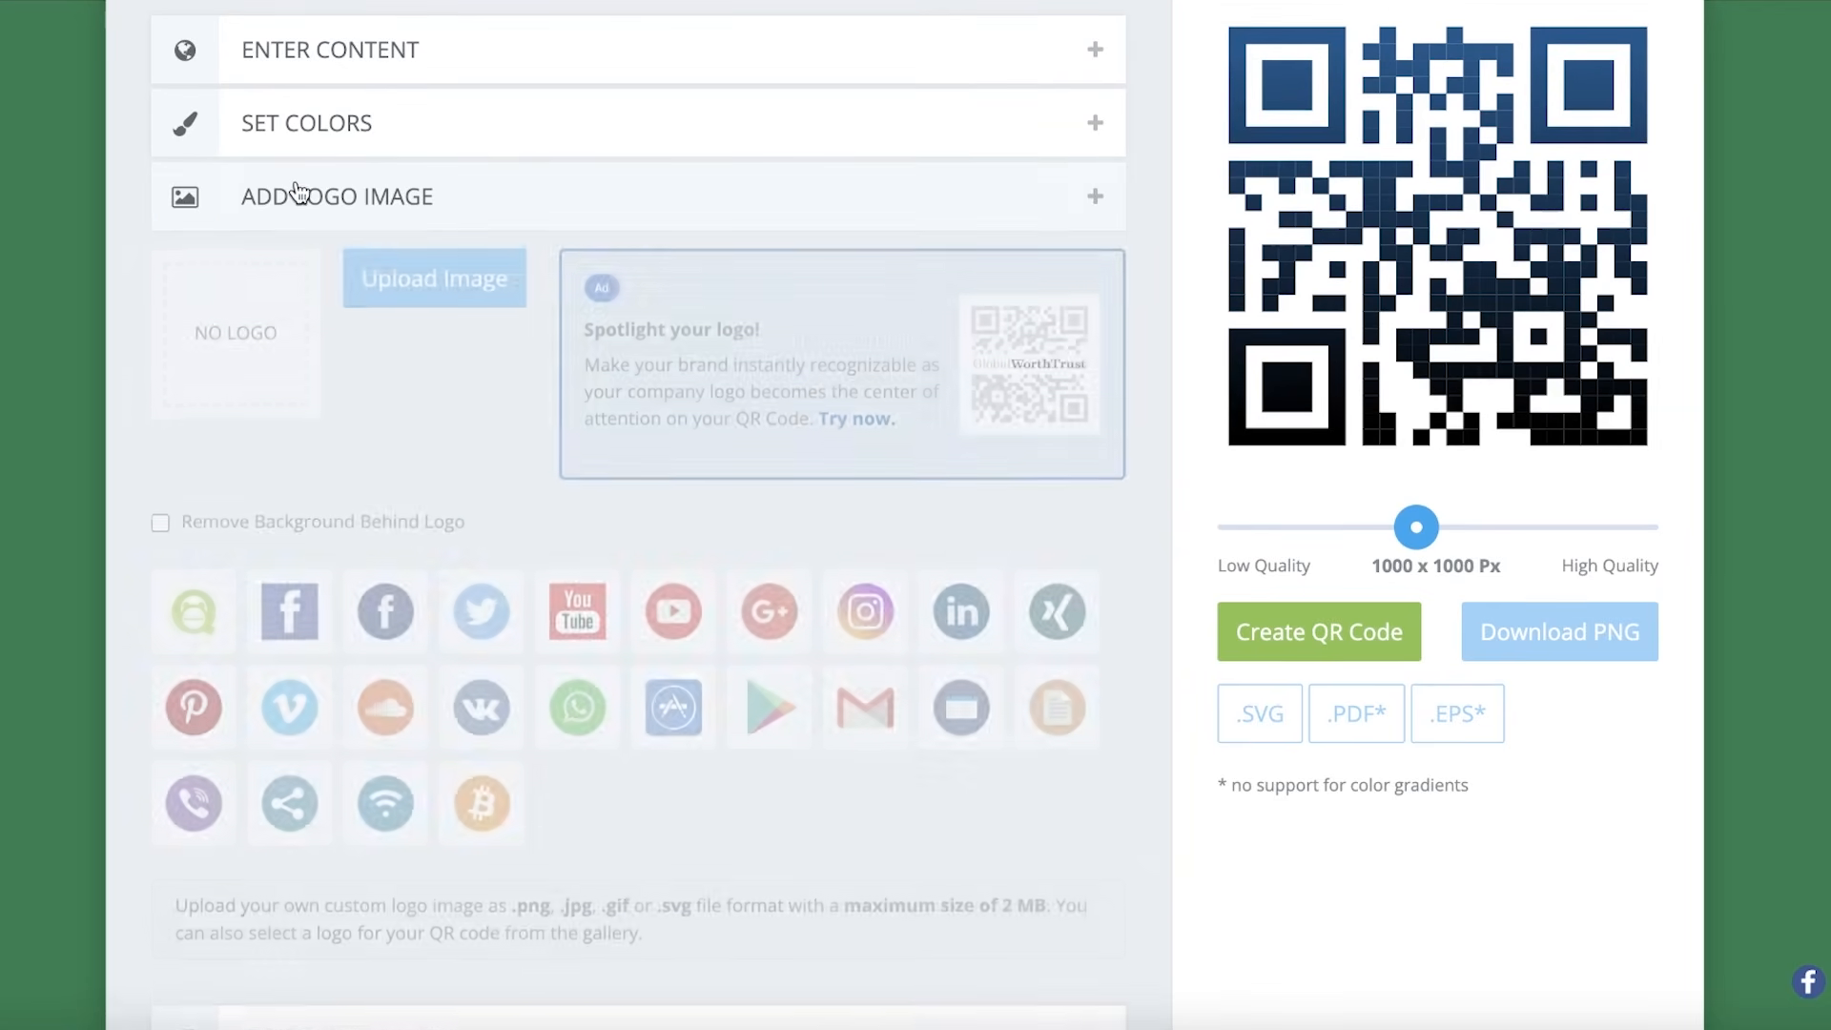
- In the QR code's design options, set the eye ball shape to the fully rounded square
left_click(426, 289)
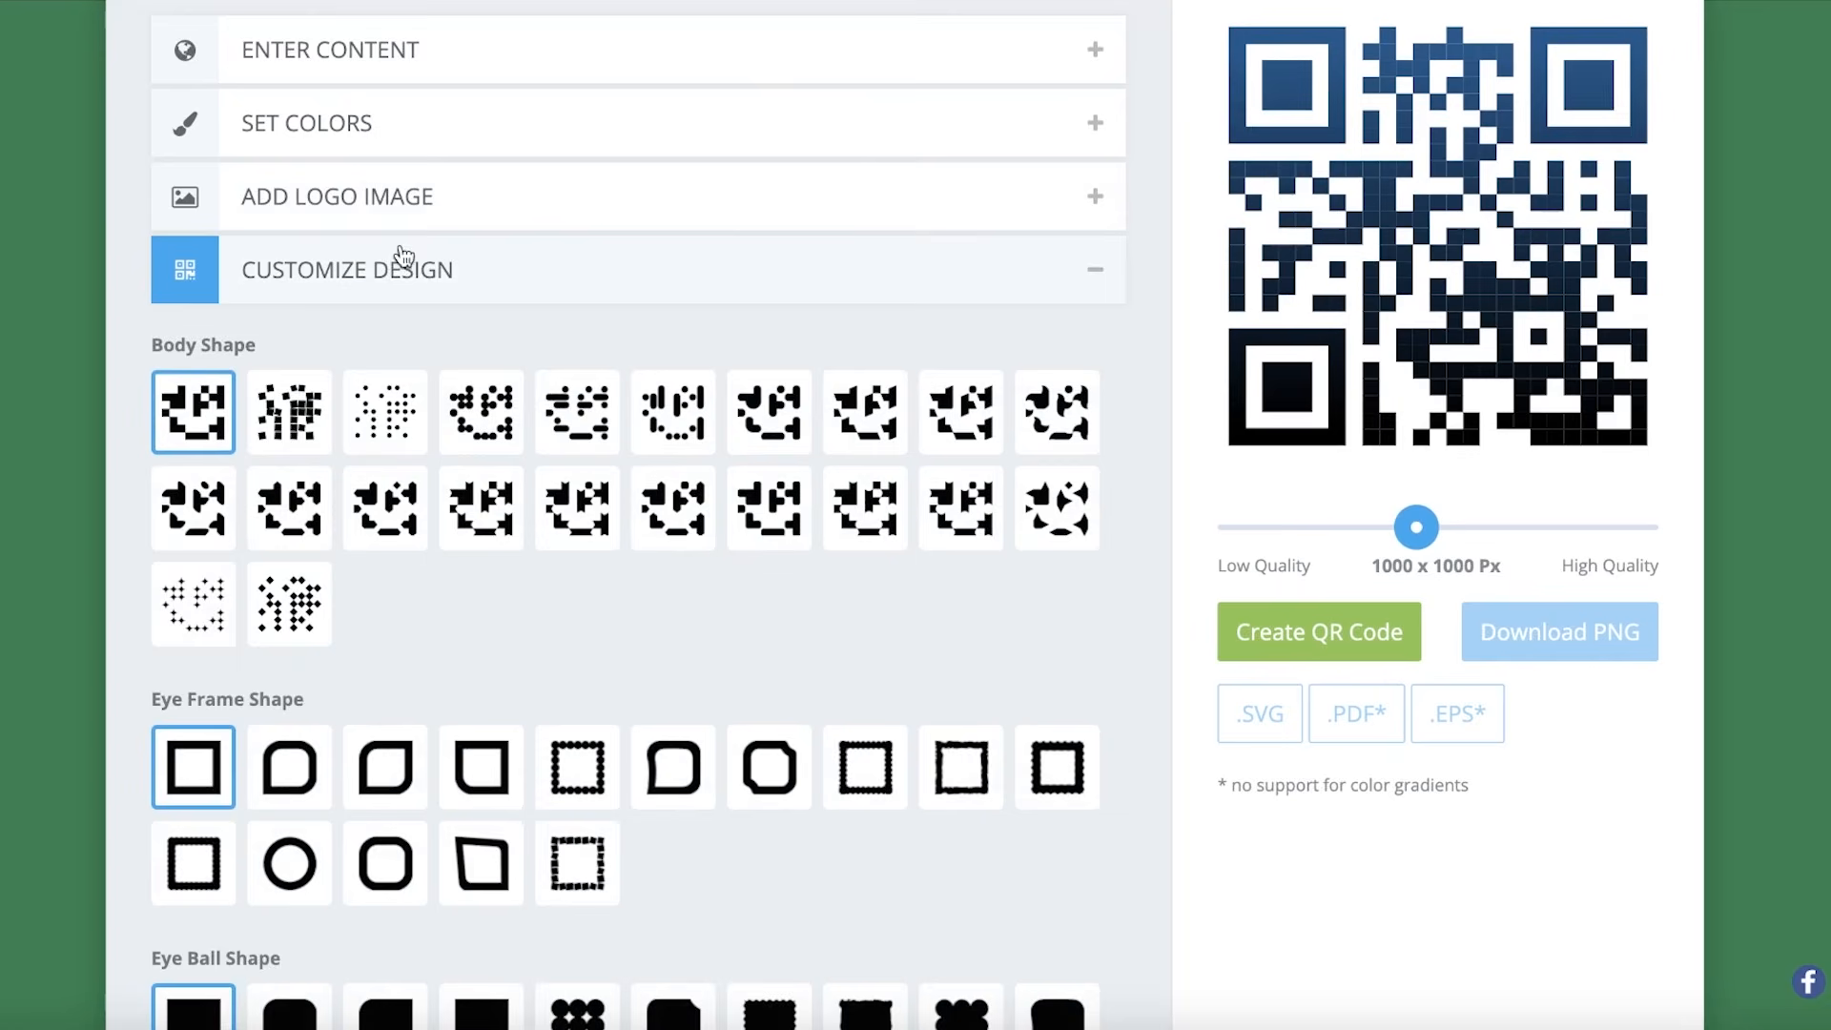
scroll(584, 346, "down", 10)
scroll(584, 345, "up", 3)
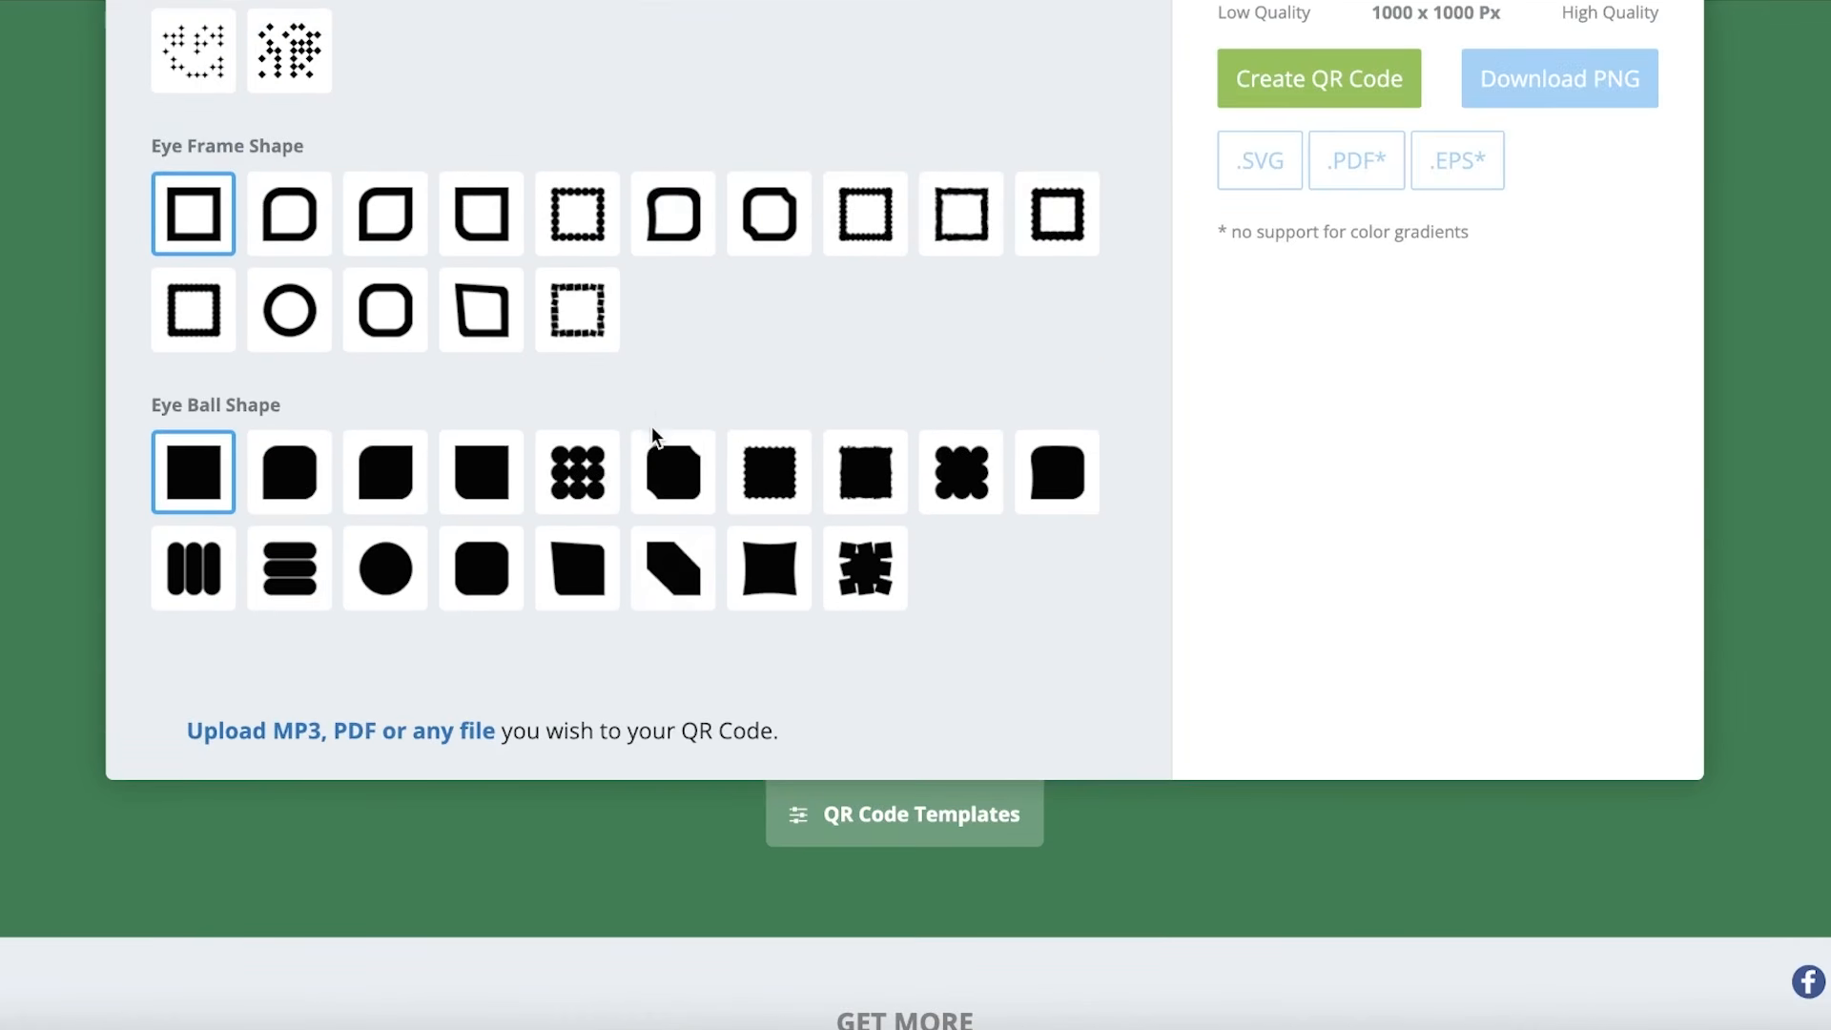
scroll(855, 399, "up", 1)
scroll(851, 391, "up", 1)
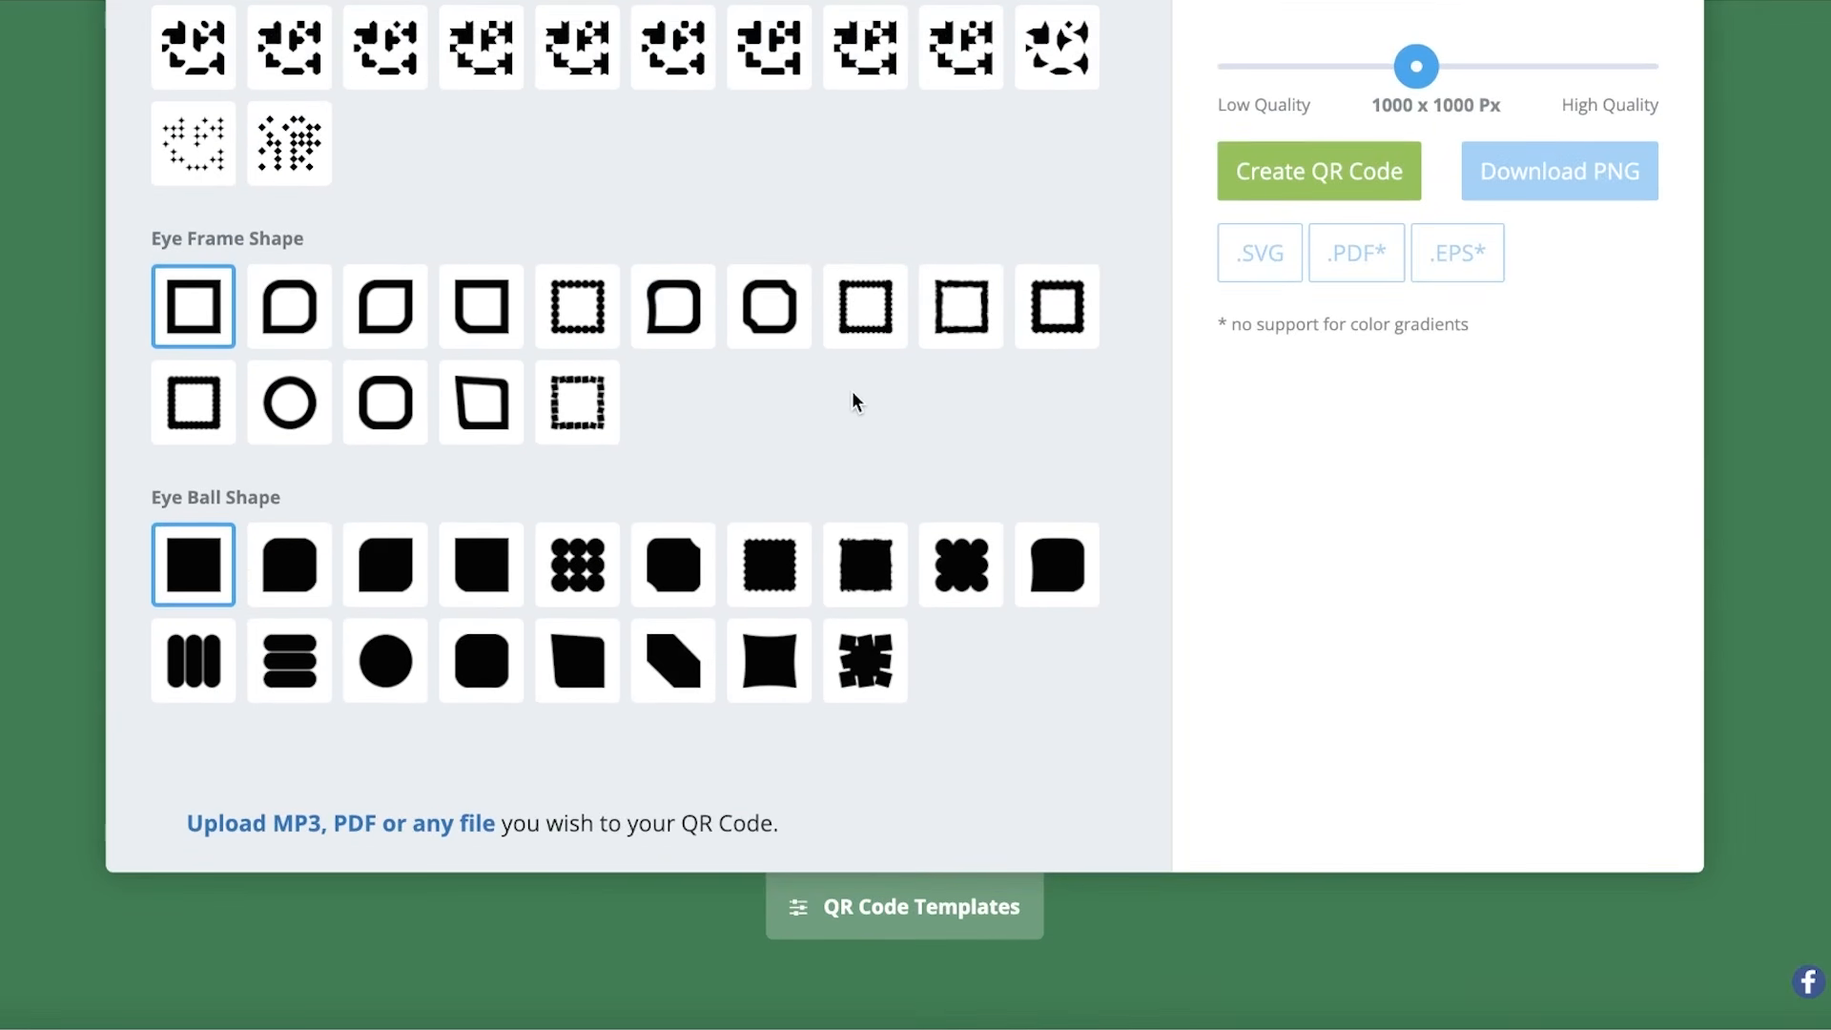
scroll(851, 391, "up", 1)
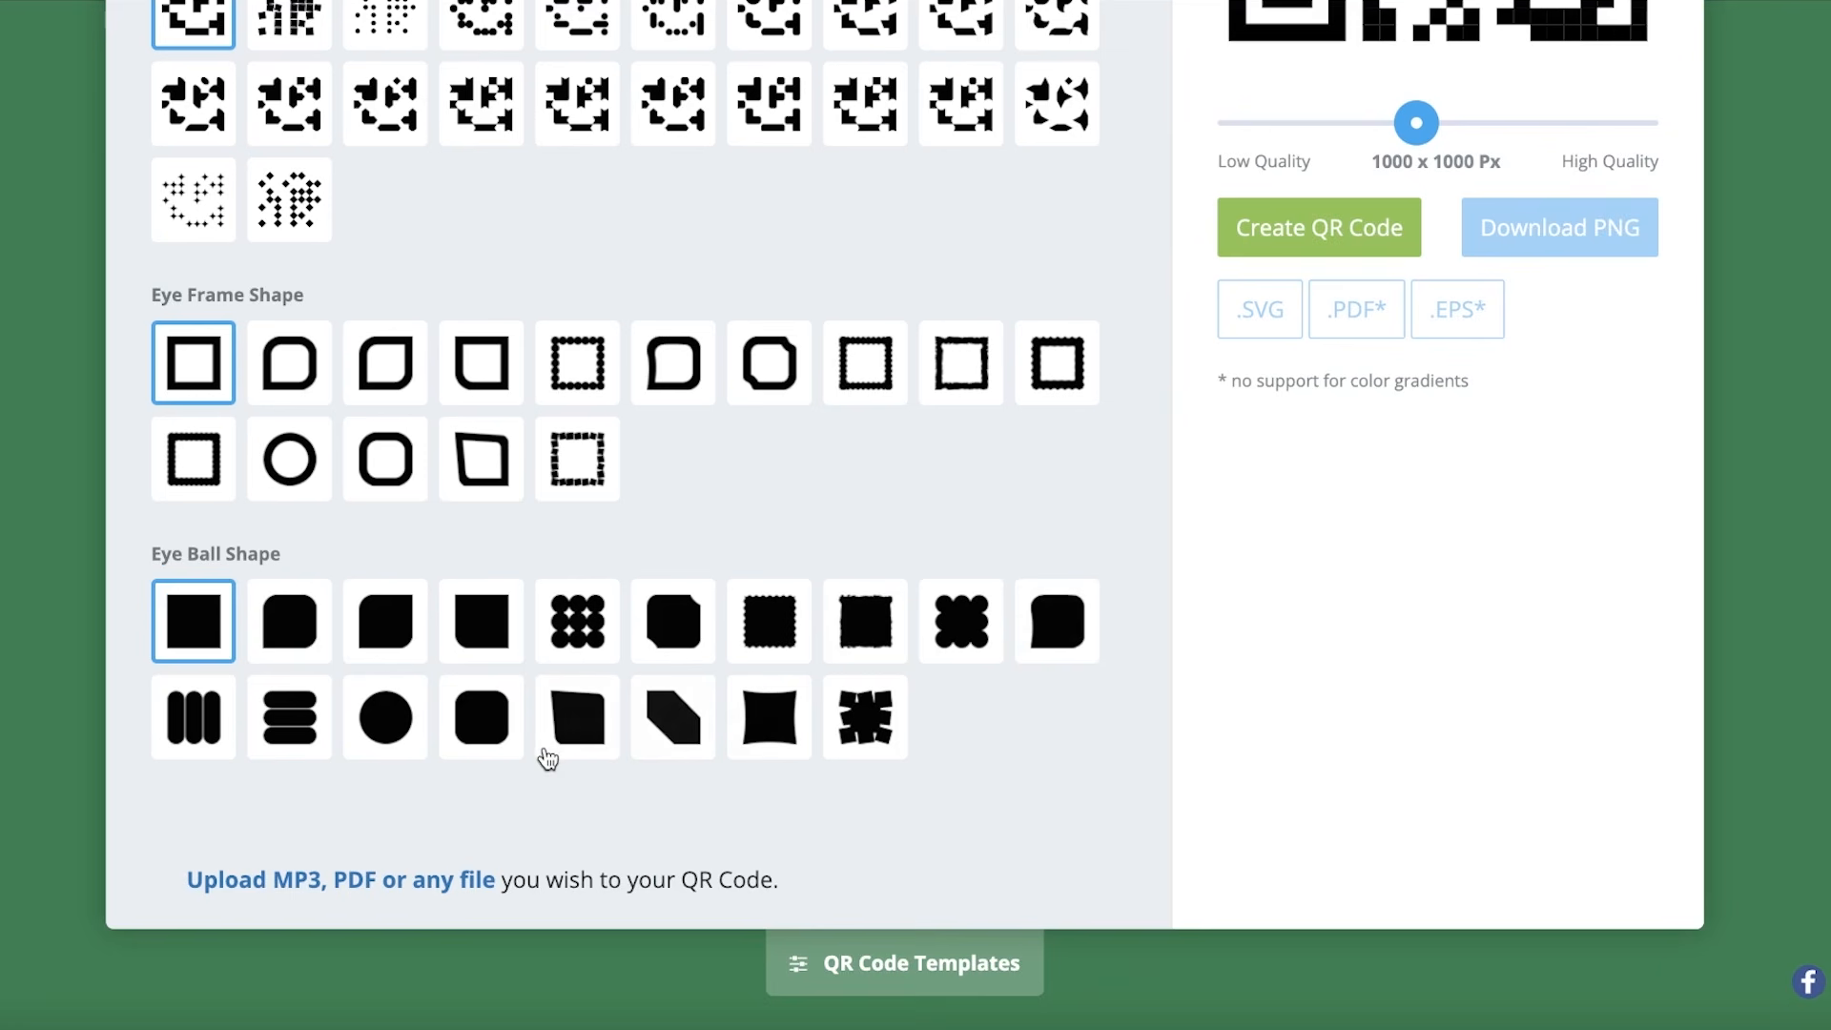
left_click(482, 717)
scroll(1053, 283, "up", 5)
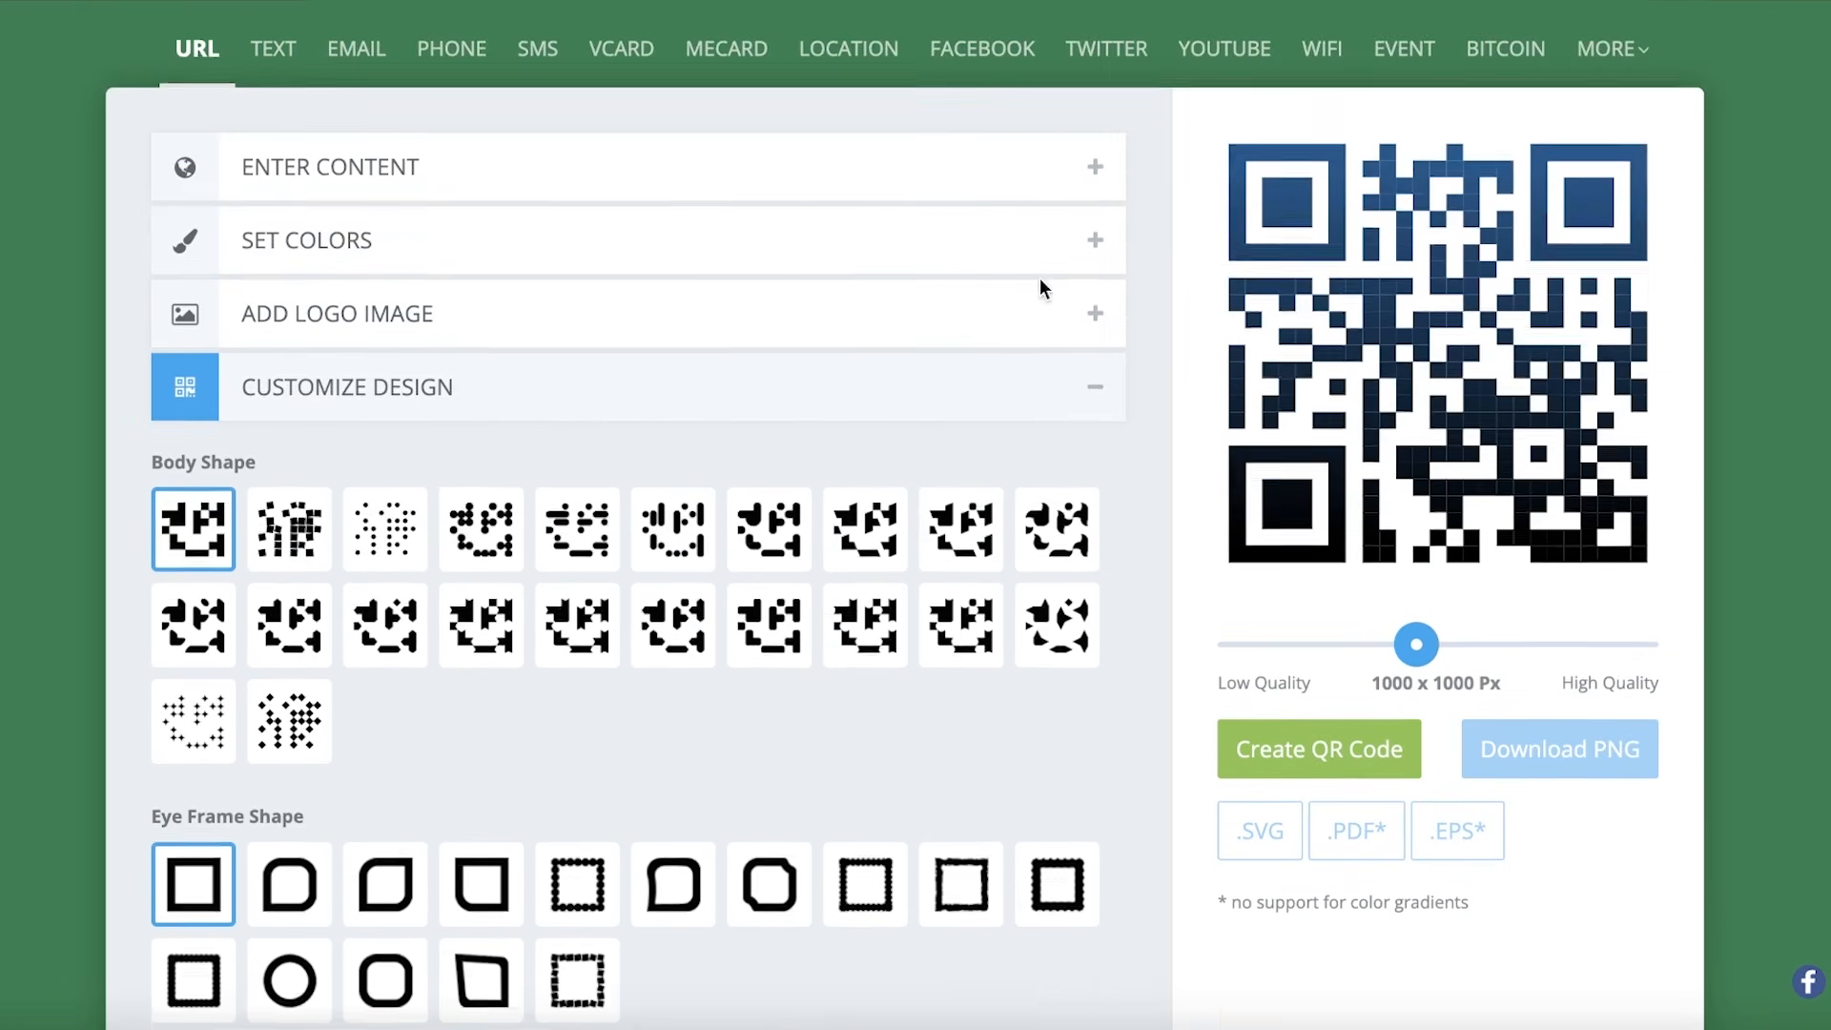
- Set the QR code's body shape to the smoothly connected style with rounded ends
scroll(1036, 287, "down", 5)
scroll(871, 359, "up", 3)
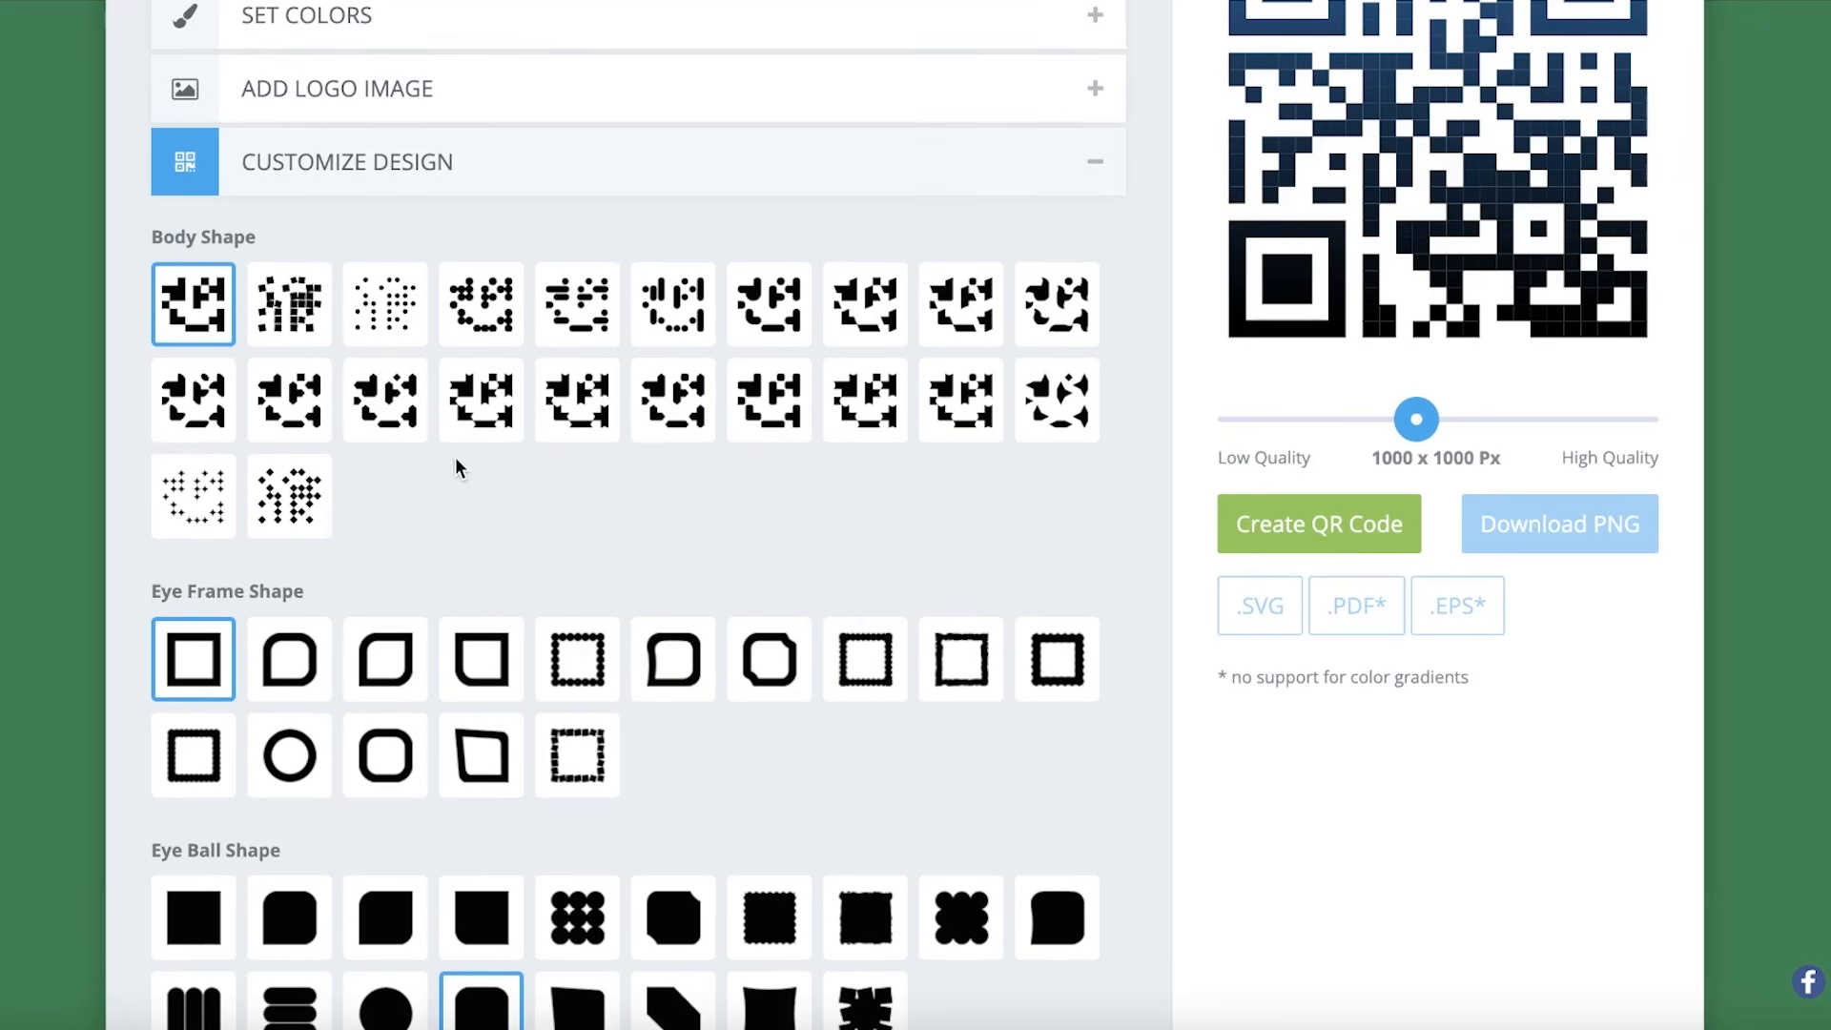
scroll(626, 461, "up", 1)
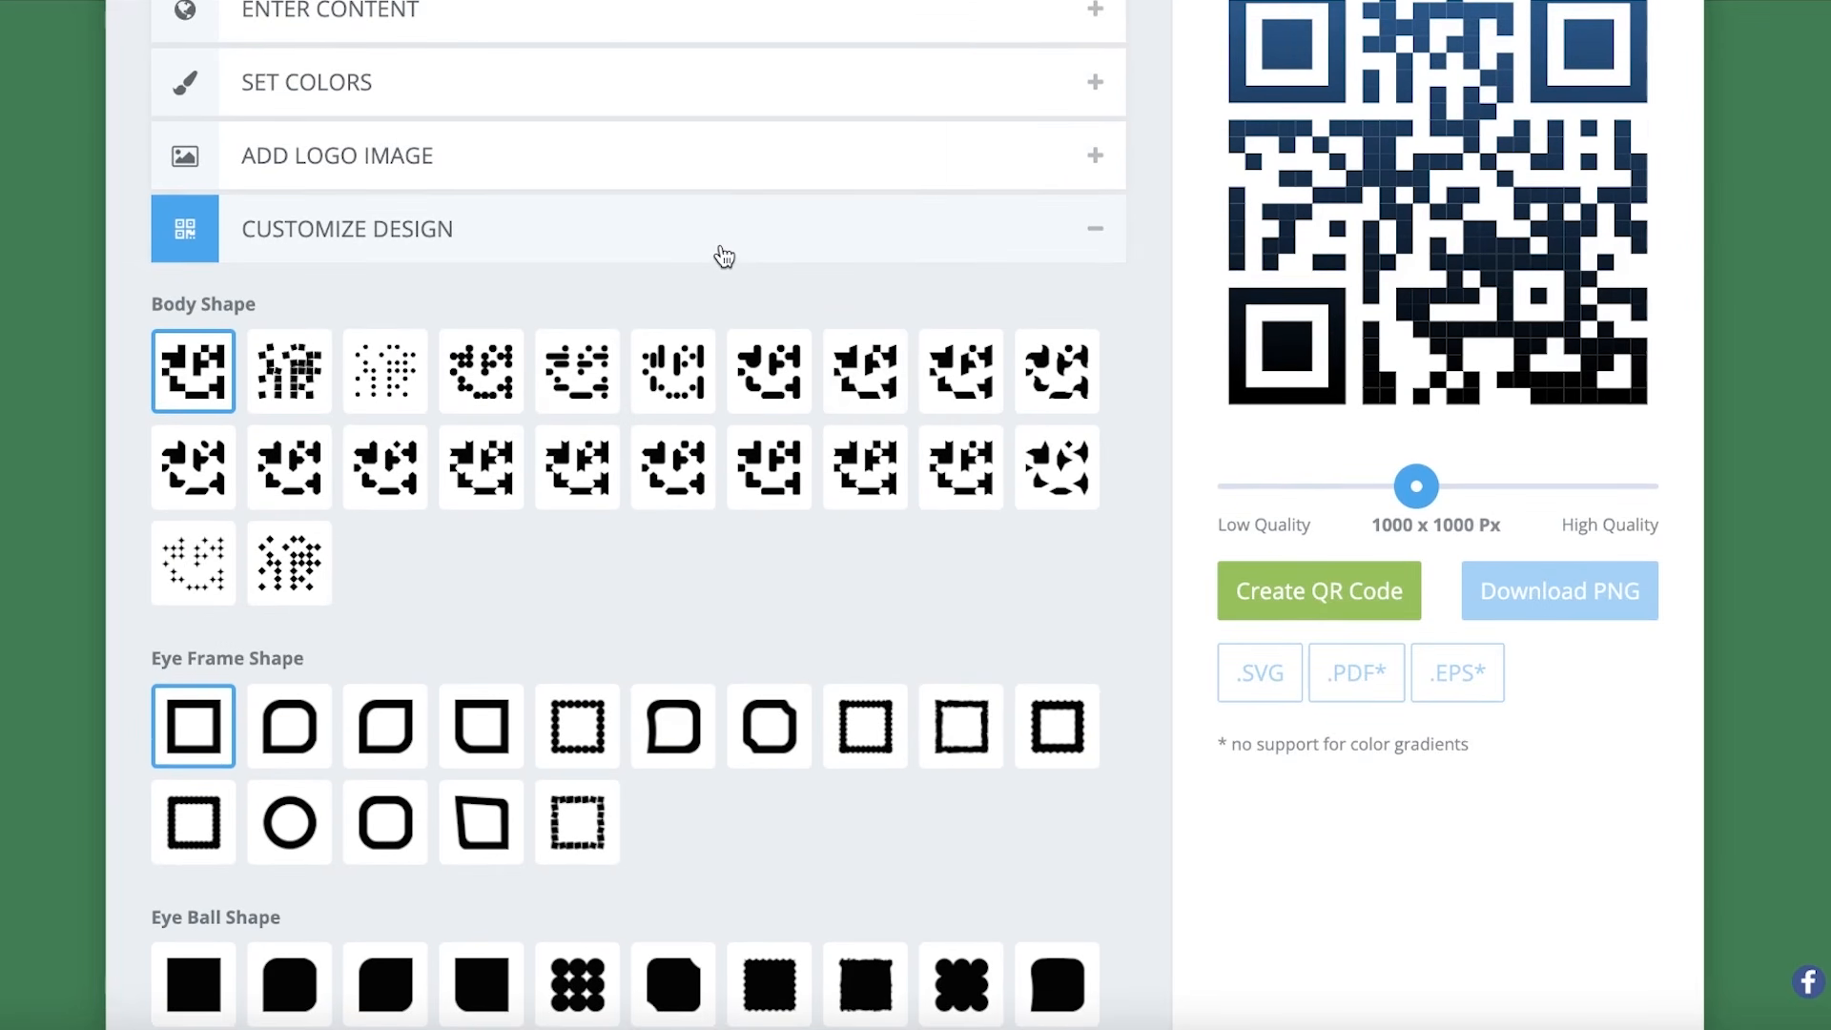
left_click(675, 381)
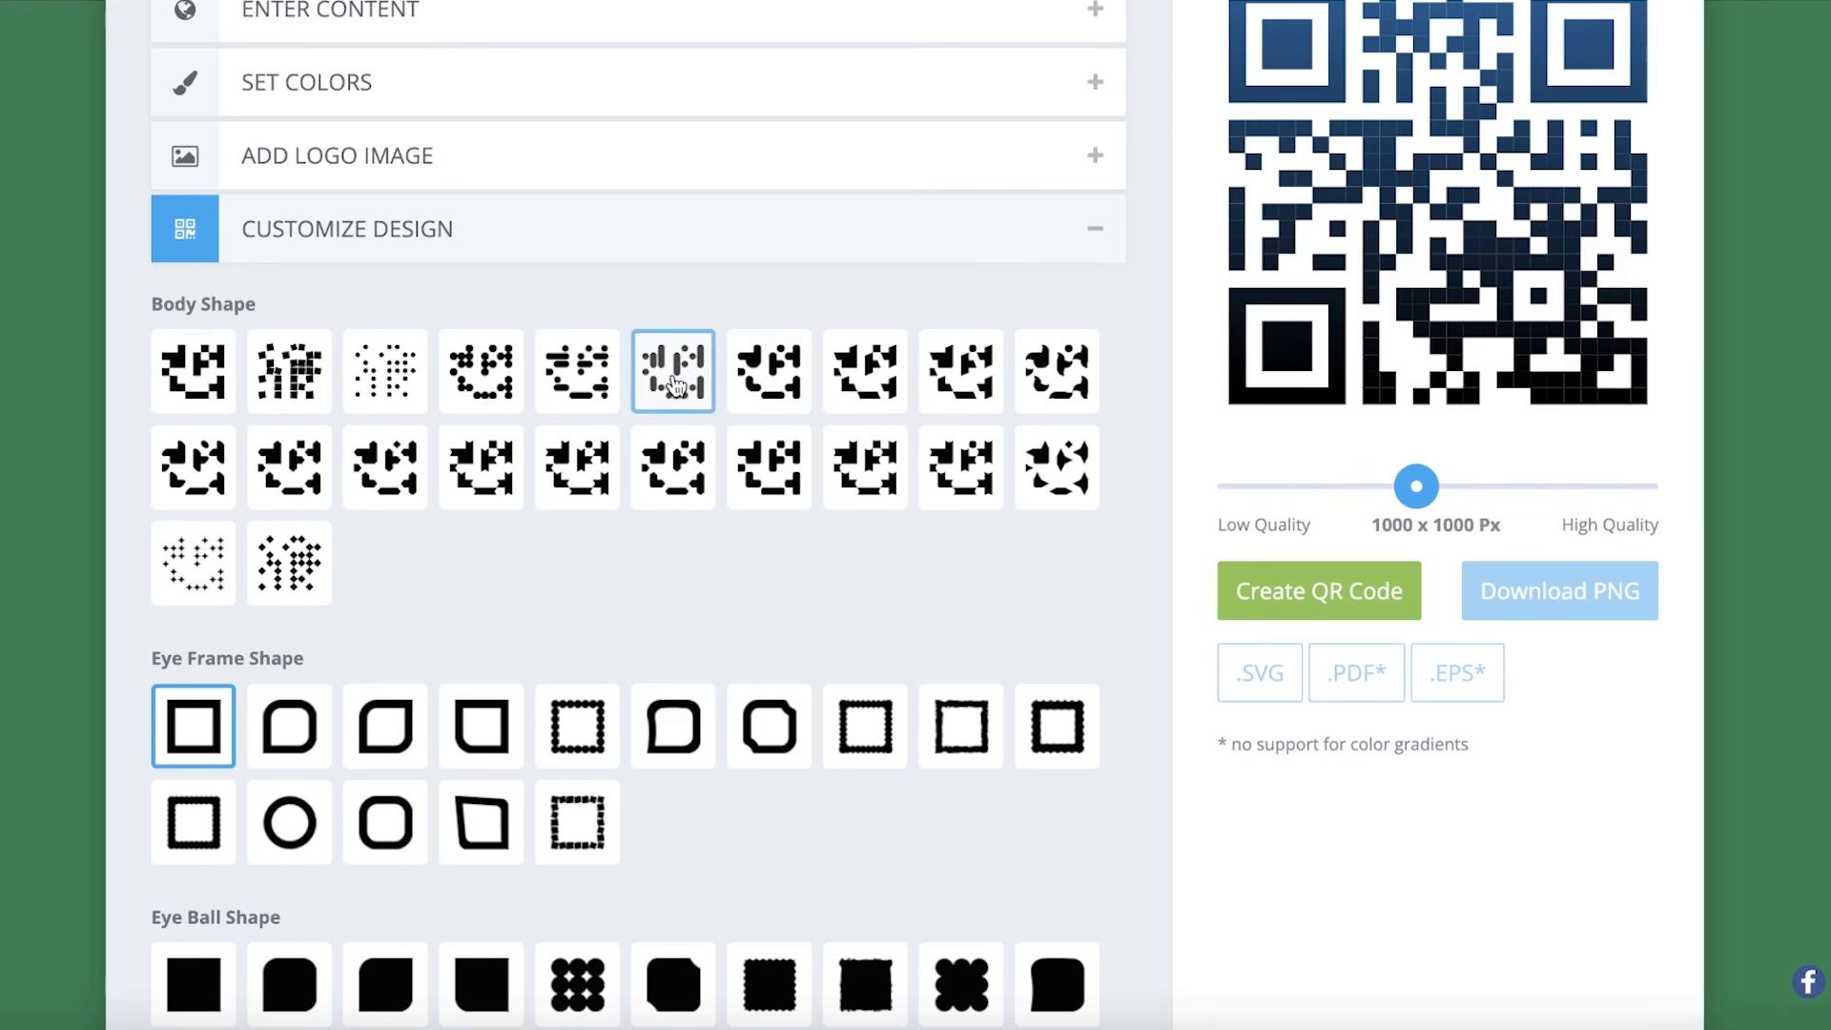
left_click(769, 372)
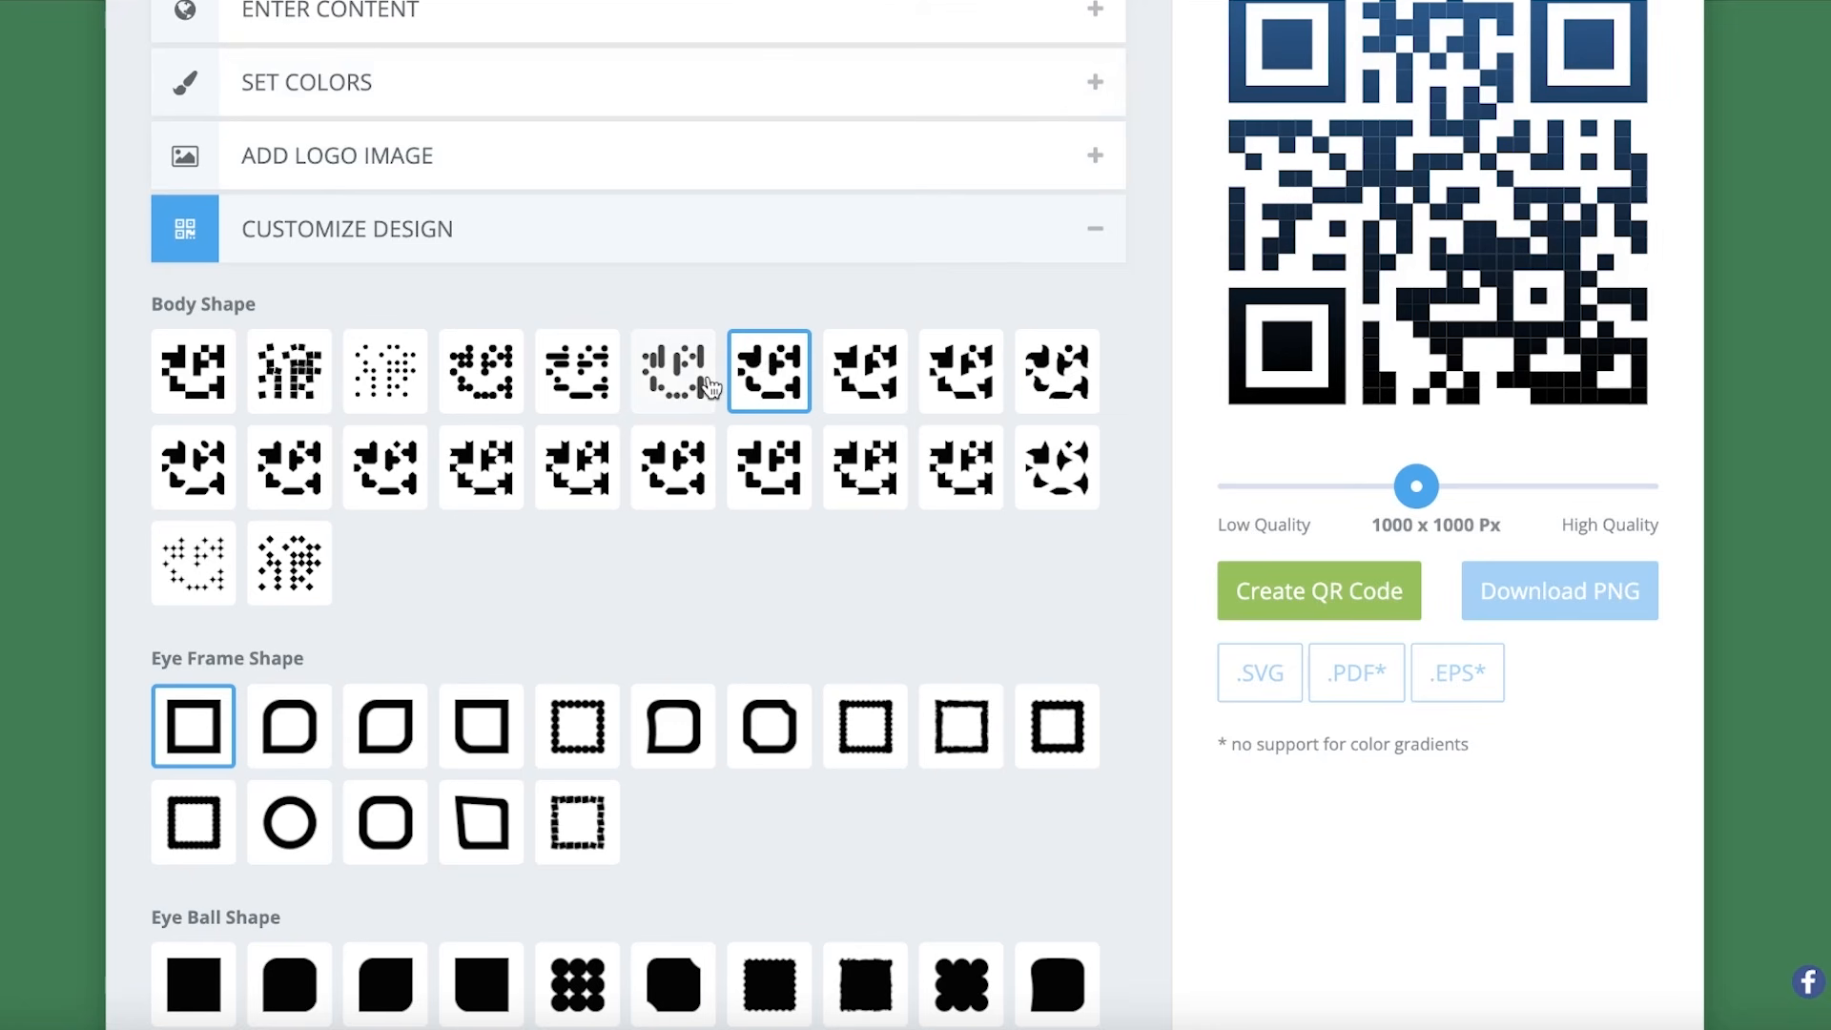
- Generate the customized QR code at 1000 x 1000 px, download it as SVG and dismiss the ad
scroll(706, 386, "up", 1)
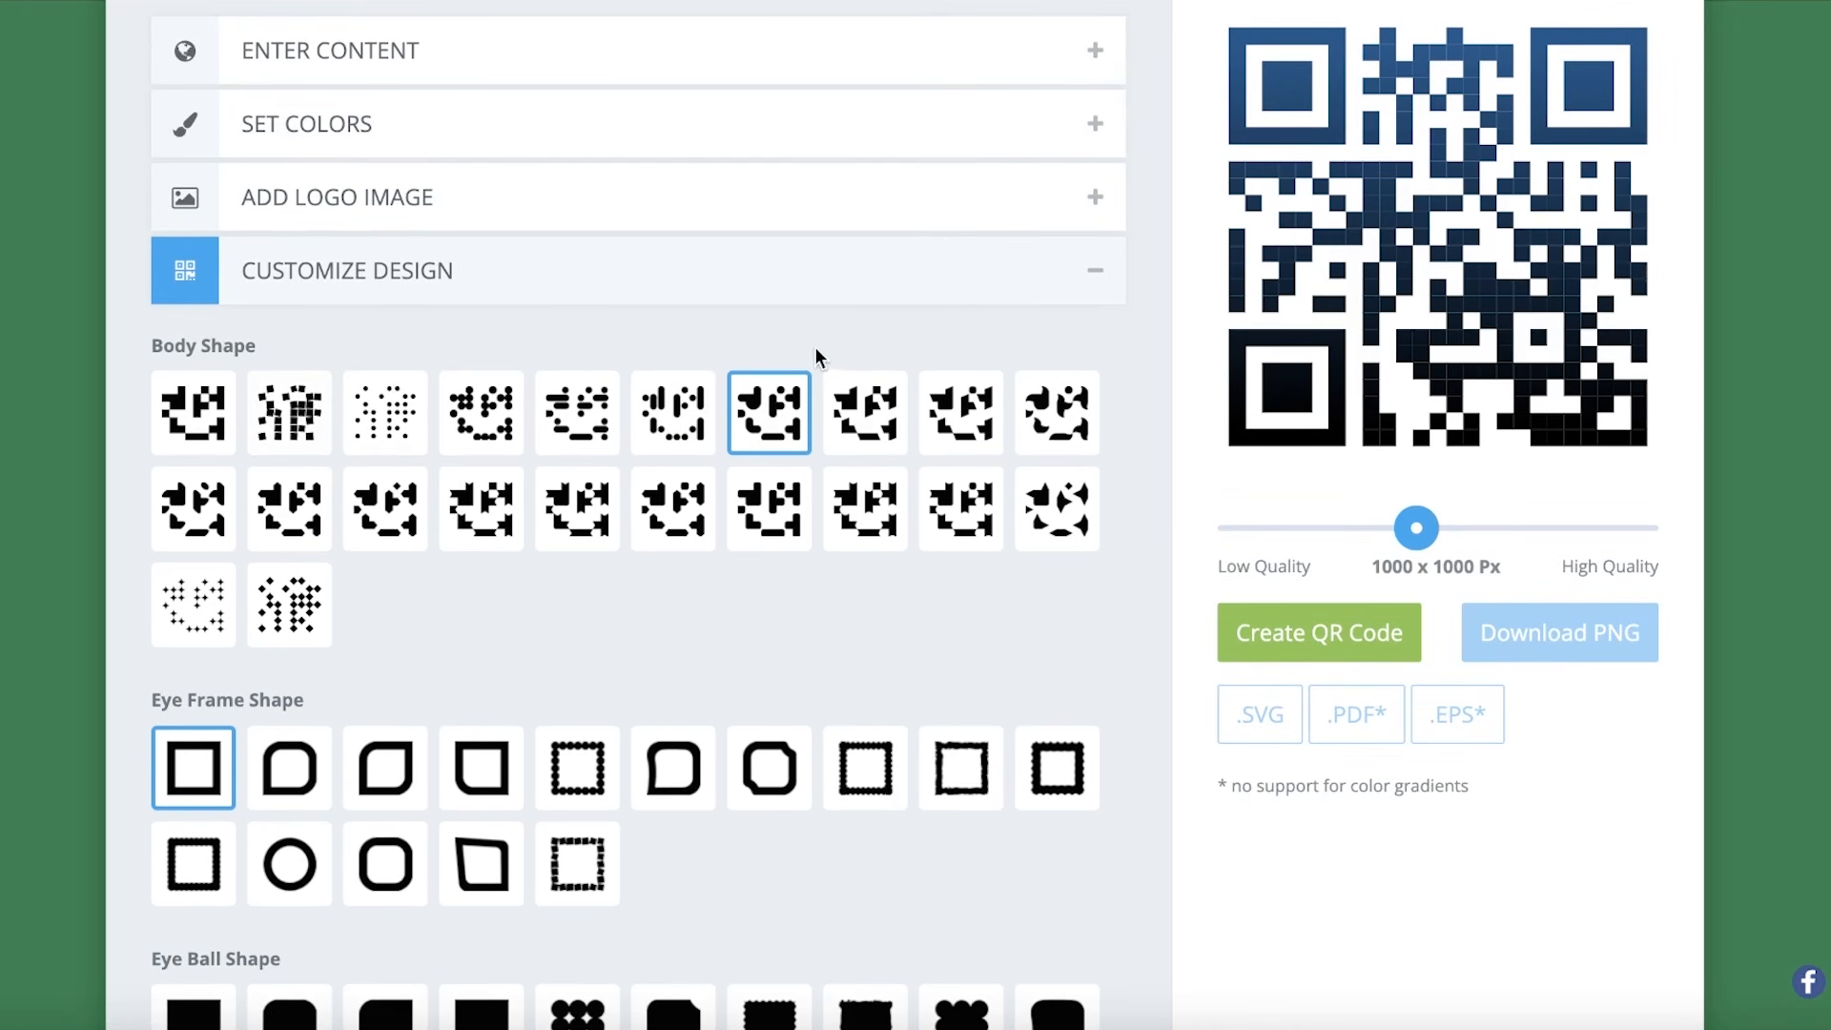
scroll(902, 317, "up", 3)
scroll(1140, 690, "down", 3)
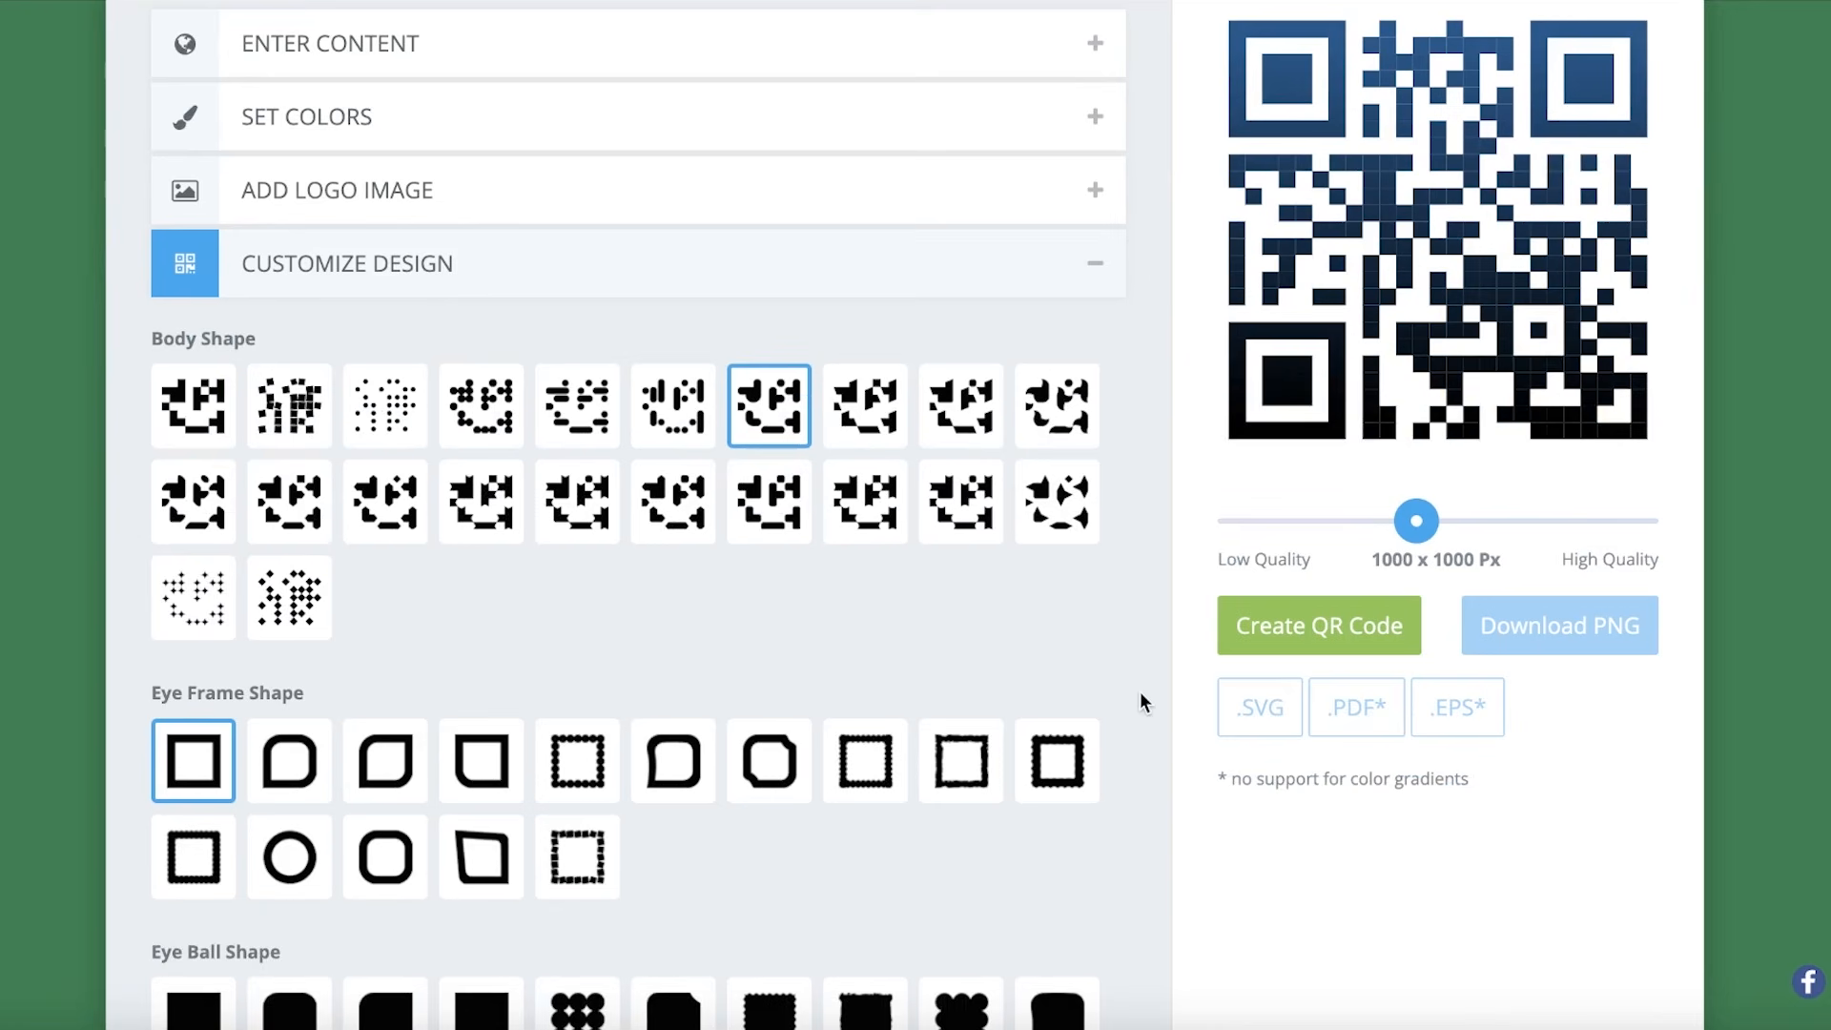
left_click(1263, 627)
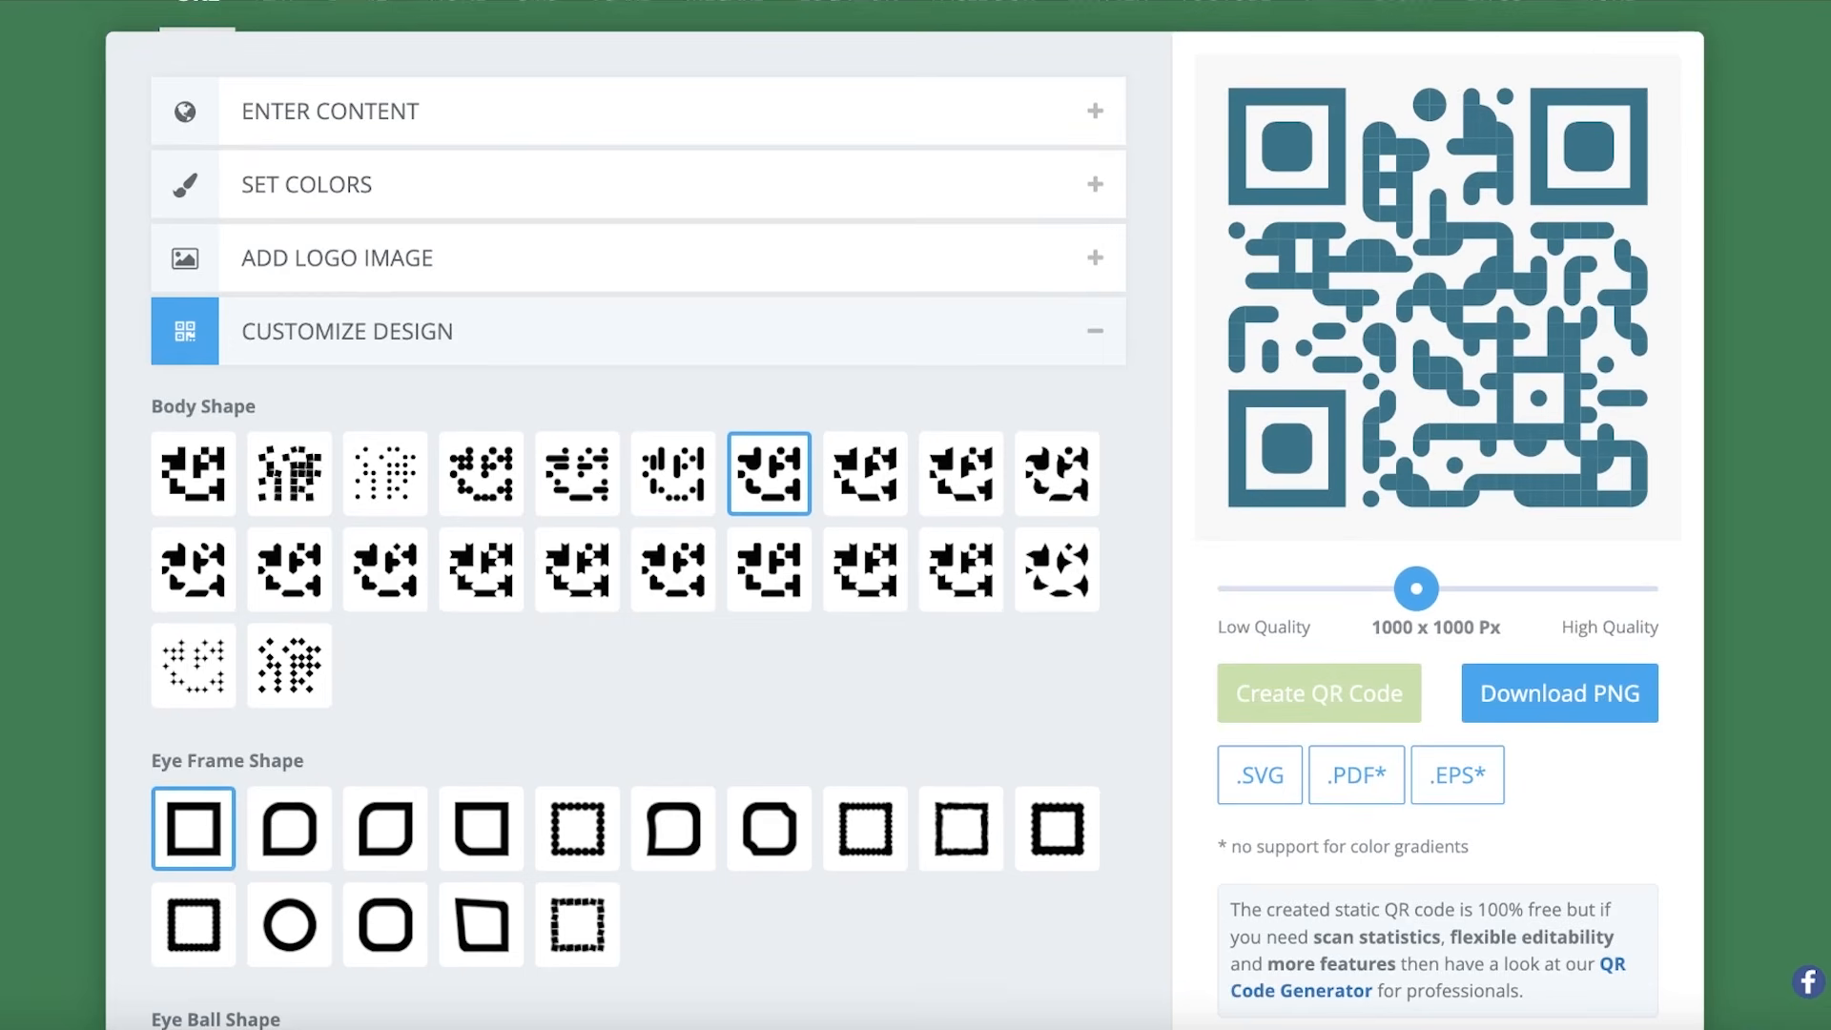
scroll(1330, 359, "up", 1)
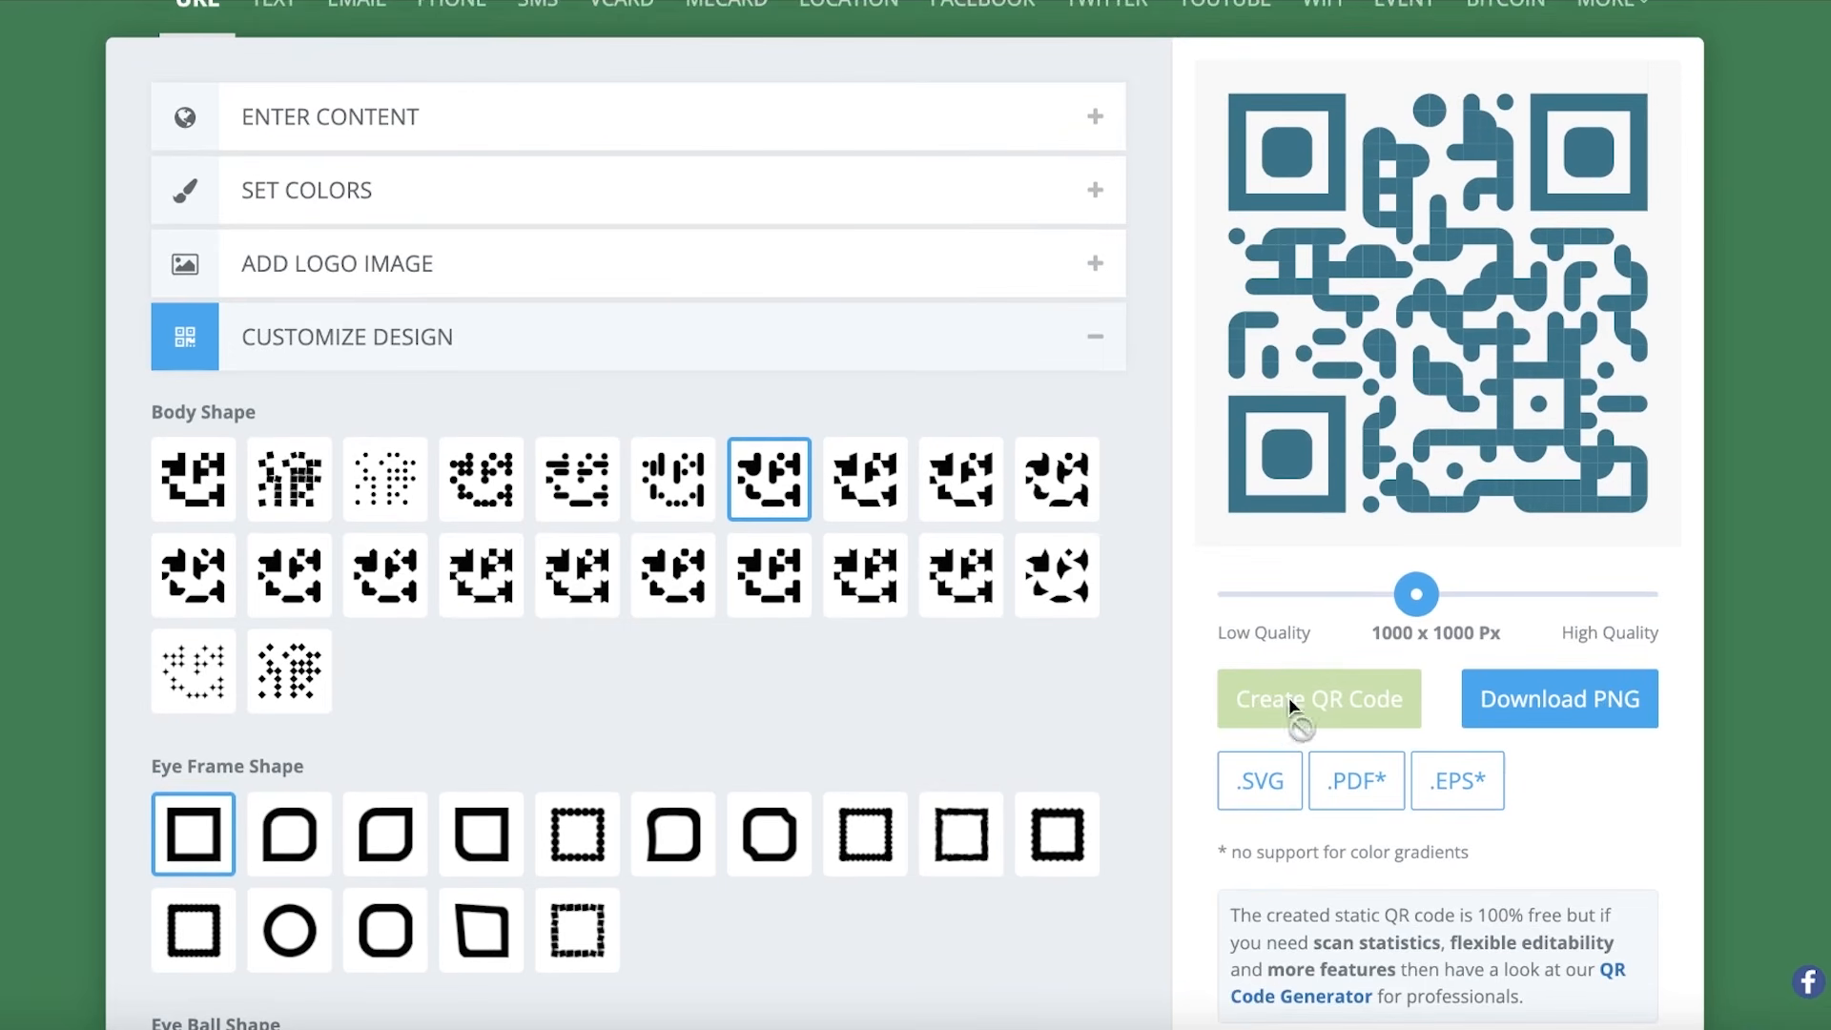
left_click(1284, 790)
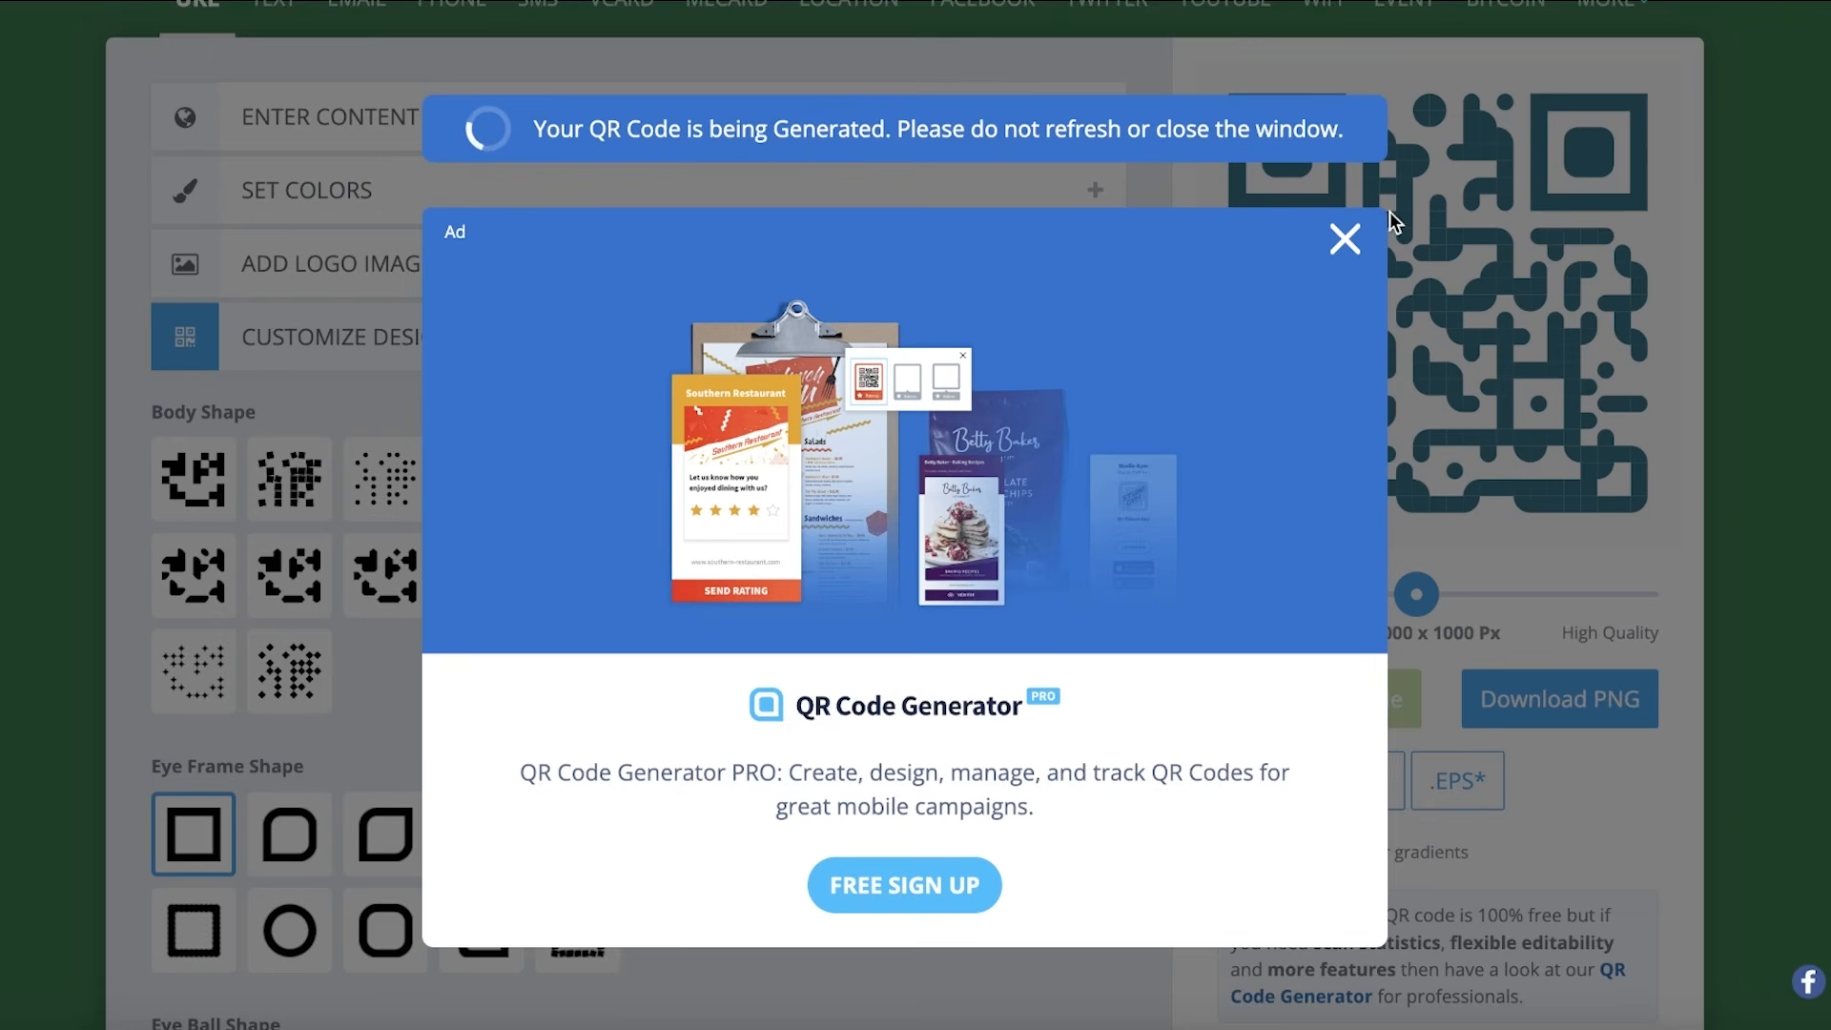
left_click(1345, 238)
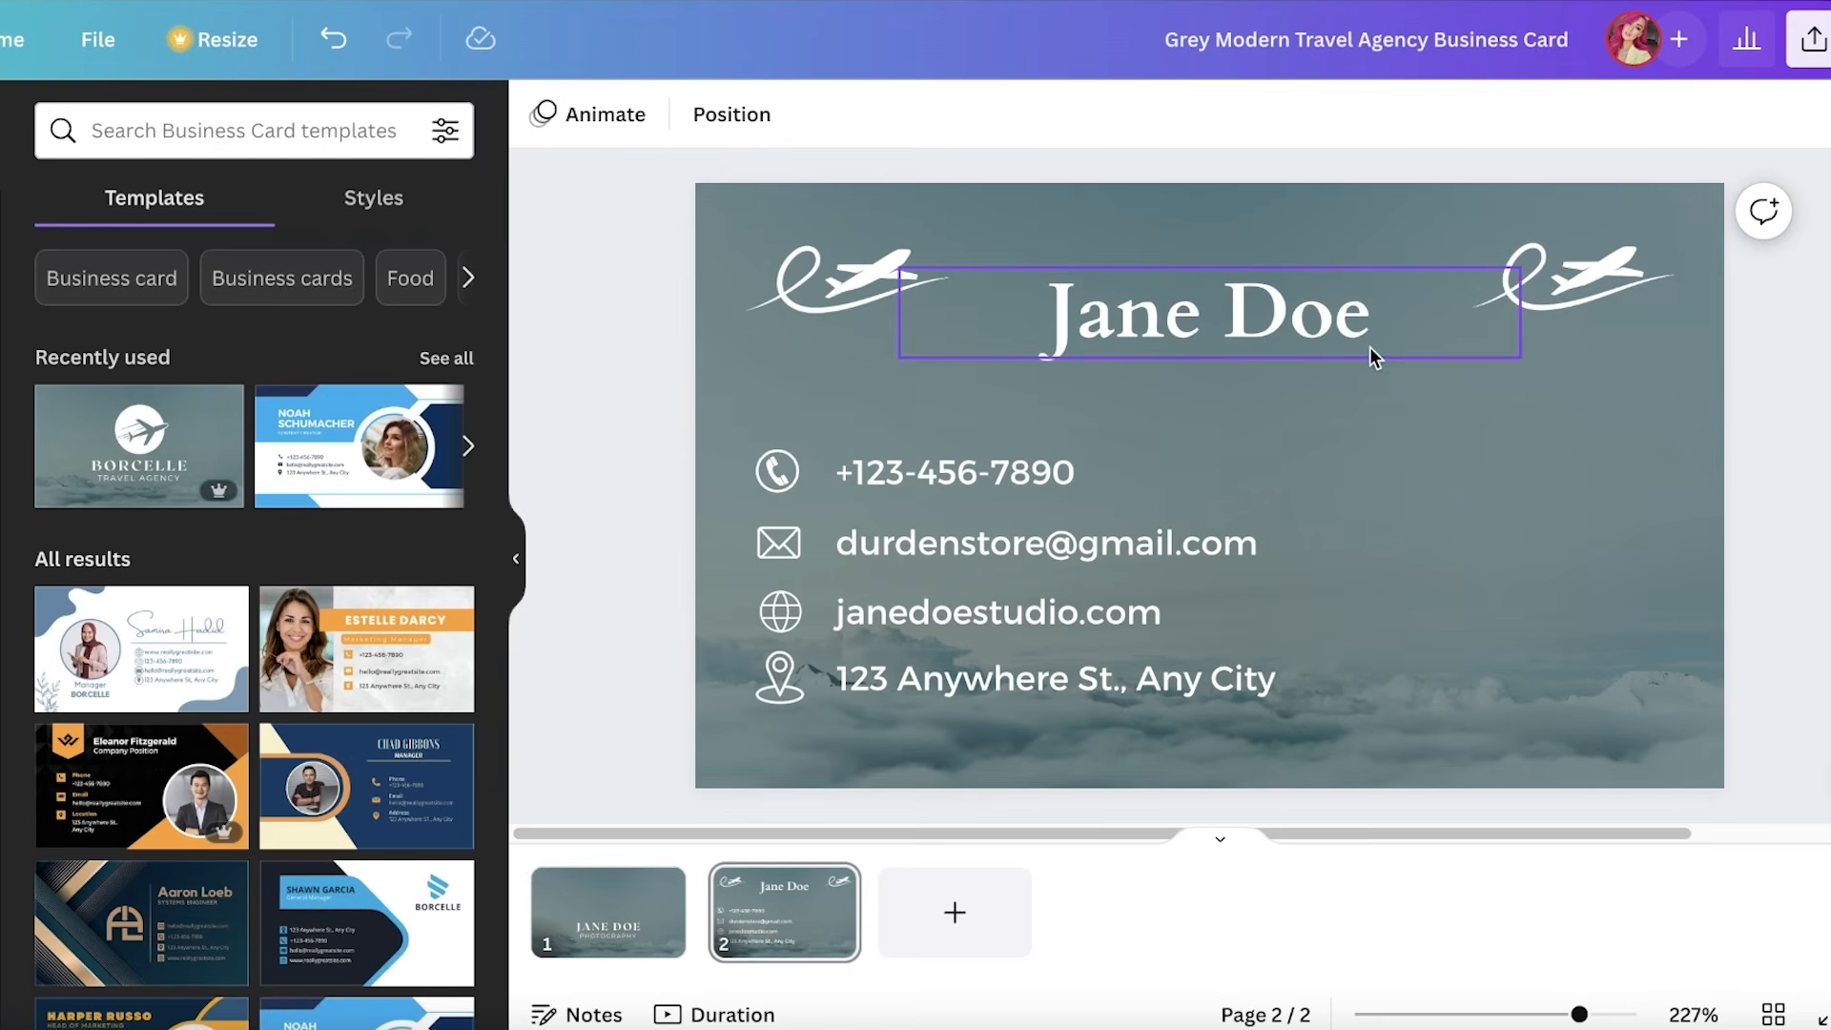
- Switch to the Canva card and add the downloaded qr-code.png to page 2, shrunk and placed to the right of the contact details
left_click(1740, 1)
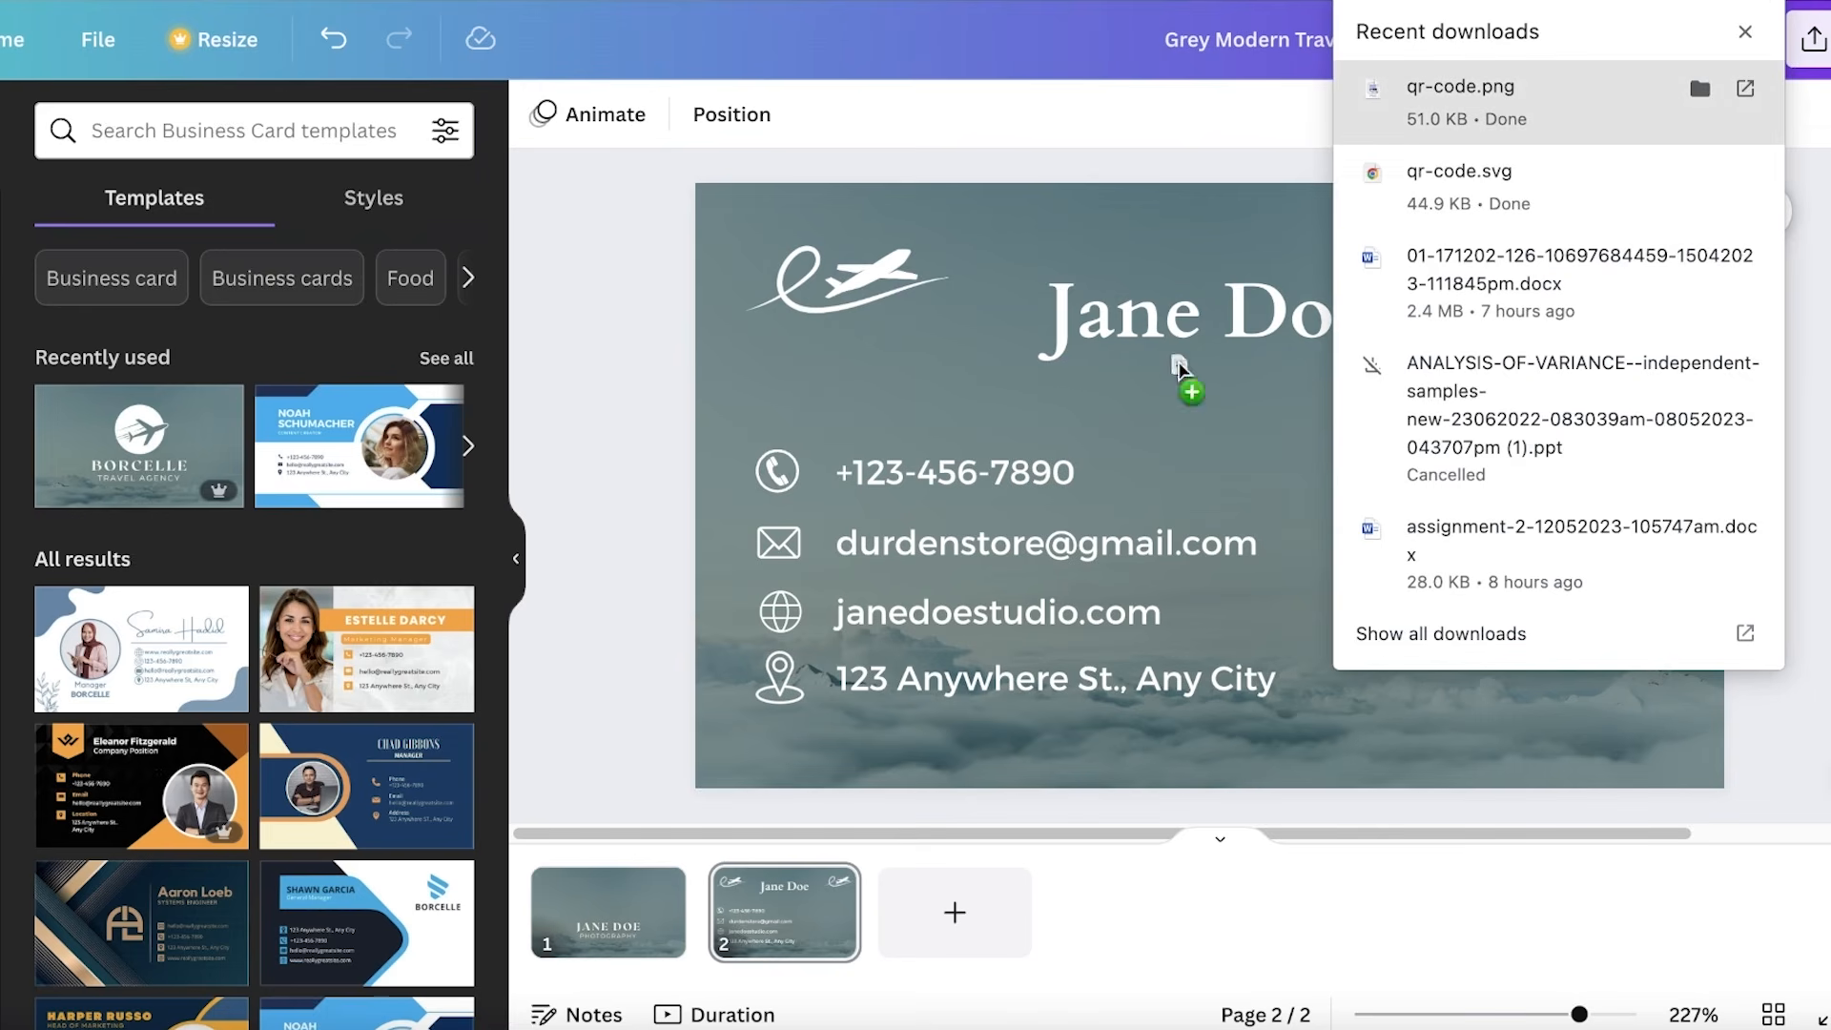
left_click_drag(1180, 368, 1137, 449)
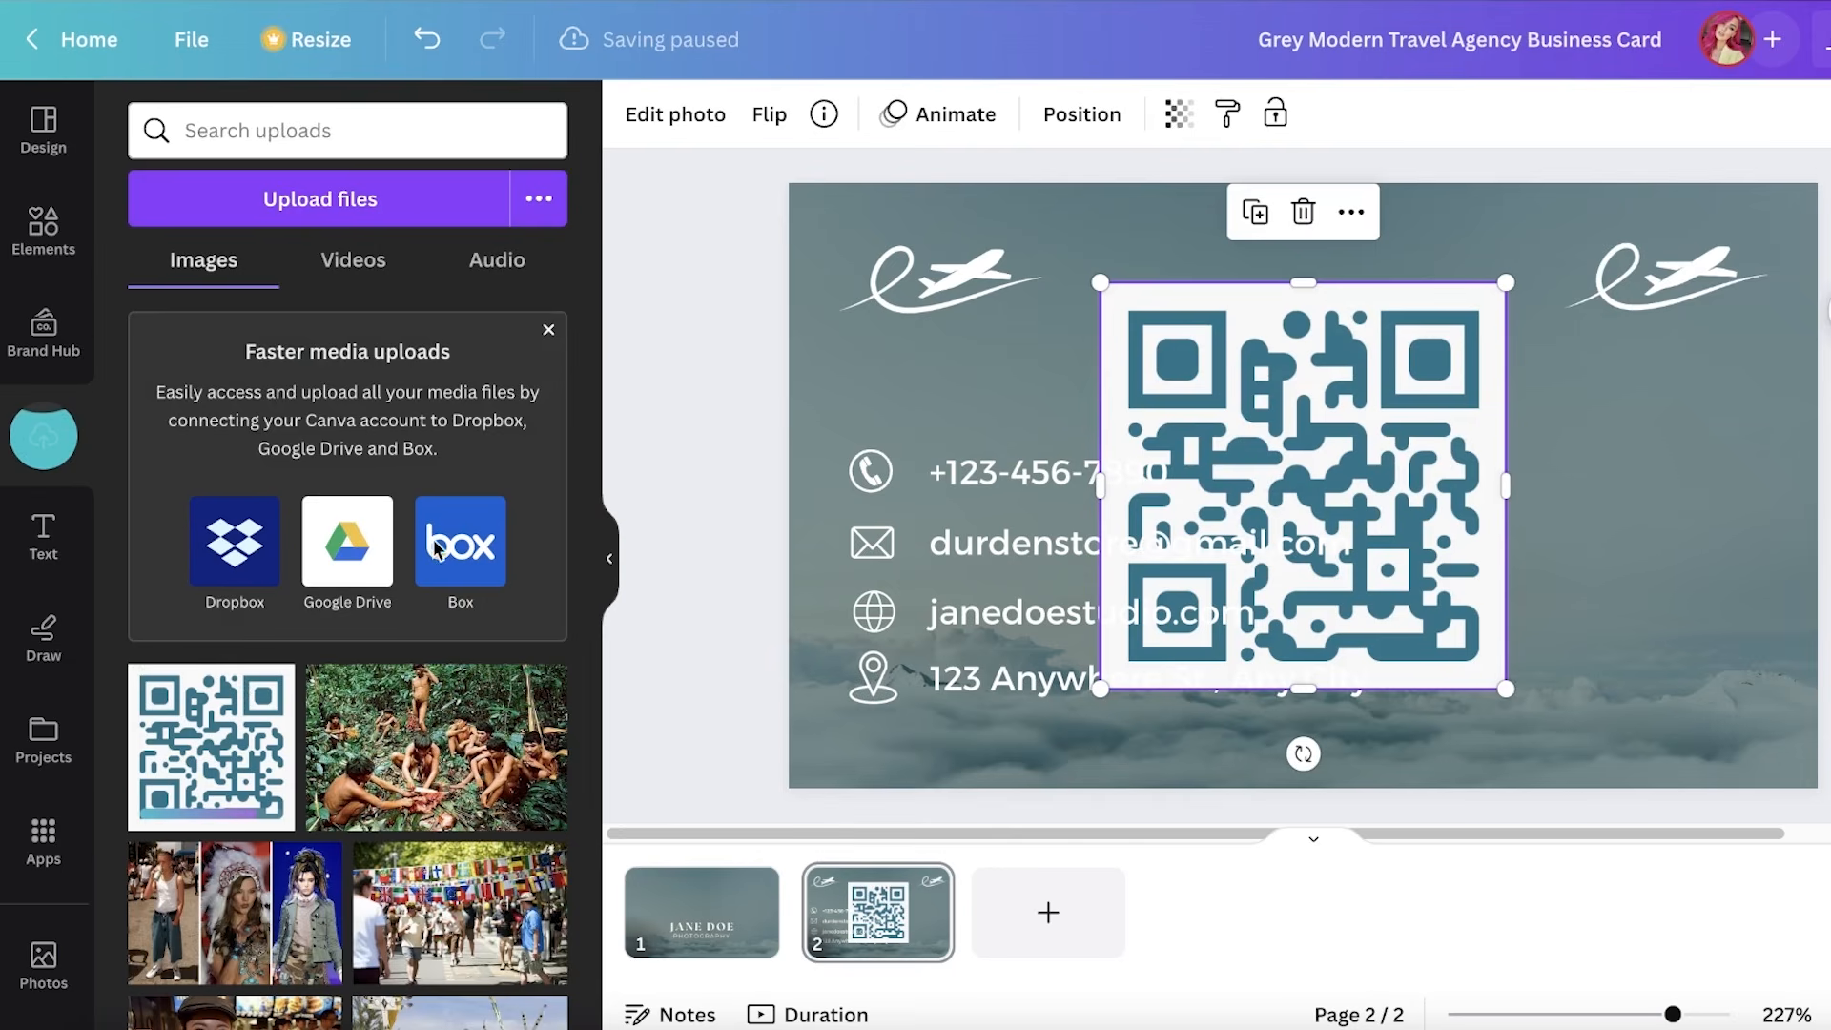
left_click_drag(1092, 282, 1259, 439)
left_click_drag(1389, 492, 1622, 471)
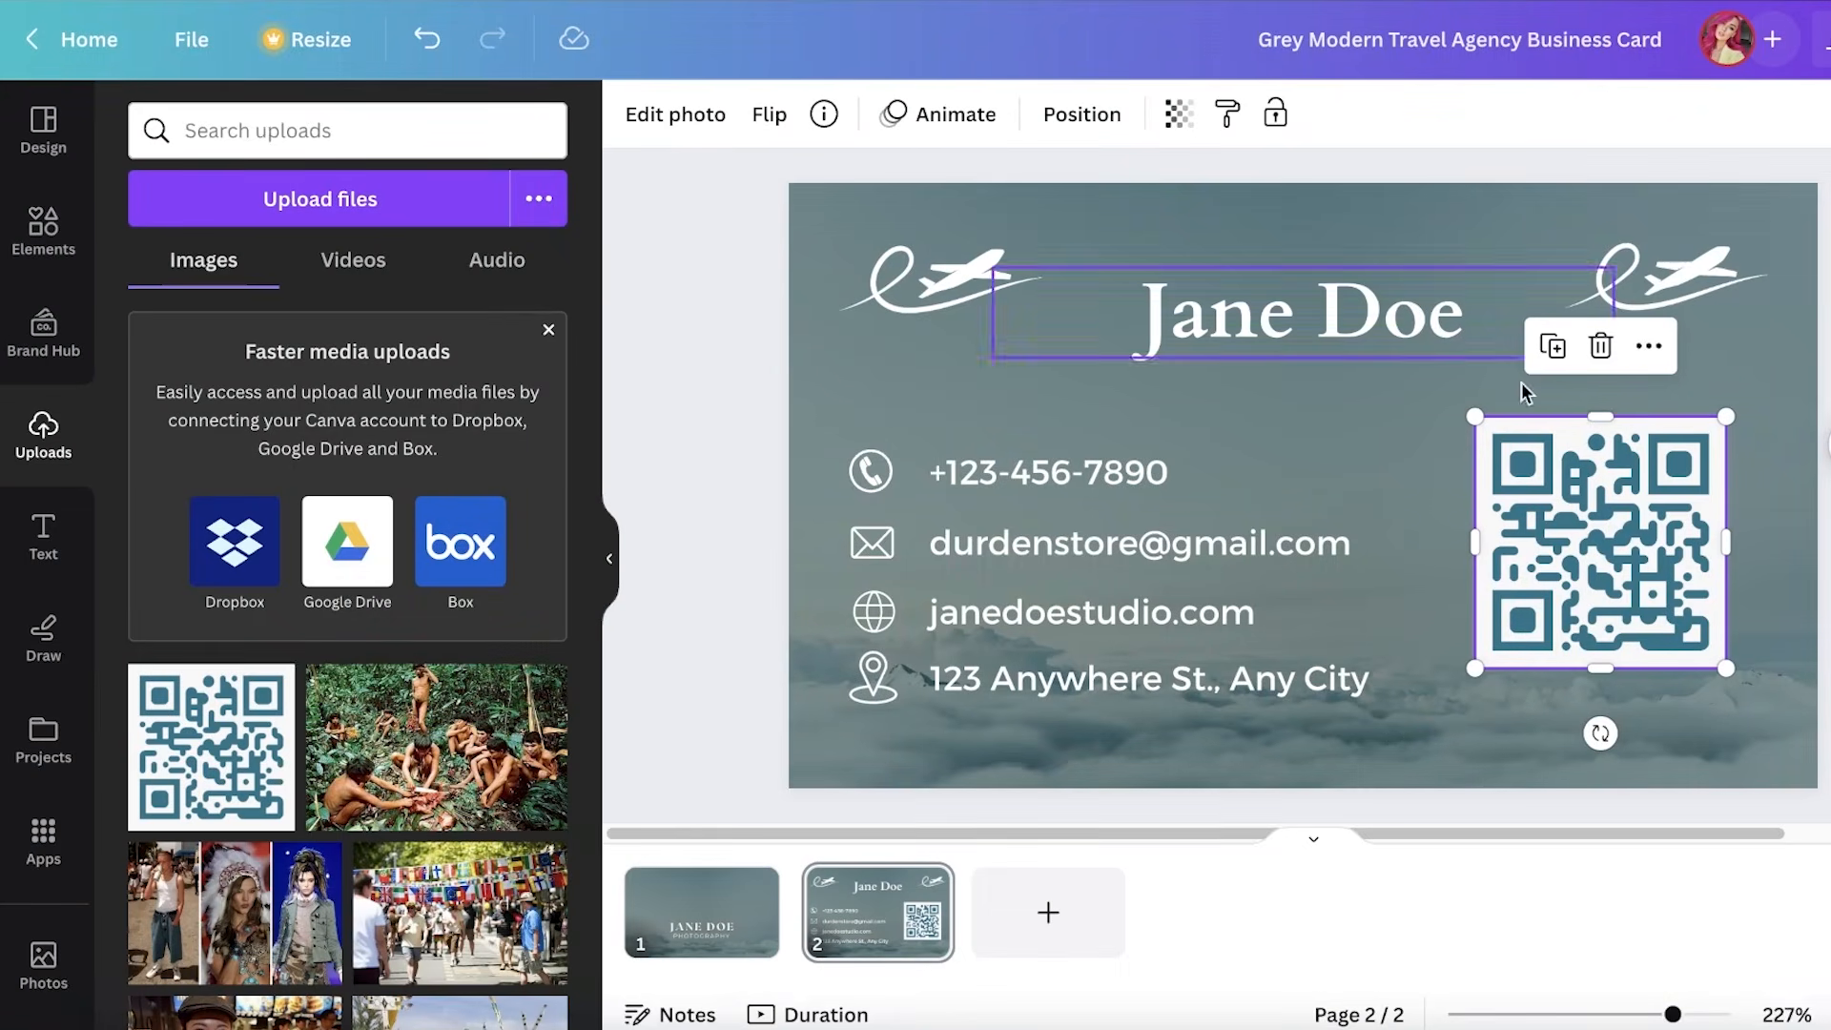
- Enlarge the QR code slightly and position it below the plane graphic, level with the contact details
left_click_drag(1469, 415, 1547, 471)
left_click_drag(1472, 407, 1430, 356)
left_click_drag(1516, 467, 1481, 478)
left_click_drag(1402, 362, 1470, 429)
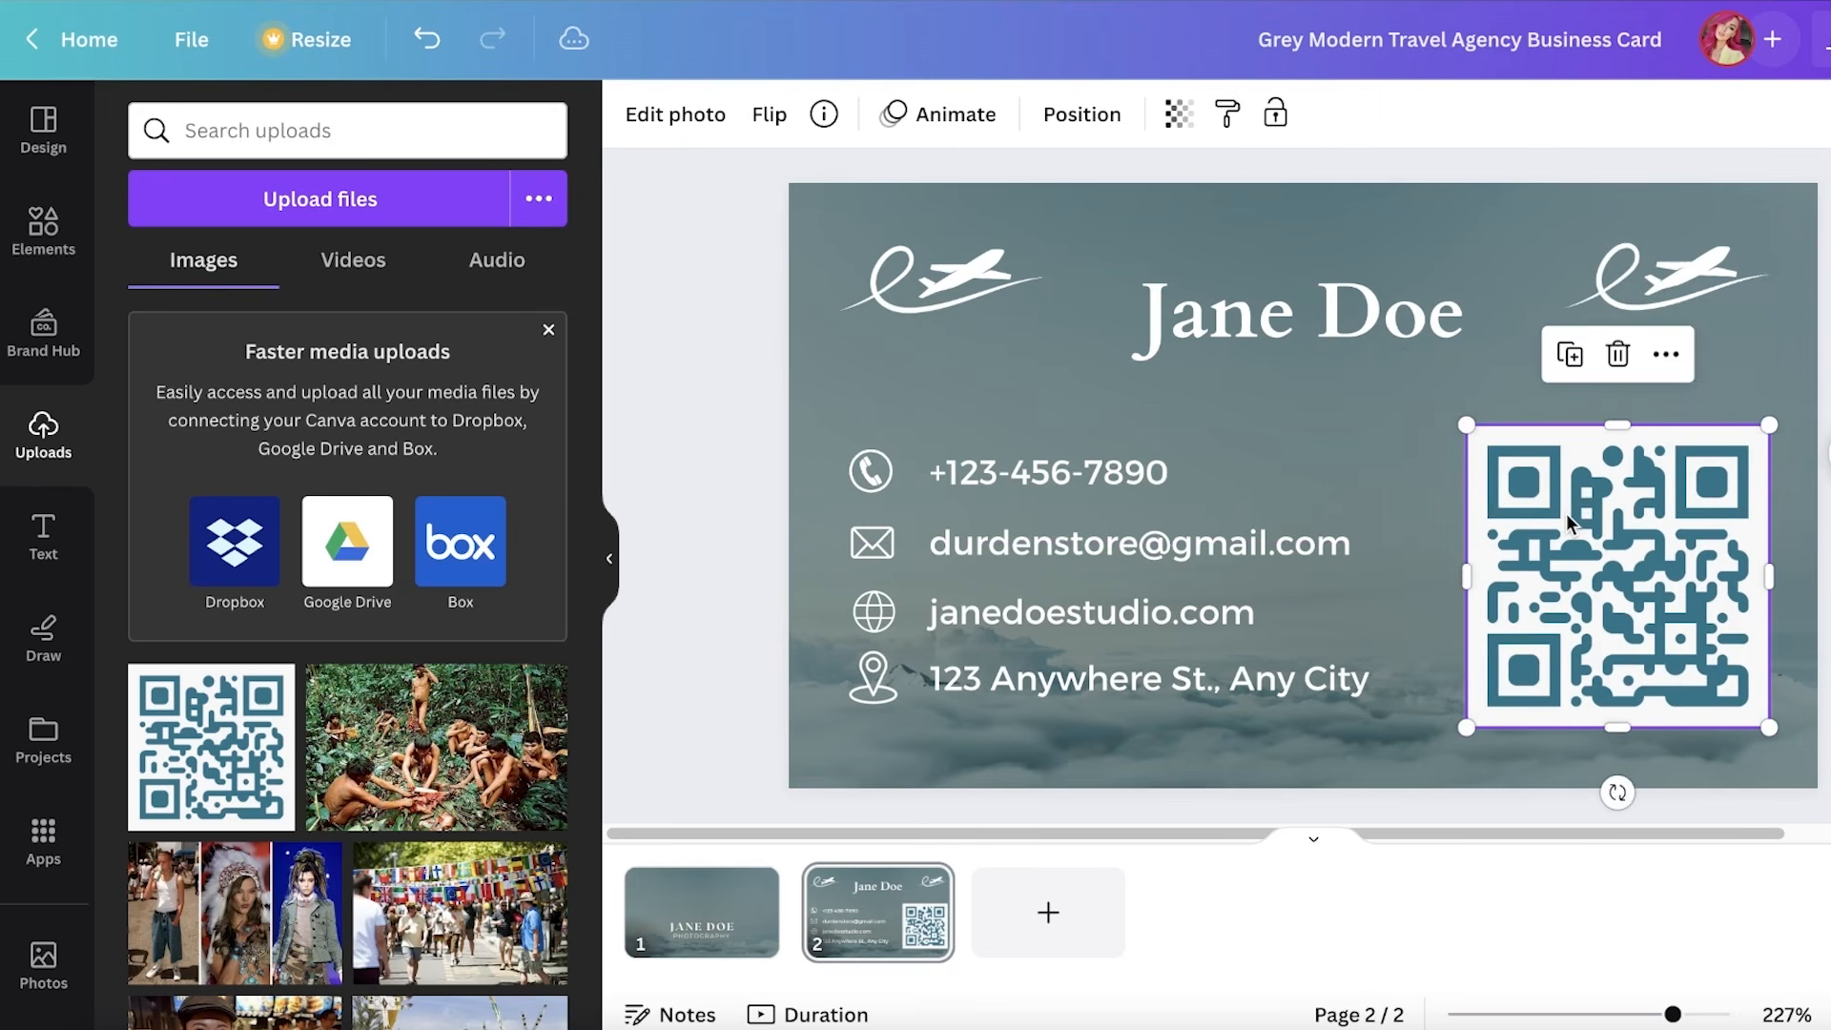
left_click_drag(1572, 514, 1565, 500)
- On page 1, move the name and PHOTOGRAPHY text lines down together, shrink them and center them near the card's lower edge
left_click(702, 912)
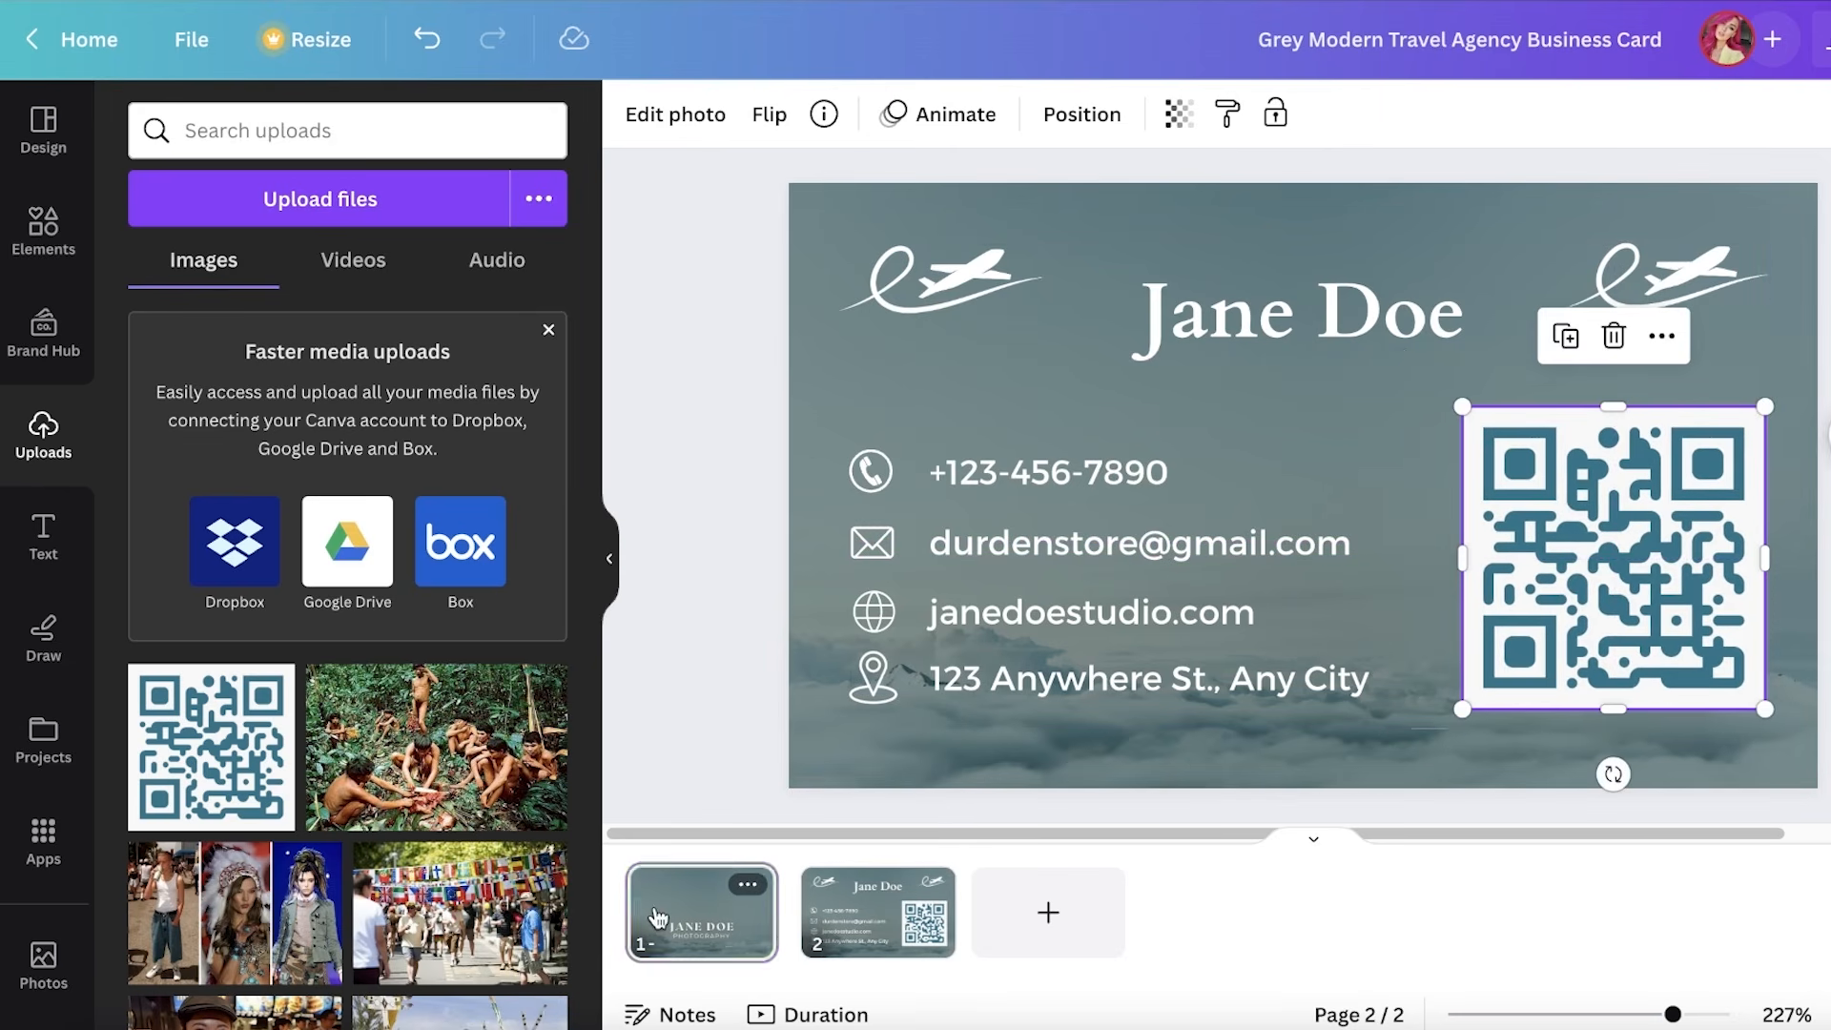
left_click_drag(993, 529, 1362, 693)
left_click_drag(1309, 615, 1310, 679)
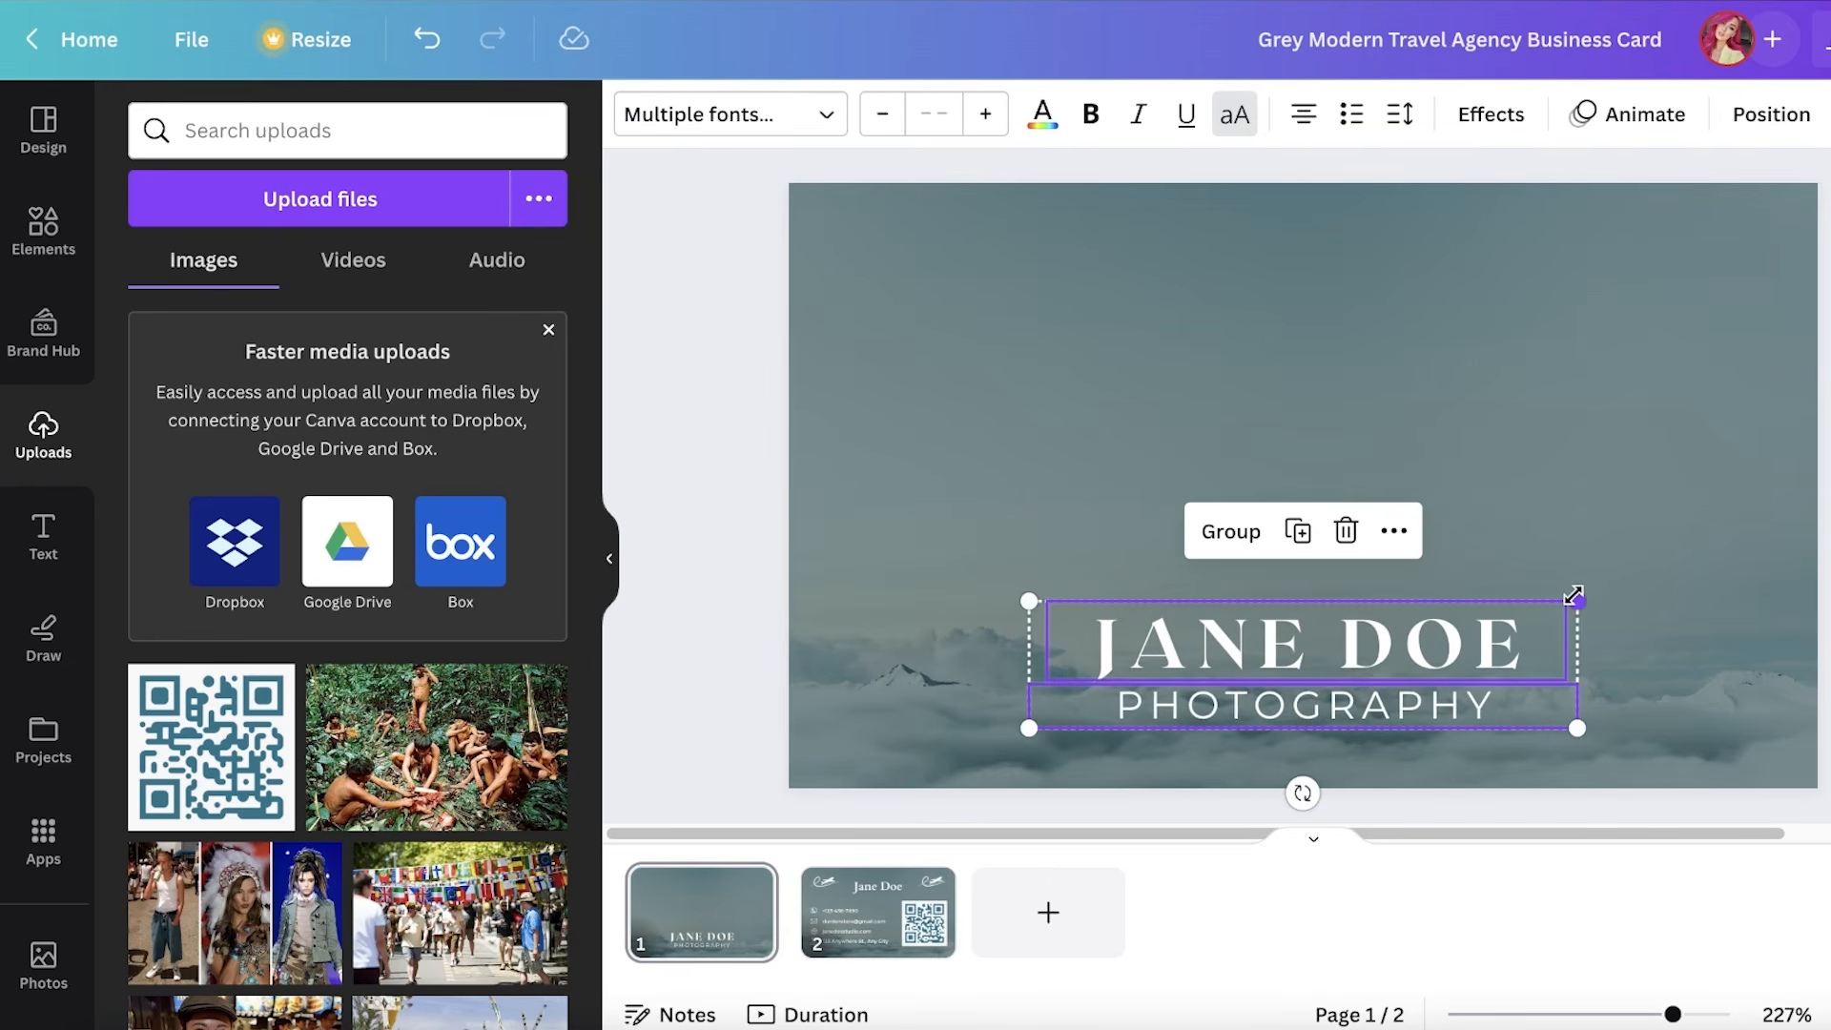
left_click_drag(1576, 601, 1424, 636)
left_click_drag(1231, 672, 1305, 678)
- Return to page 2, open the design's sharing options and copy its view-only link
left_click(875, 908)
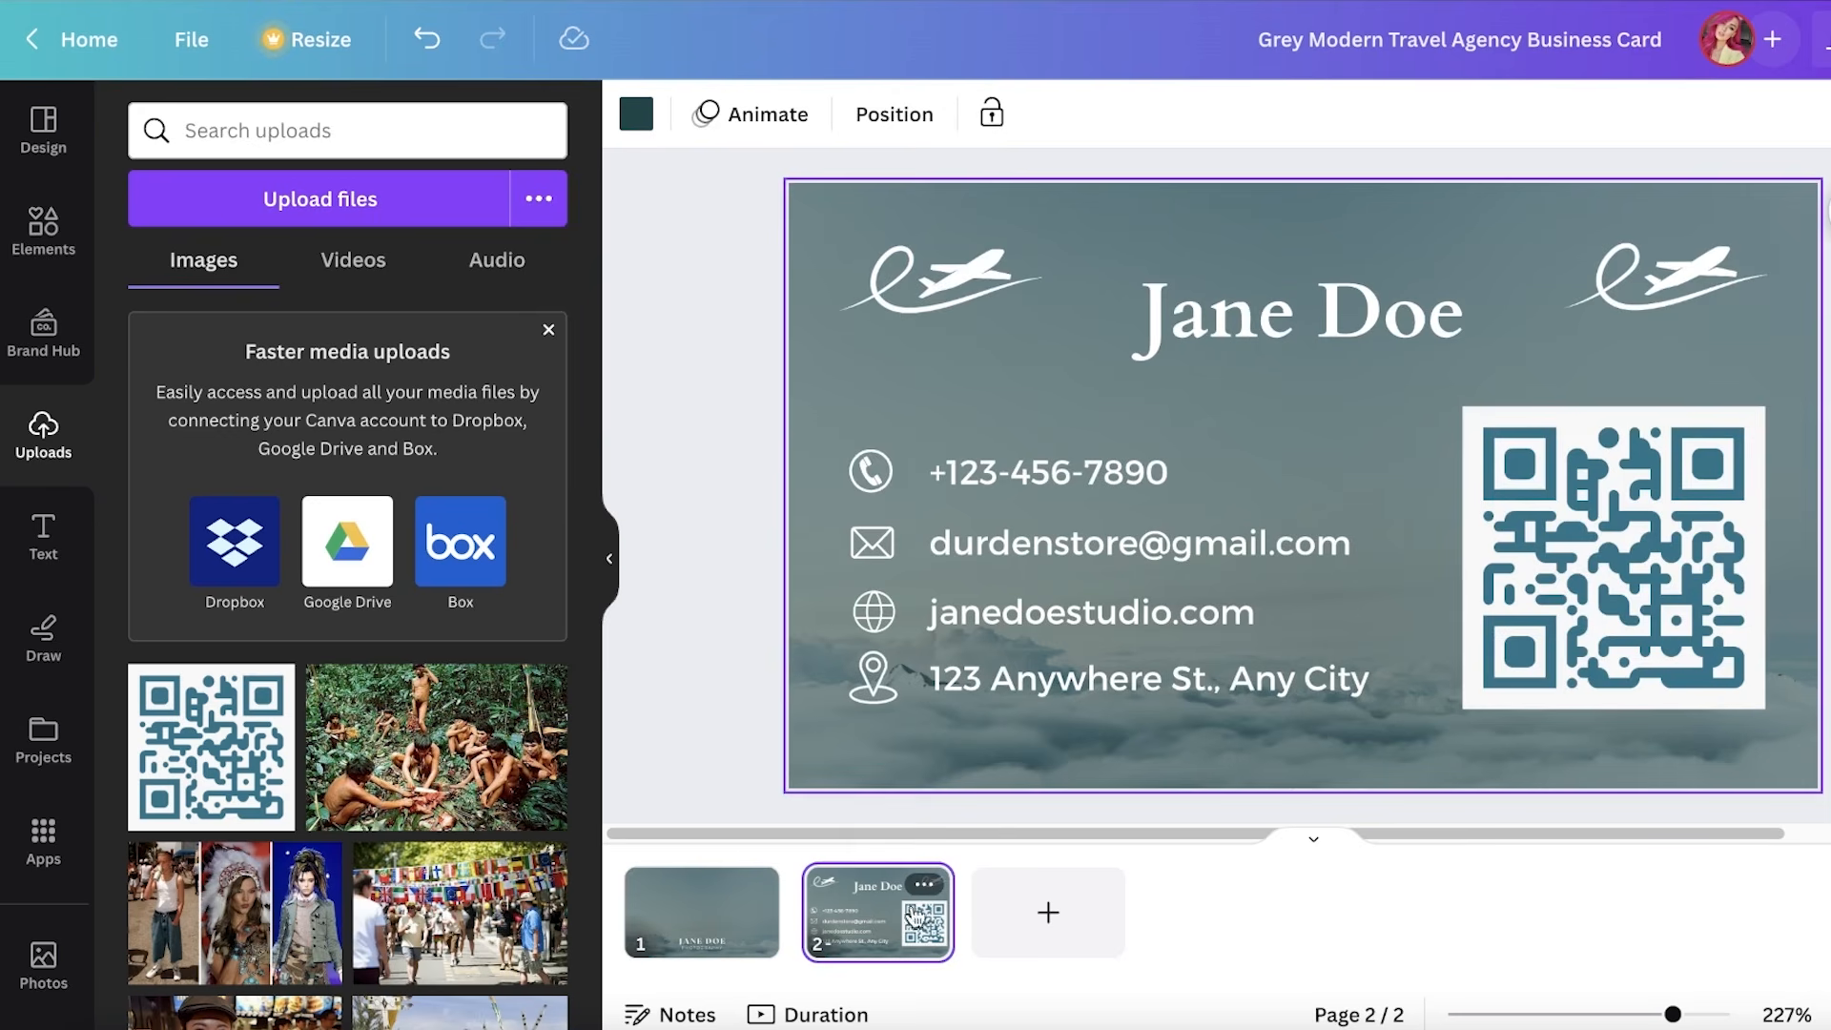
left_click(1786, 45)
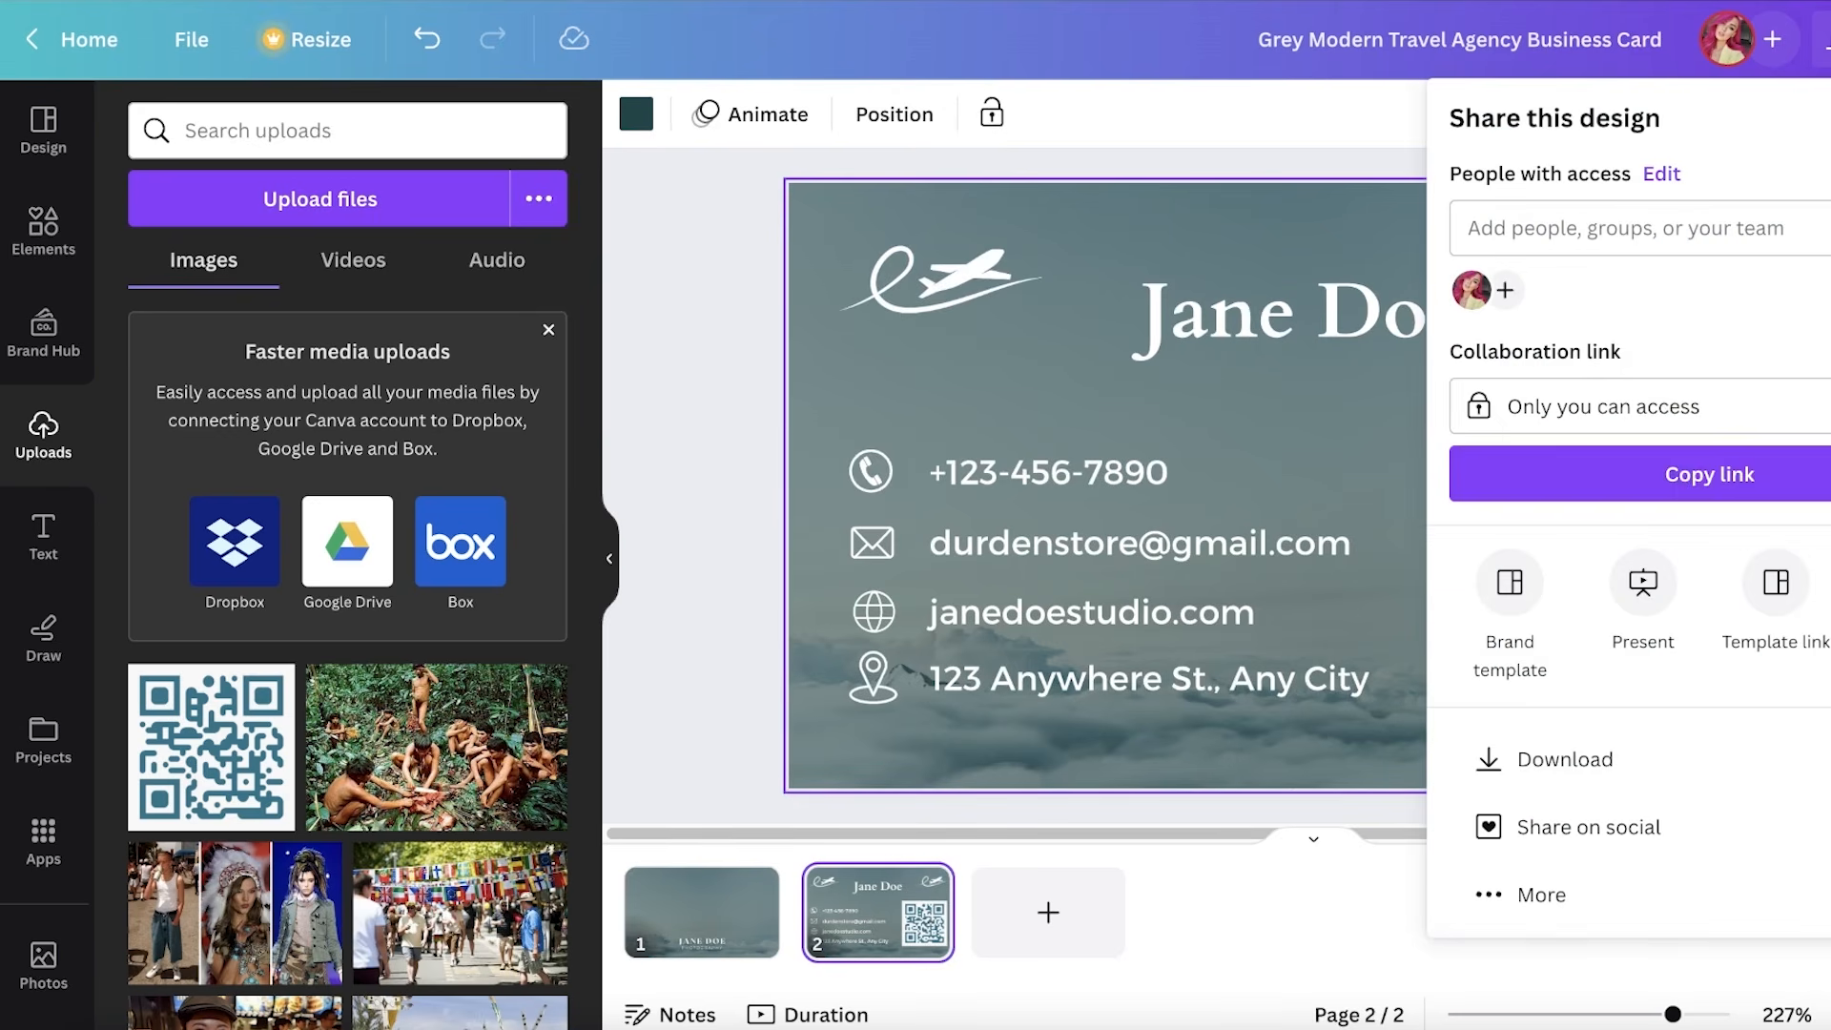
left_click(1726, 586)
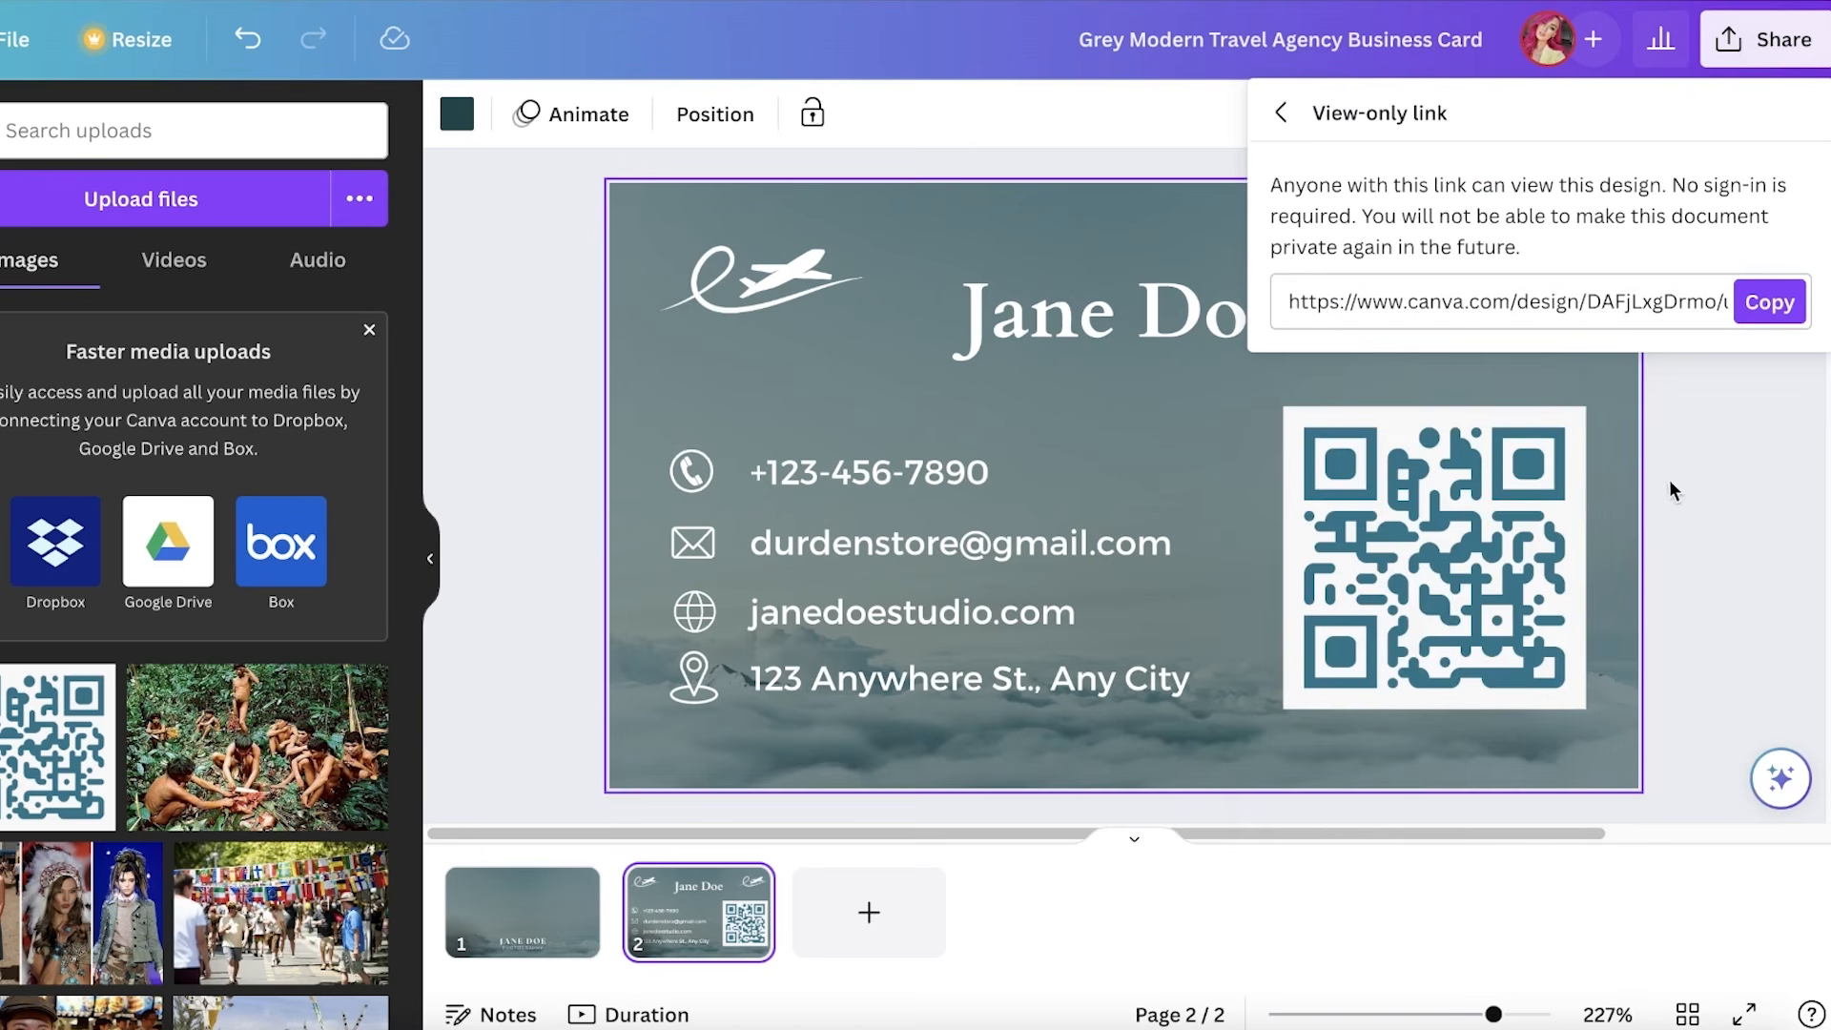
left_click(1770, 303)
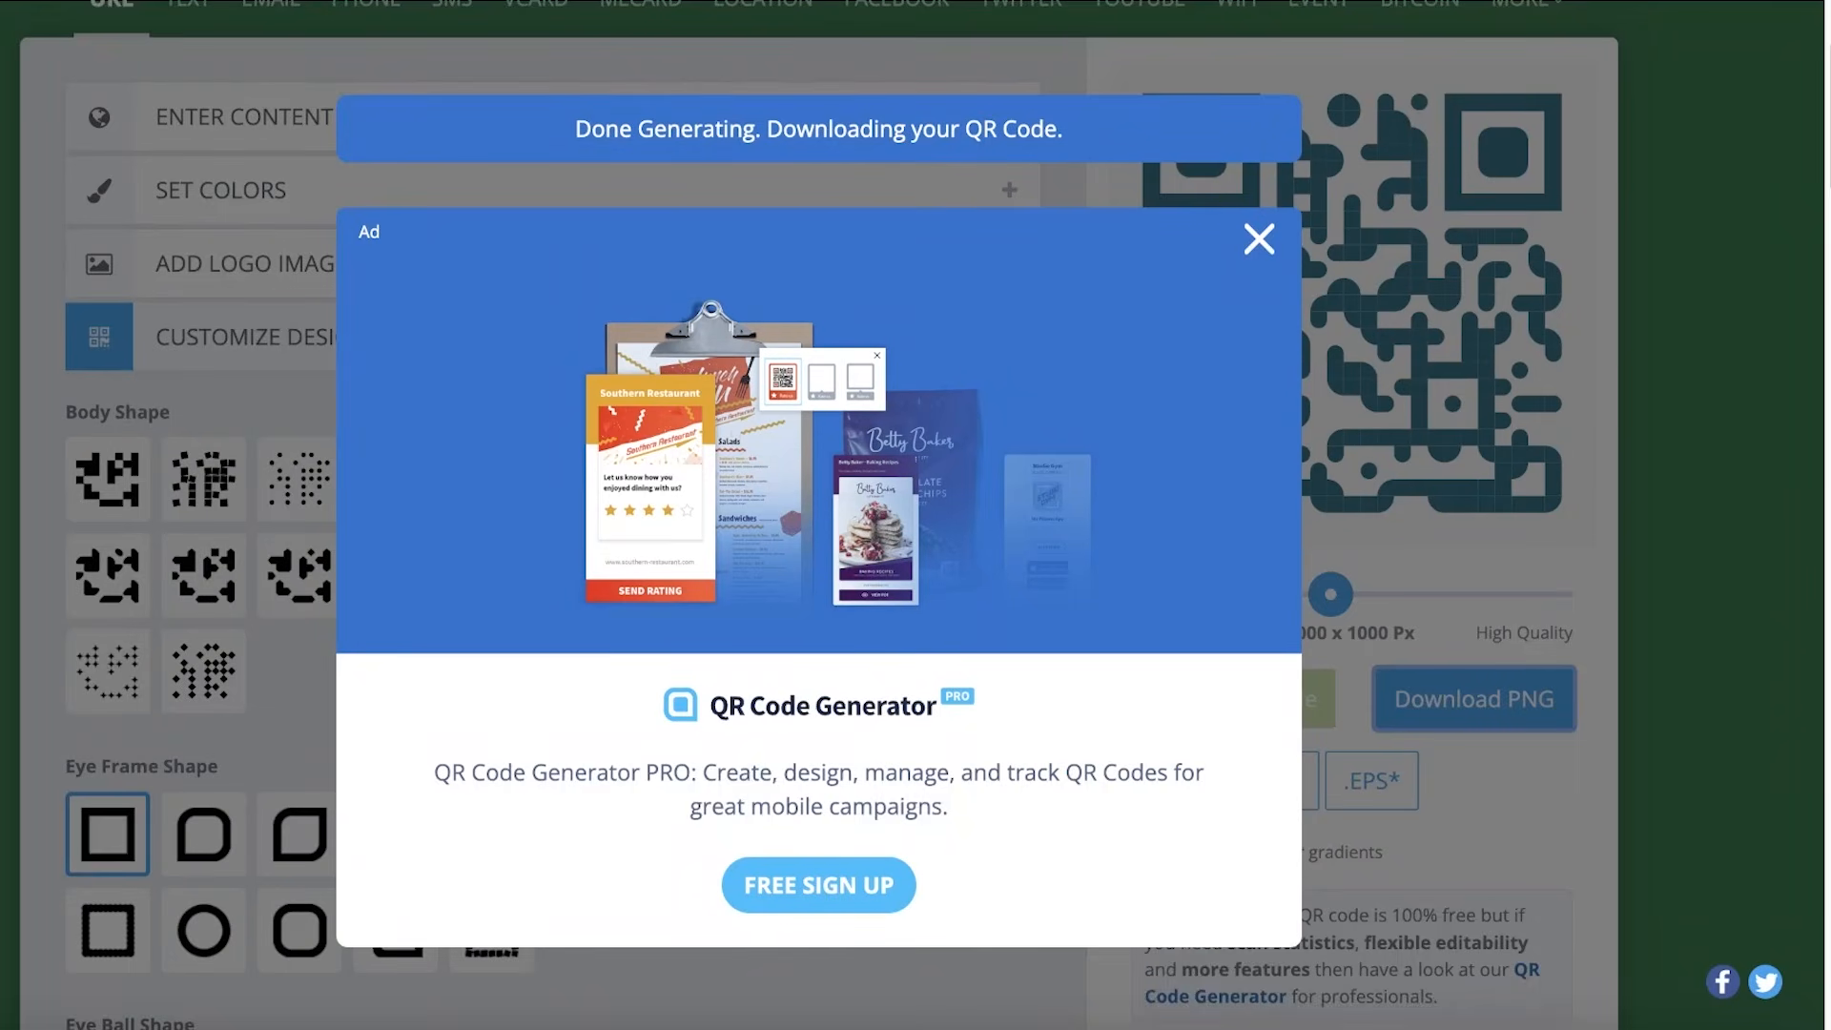
- Switch to QRCode Monkey, replace the QR code's URL with the copied Canva view-only link and regenerate the code
left_click(1260, 239)
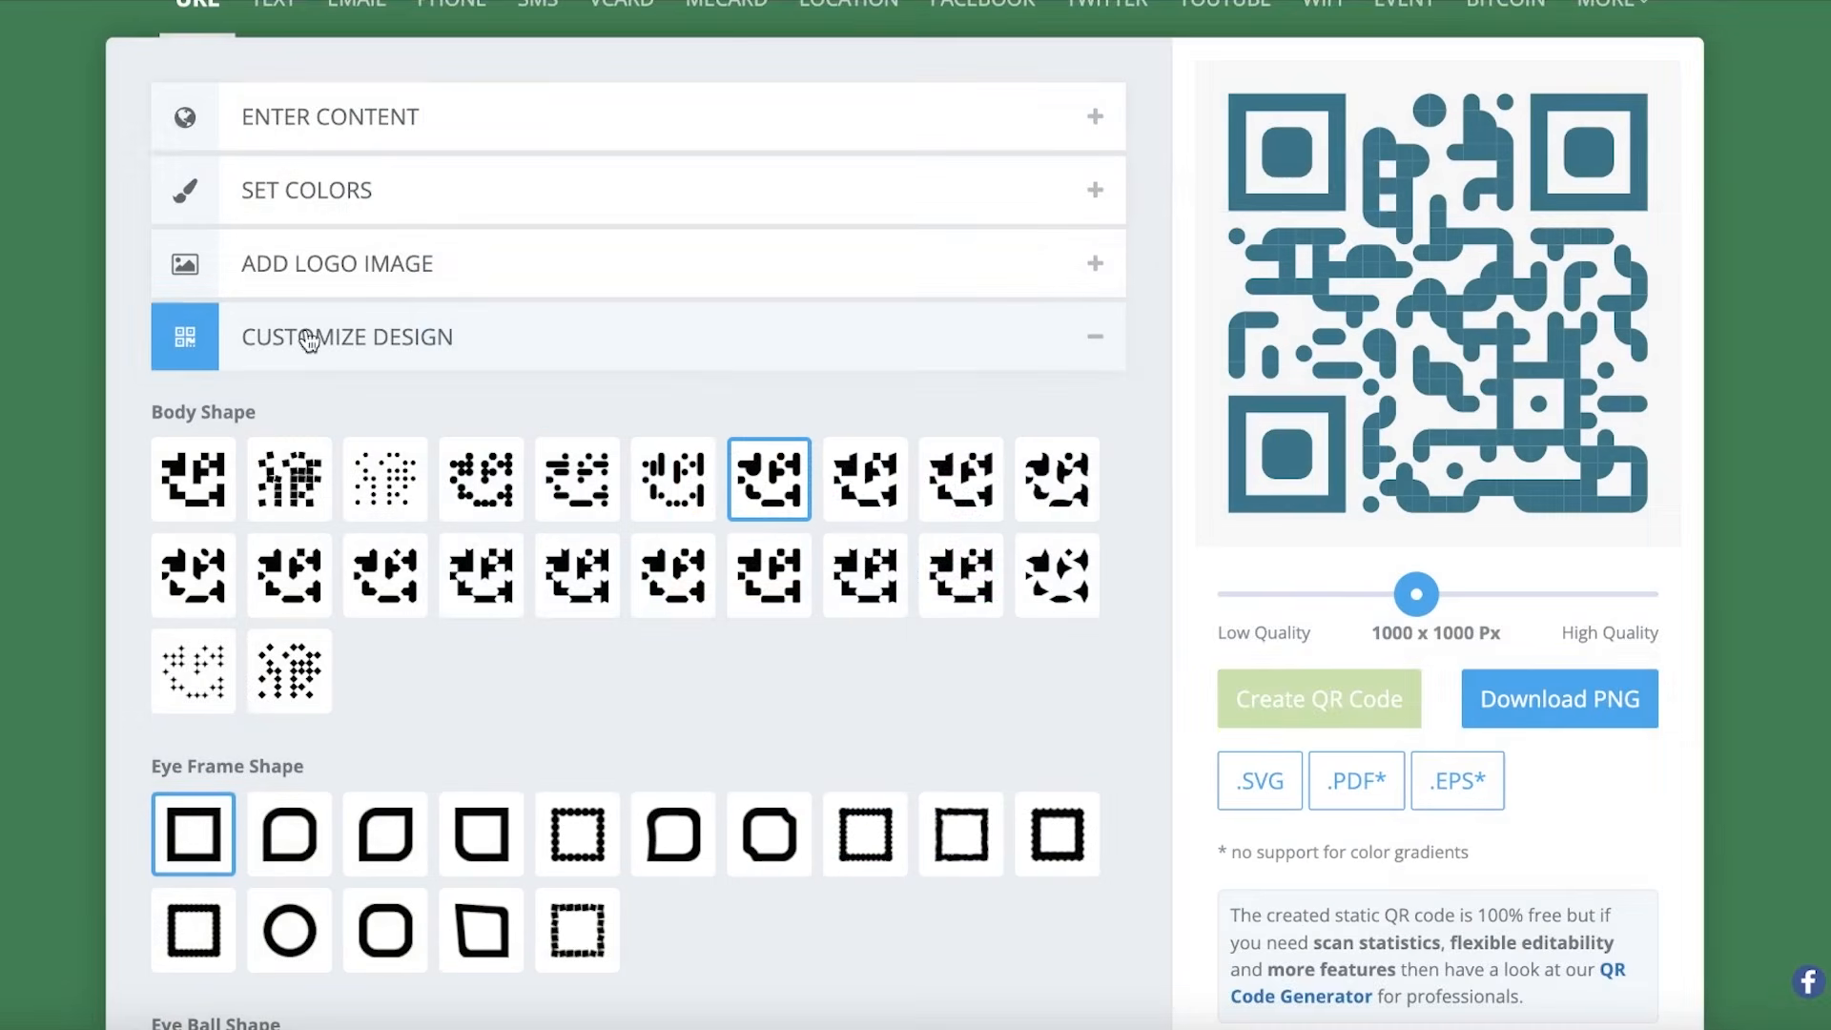
left_click(423, 141)
triple_click(400, 245)
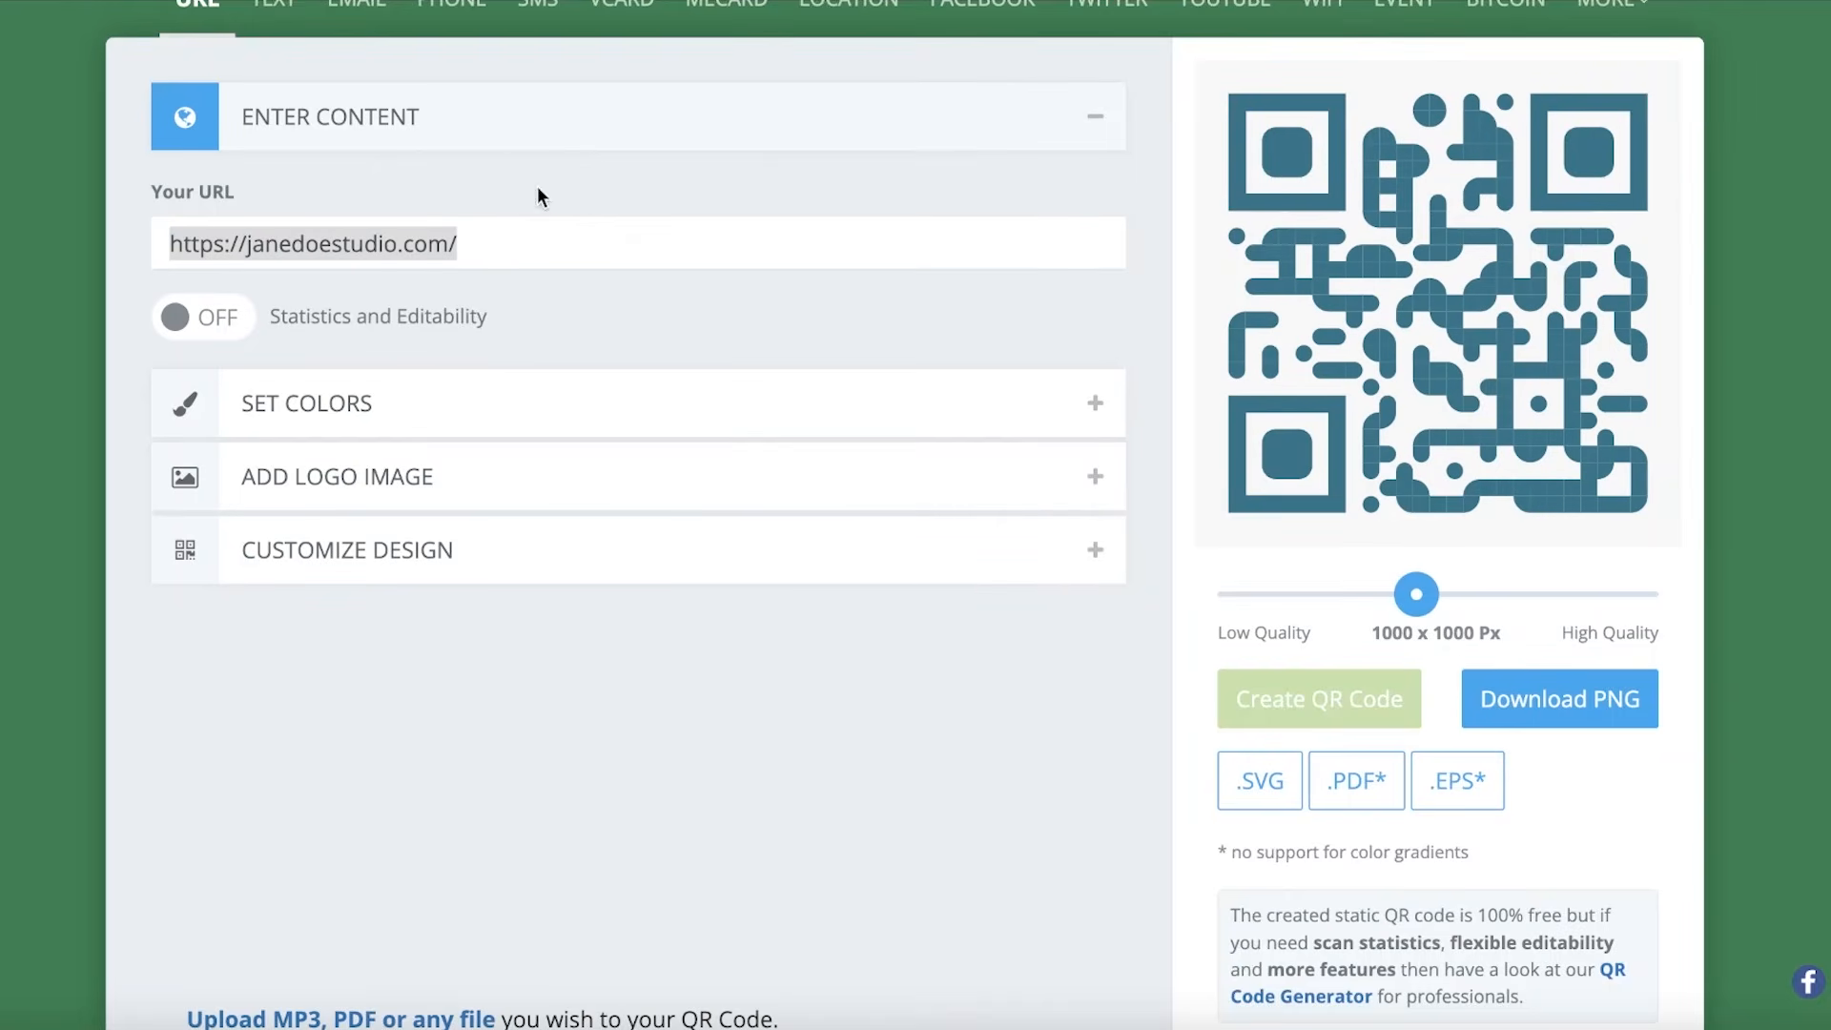
right_click(501, 238)
left_click(553, 492)
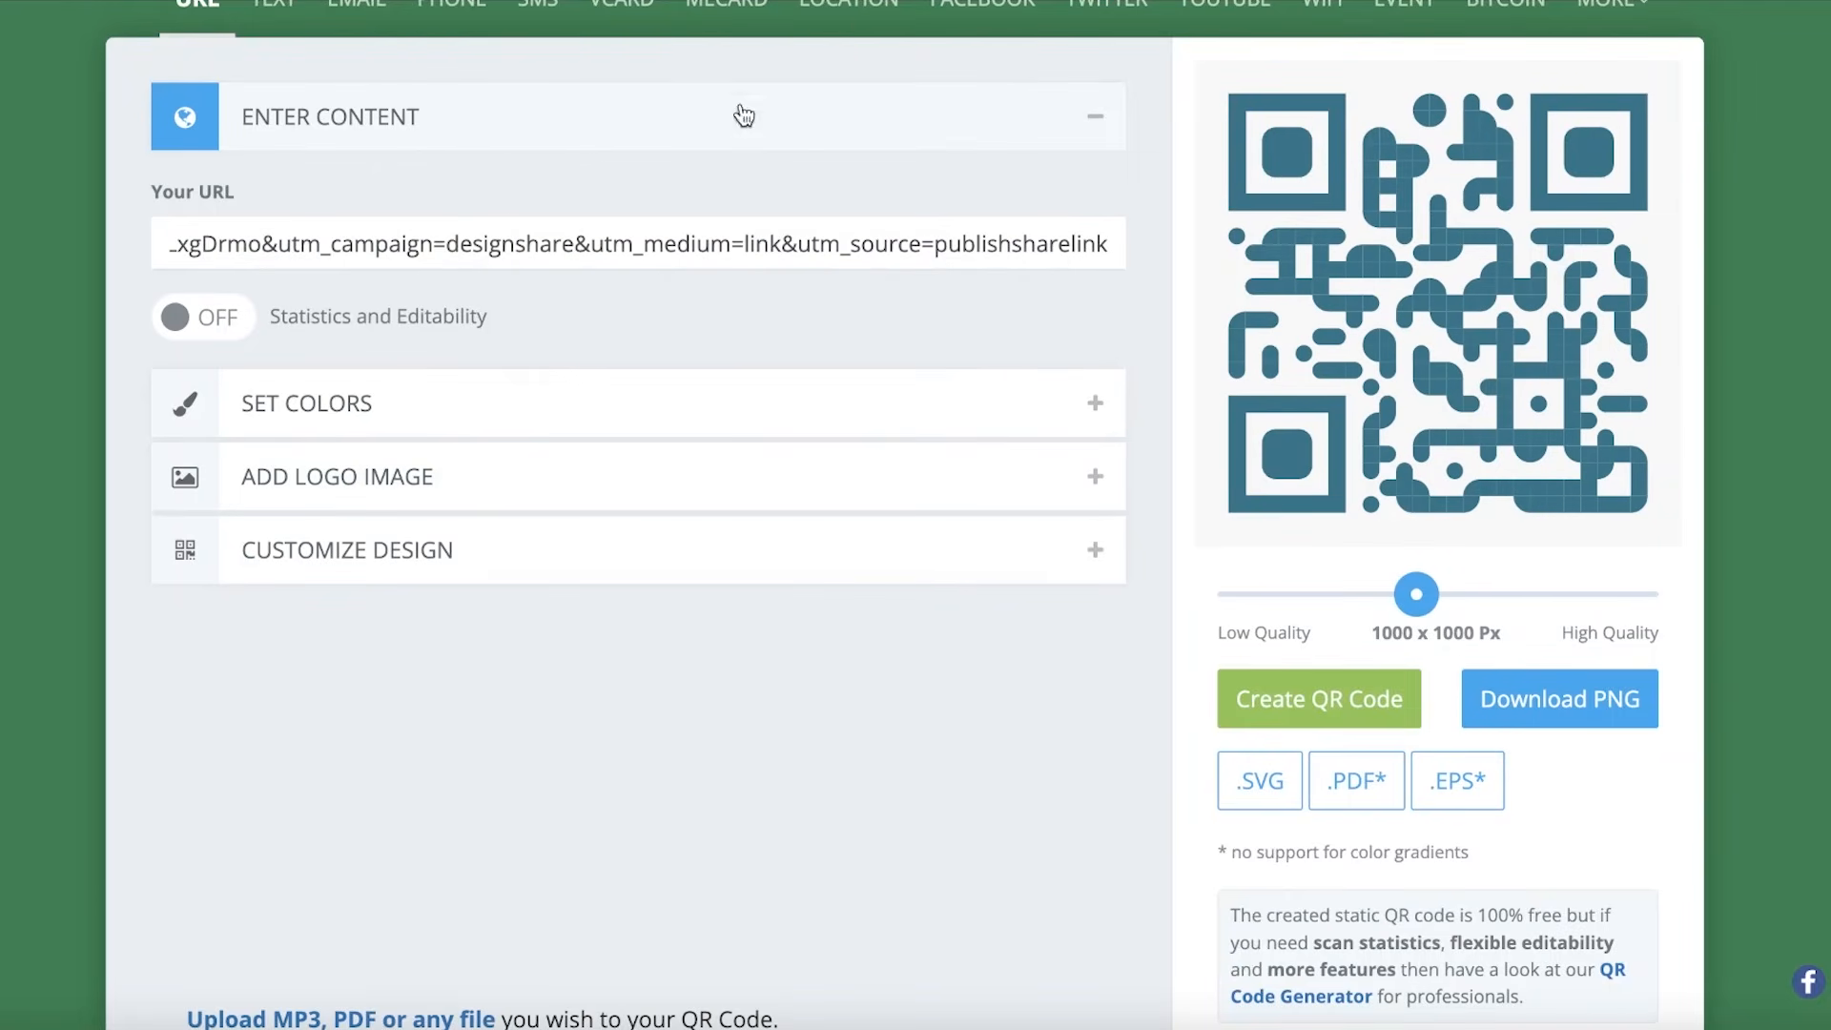
left_click(1008, 317)
left_click(1418, 698)
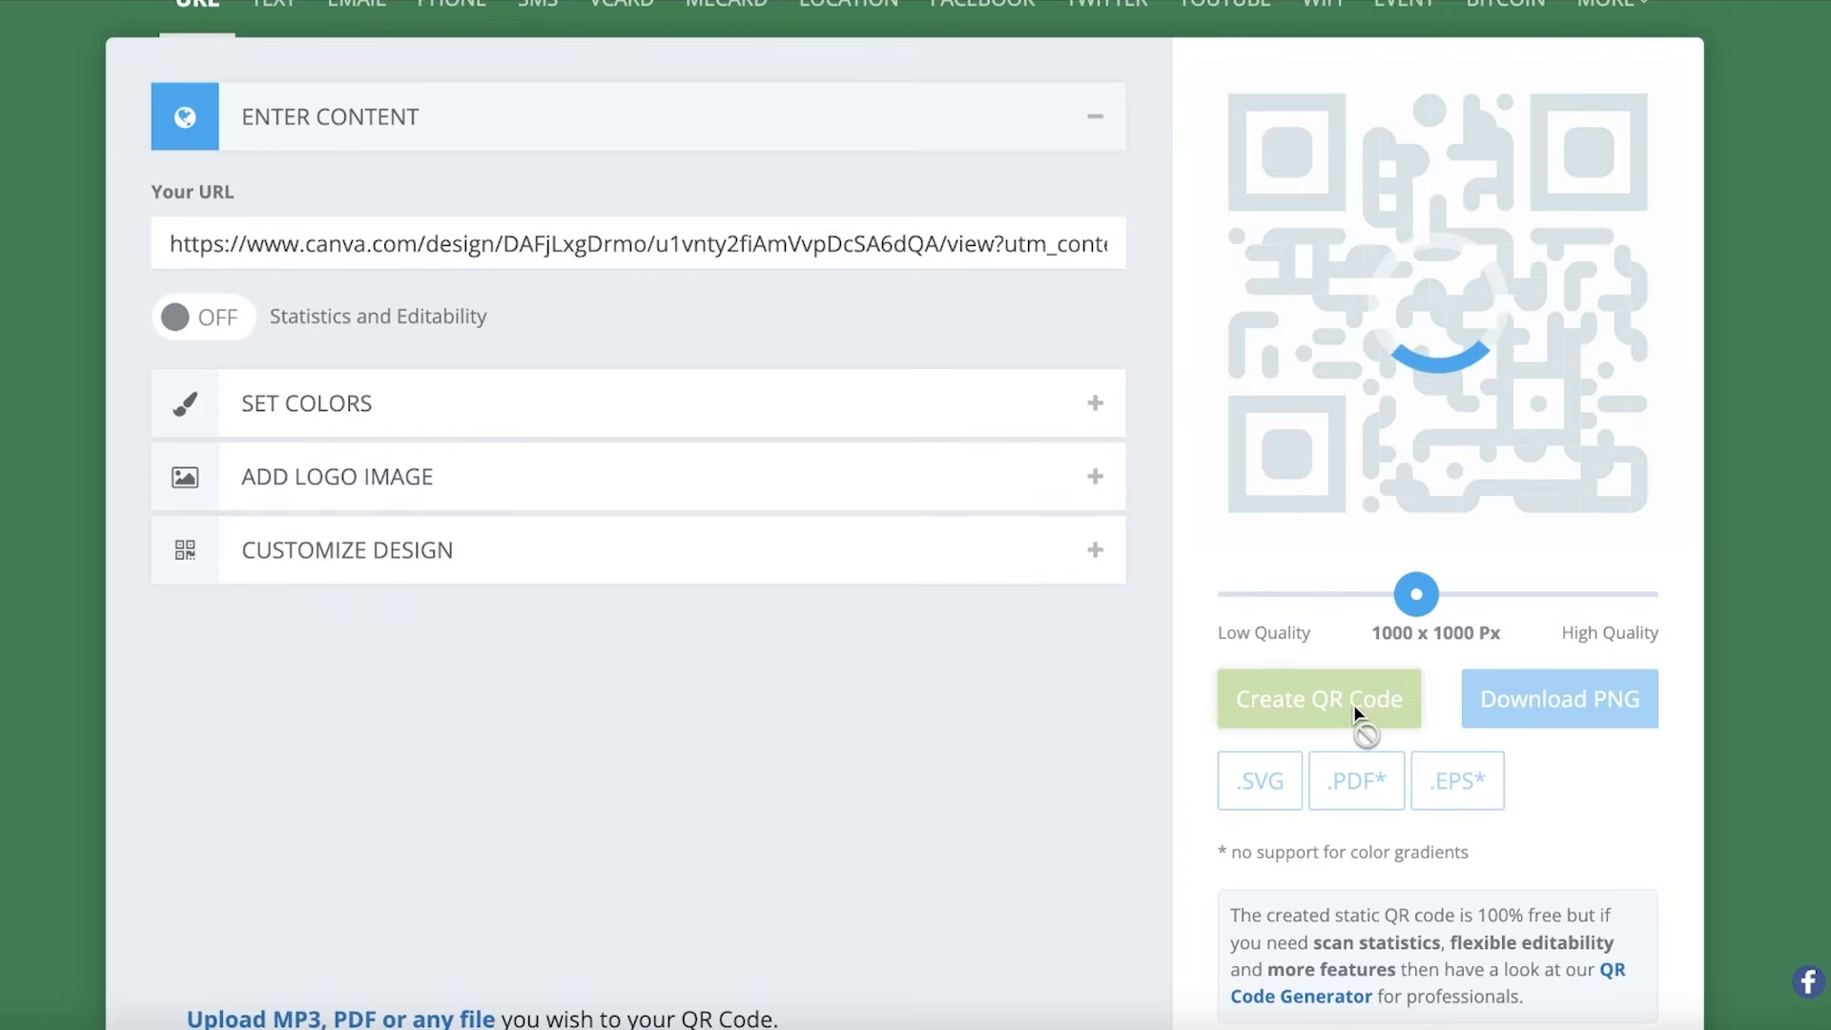
- Download the regenerated QR code as a PNG, switch to Canva and place it on page 1, centered above the name and PHOTOGRAPHY text
left_click(1506, 701)
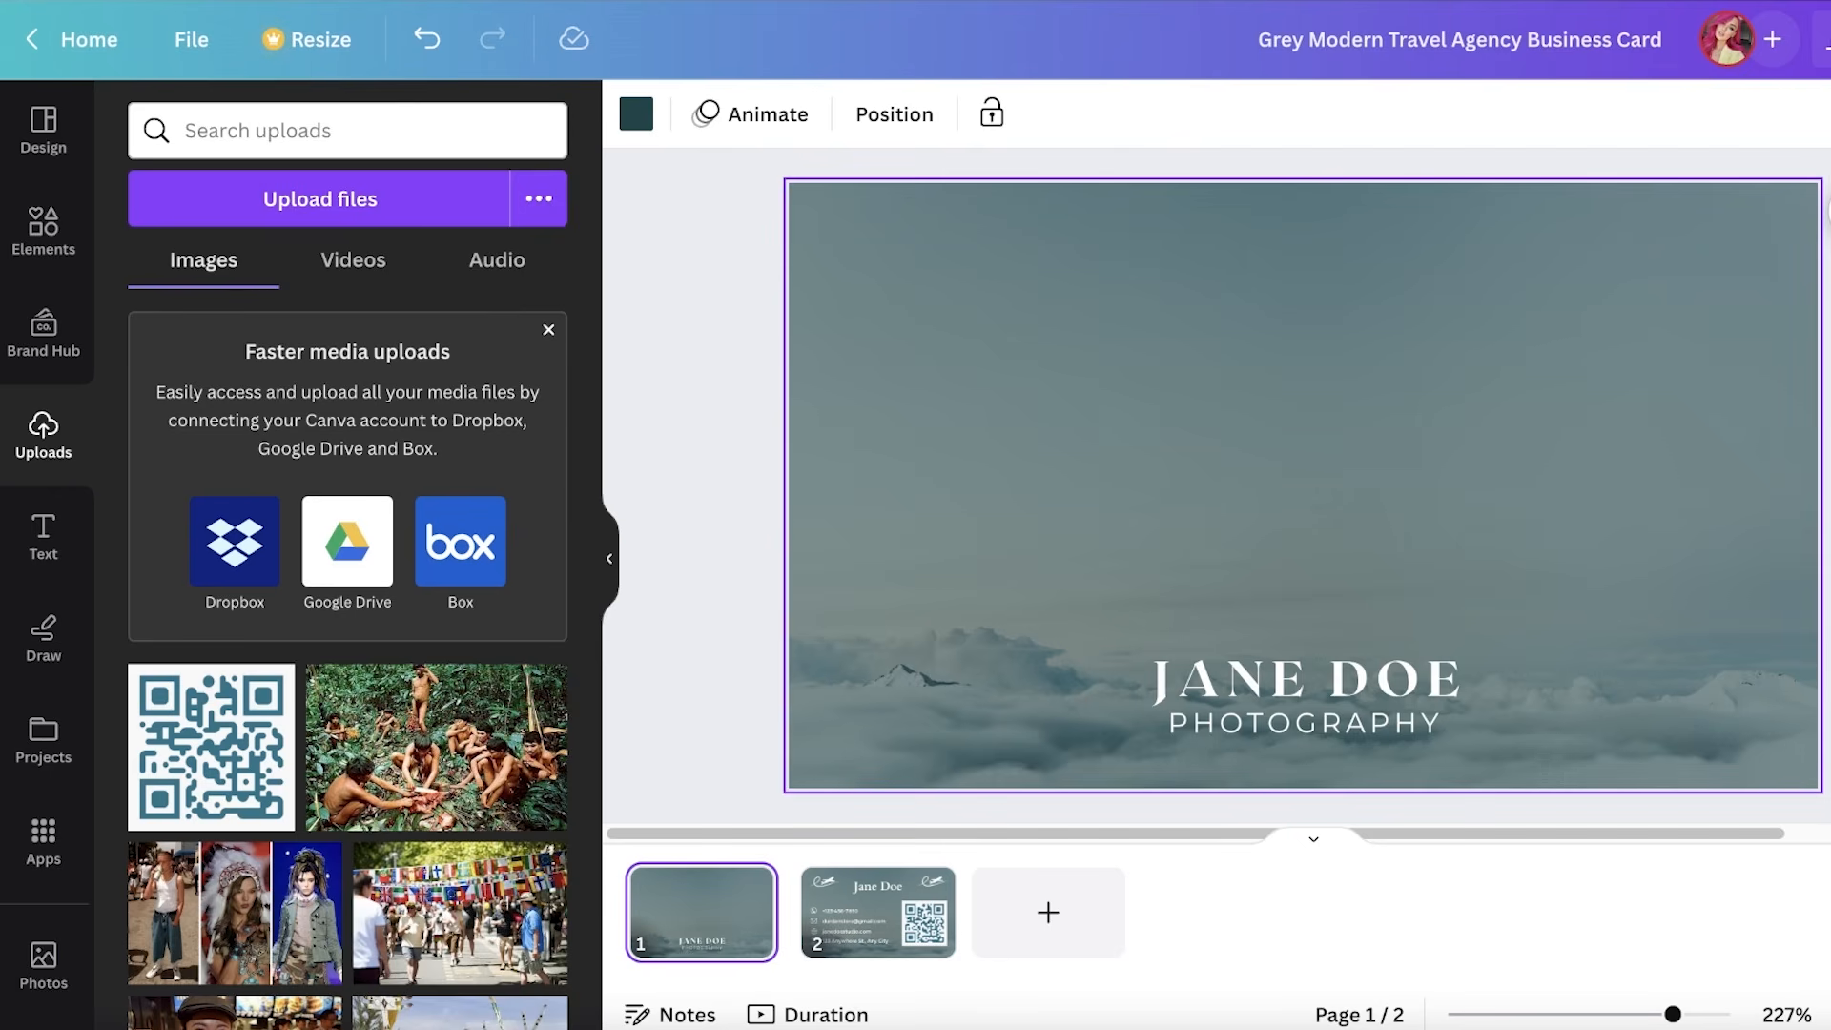
left_click_drag(1635, 118, 1216, 355)
left_click(711, 420)
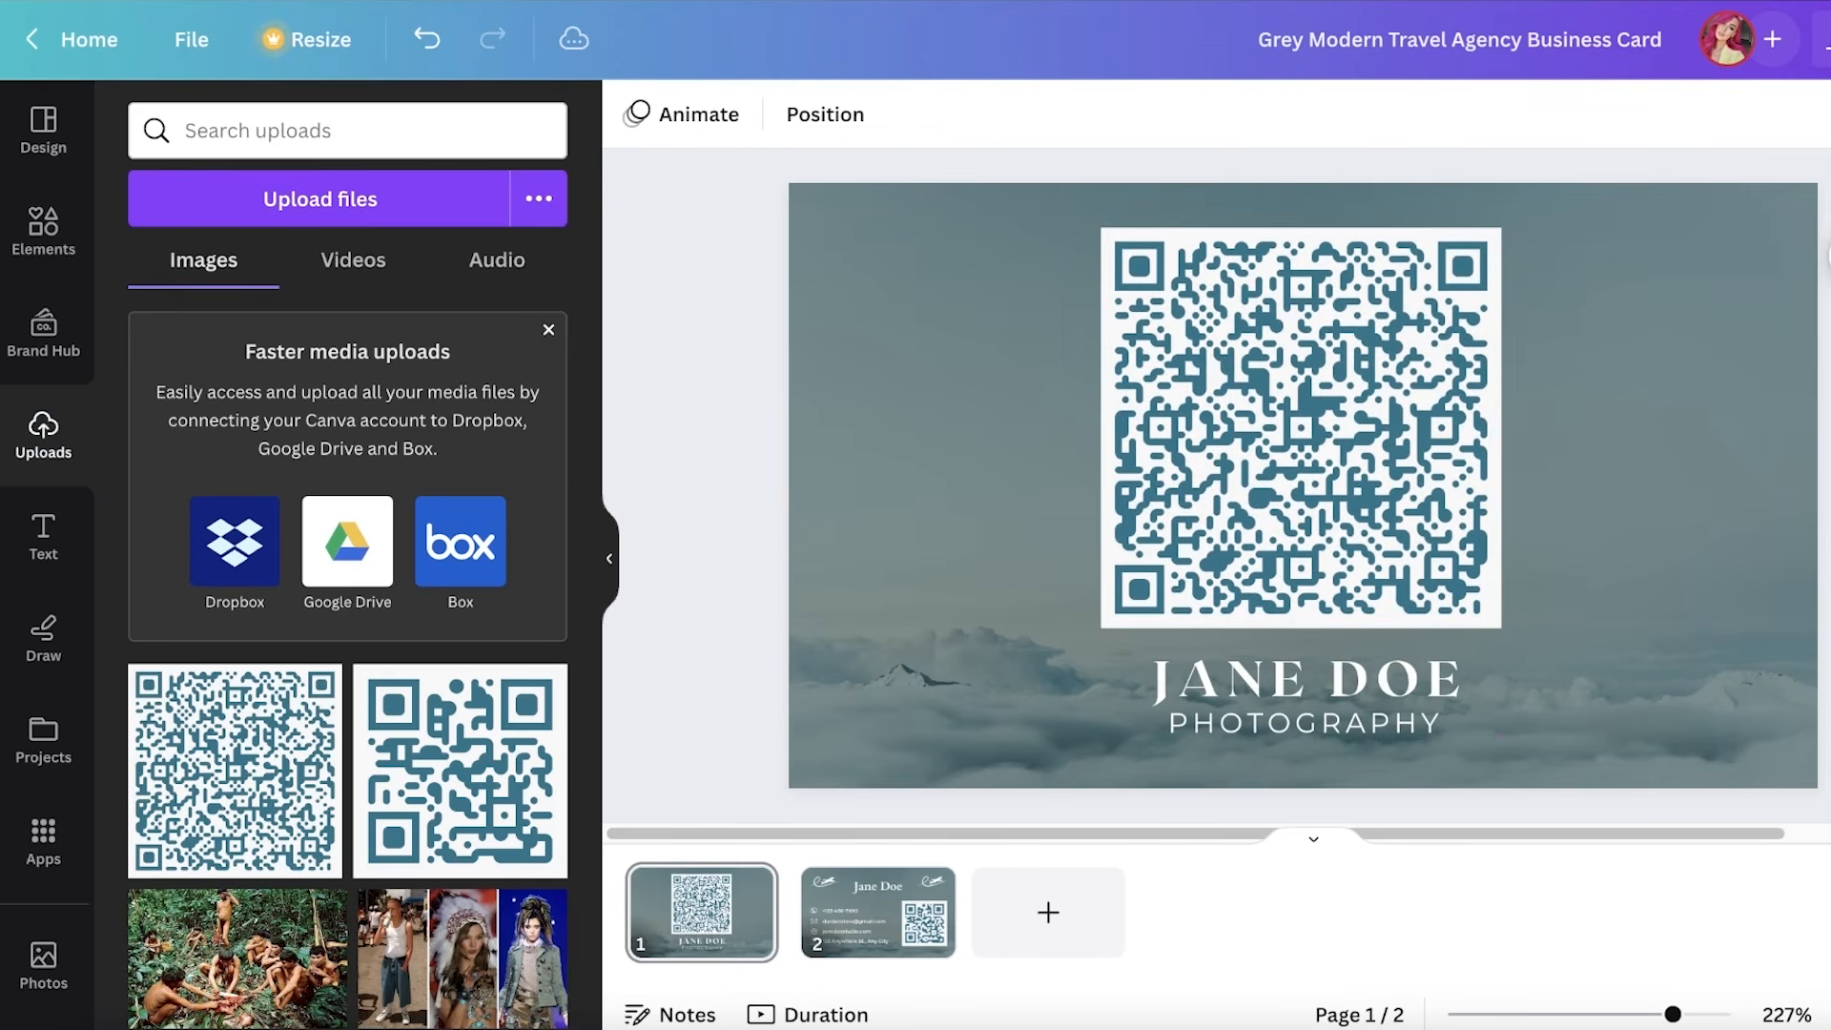
left_click(923, 880)
left_click(723, 914)
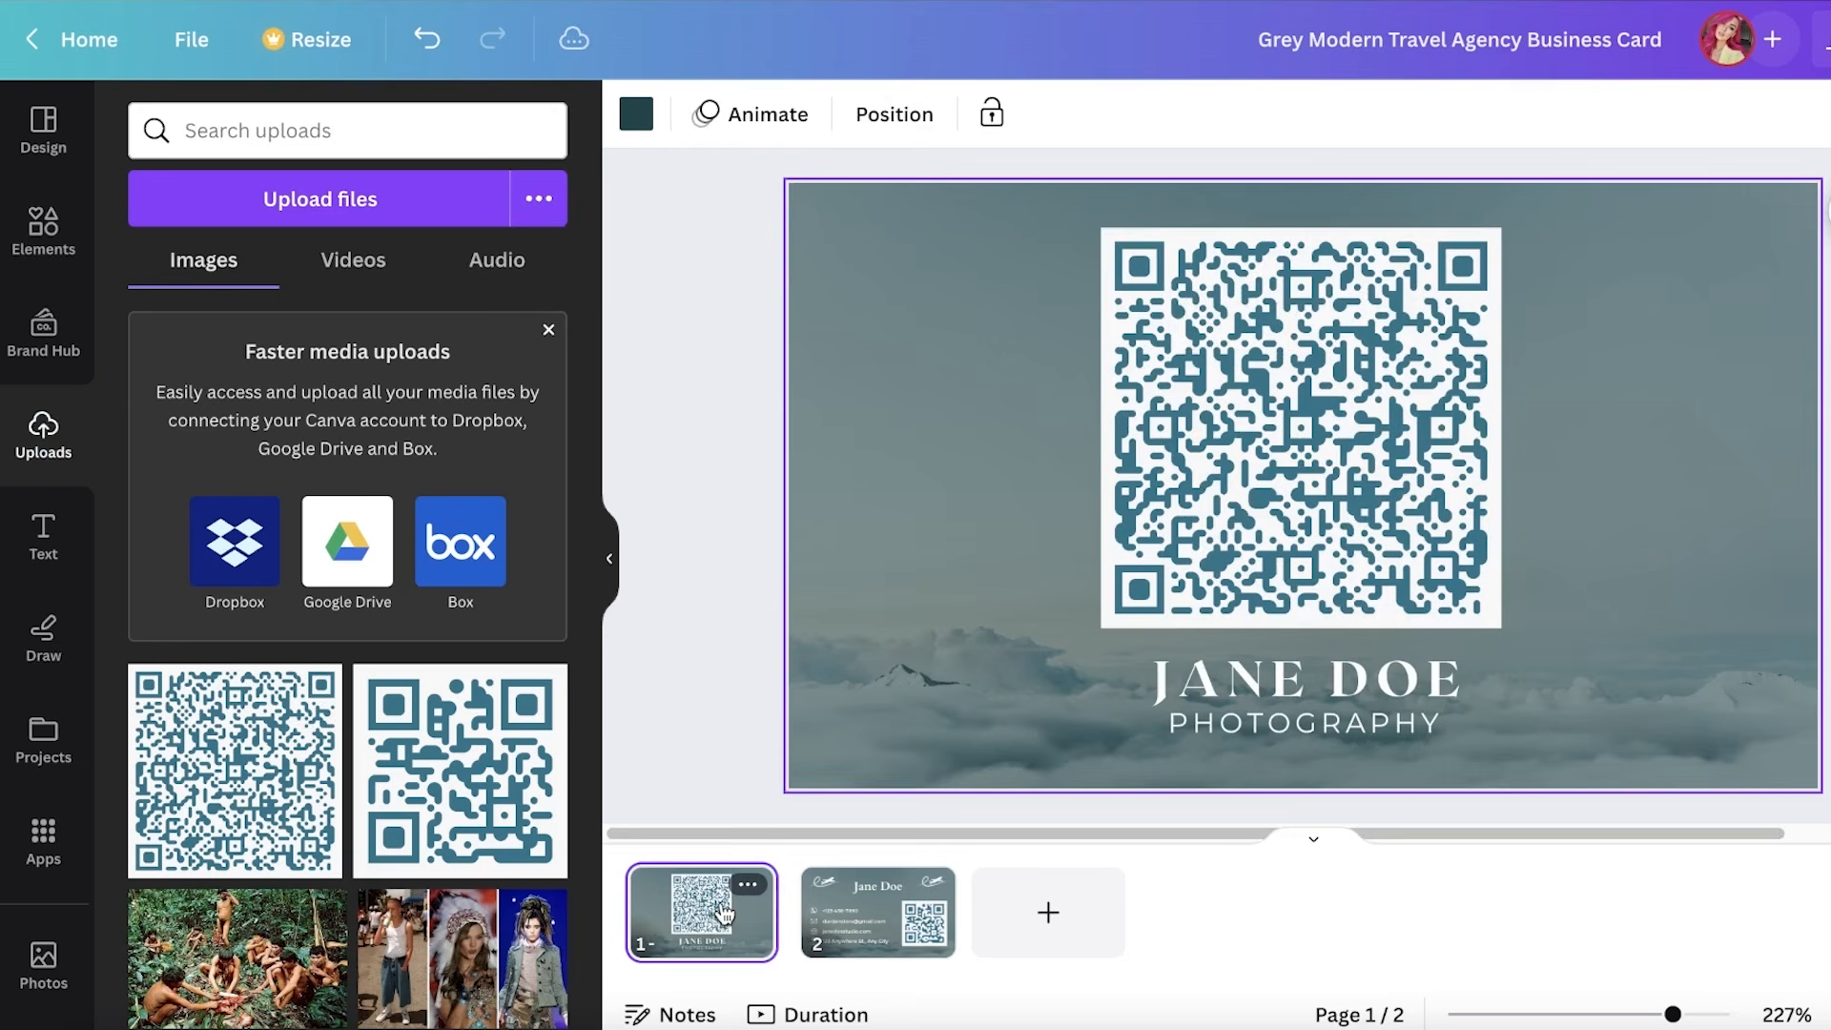
- On page 2, select the envelope icon together with the email address text and group them
left_click(887, 901)
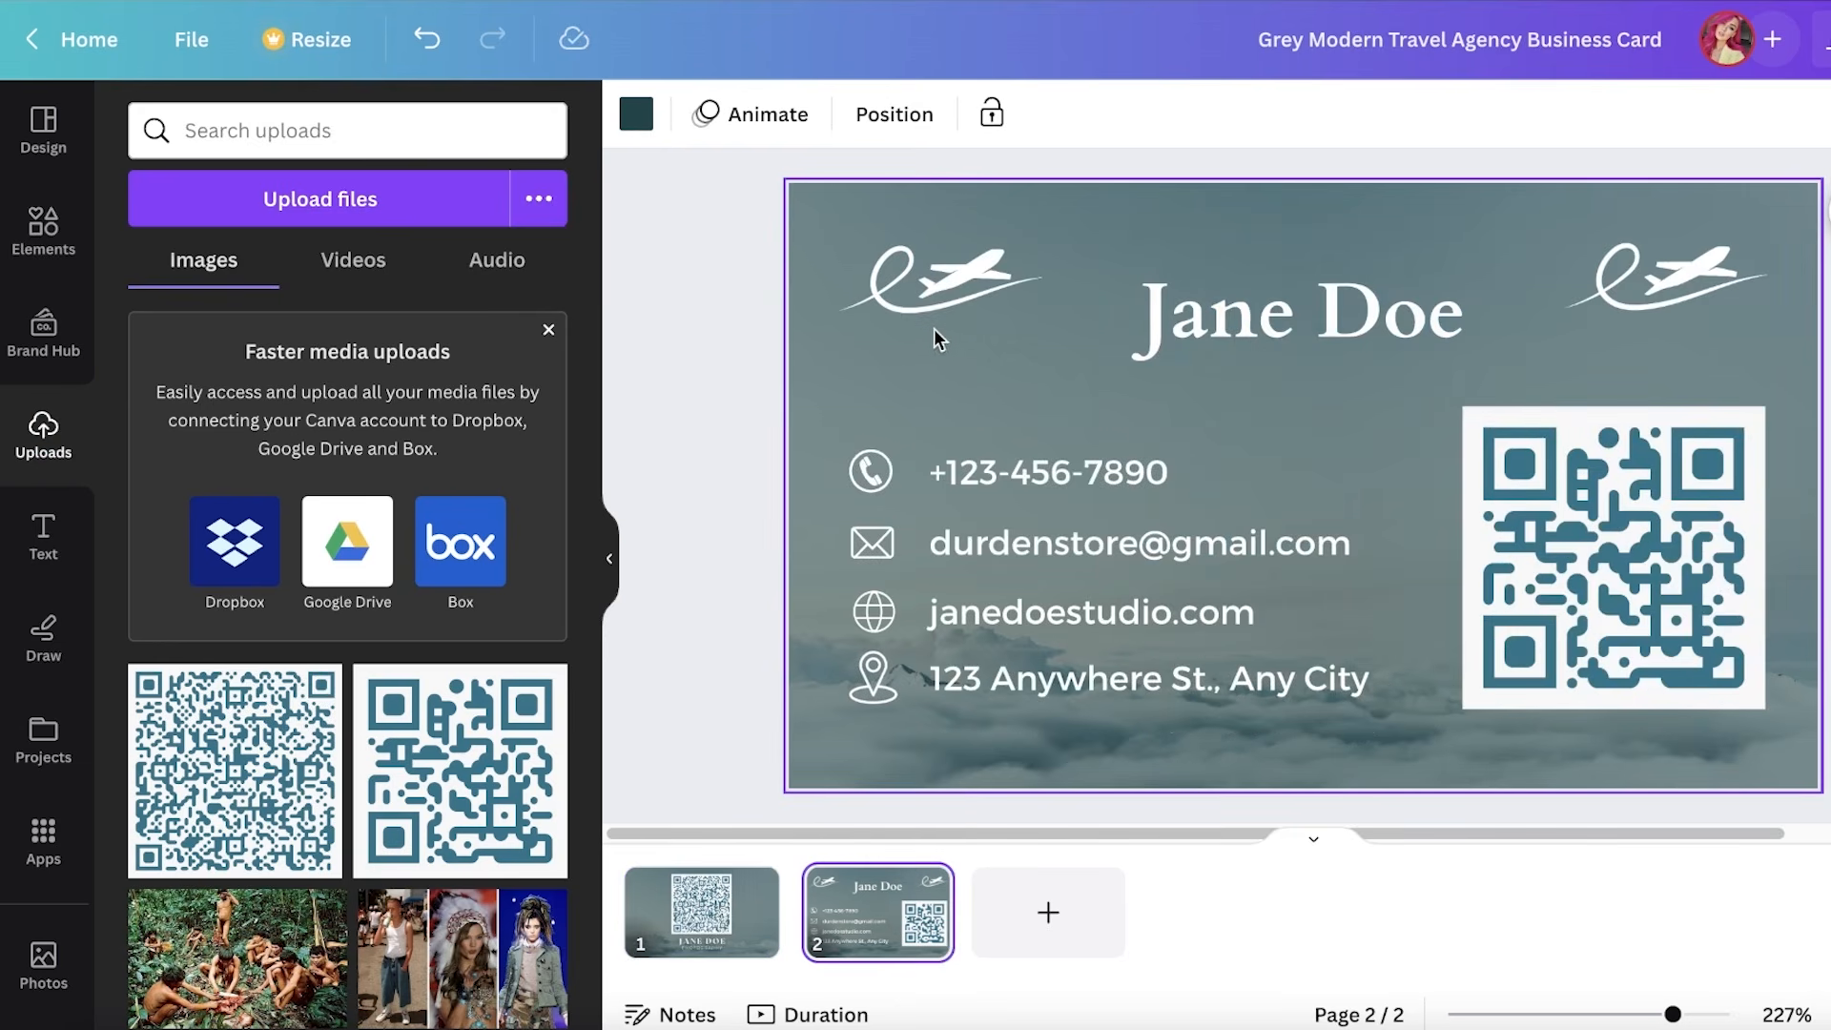
left_click(965, 547)
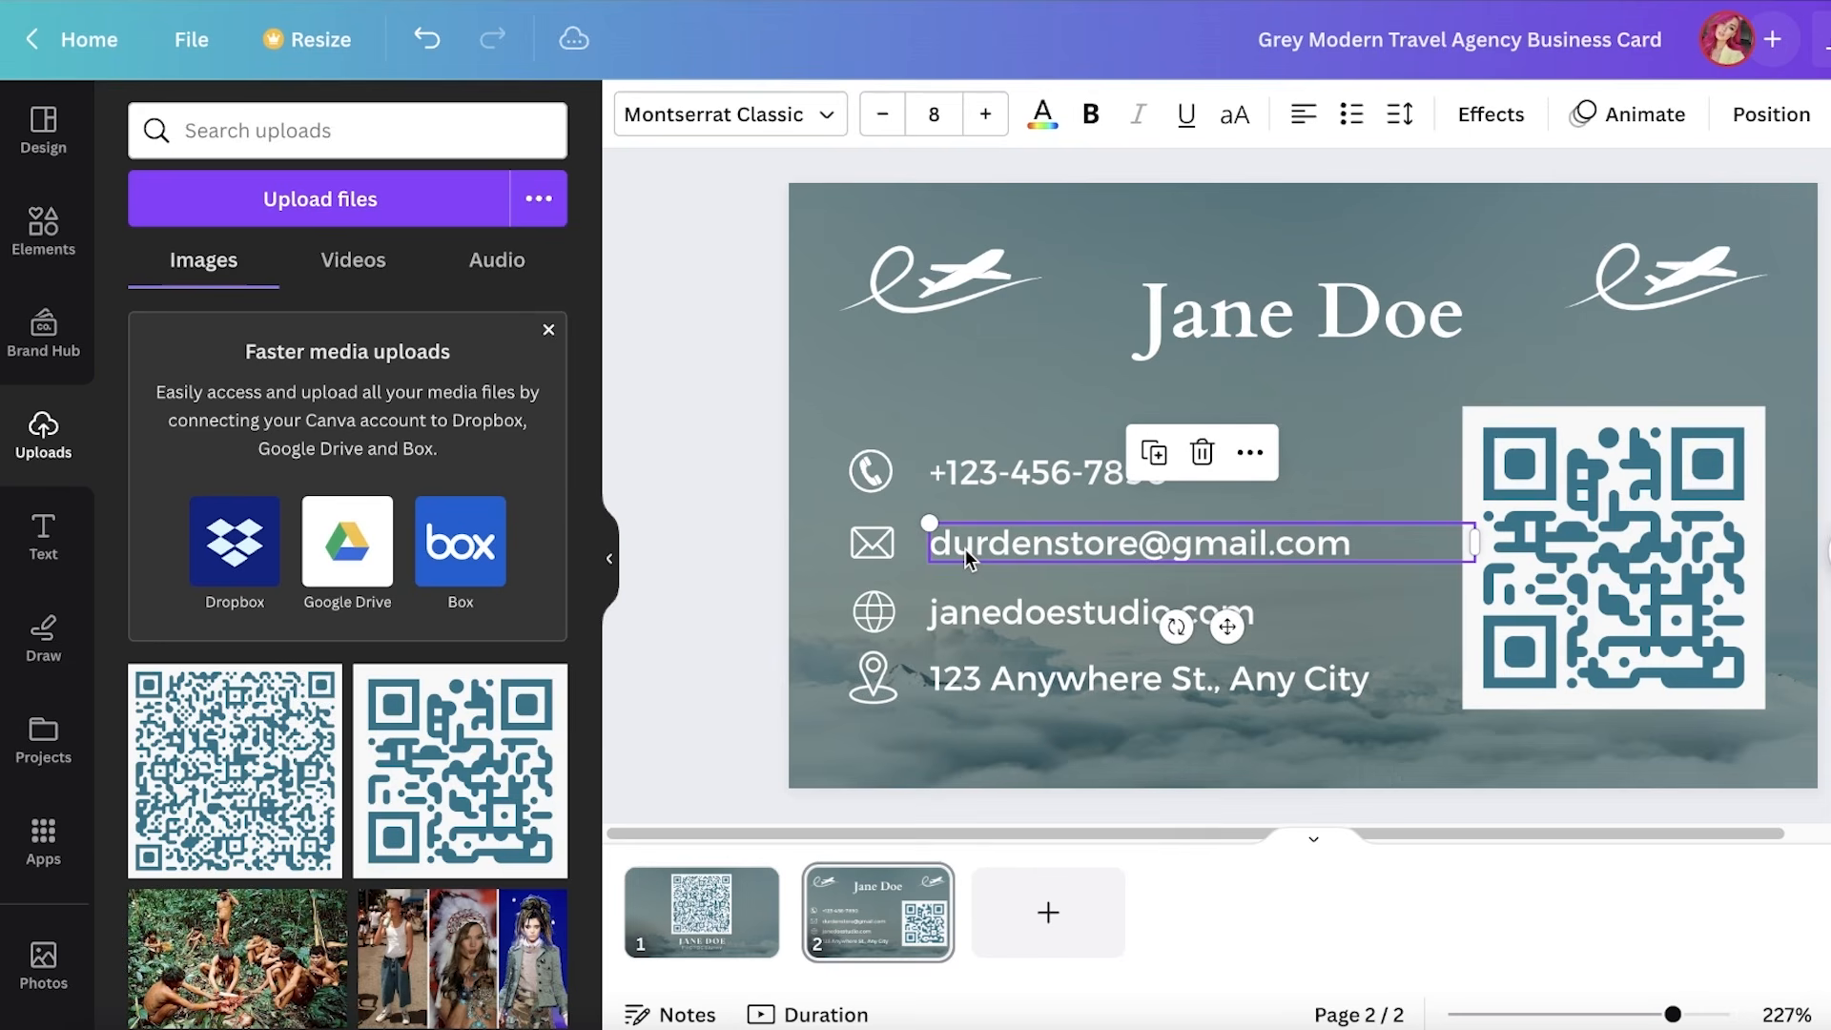
left_click(775, 561)
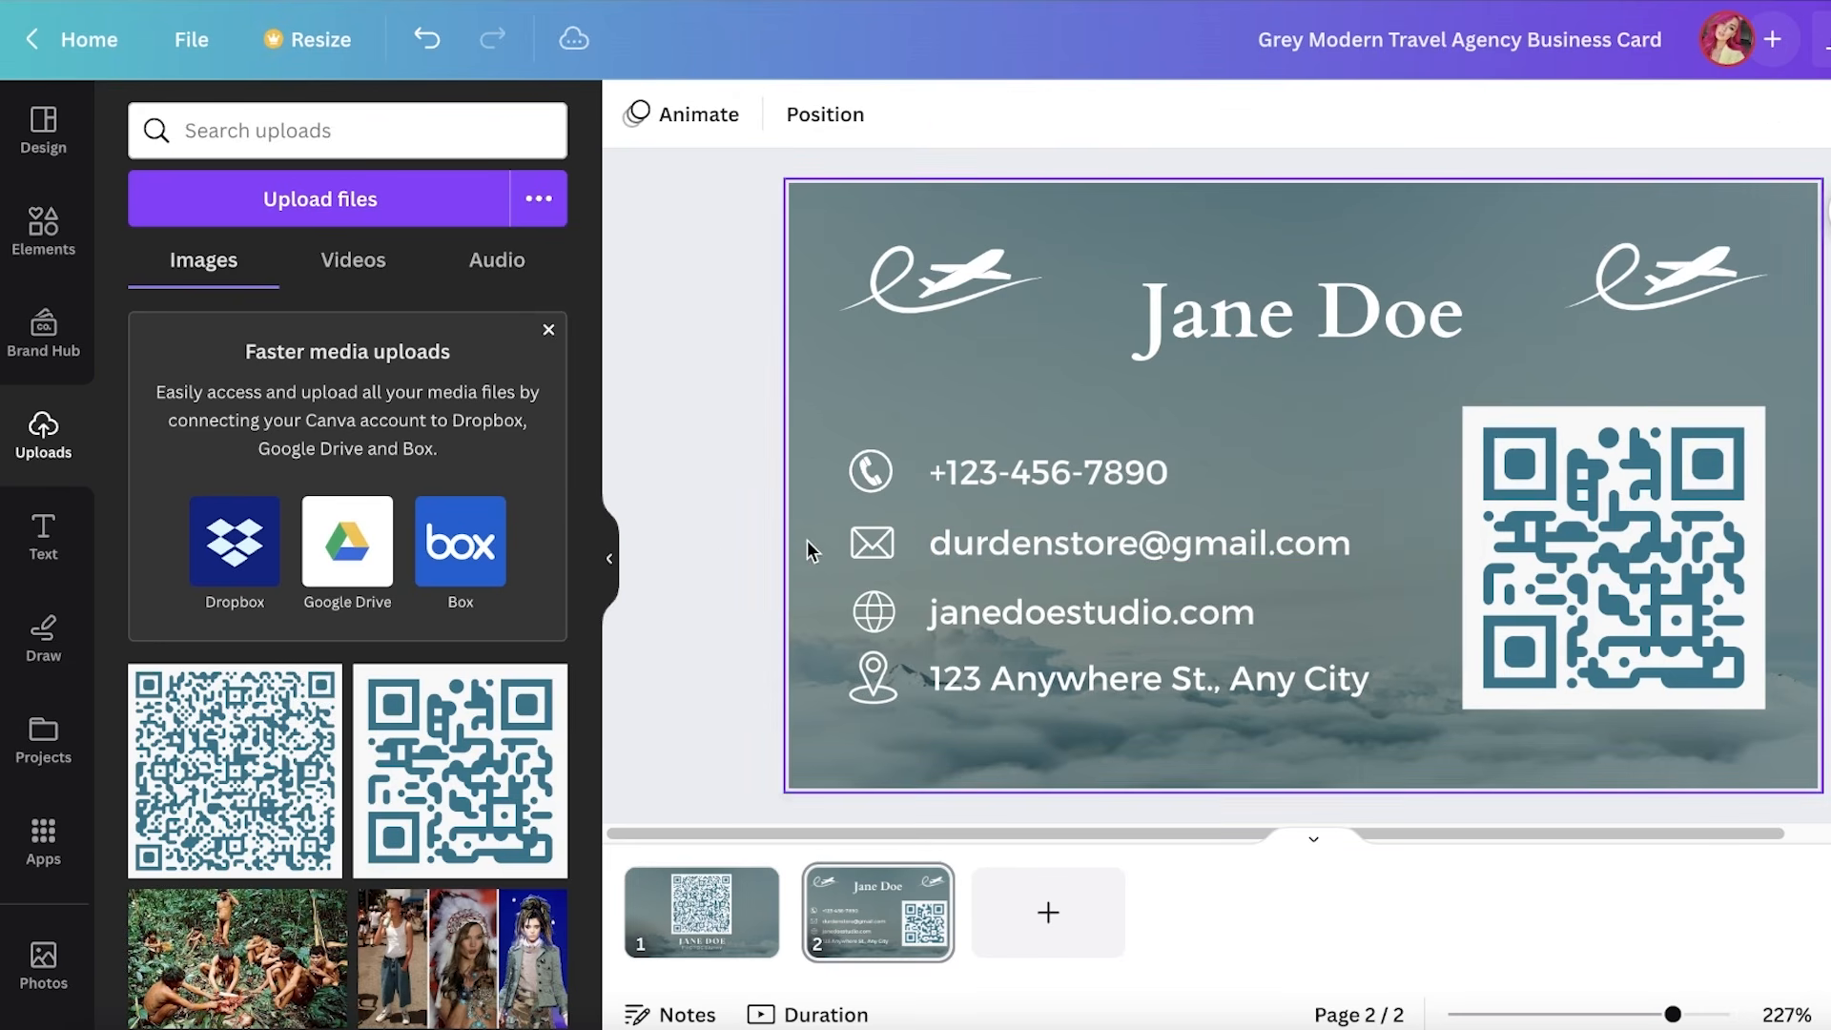
left_click(1139, 539)
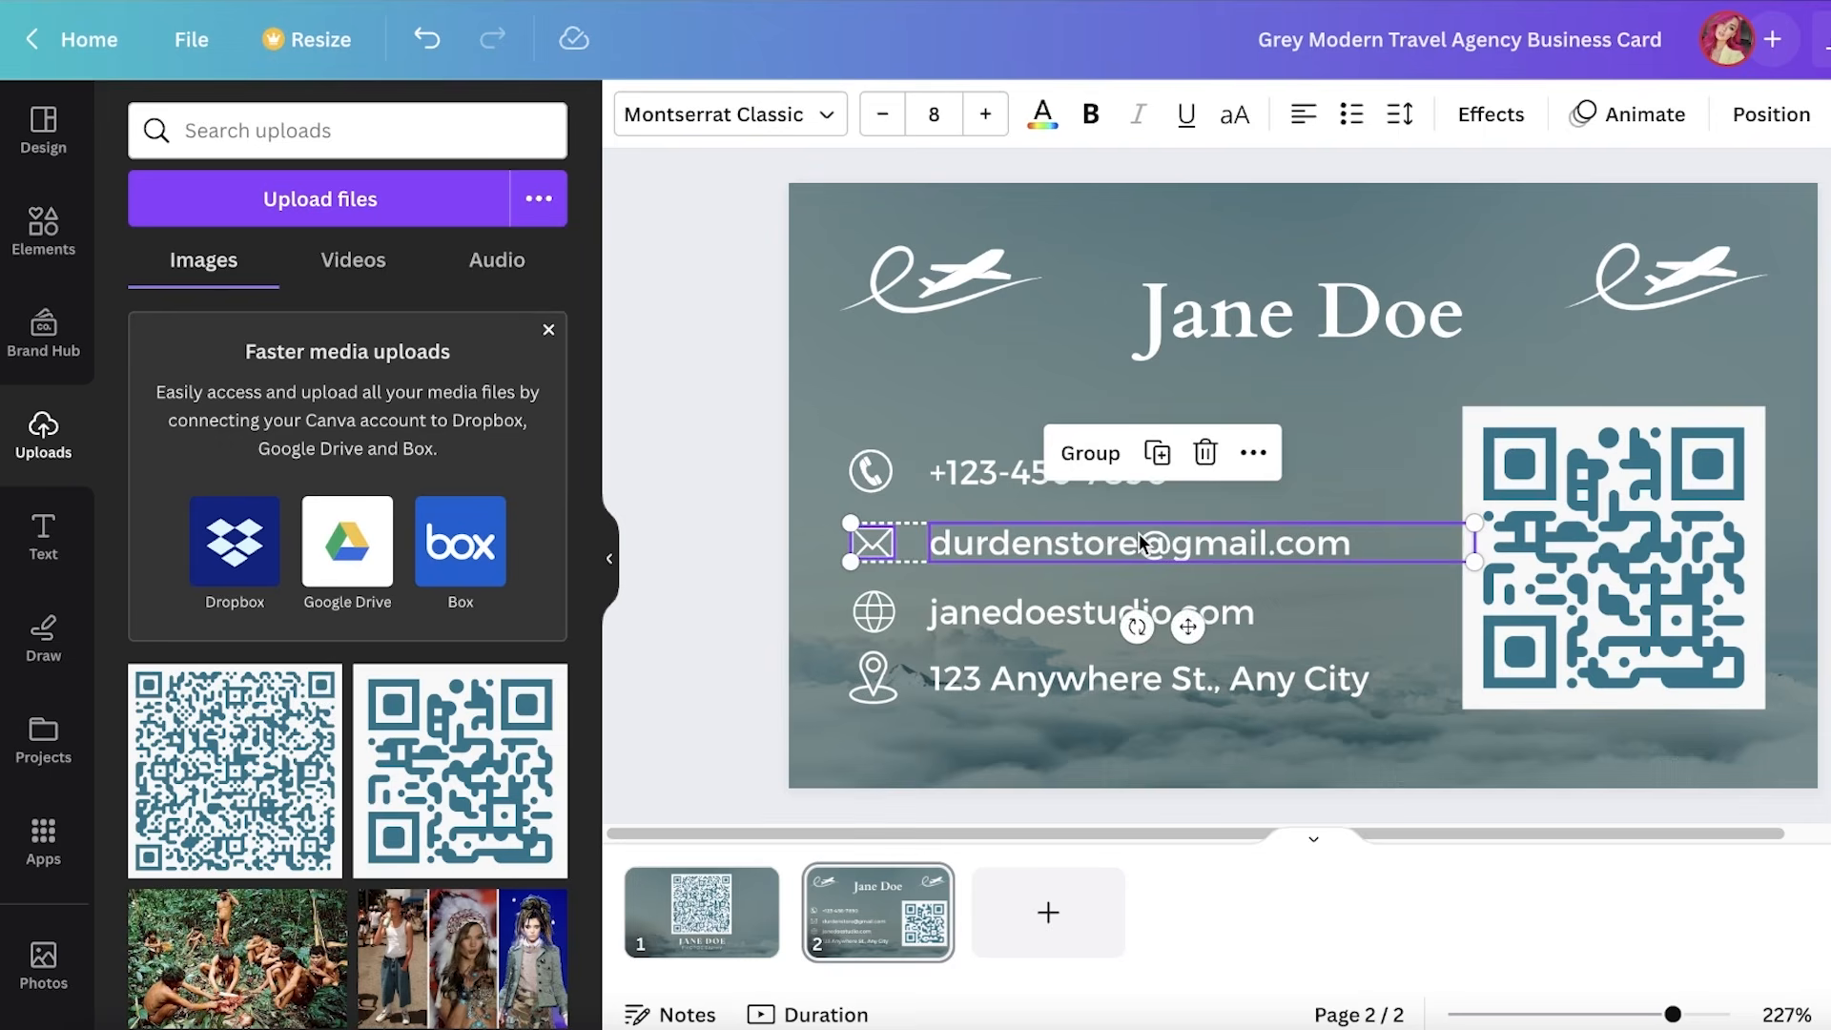
left_click(1238, 456)
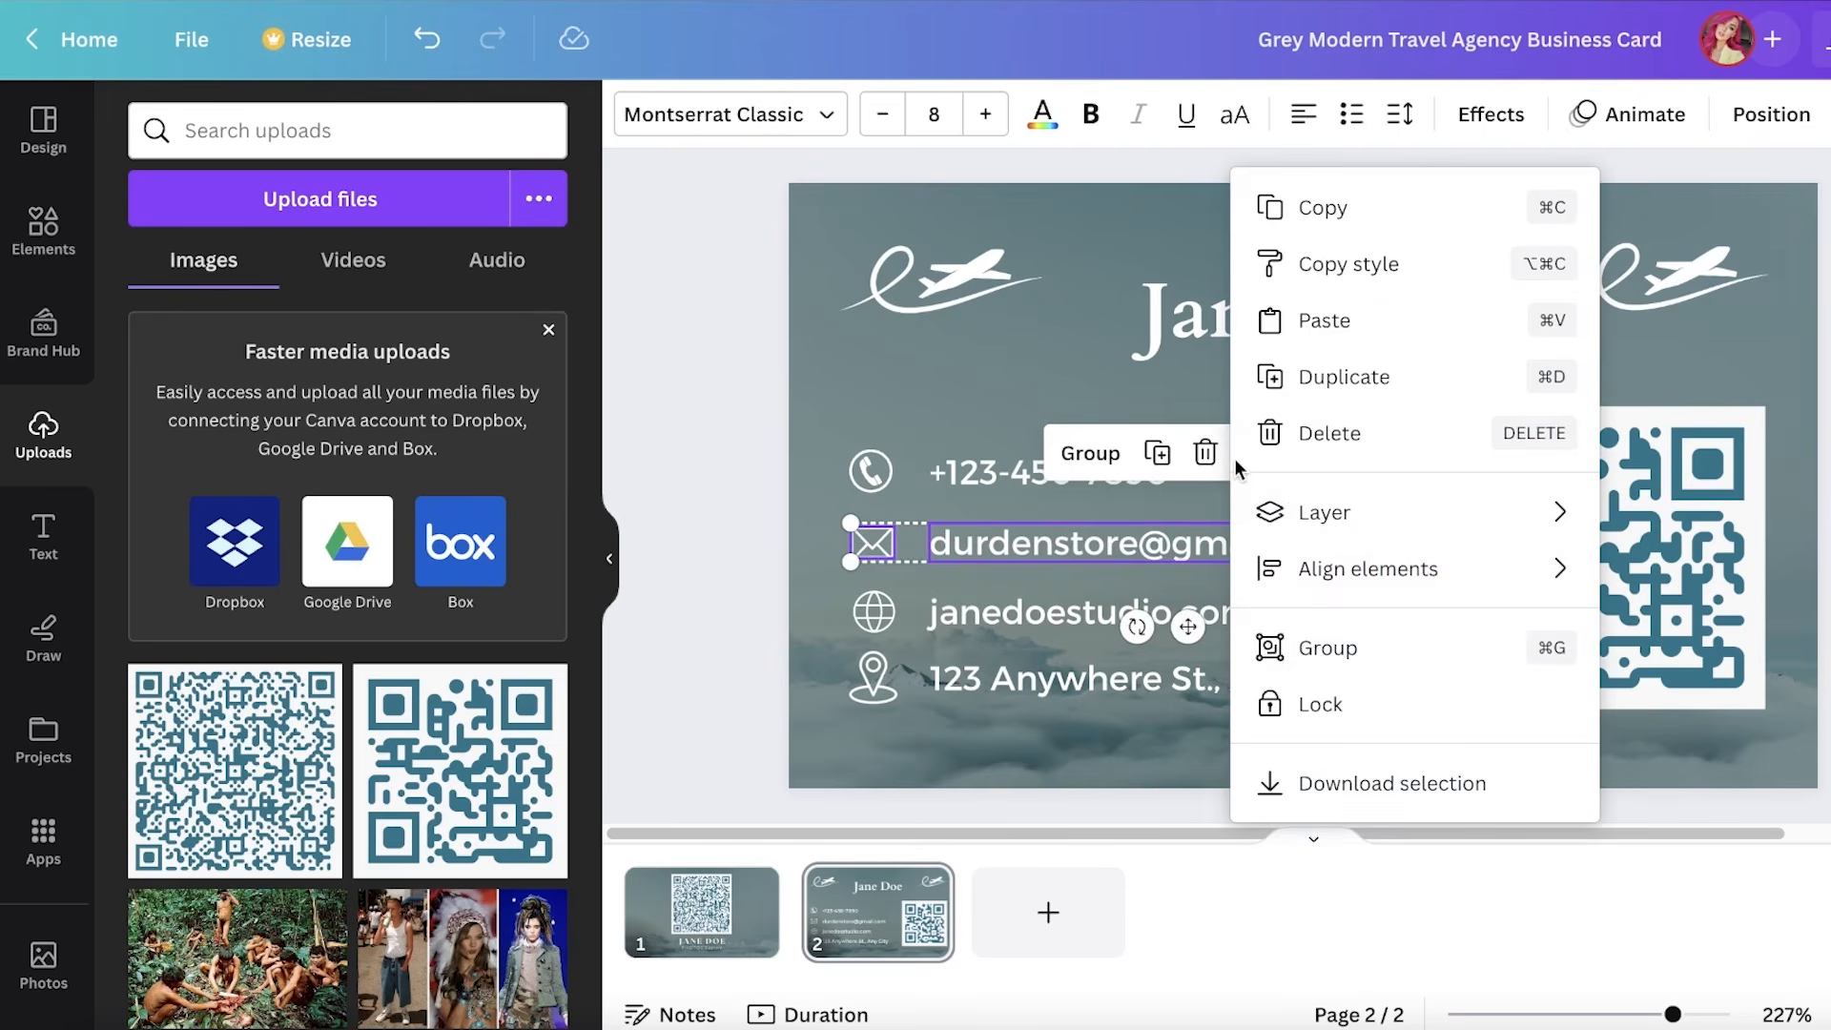
left_click(1091, 453)
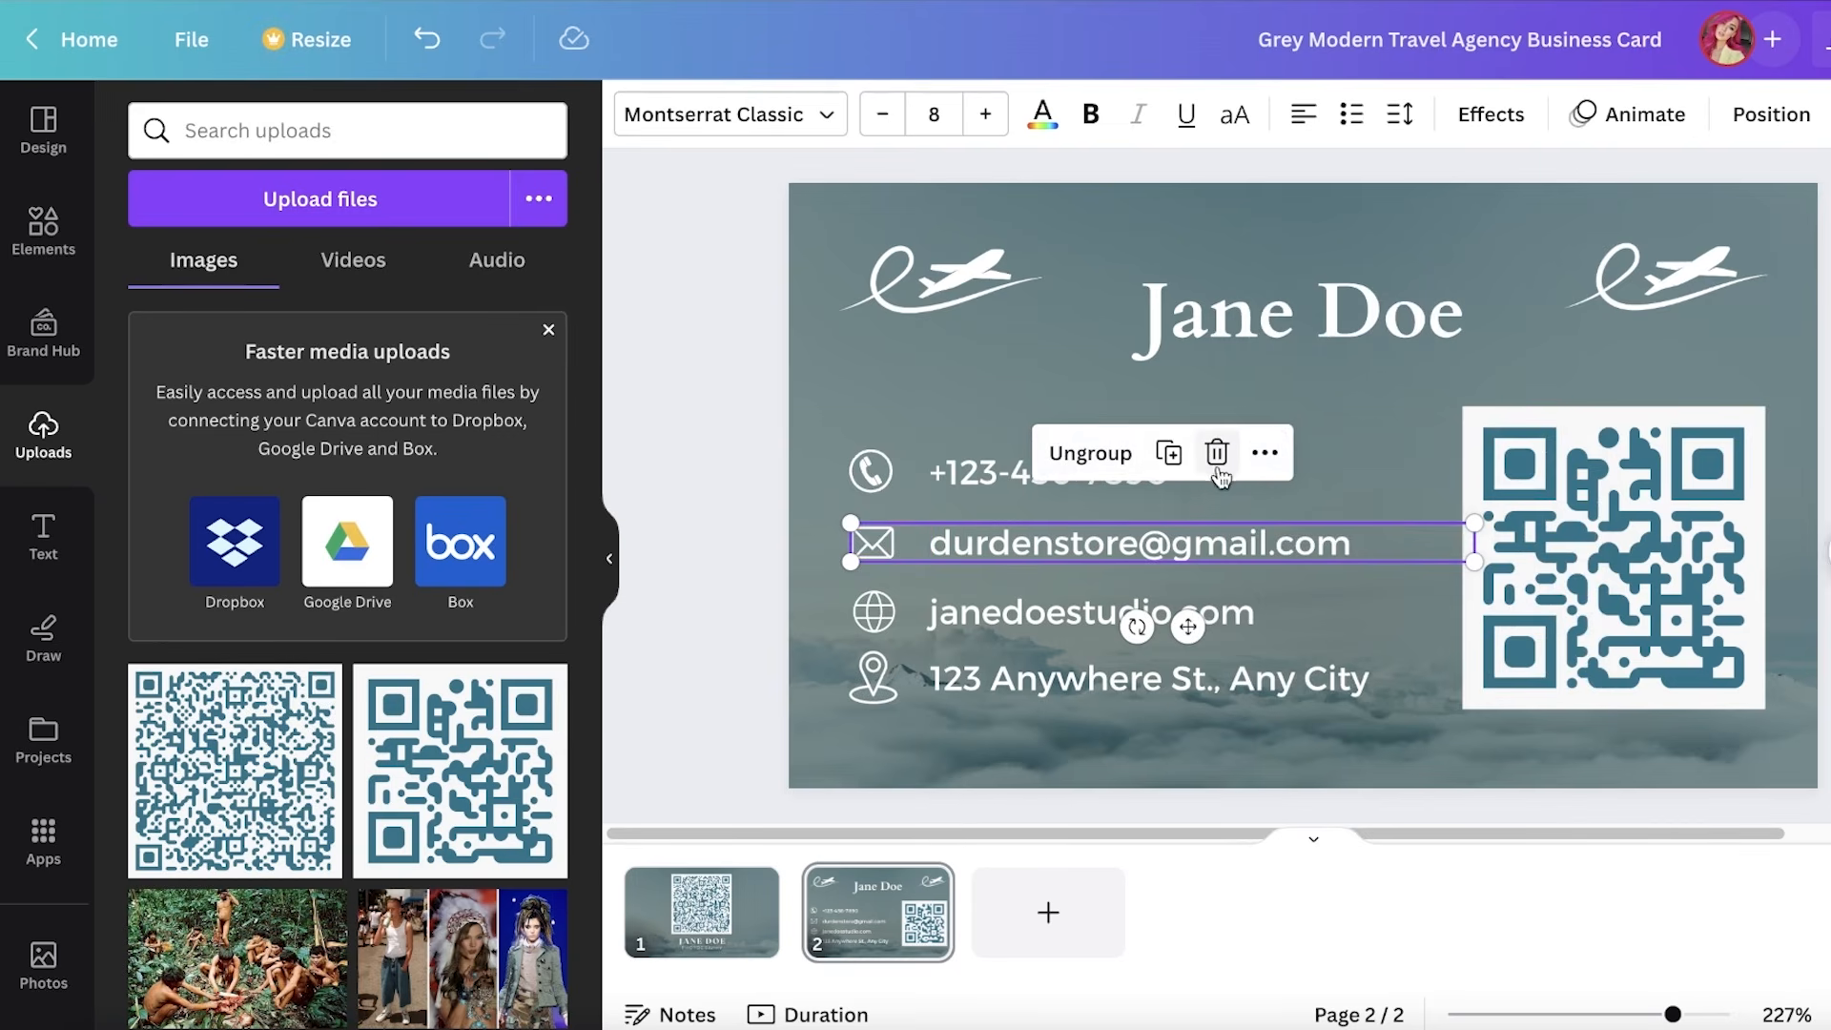
- Add a link to the grouped email line, using the janedoestudio.com address copied from the open website
left_click(1265, 454)
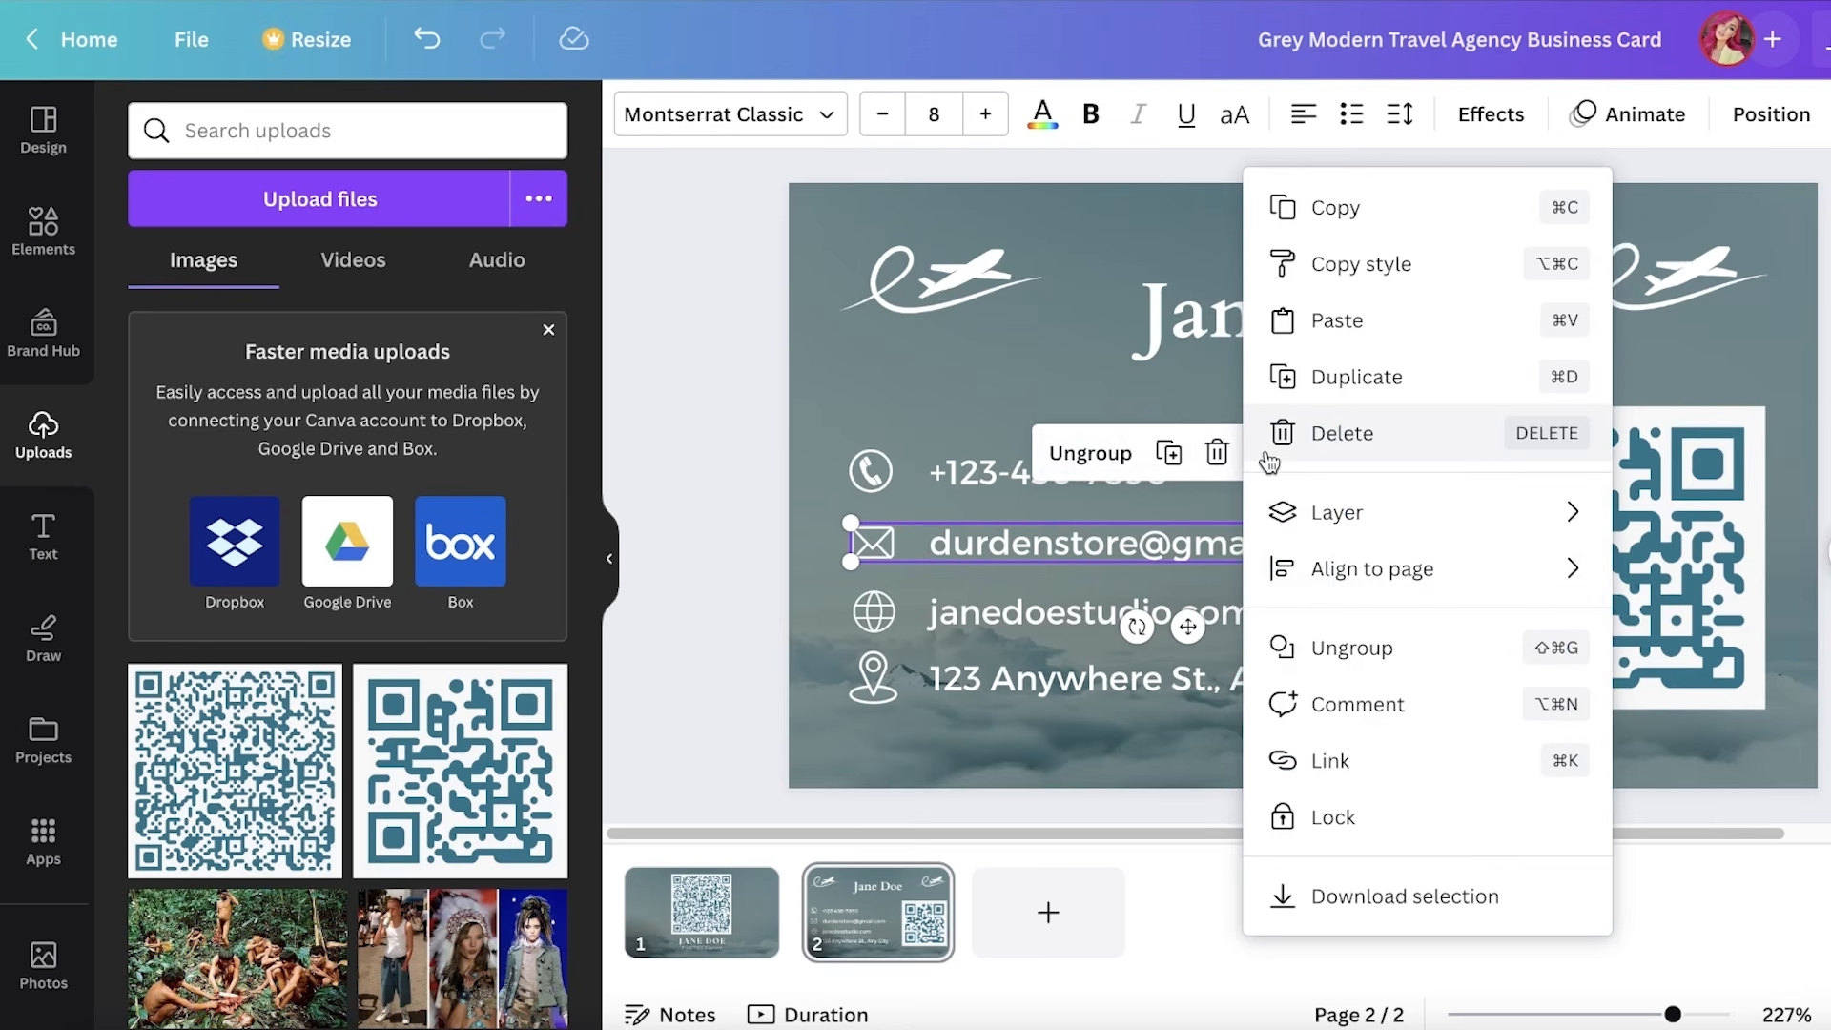
left_click(1307, 763)
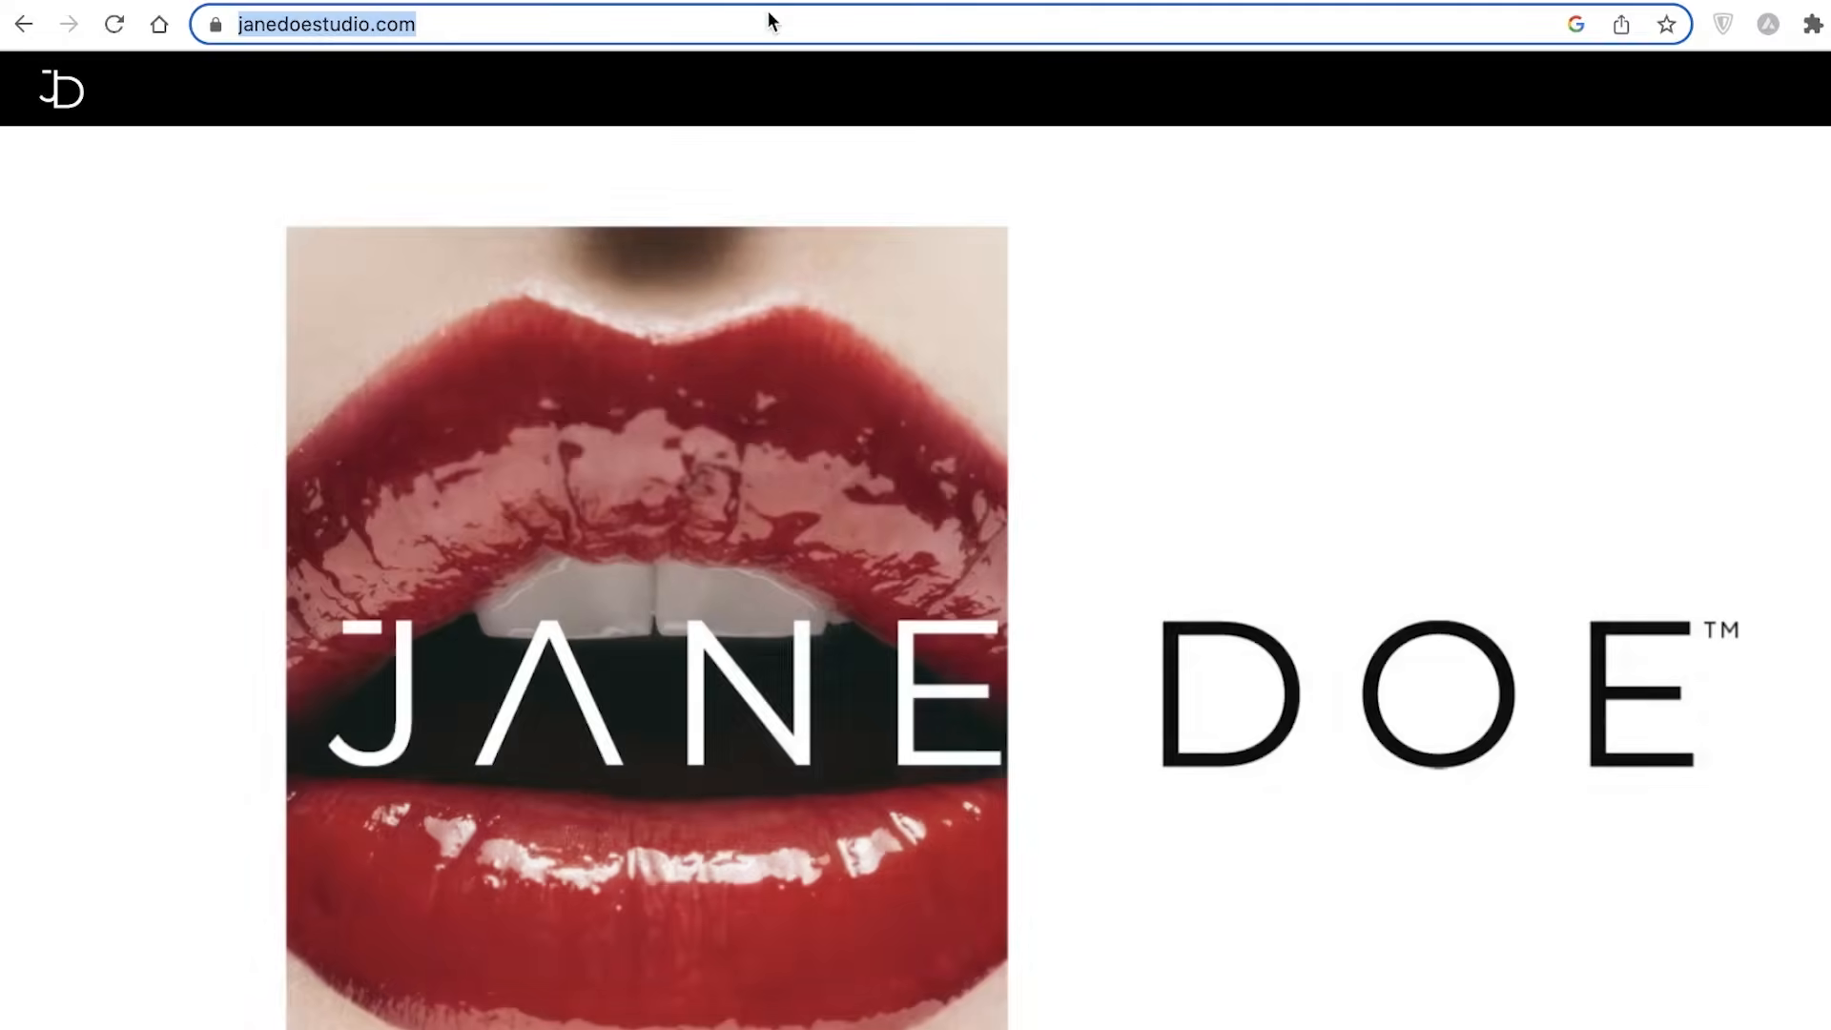
right_click(769, 13)
left_click(844, 202)
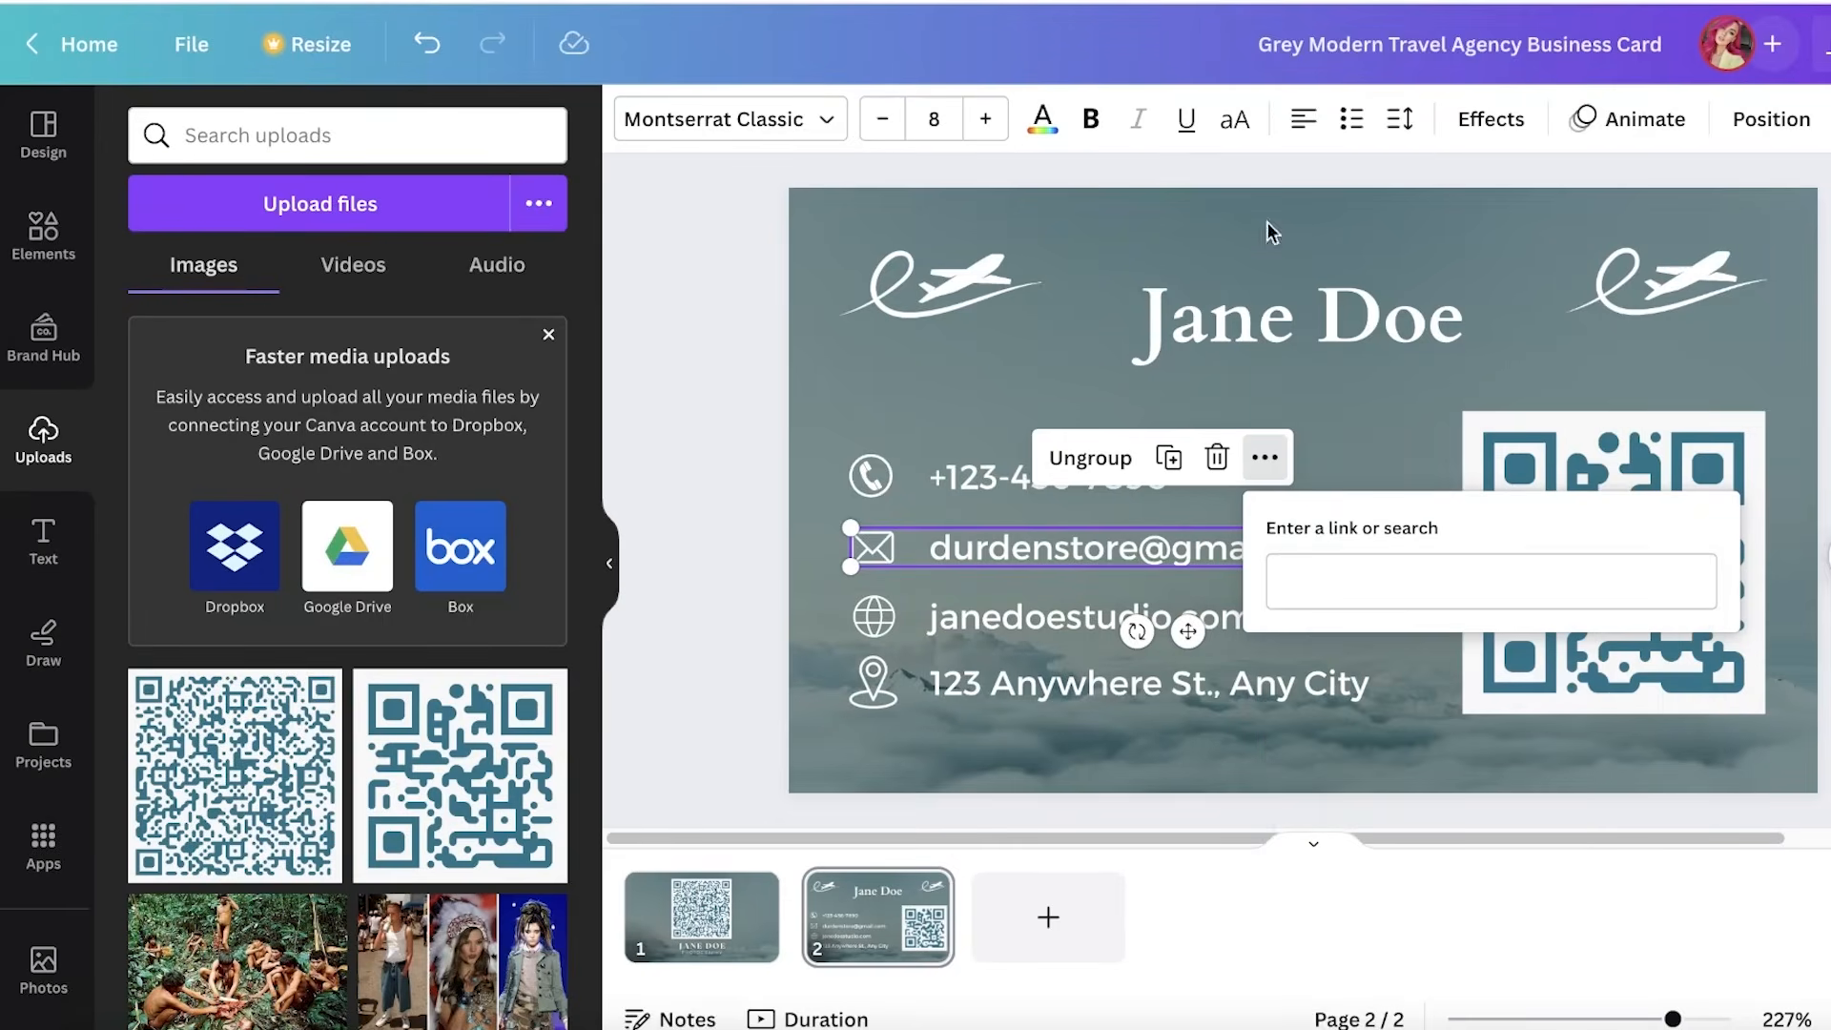
left_click(1339, 596)
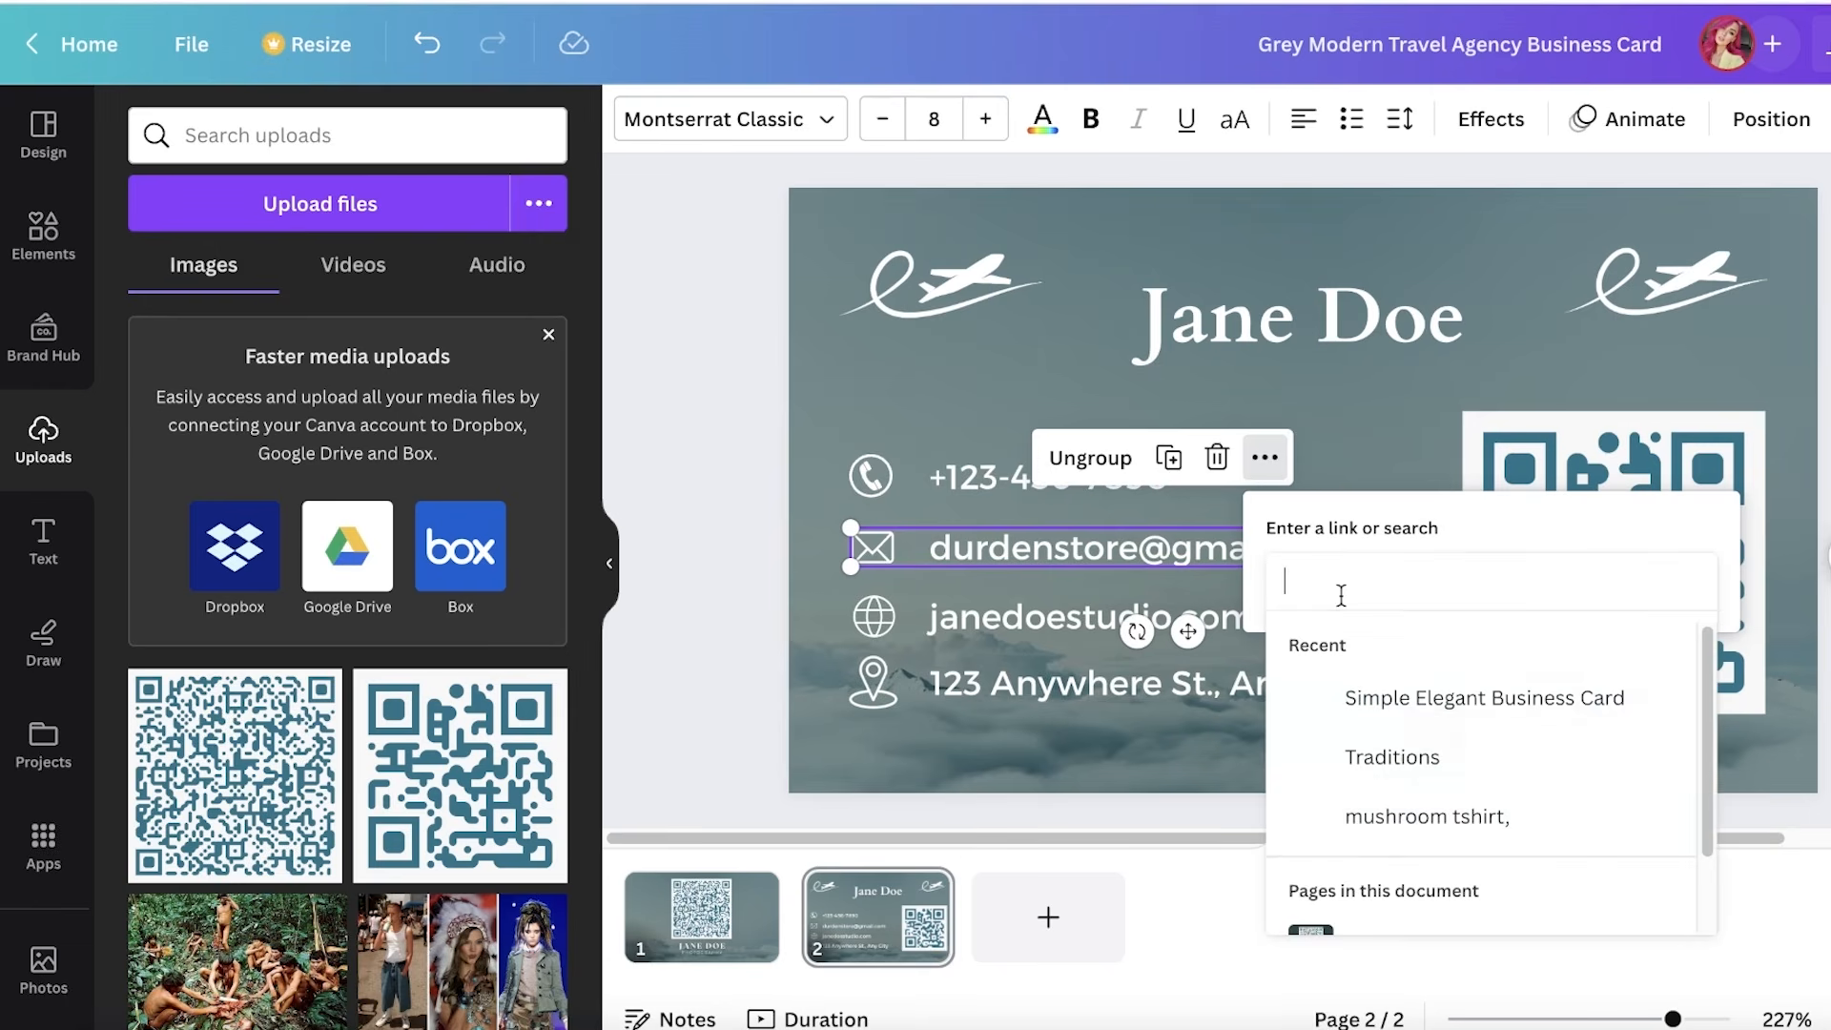
right_click(1339, 595)
left_click(1387, 797)
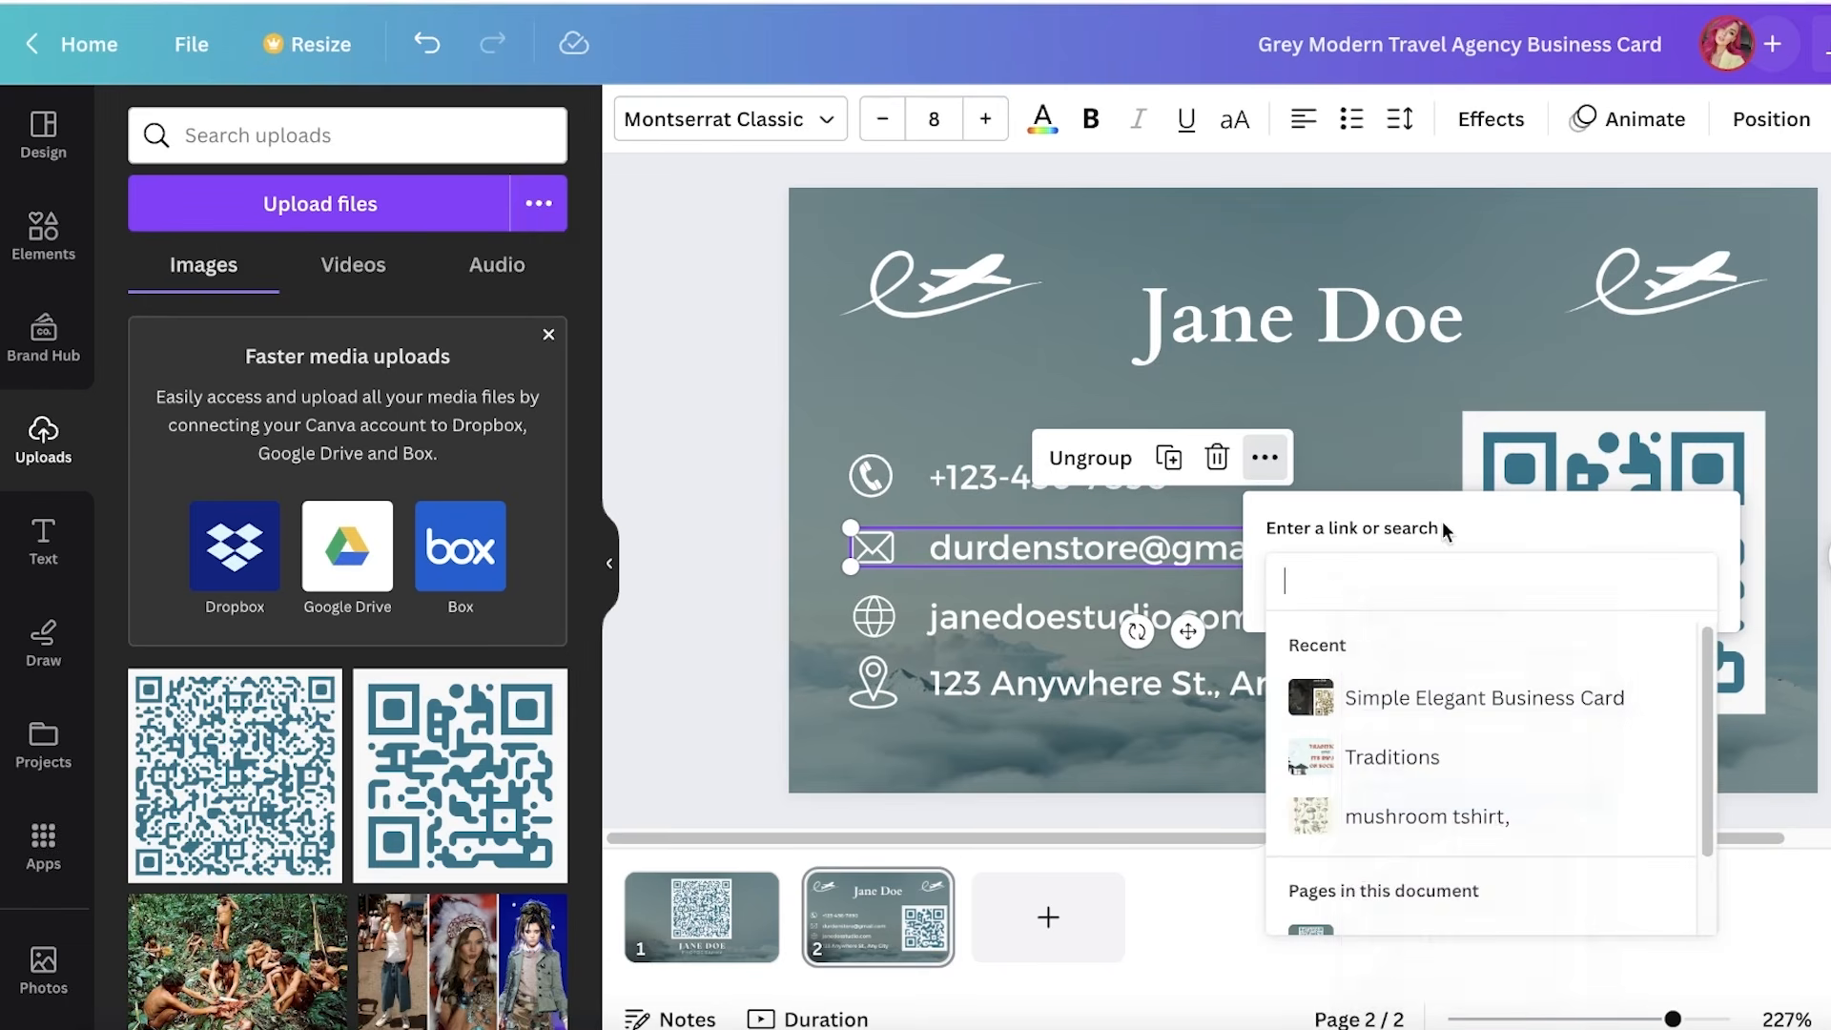
left_click(1431, 401)
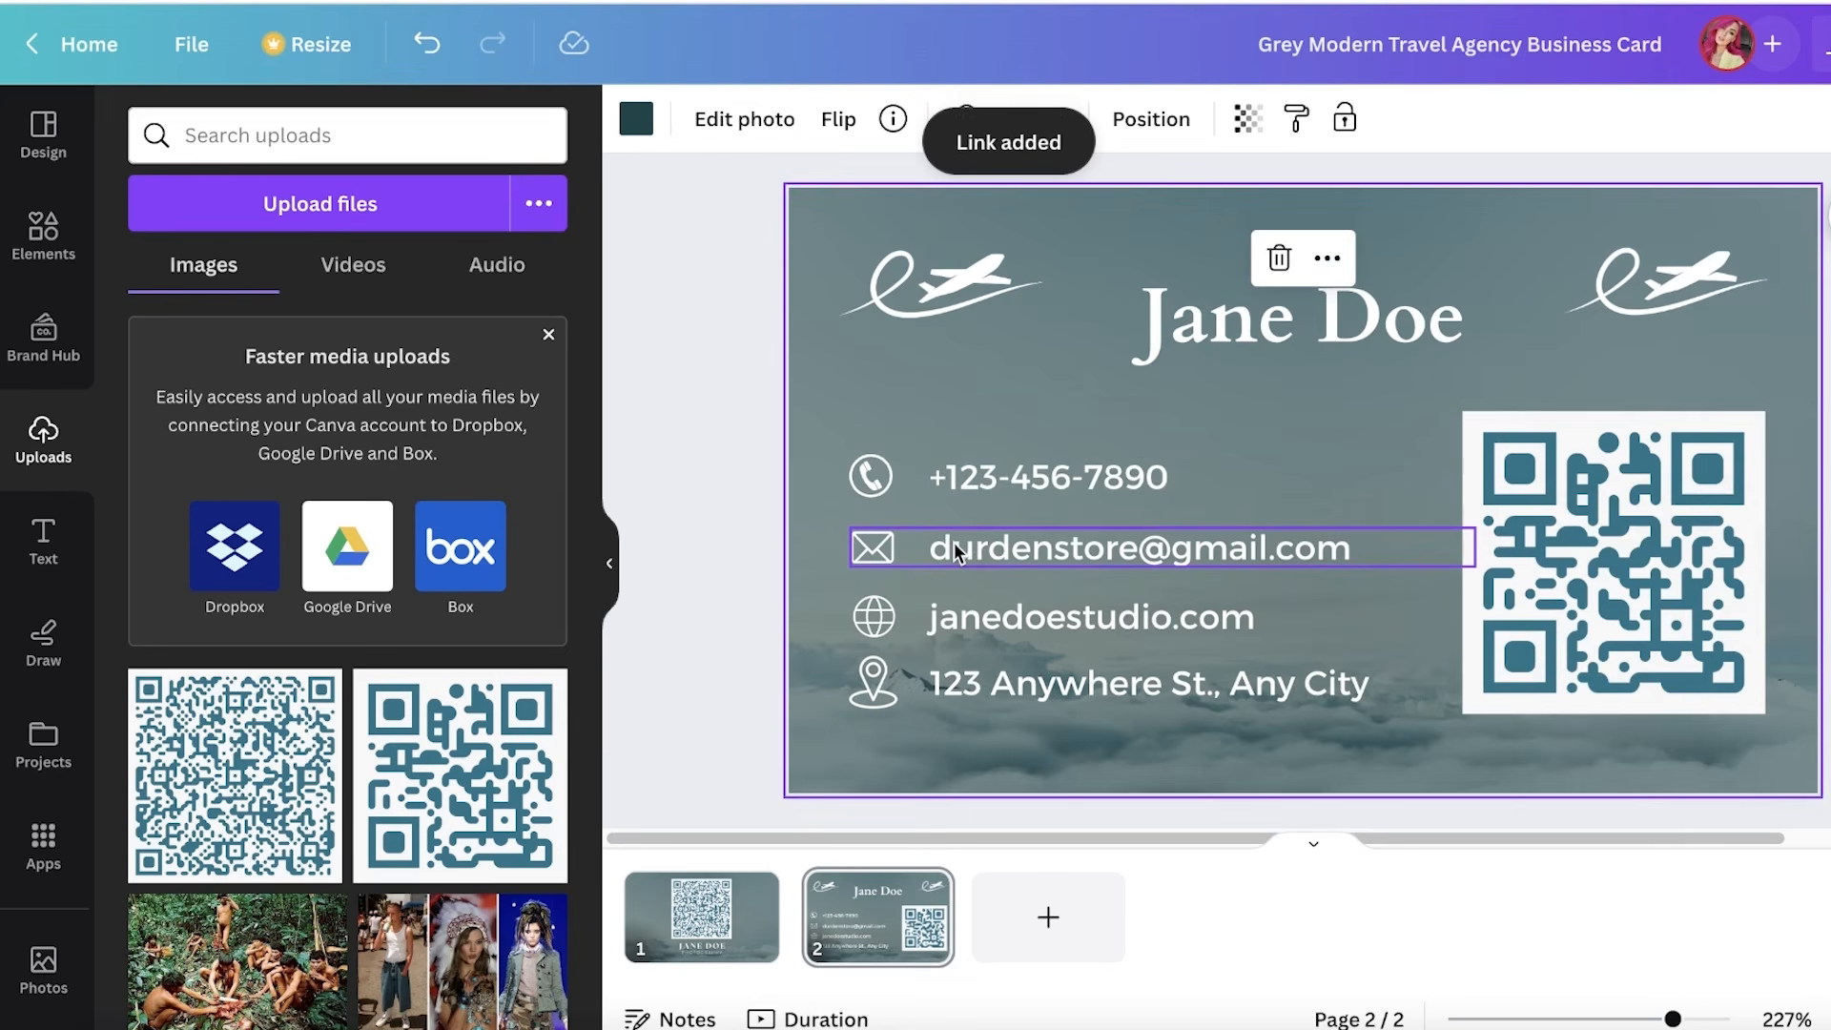